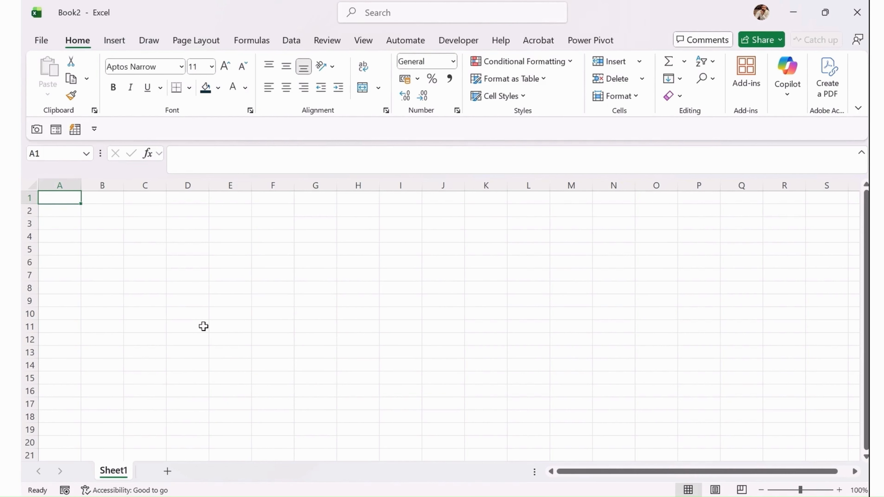
Launch Excel from the Start menu and create a new blank workbook, Book3.
key(super)
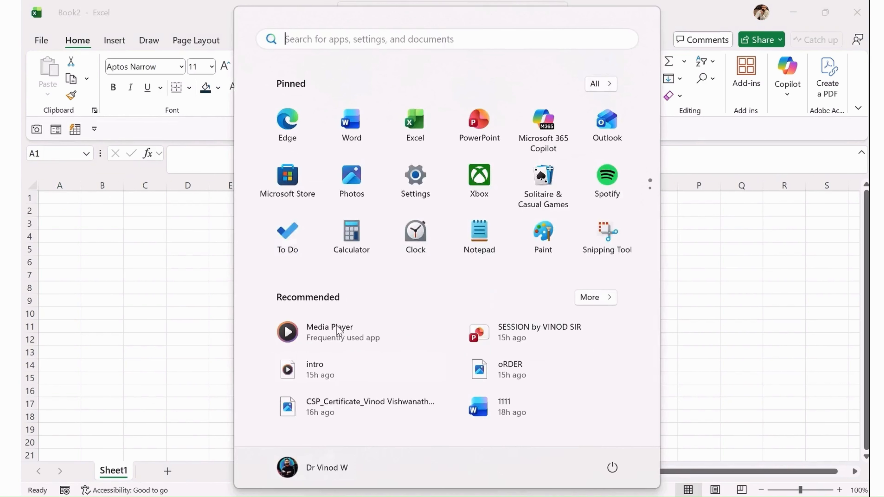
click(421, 127)
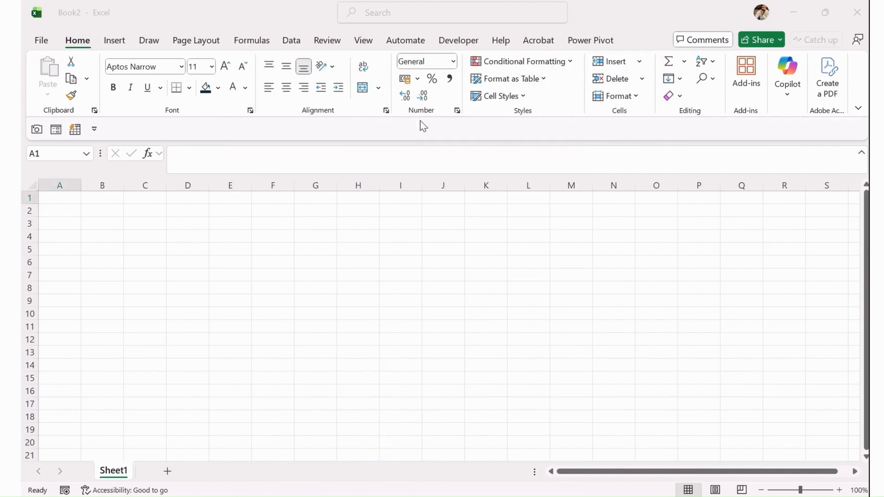
click(180, 150)
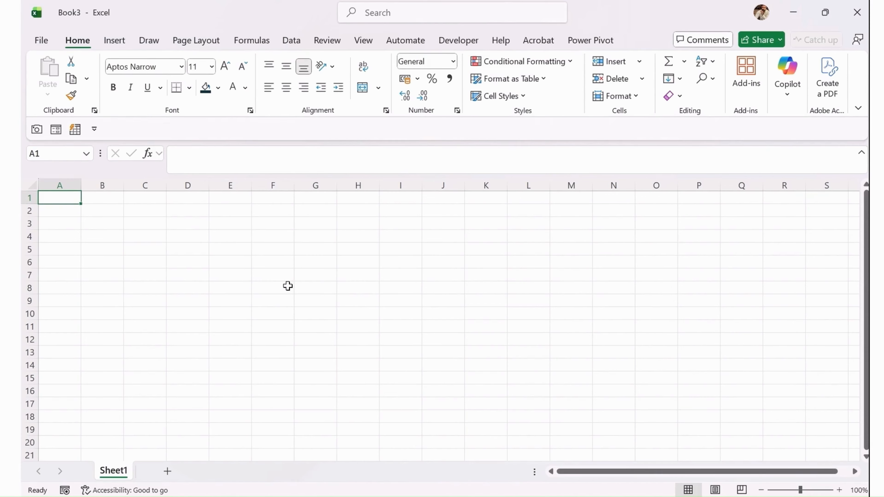
click(182, 159)
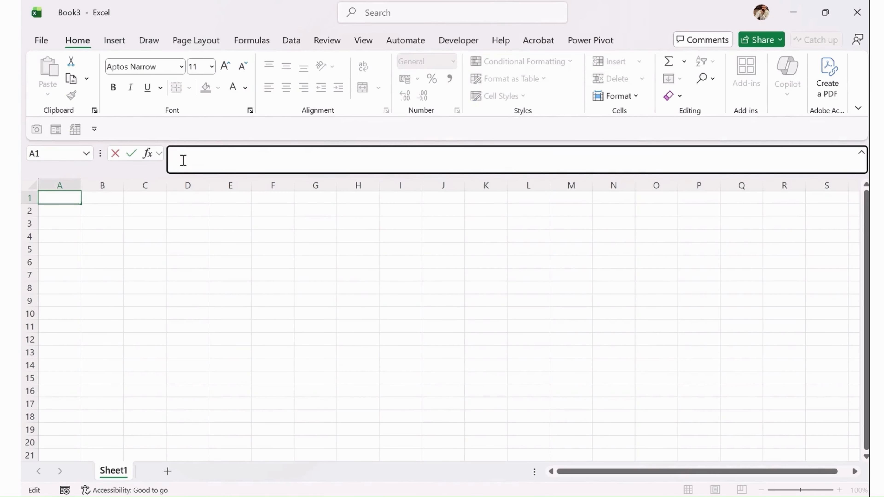
click(148, 249)
drag(53, 202, 638, 445)
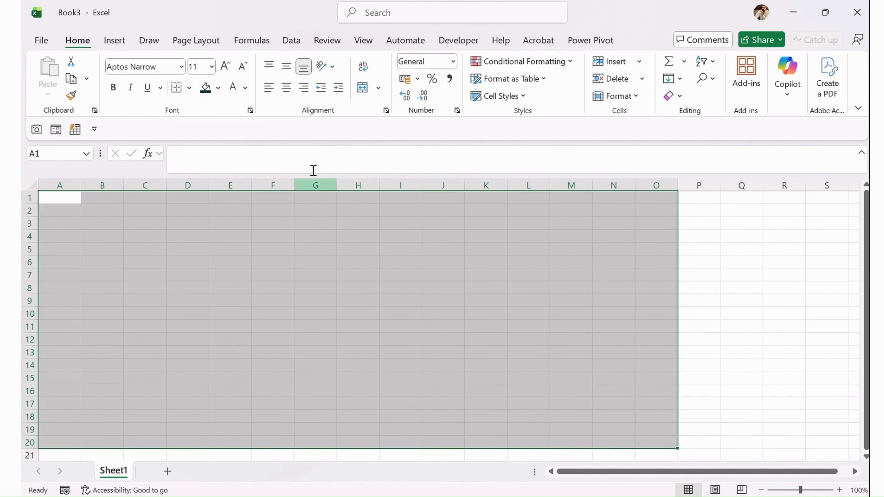
click(217, 88)
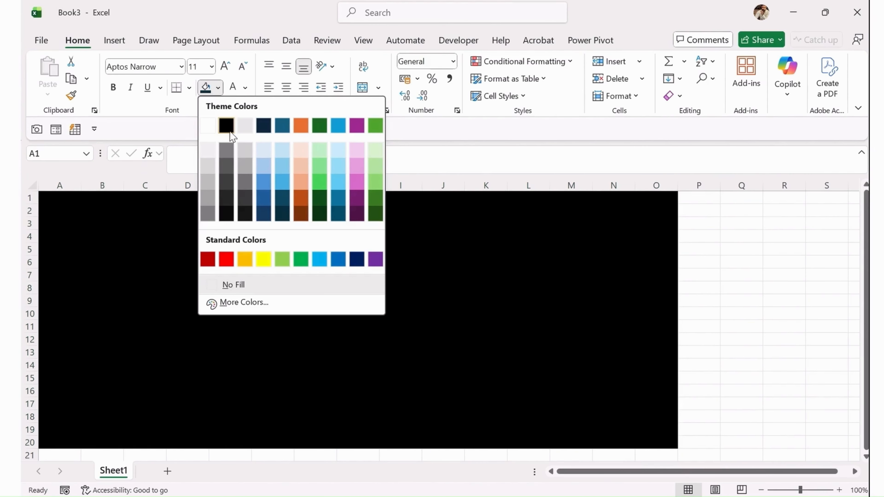
click(541, 351)
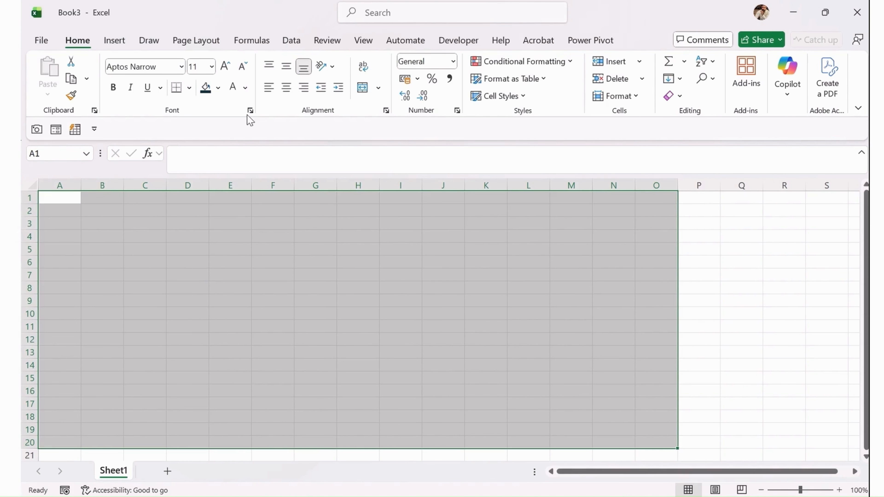
click(132, 224)
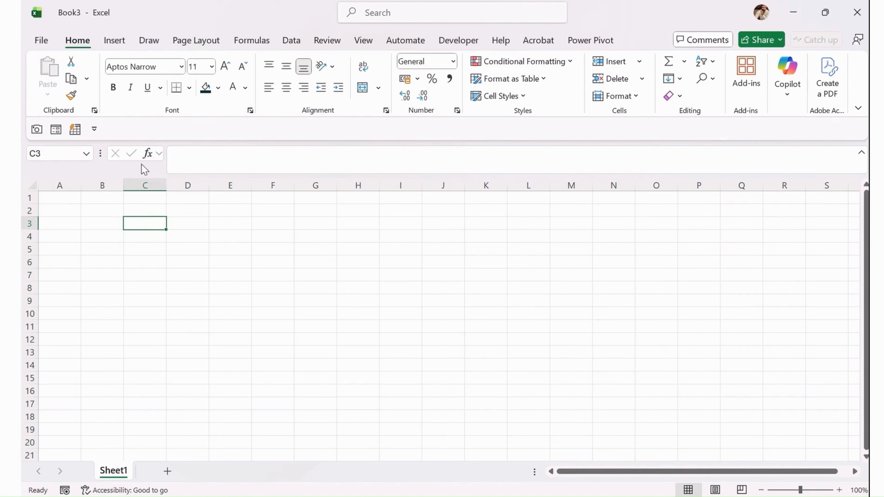
click(181, 67)
click(382, 313)
scroll(109, 49, down, 4)
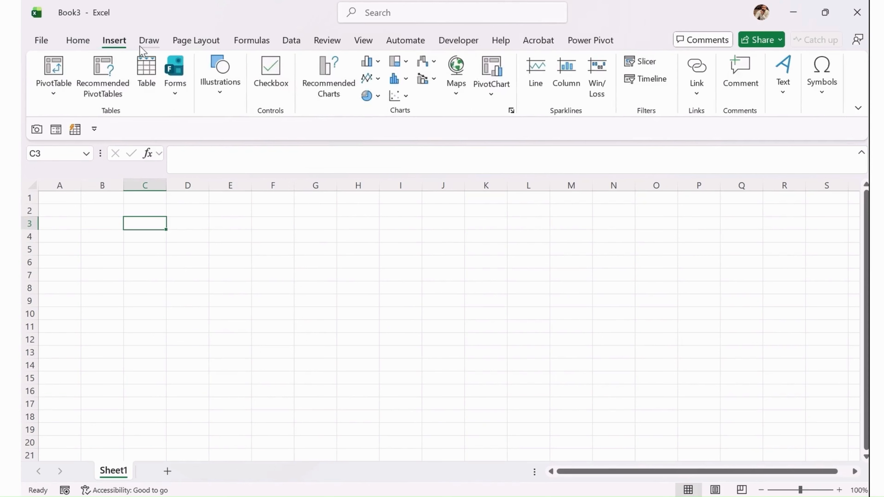
scroll(177, 47, up, 2)
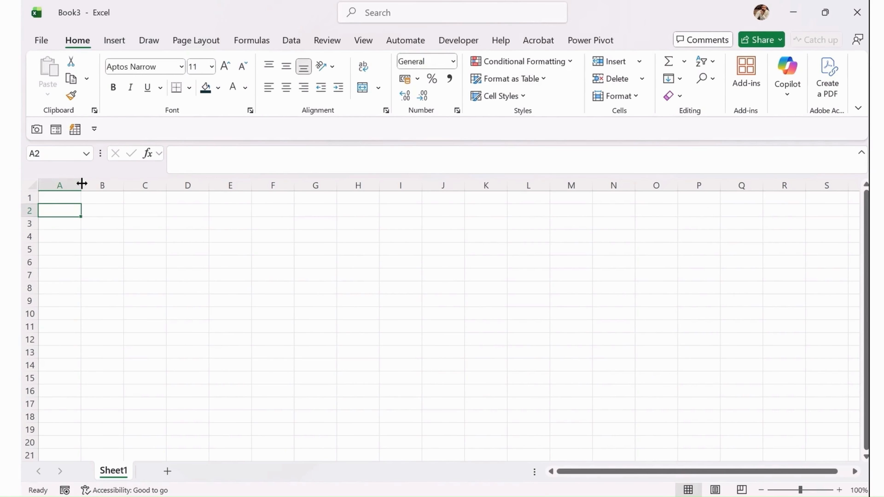
Narrow column A to a thin margin and fill the entire sheet with the lightest pink.
drag(81, 185, 54, 183)
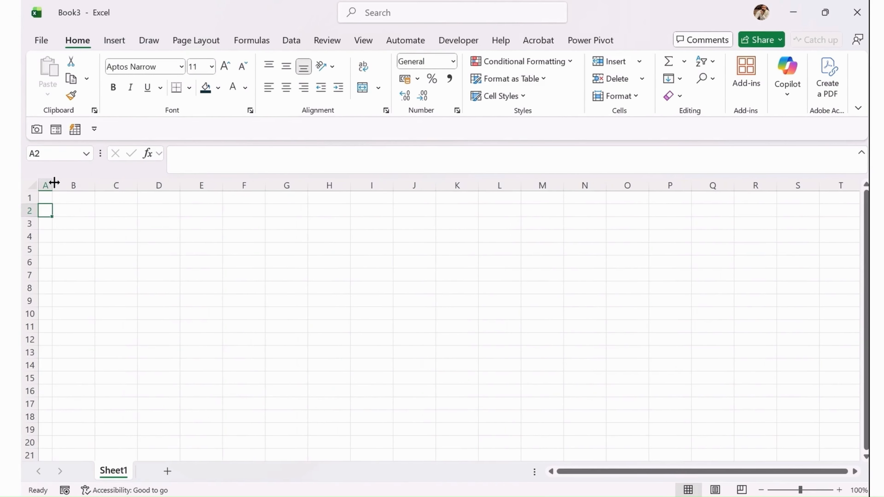
click(25, 199)
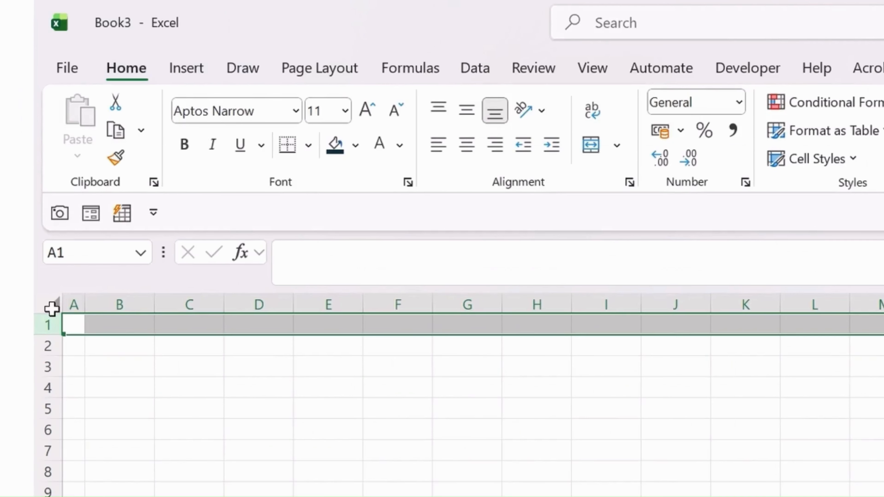
click(31, 184)
click(355, 146)
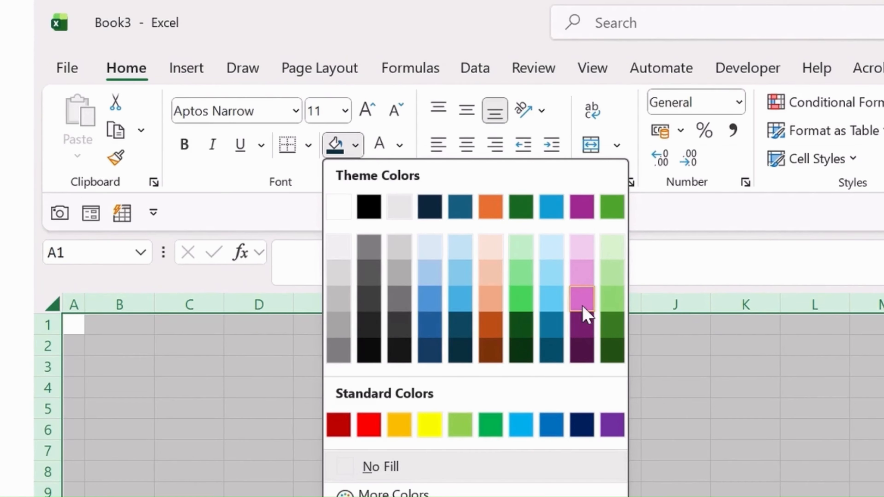
click(583, 247)
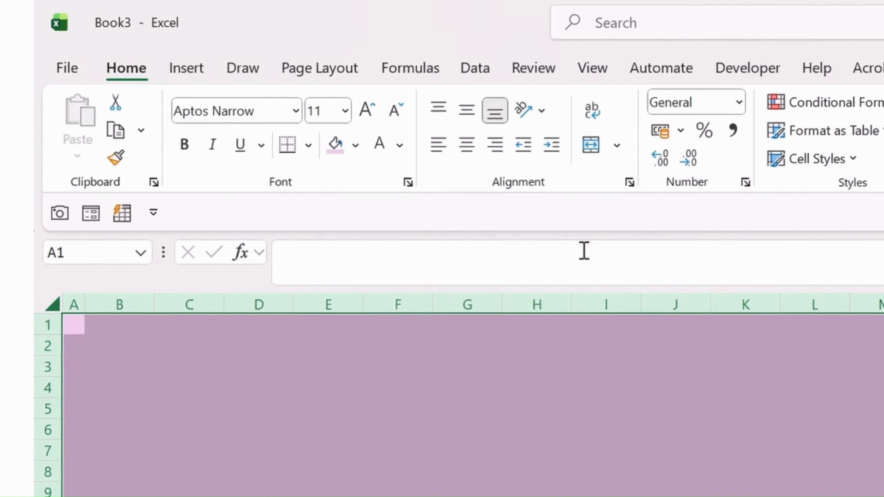
click(370, 408)
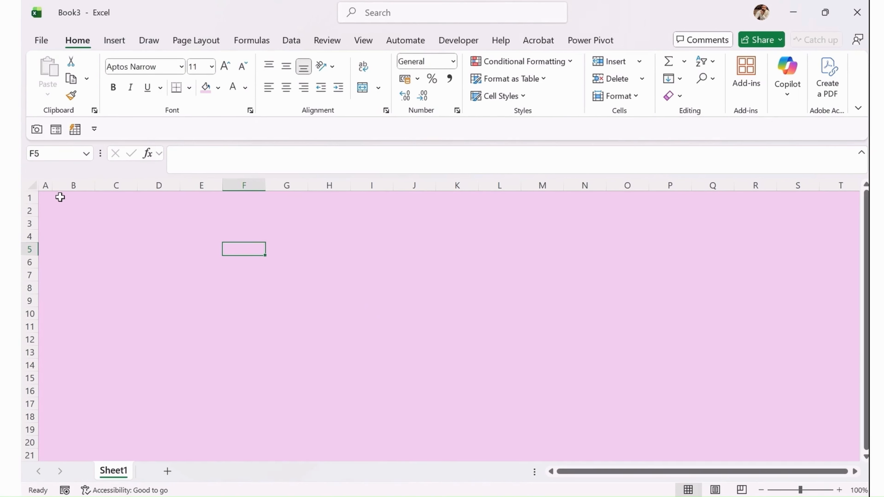
Fill cells B1:L1 with dark purple to form a top strip.
drag(61, 196, 510, 197)
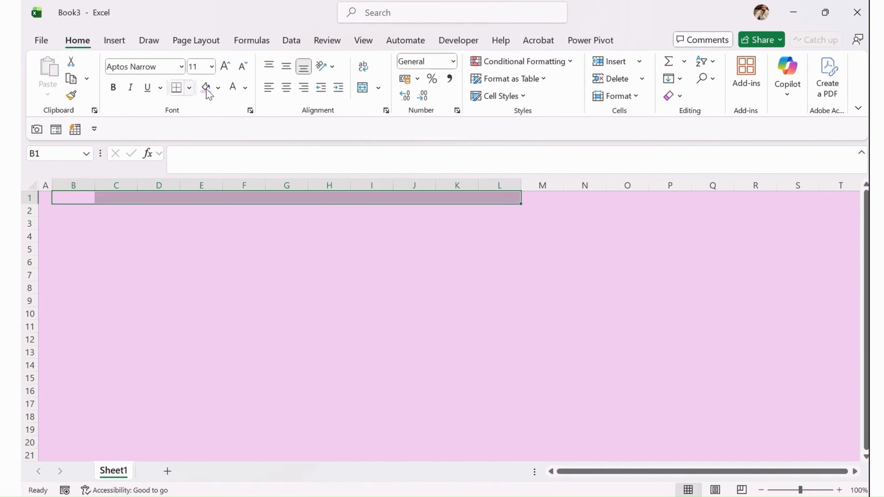
click(218, 88)
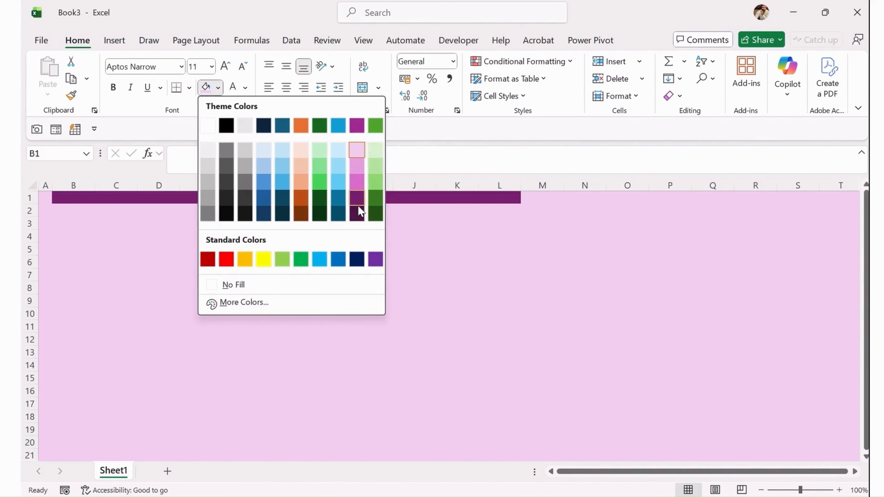
click(359, 216)
click(251, 260)
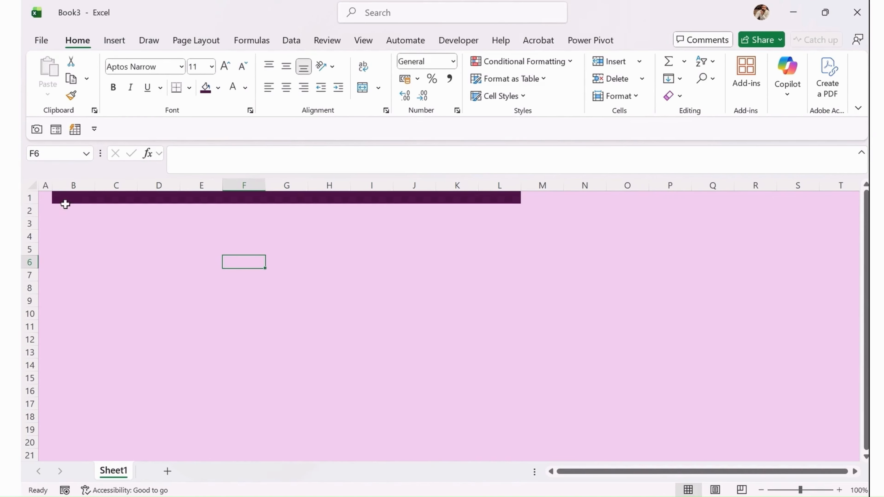
Fill B2:L2 with medium pink and make row 2 much taller.
click(58, 208)
drag(58, 206, 508, 209)
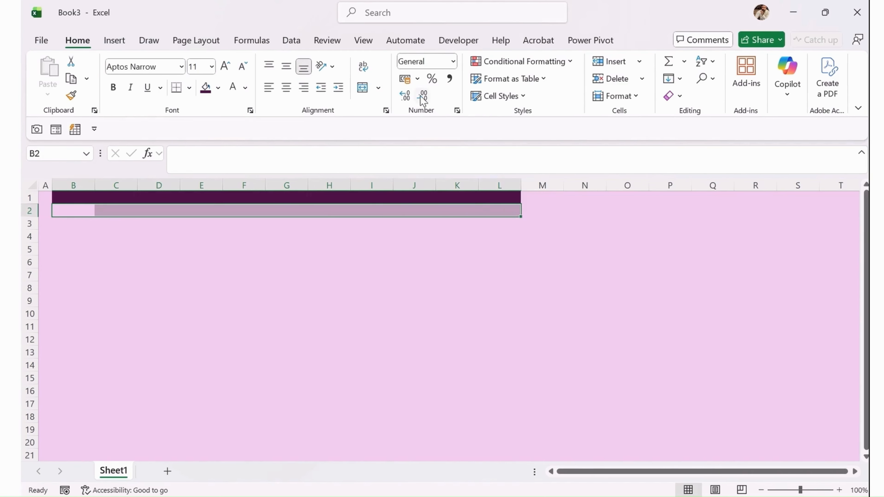
click(219, 87)
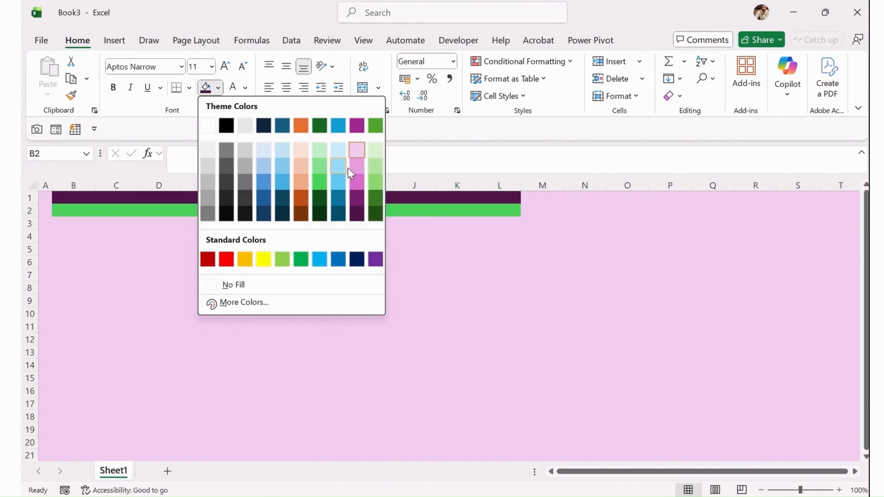
click(357, 167)
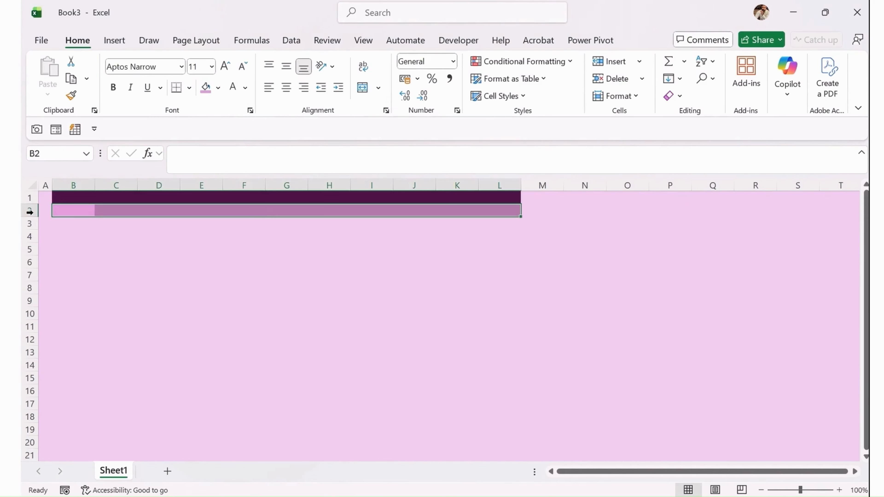
drag(35, 217, 37, 268)
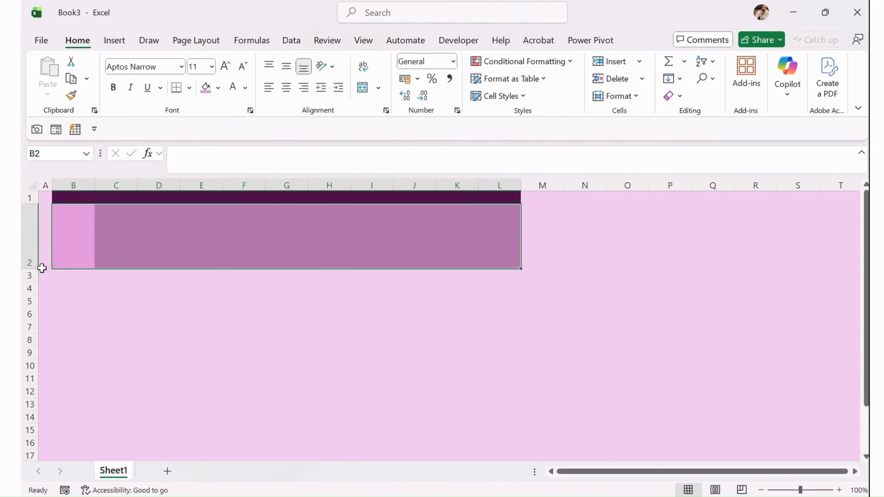
drag(372, 365, 397, 369)
click(160, 290)
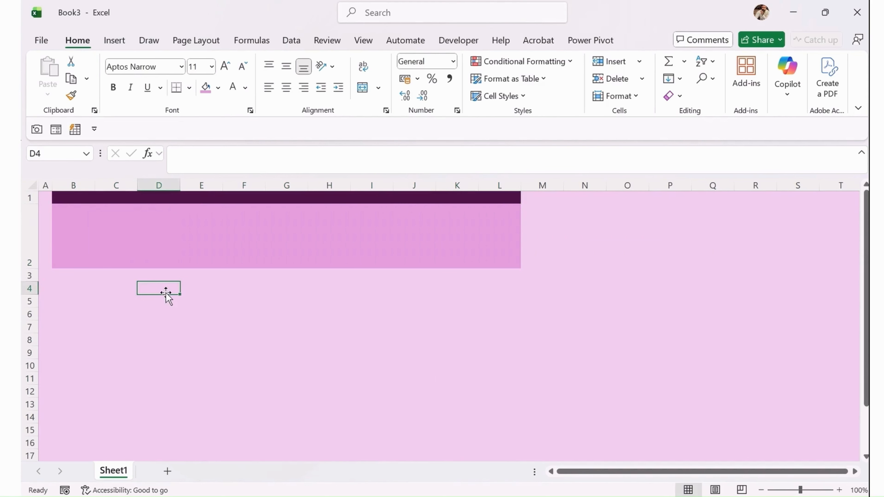
click(115, 250)
click(71, 227)
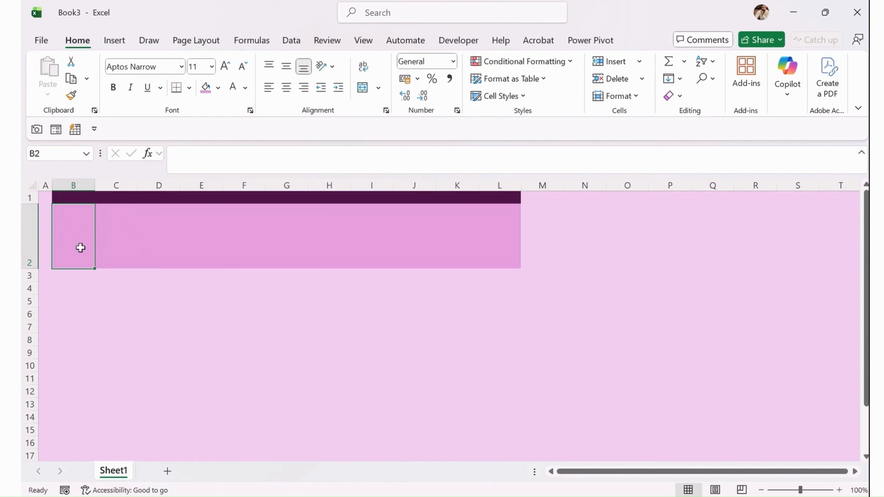
Insert the outline atom stock icon into the pink header band at B2.
click(115, 40)
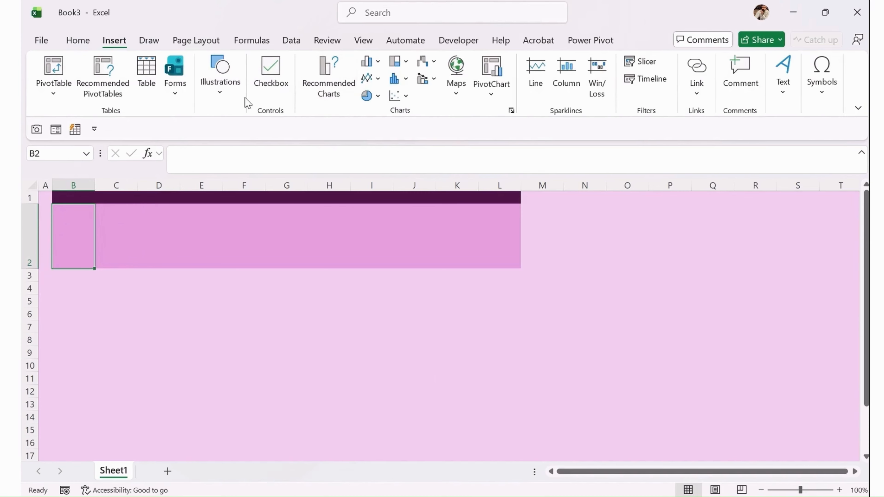
click(221, 89)
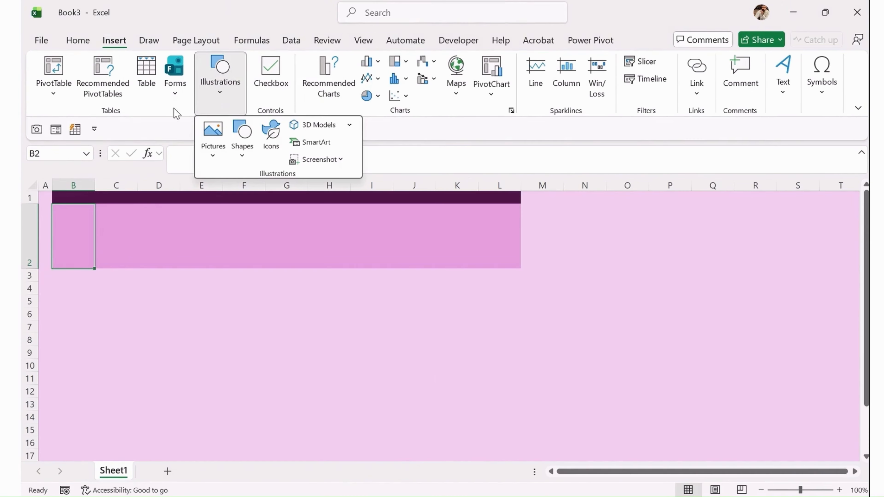
click(270, 128)
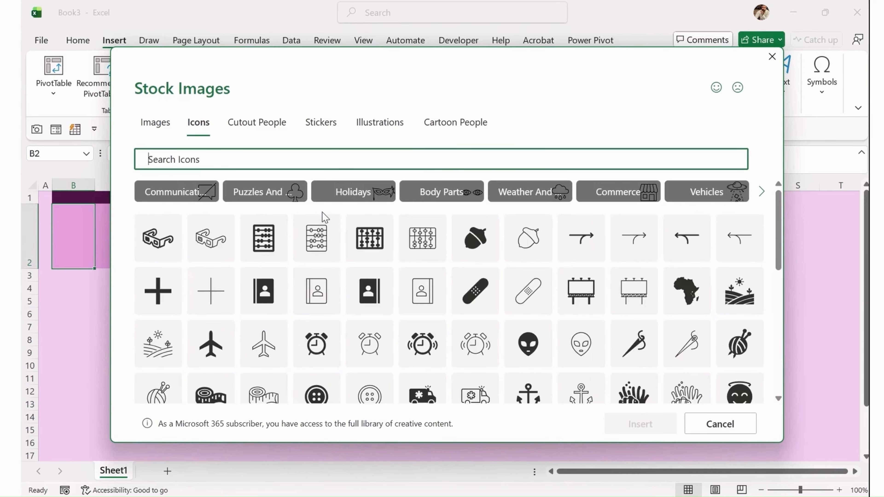
scroll(420, 322, down, 5)
scroll(420, 322, down, 3)
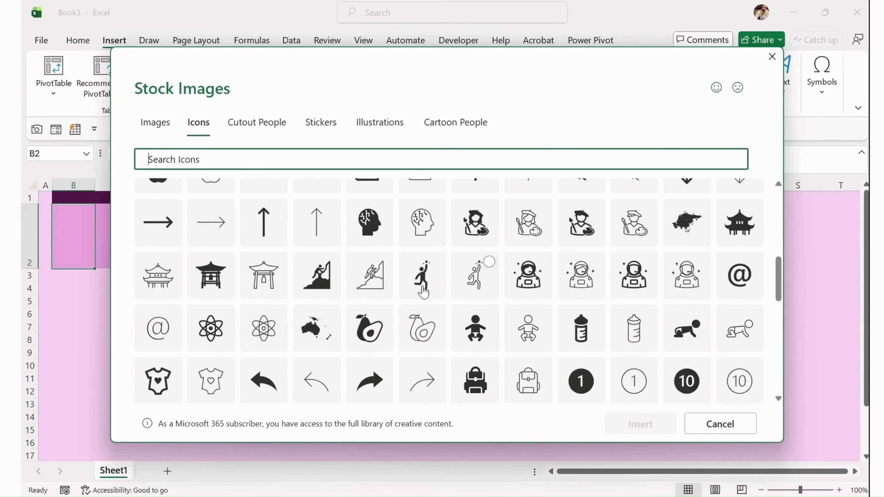
mouse_move(284, 344)
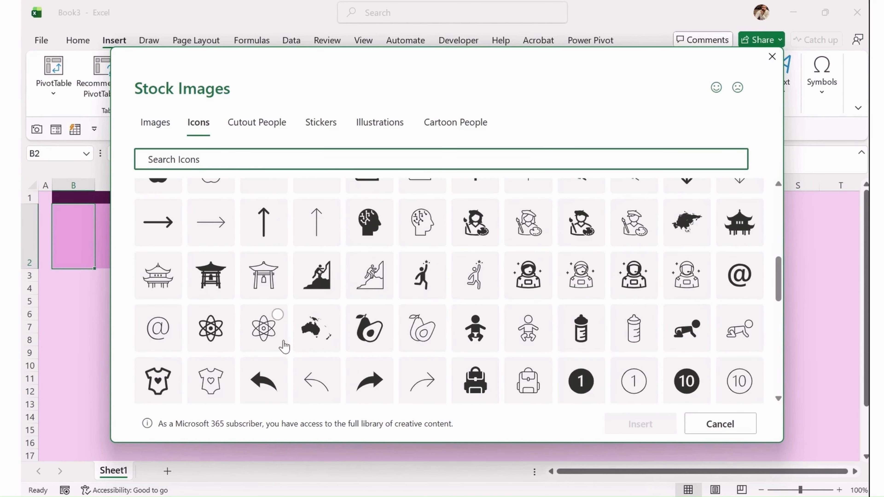
click(248, 331)
click(638, 425)
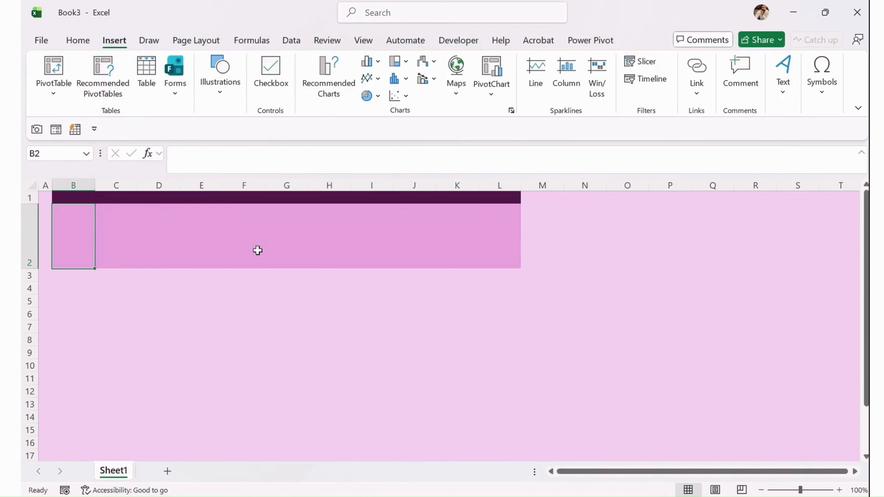
click(142, 324)
Enter the title 'Weekly Time Record Tracker' in cell D2.
click(154, 249)
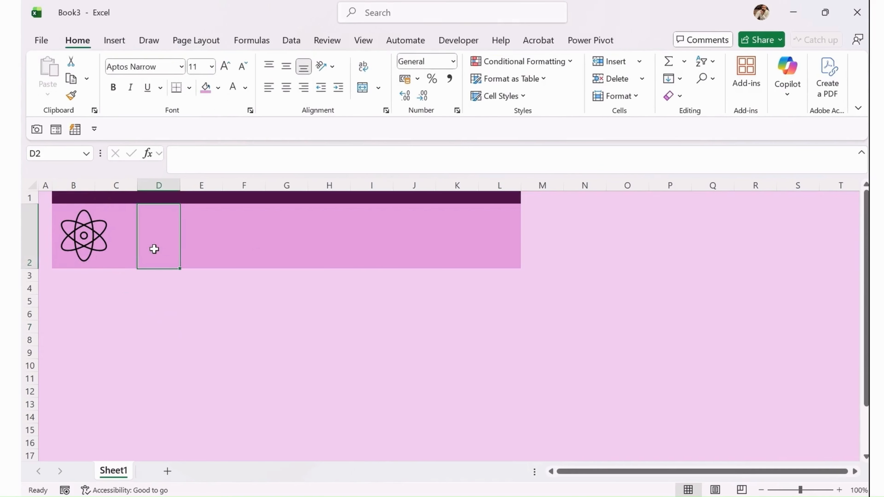
click(124, 239)
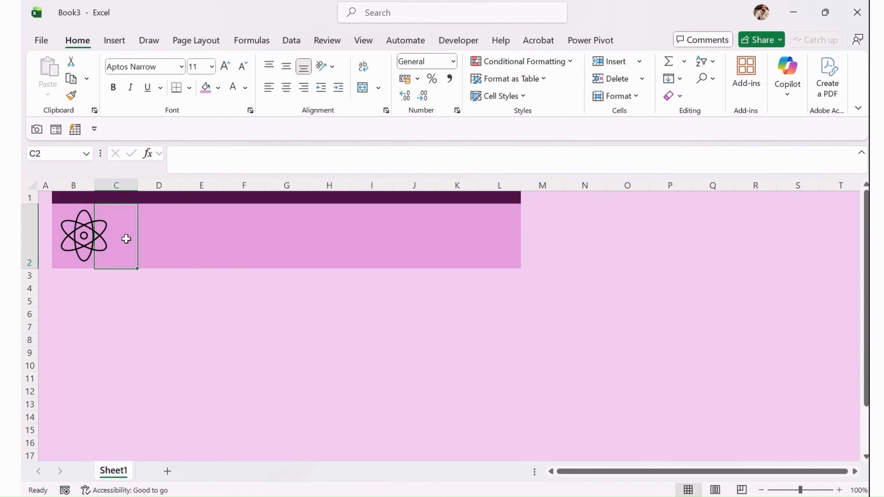
click(157, 239)
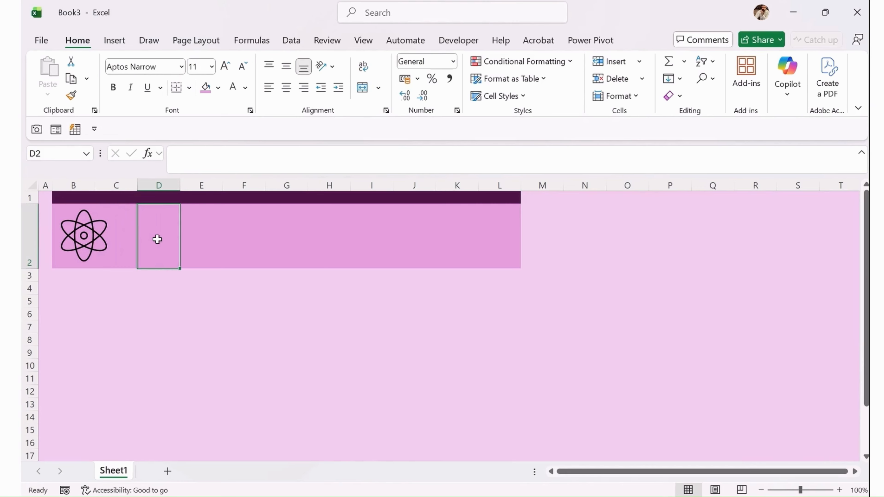
text(Weekly)
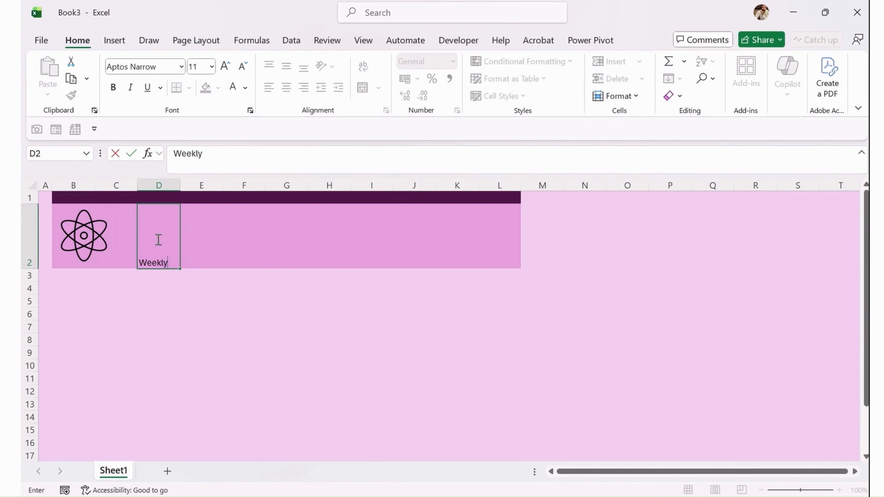
text( Time Recor)
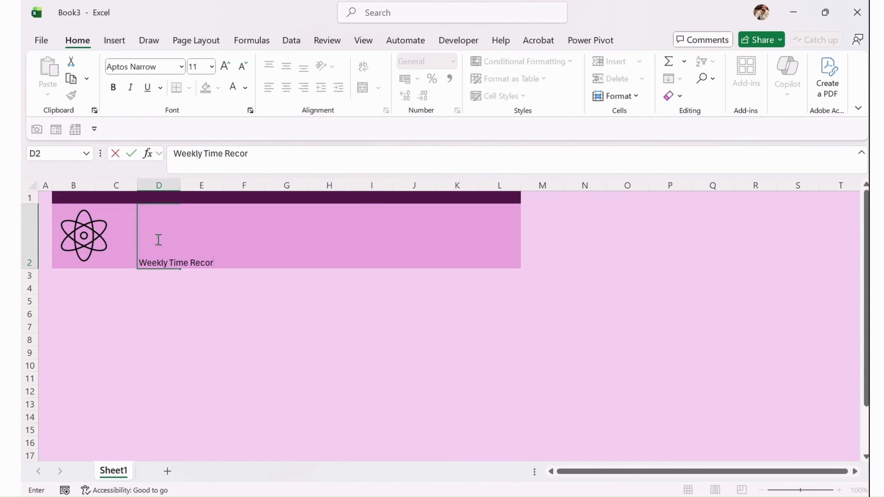
text(d Sheet)
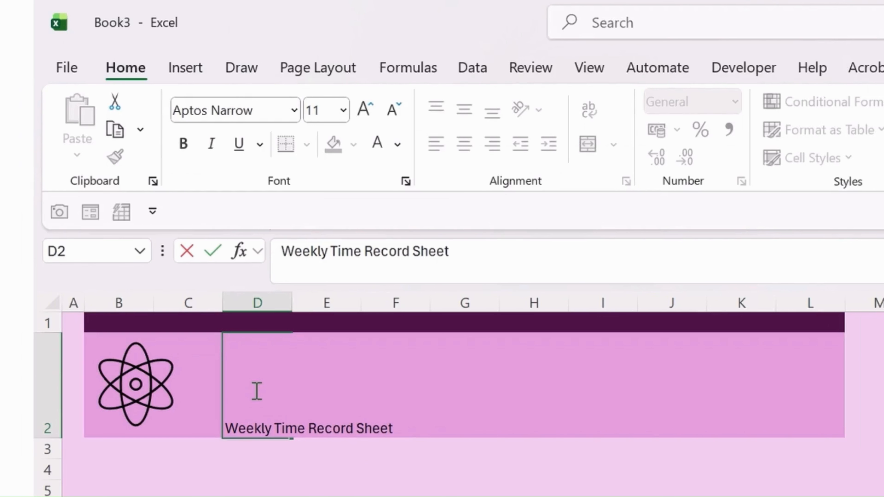
key(BackSpace)
key(BackSpace)
key(BackSpace)
key(BackSpace)
key(BackSpace)
text(Tracker)
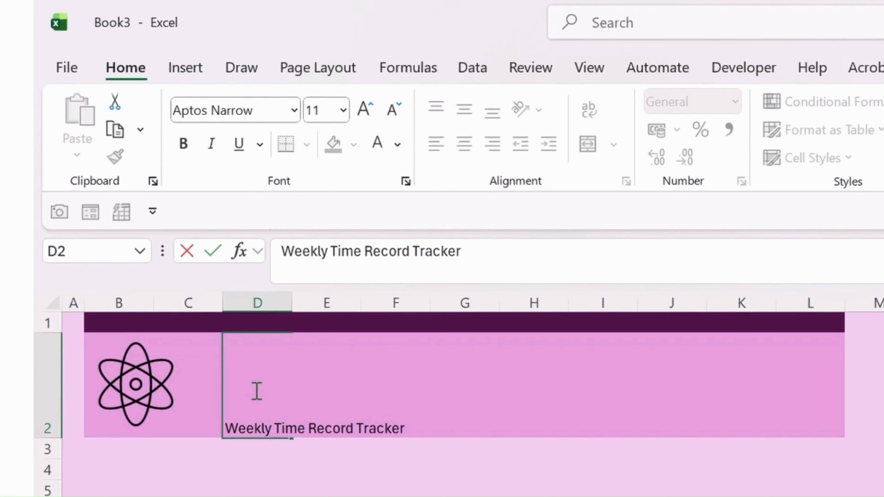
key(Return)
click(255, 390)
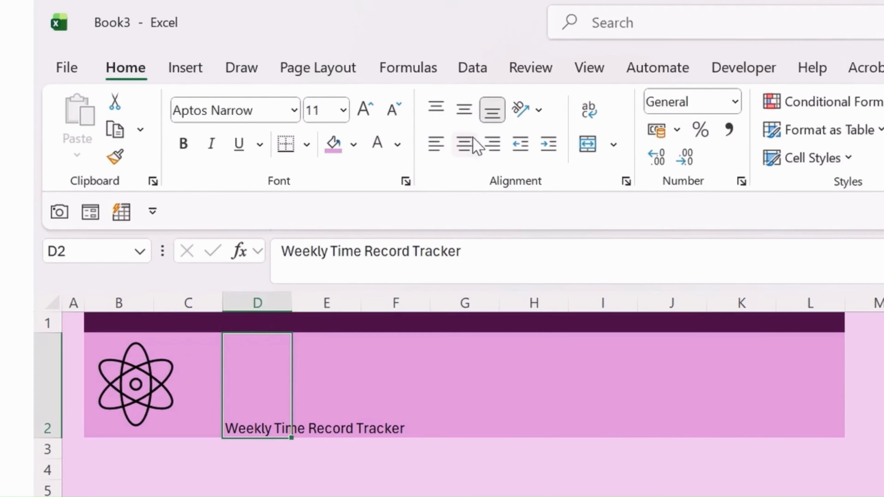
Vertically centre the D2 title in the banner and enlarge its font several sizes.
click(472, 153)
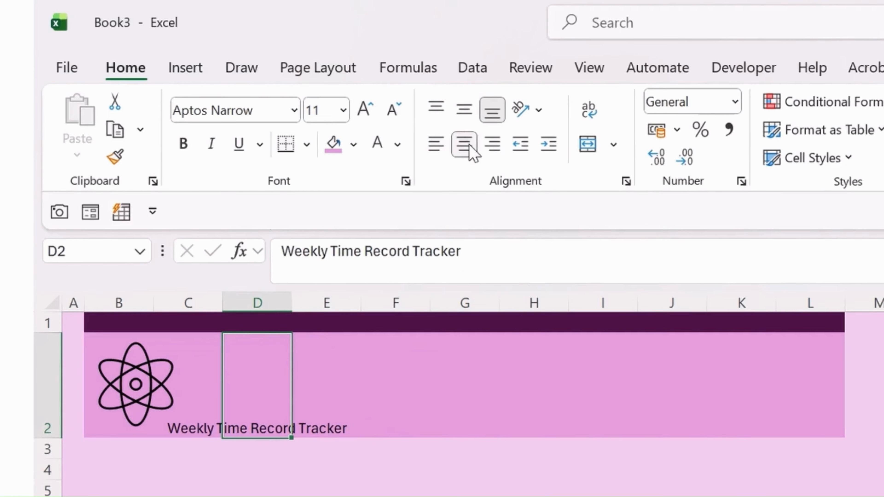
click(465, 112)
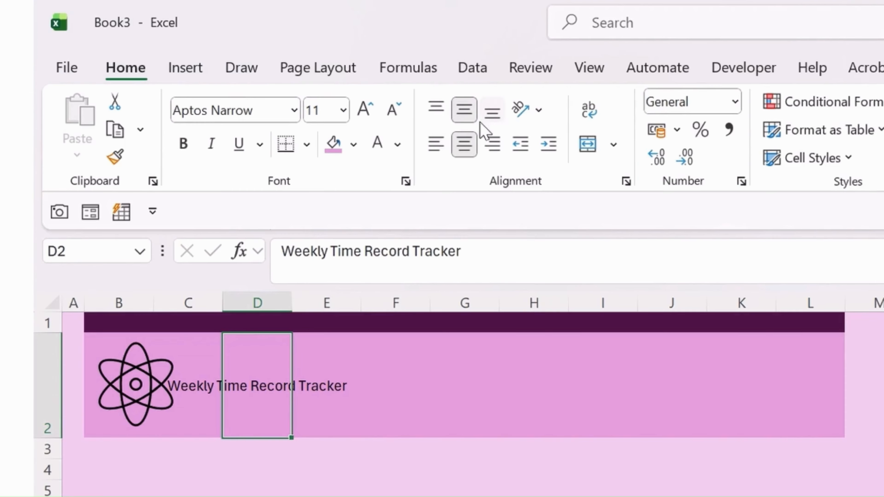
click(363, 117)
click(364, 116)
click(364, 116)
click(364, 117)
click(364, 116)
click(364, 116)
click(364, 116)
click(364, 117)
click(363, 116)
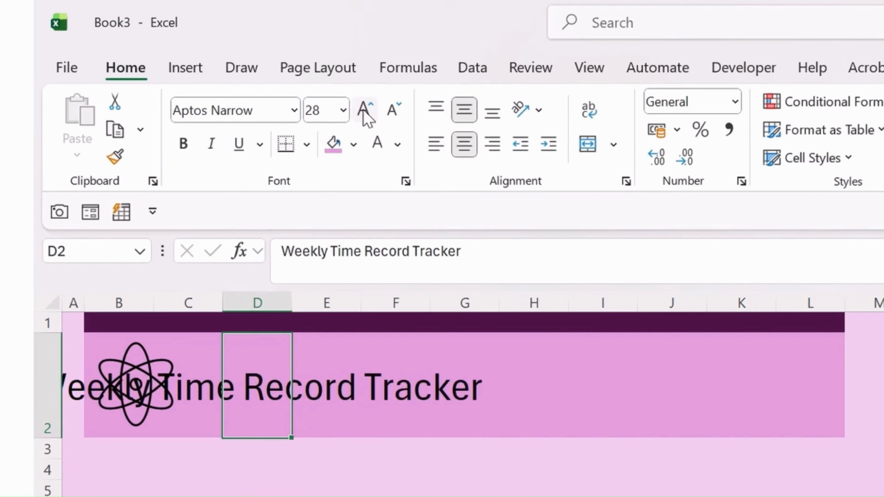
click(363, 117)
click(364, 116)
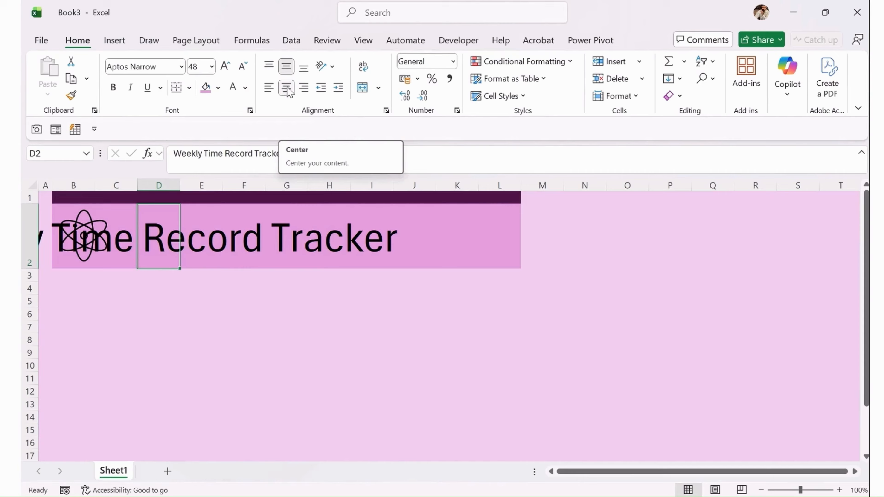
Left-align the title, set its font size to 36 and make it bold.
click(269, 90)
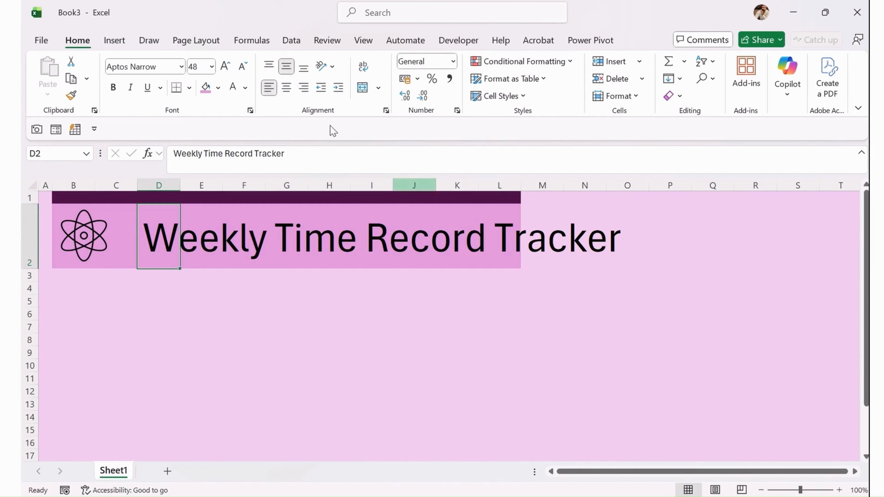
click(243, 72)
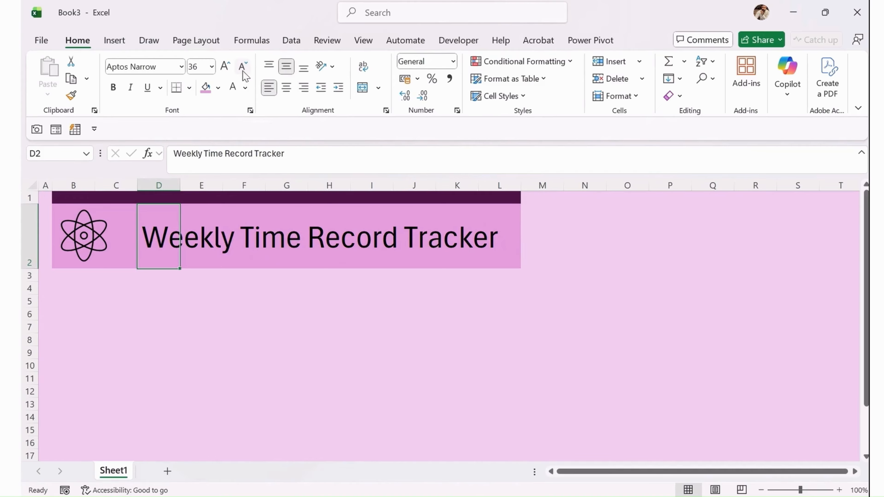
click(248, 297)
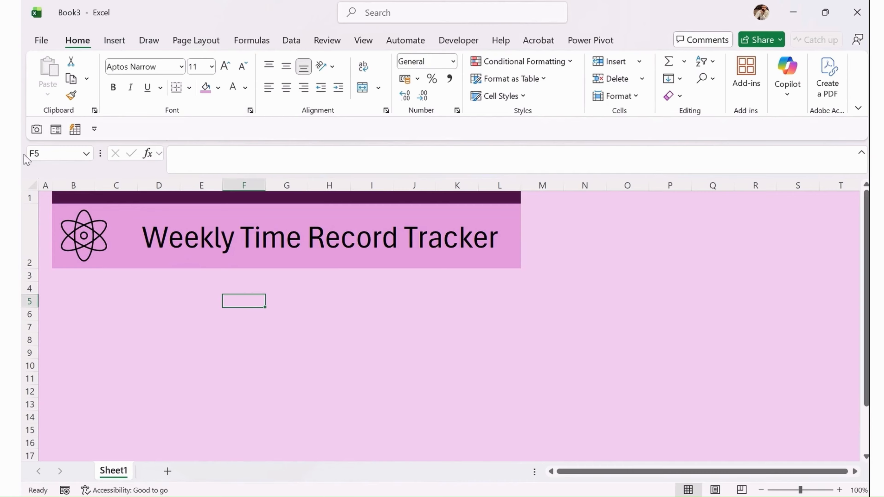
click(159, 241)
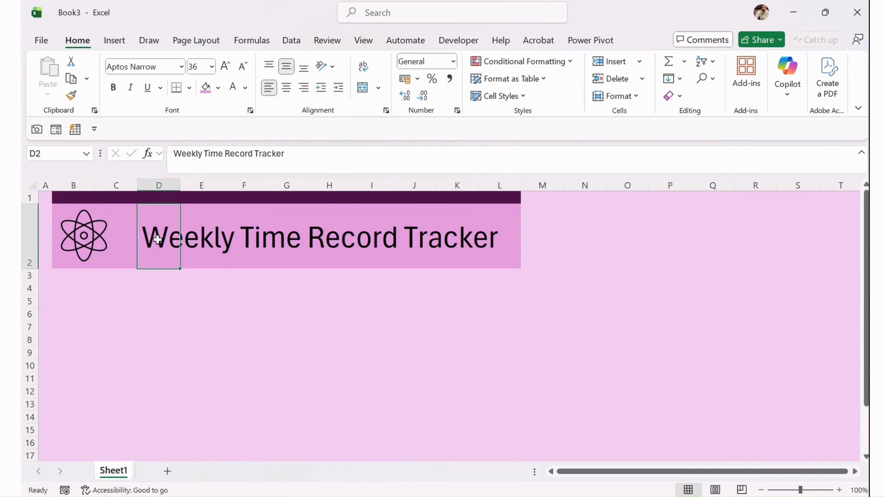
click(113, 87)
click(170, 343)
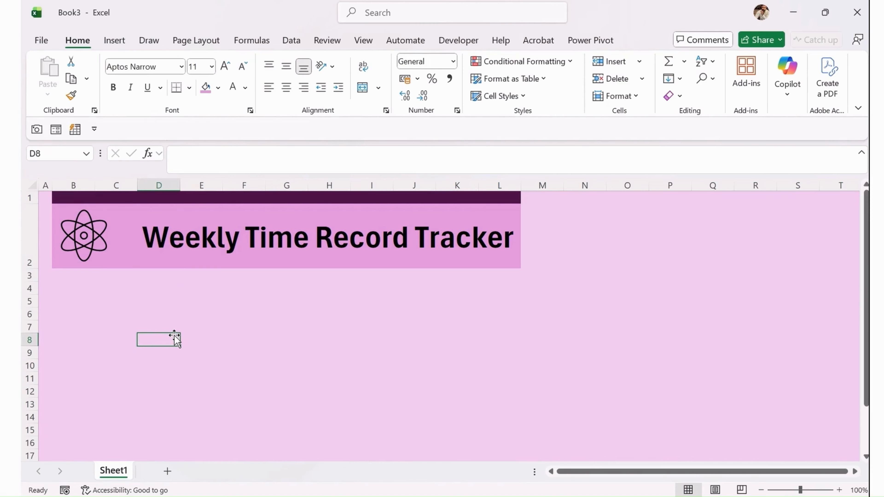
click(70, 295)
Give B5:F5 a bottom border and label cell B5 'Employee Name'.
drag(70, 296, 238, 299)
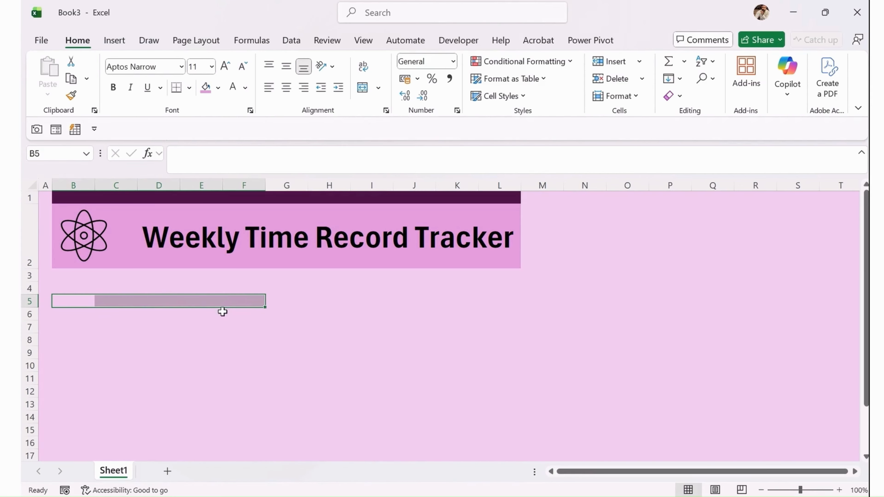
click(189, 88)
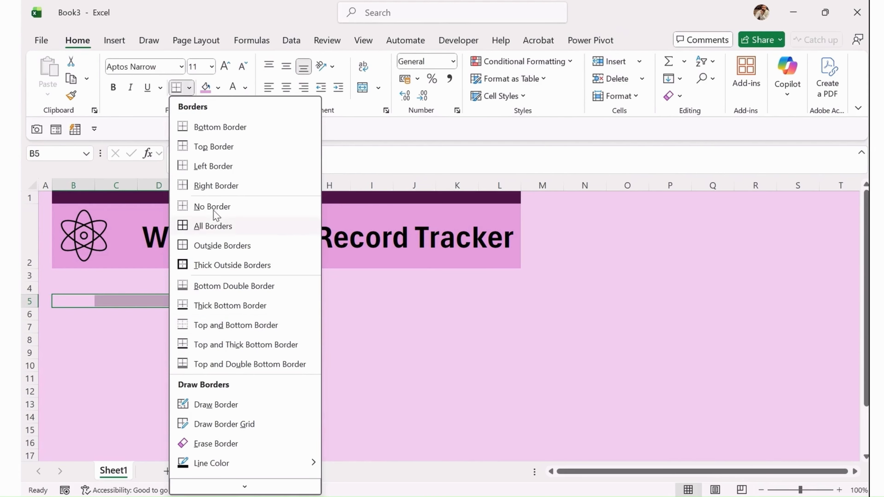
click(221, 132)
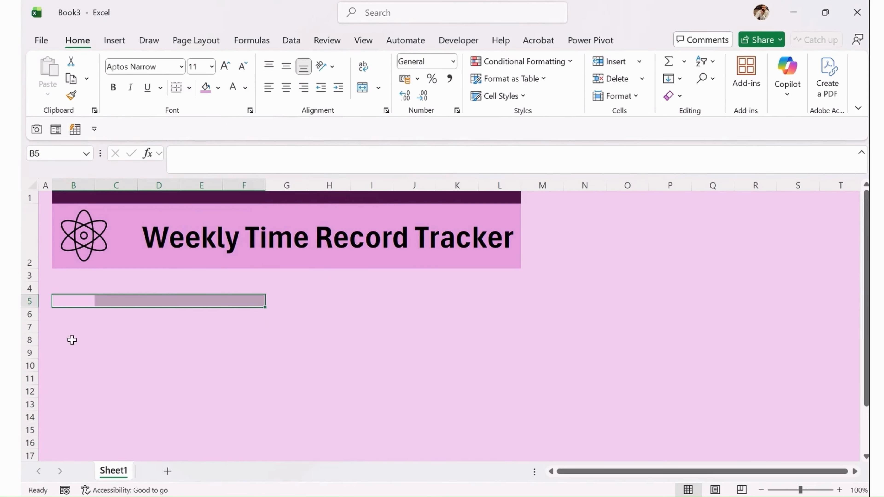
click(72, 346)
click(75, 298)
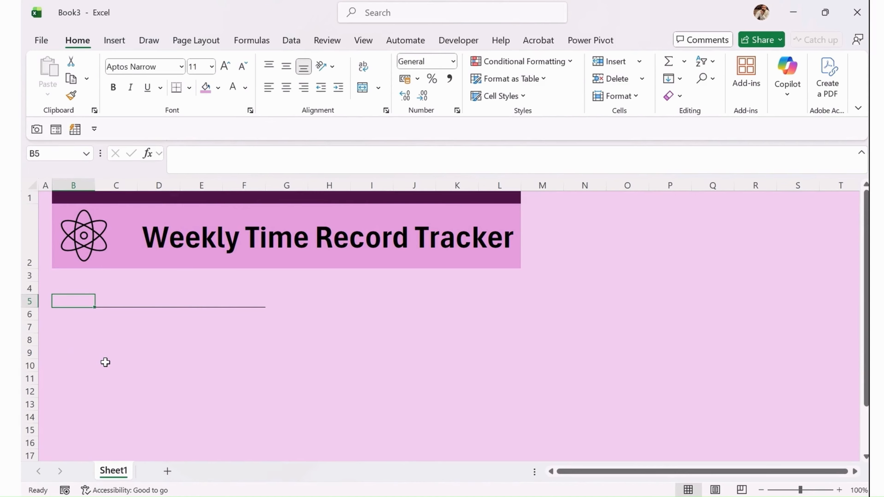
text(Employee N)
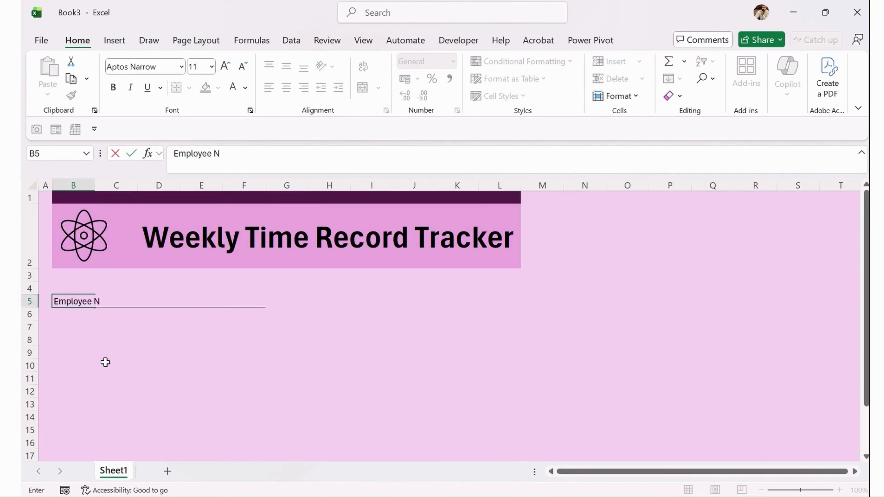
text(ame)
key(Tab)
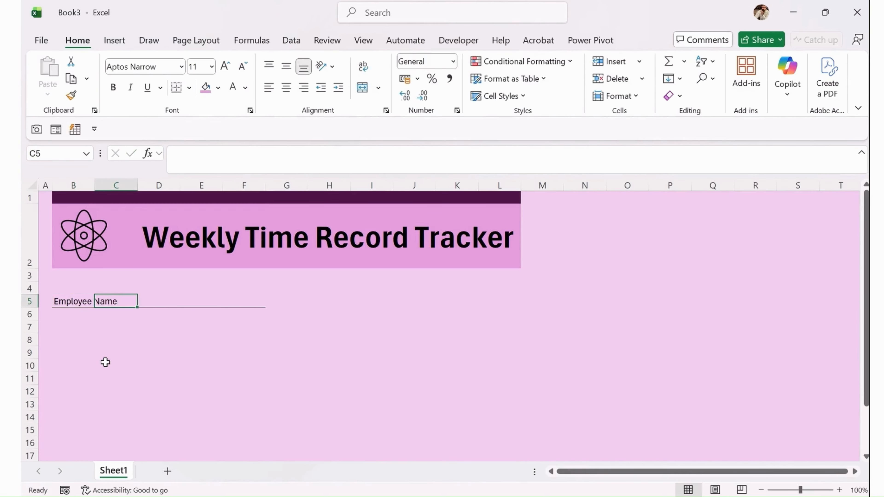
click(355, 292)
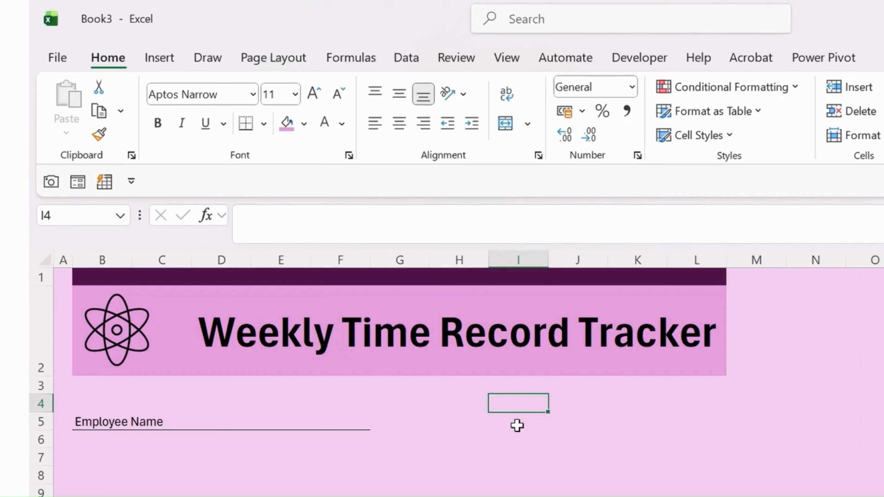
Give I5:L5 a bottom border and label cell I5 'Manager'.
drag(361, 303, 491, 302)
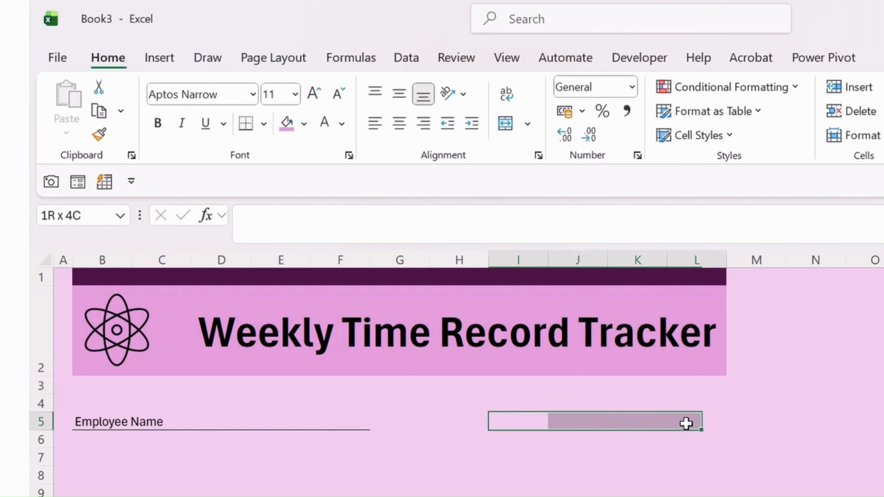
drag(685, 423, 699, 423)
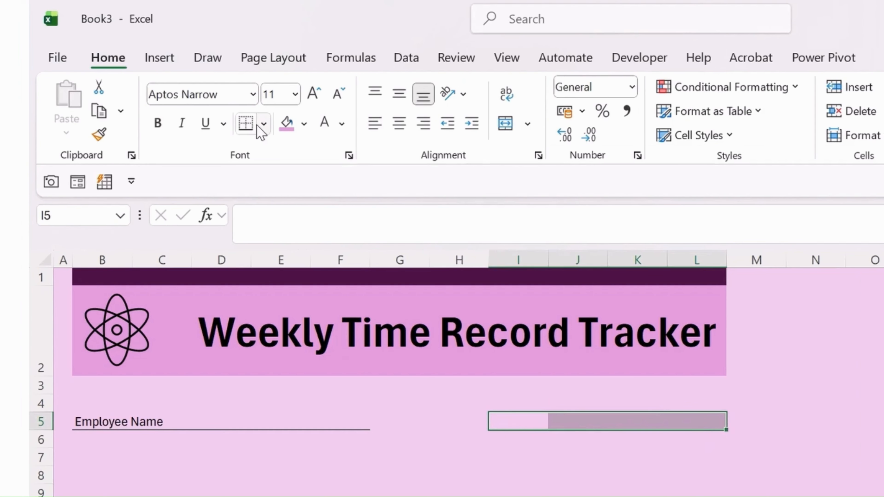
click(247, 124)
click(495, 489)
click(513, 423)
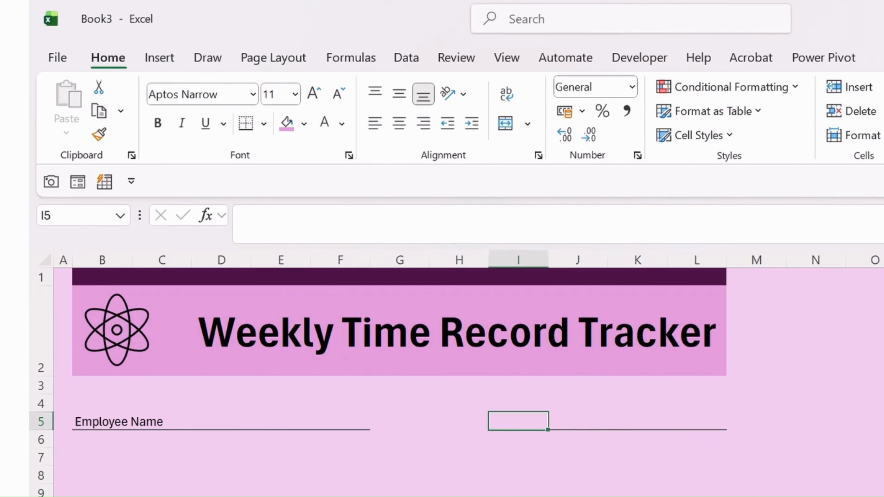
text(Manager)
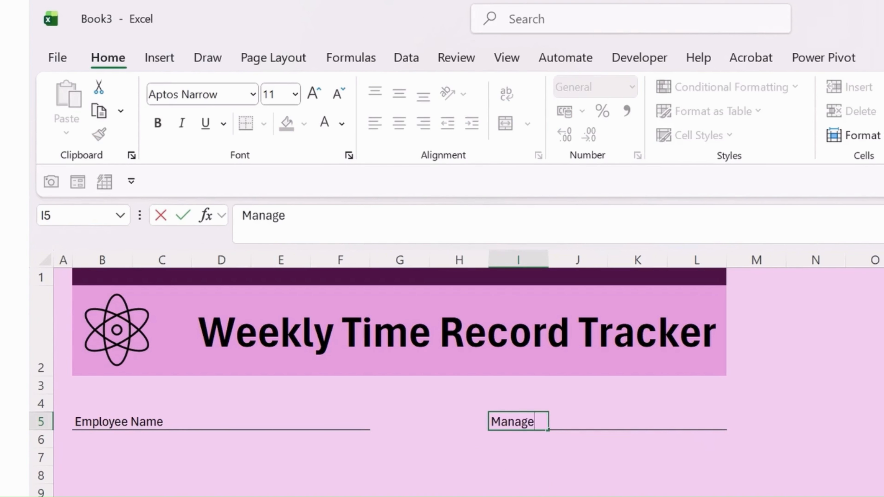
key(Return)
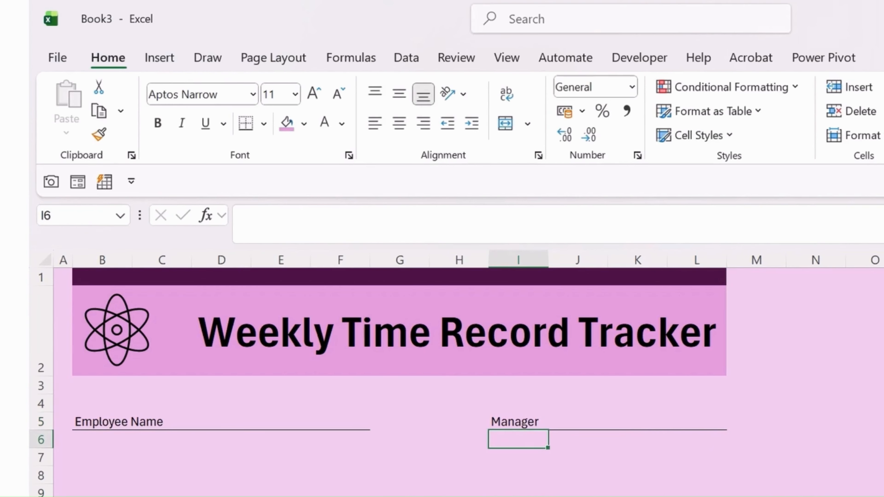
drag(86, 487, 346, 496)
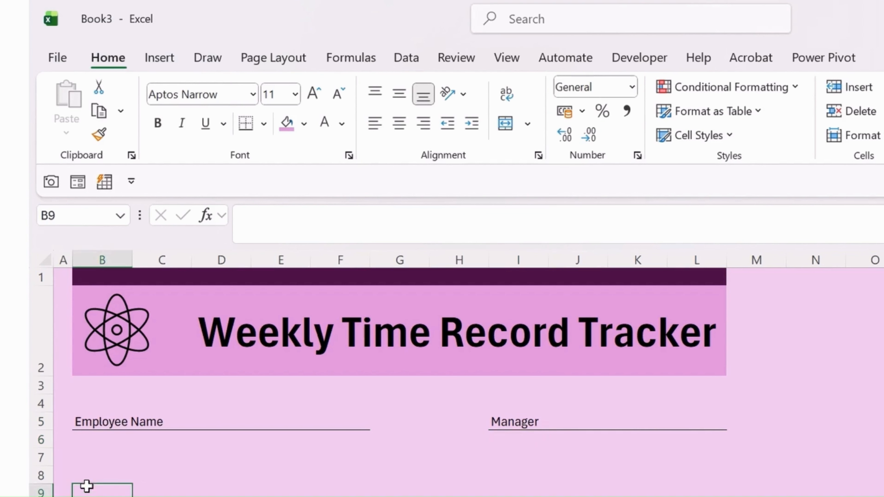
drag(307, 416, 315, 408)
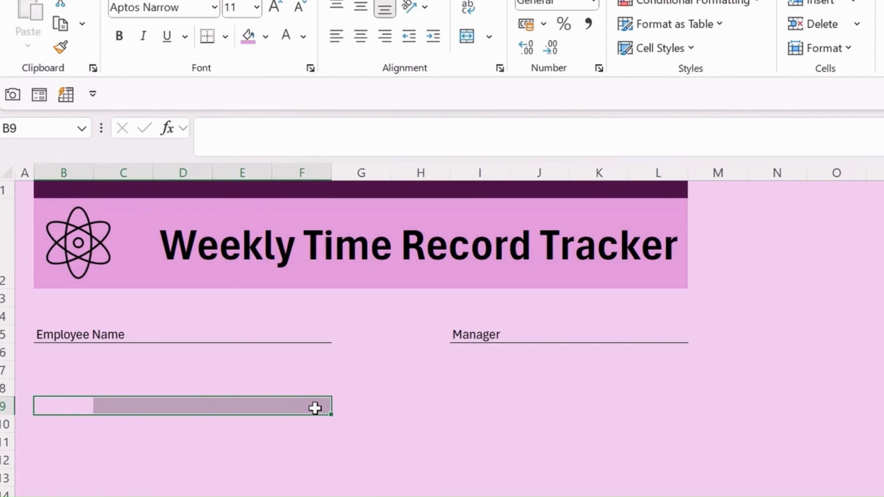
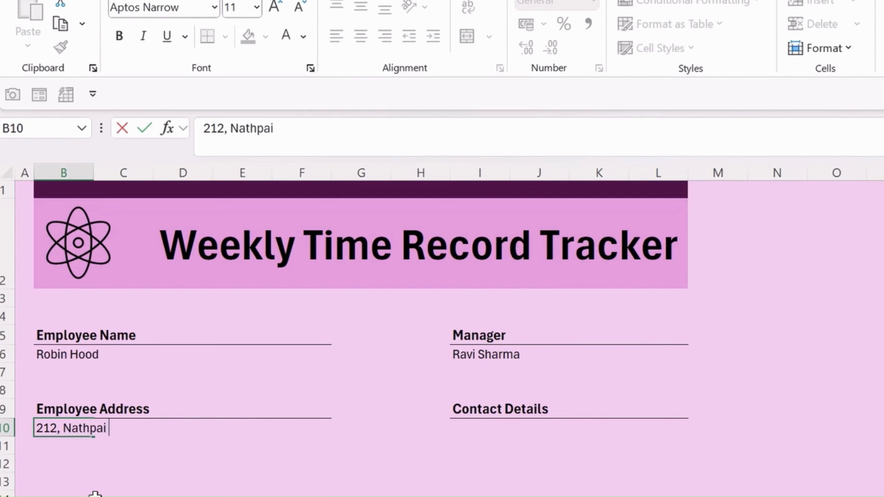
Commit the street line and enter the city, state and ZIP line of the employee address in B11.
key(Return)
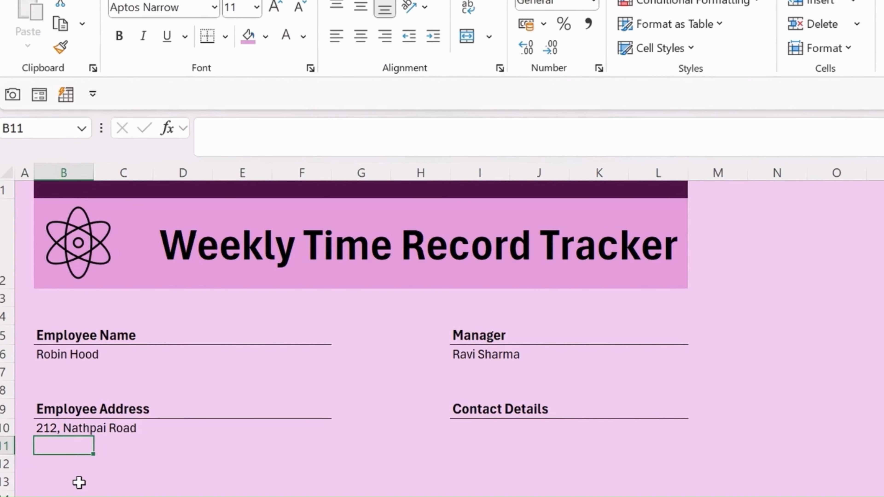
text(Alban)
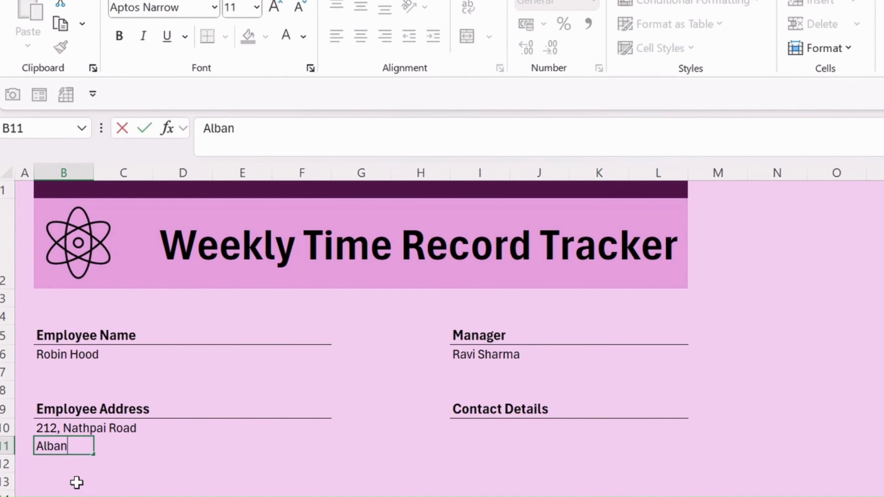
text(y, NY)
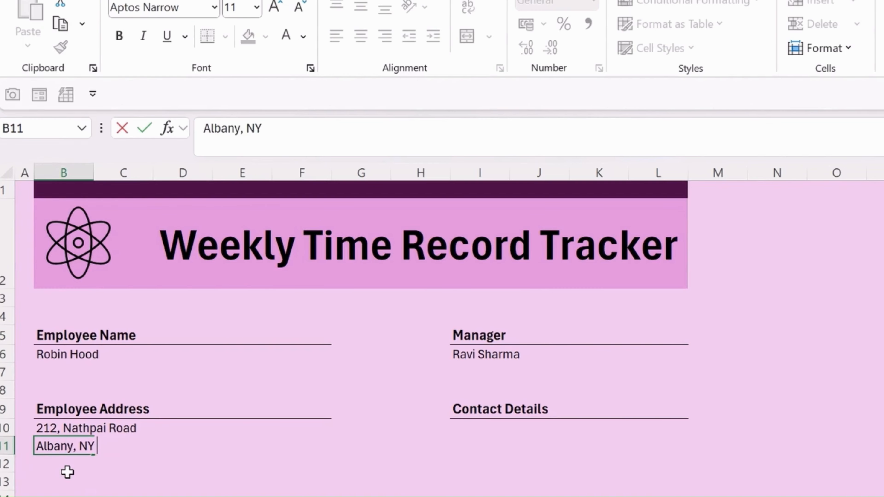
text( 9889)
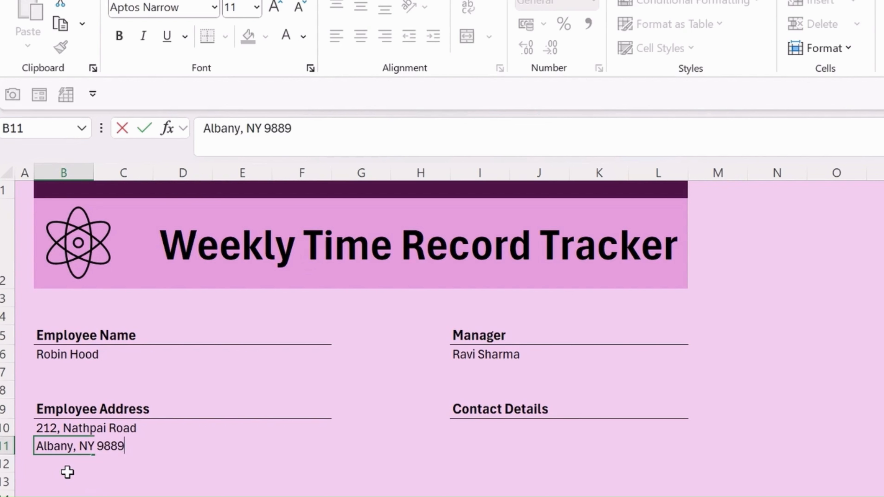
text(7)
click(510, 466)
click(481, 426)
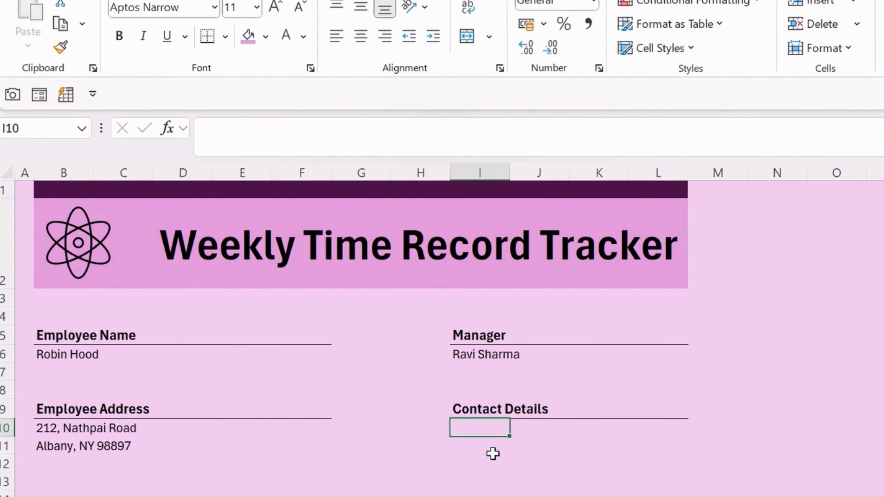
Enter the employee's phone number in I10 and e-mail address in I11.
text((1)
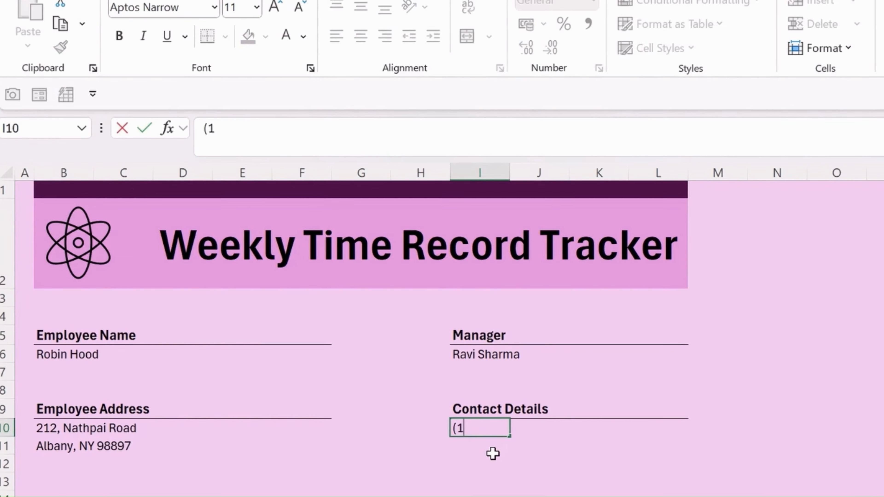
text(23) 4567)
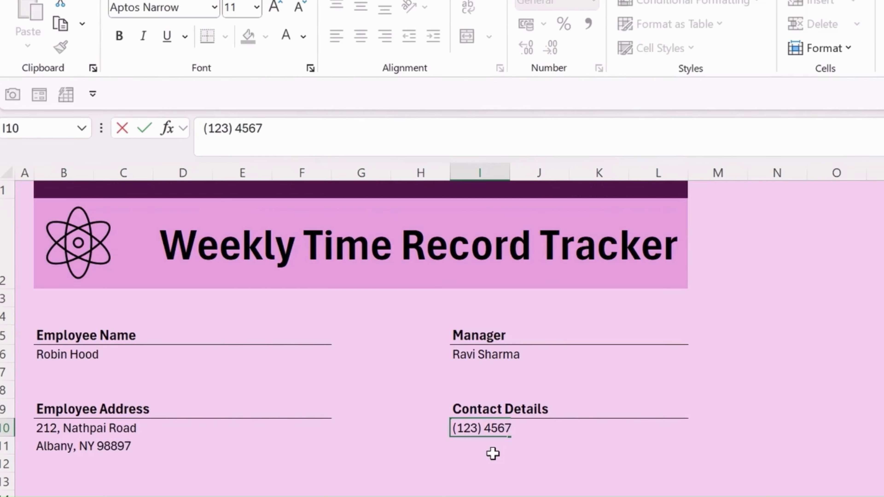
text( 8910)
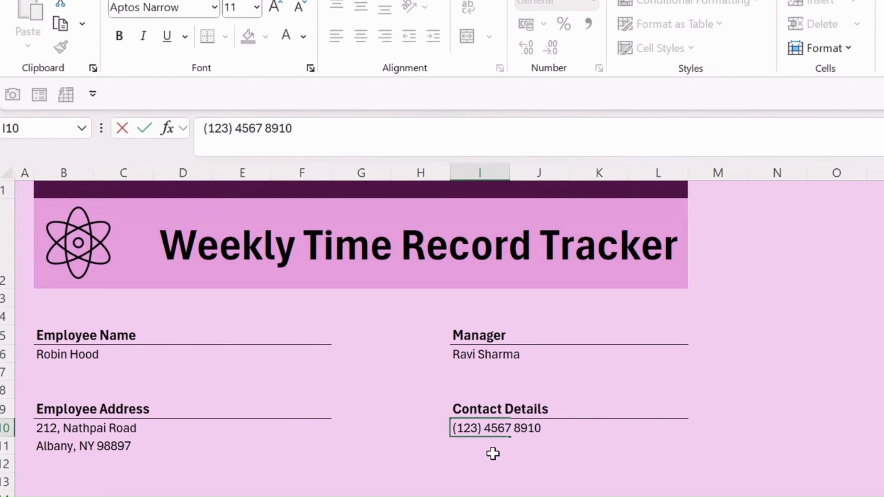
key(Return)
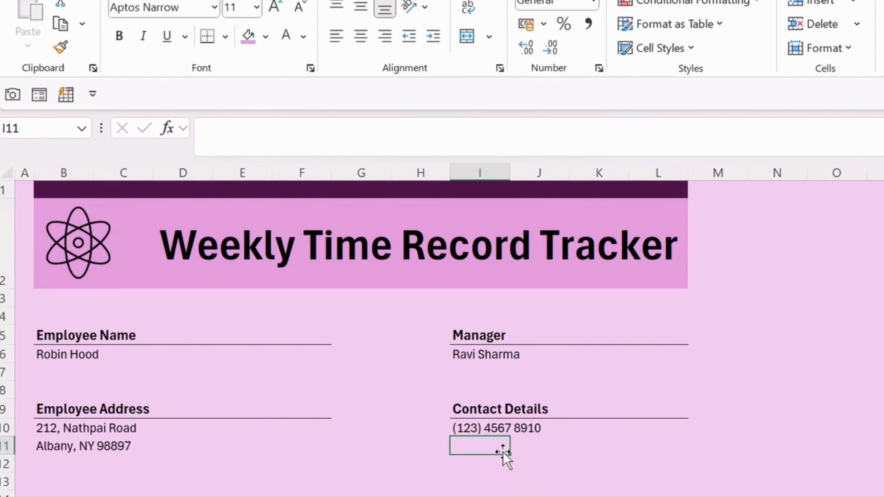
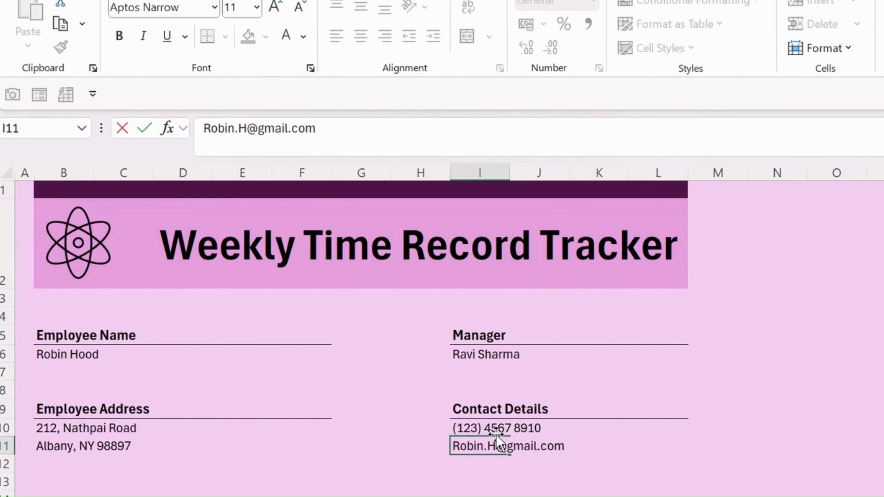
key(Return)
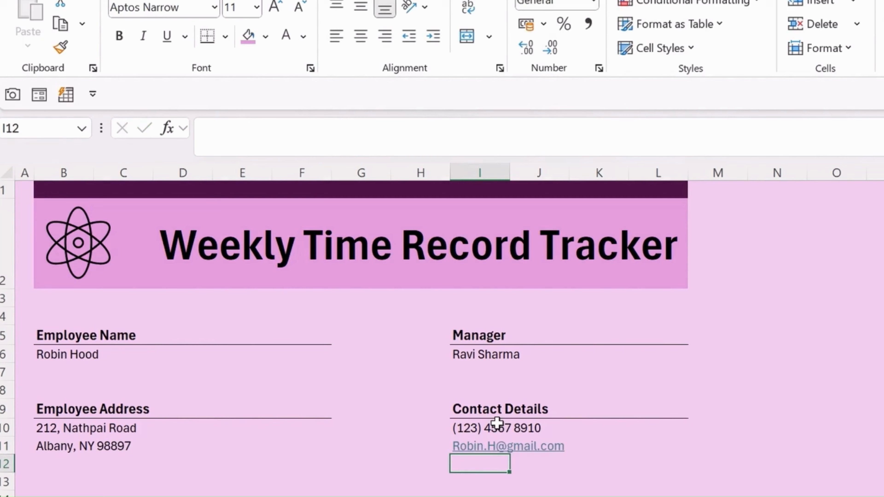
key(Left)
key(Left)
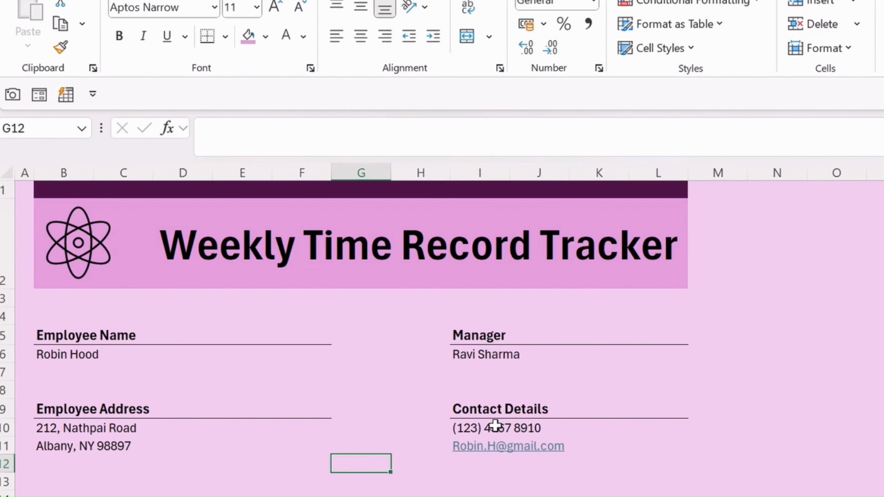
scroll(313, 459, down, 1)
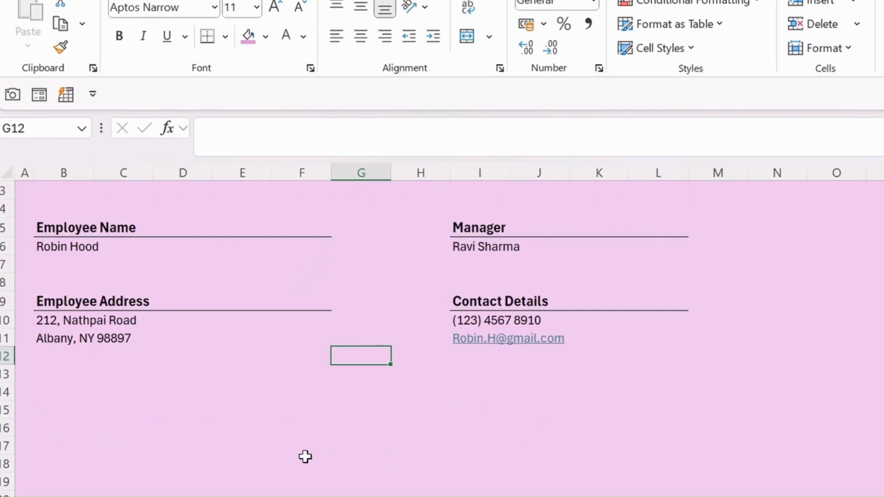
scroll(303, 433, up, 1)
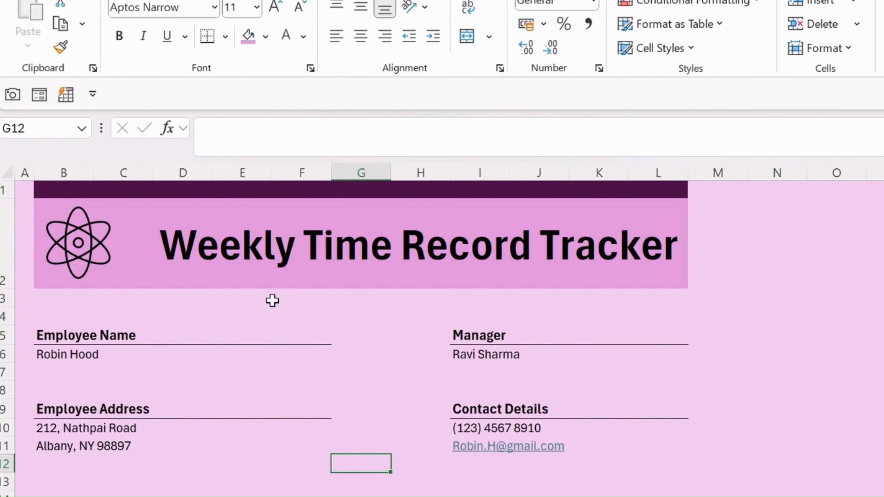
click(64, 496)
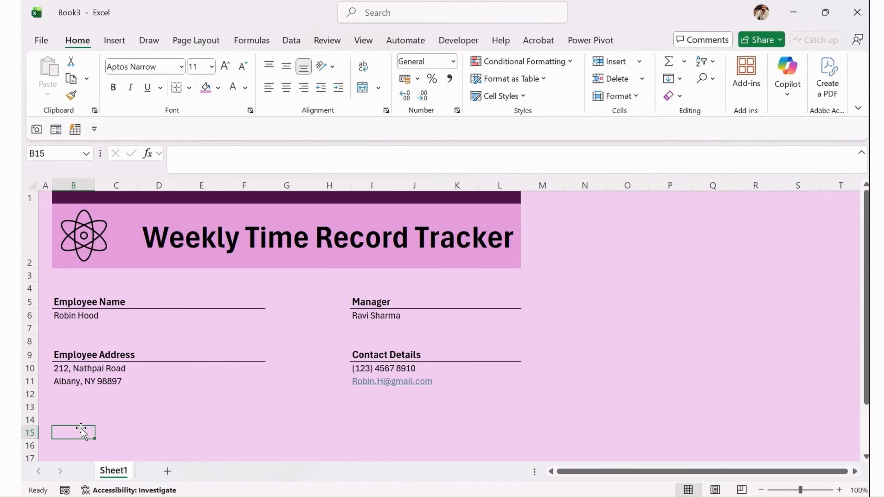
scroll(96, 478, down, 2)
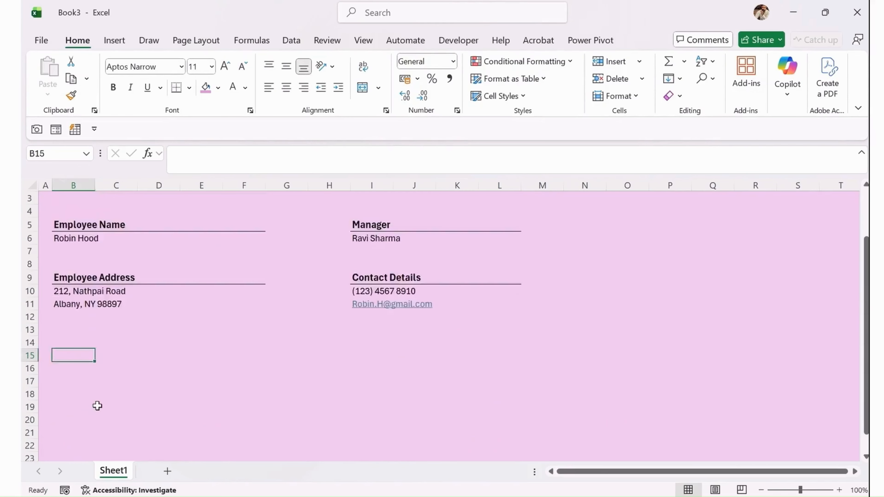
scroll(86, 320, down, 1)
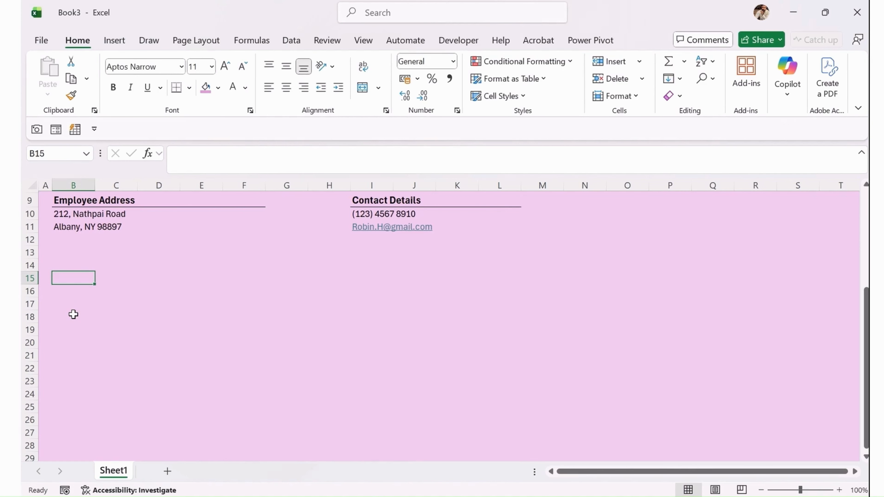
Type 'Week Ending' in B15 and make it bold.
text(Week)
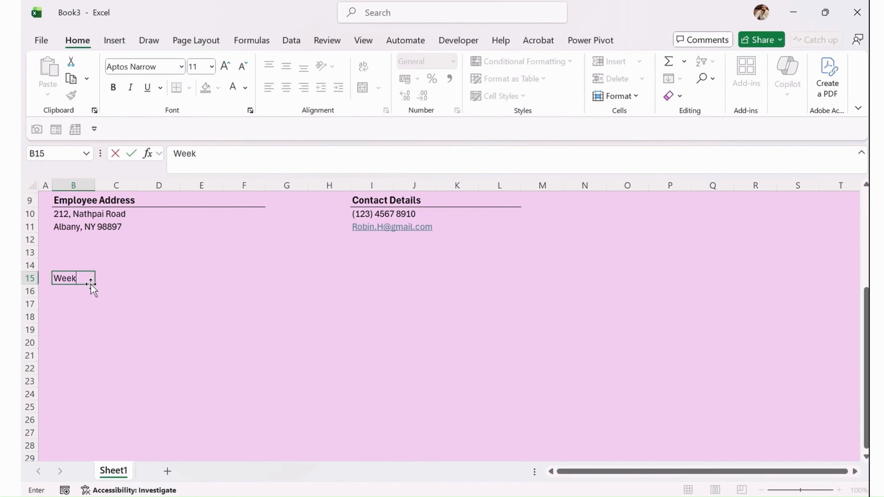
text( Ening)
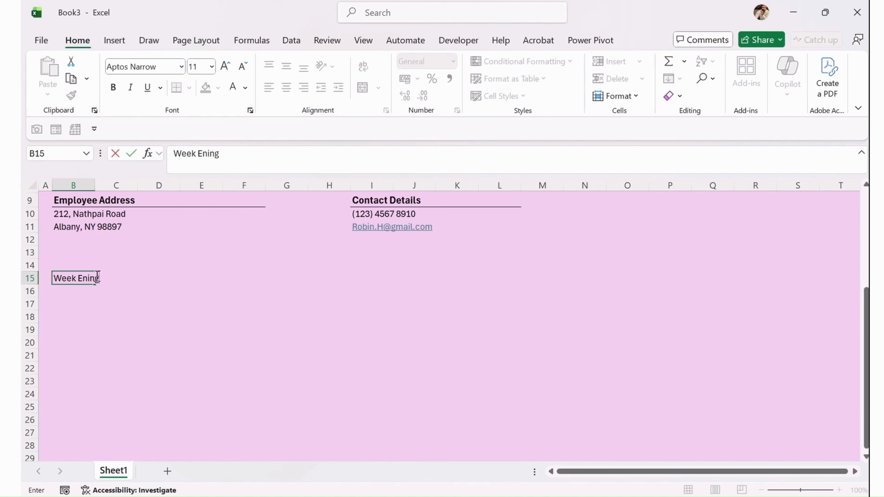
key(BackSpace)
key(BackSpace)
key(BackSpace)
text(ding)
key(Return)
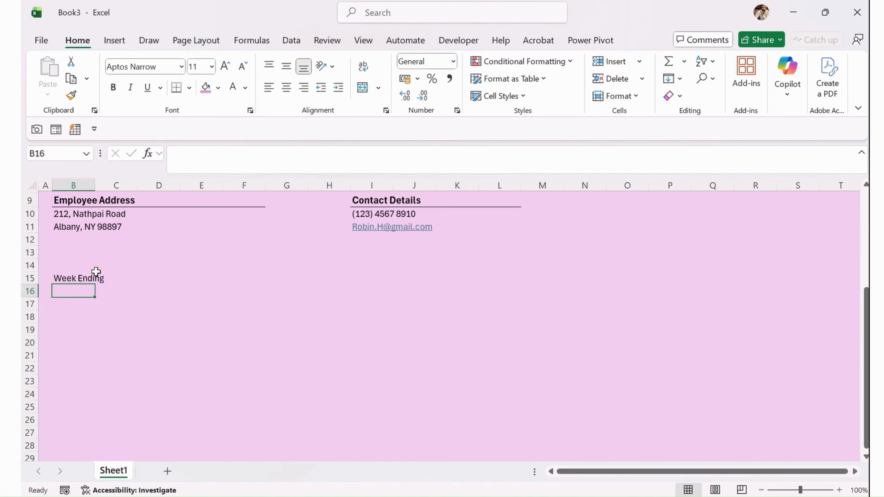
click(92, 275)
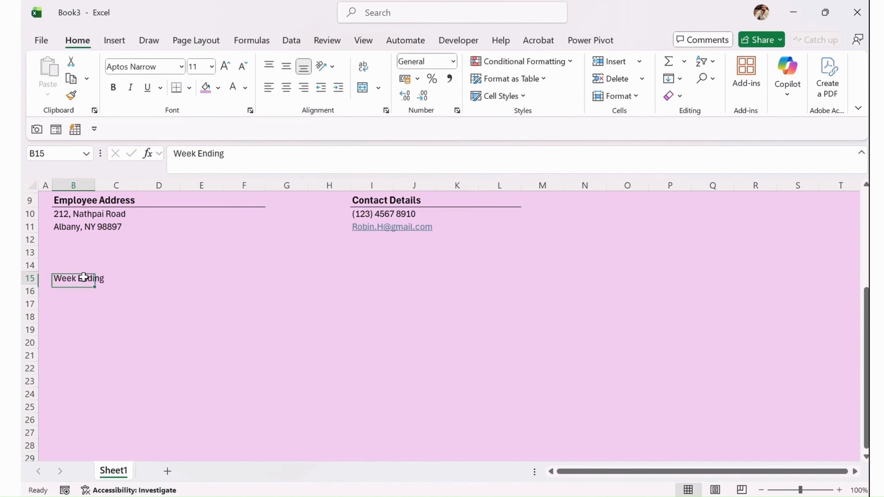
click(113, 87)
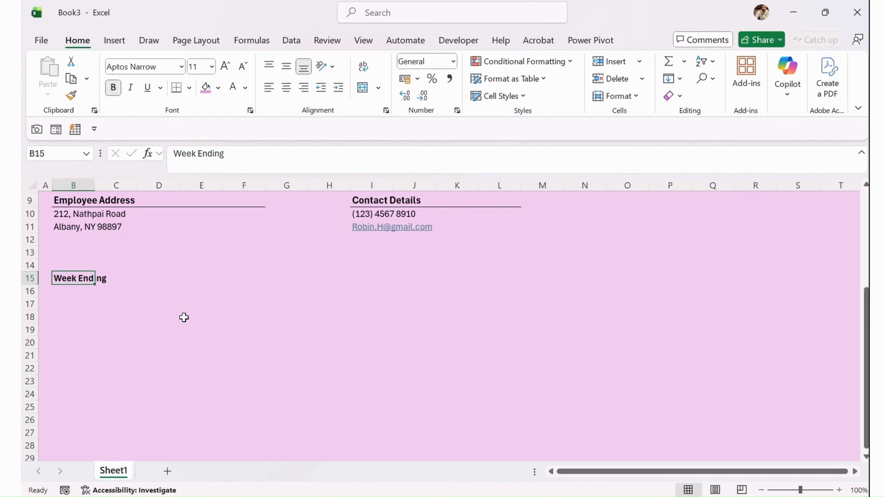
click(177, 275)
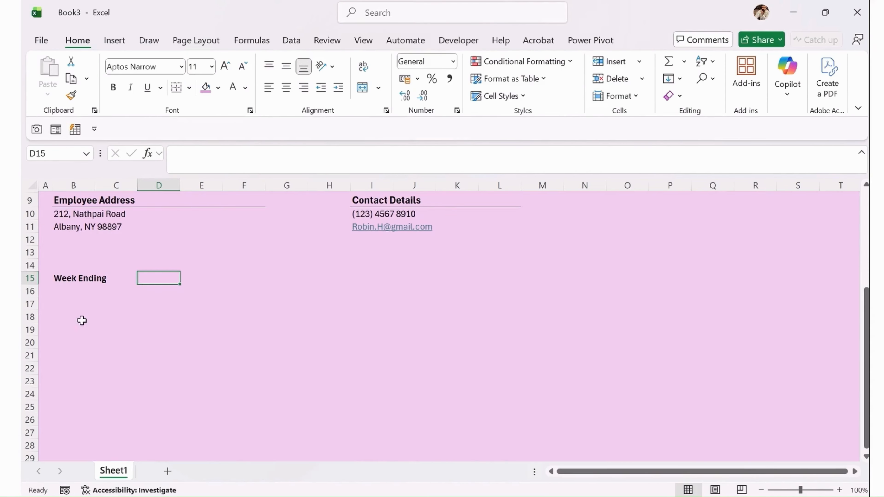
click(63, 315)
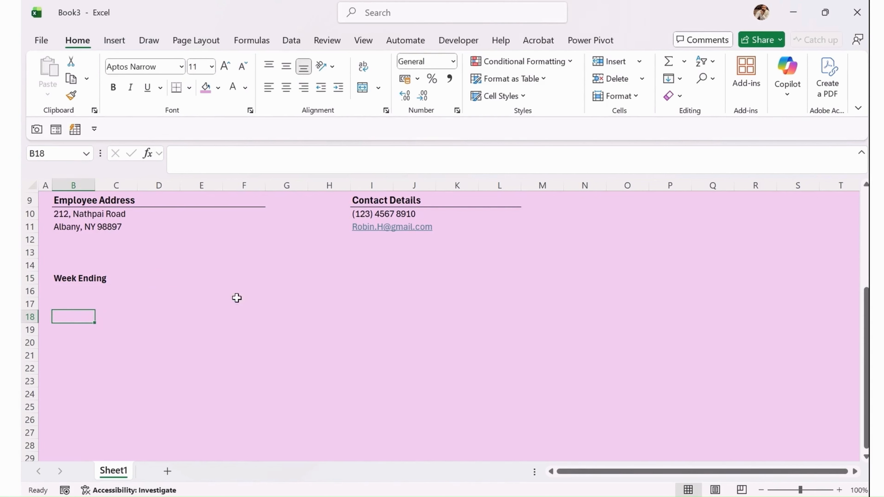
Enter the Day and Regular Hours headers in row 18.
scroll(200, 307, up, 3)
scroll(205, 321, down, 1)
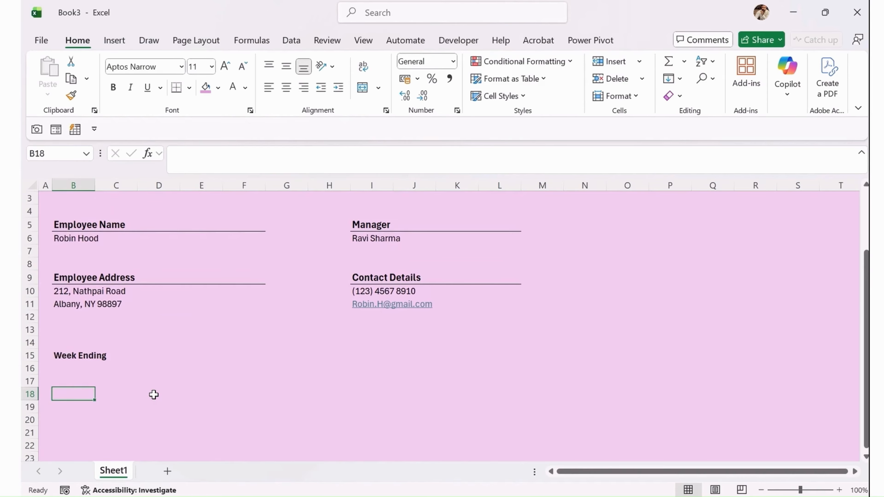
text(Day)
key(Return)
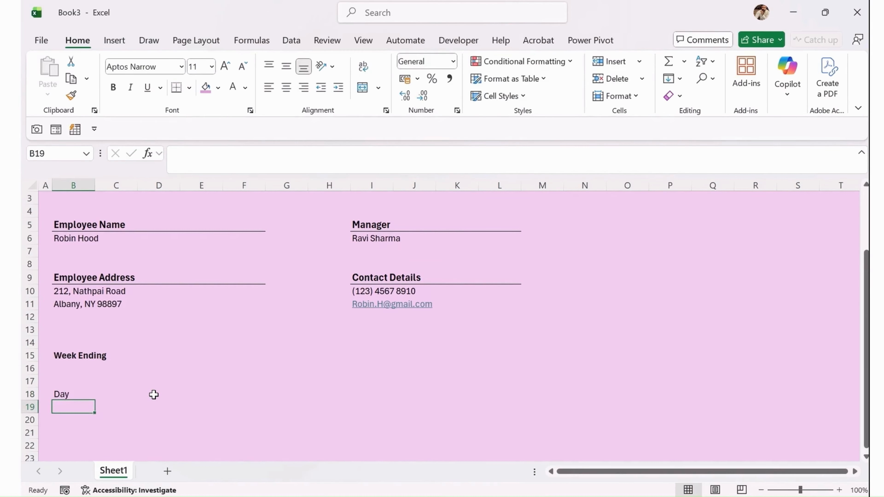
click(154, 395)
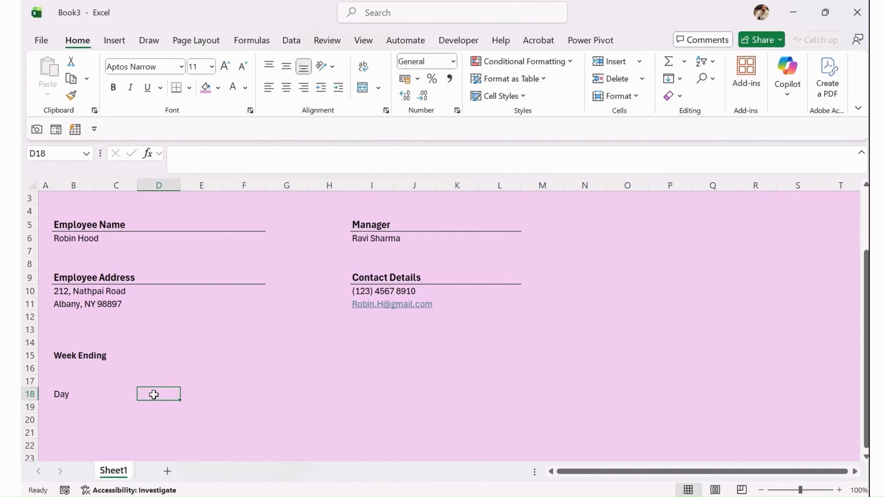
key(Right)
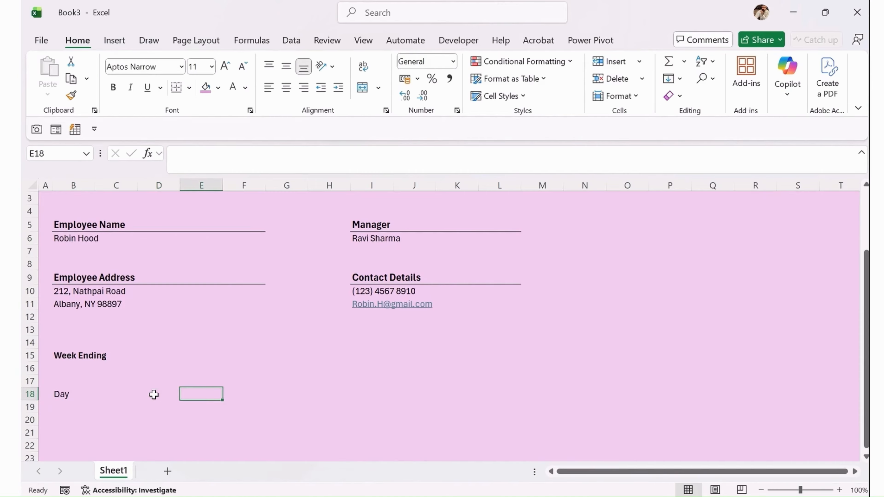
text(Regula)
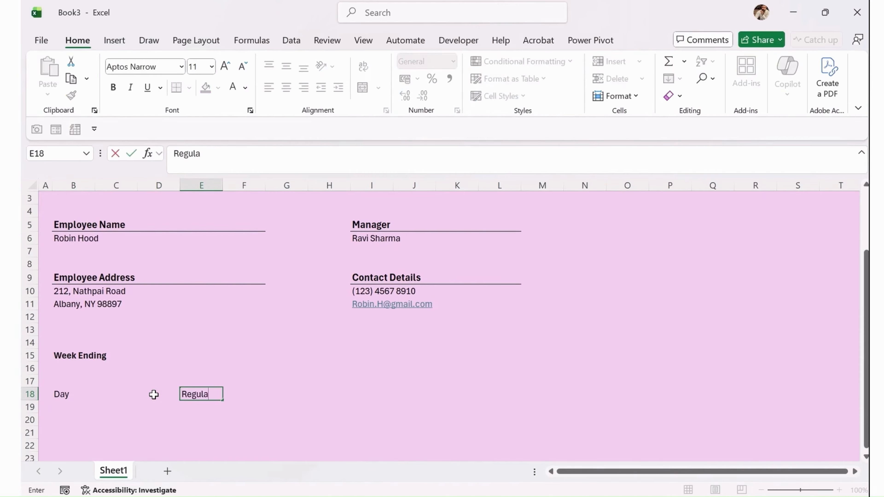
text(r Hours)
key(Right)
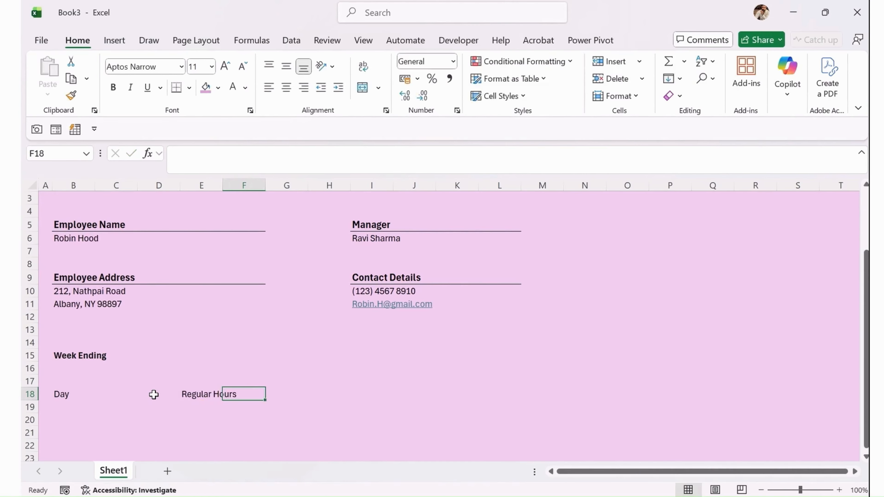
Add the Overtime Hours, Sick Leave, Vacation and Total headers across row 18.
text(Over)
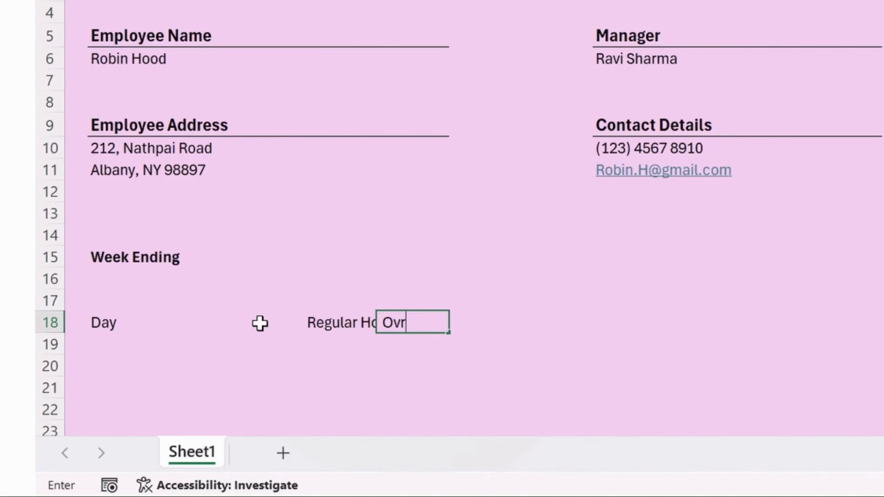
text(timm)
key(BackSpace)
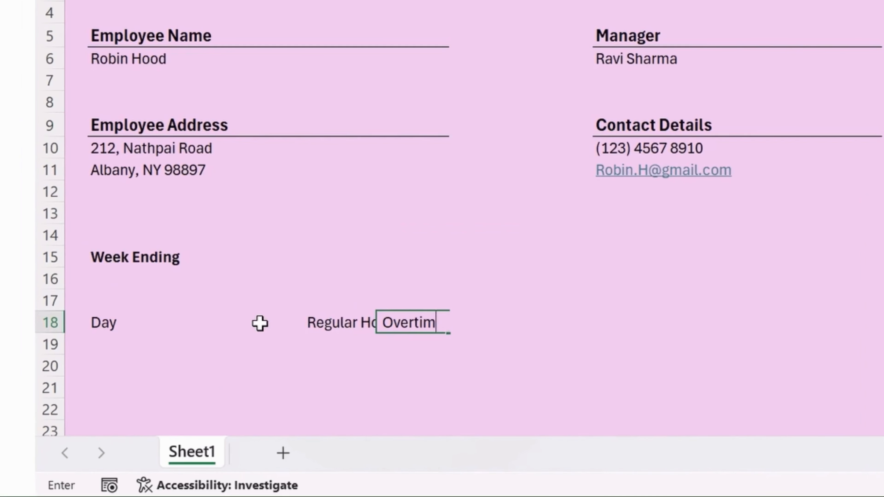
text(e Hours)
key(Right)
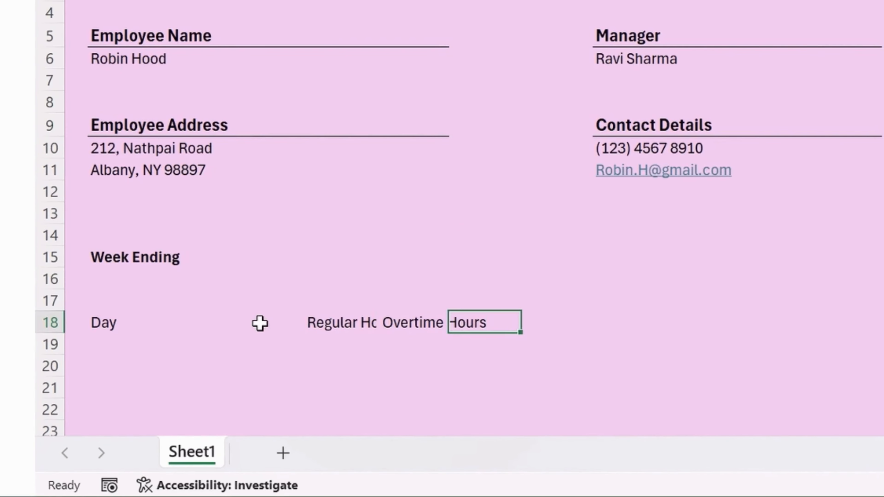
text(Si)
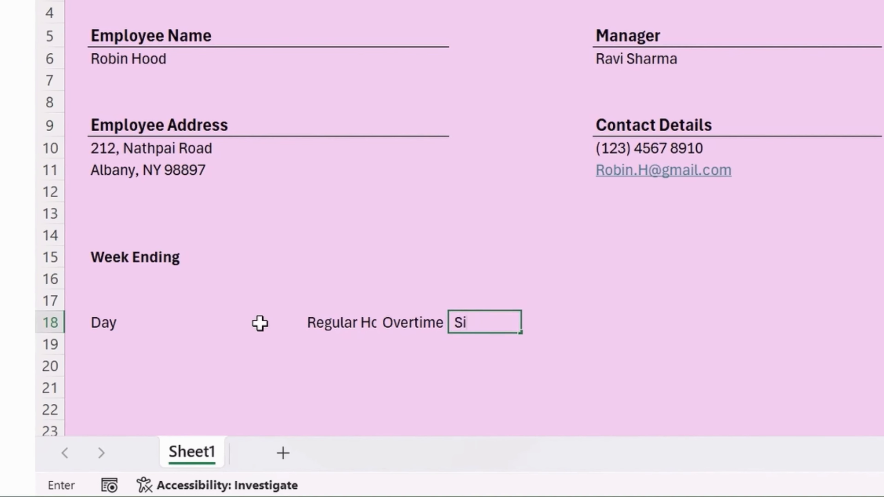
text(ck Leave)
key(Right)
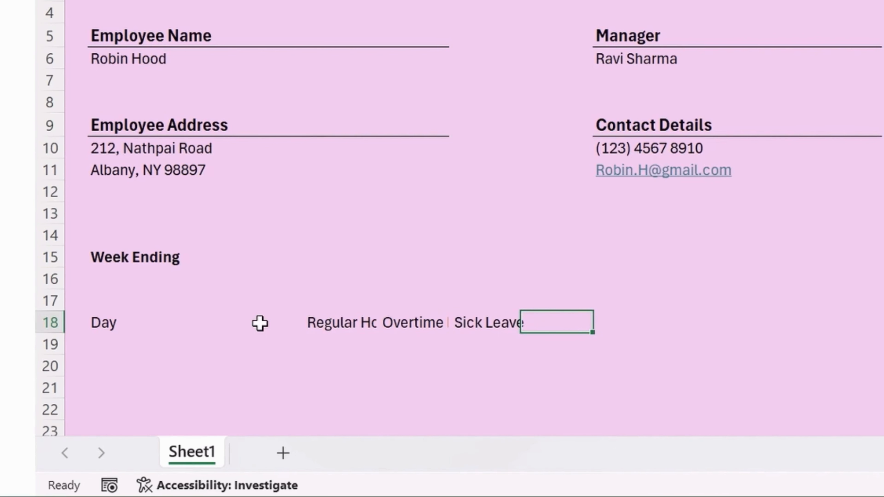
text(Vaca)
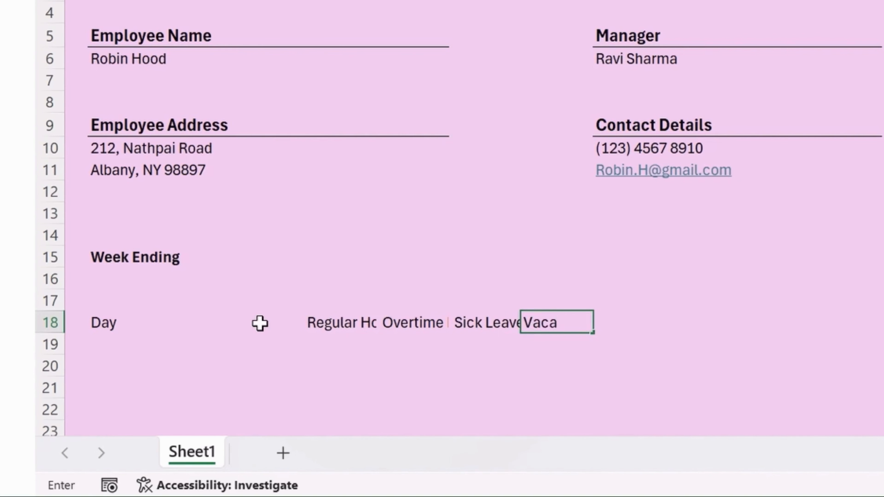
text(tion)
key(Right)
text(Total)
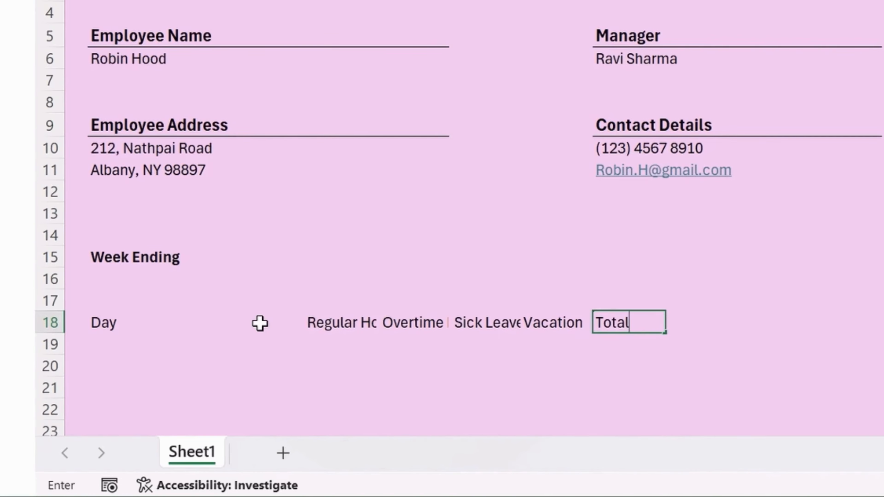
key(Return)
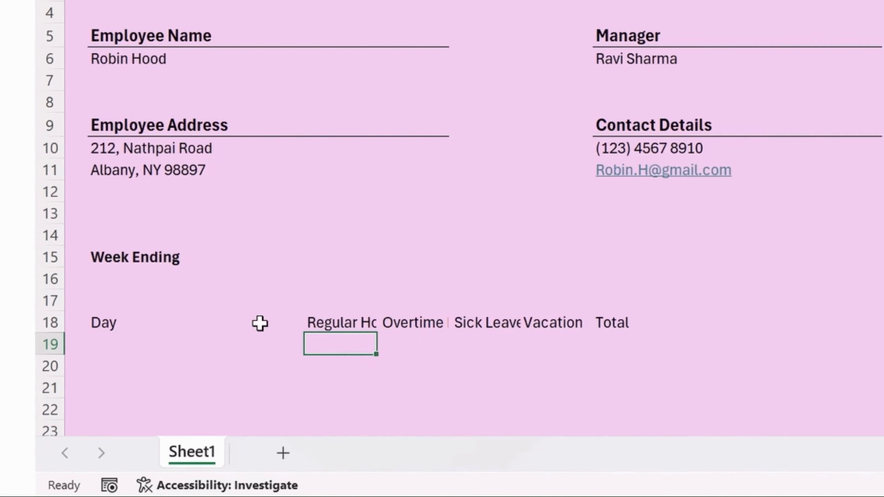
Shift the headers from Overtime Hours onward one column right so Overtime Hours reads fully.
scroll(523, 79, up, 1)
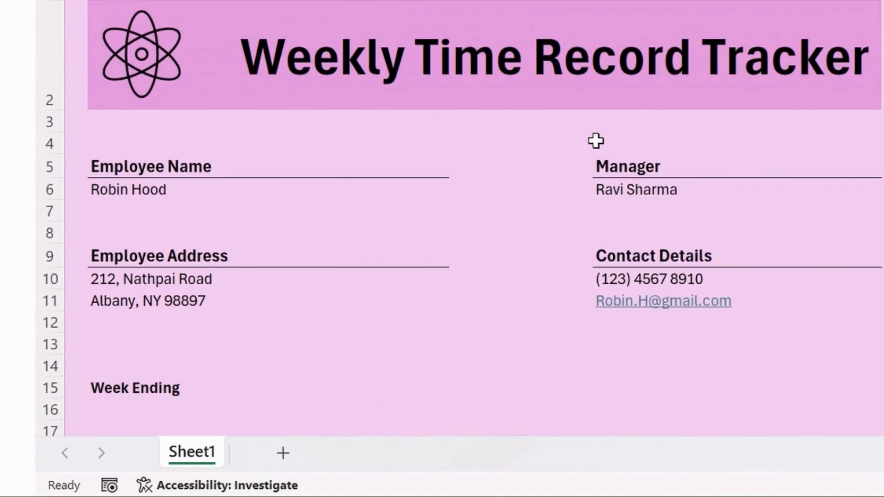
scroll(595, 140, down, 2)
click(390, 253)
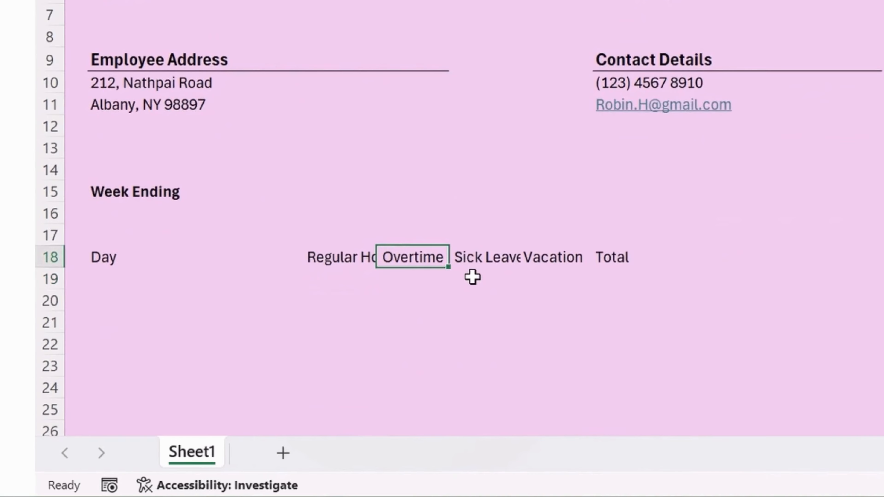
key(ctrl+shift+Right)
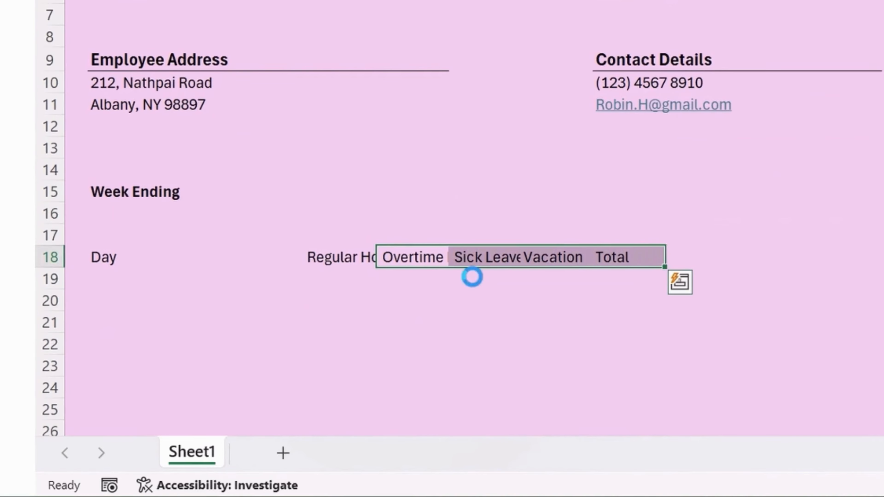
key(ctrl+c)
key(Right)
key(ctrl+v)
key(Right)
key(Right)
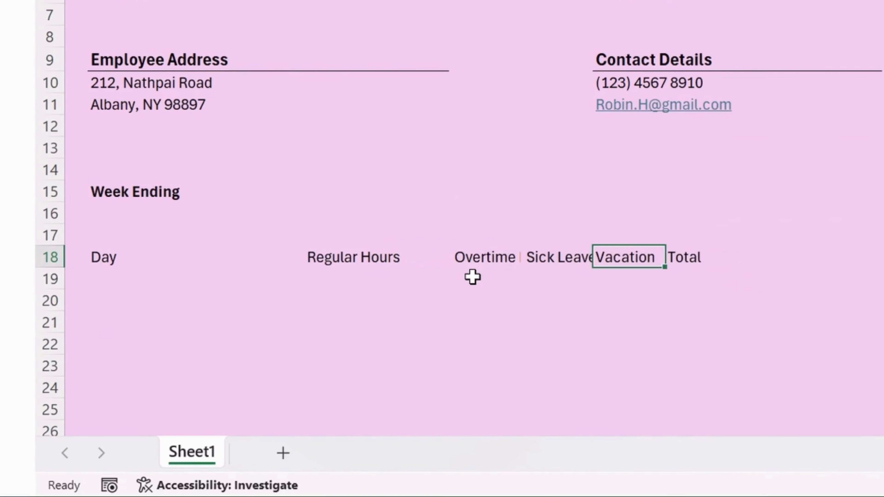
key(Left)
key(ctrl+shift+Right)
key(ctrl+x)
key(Right)
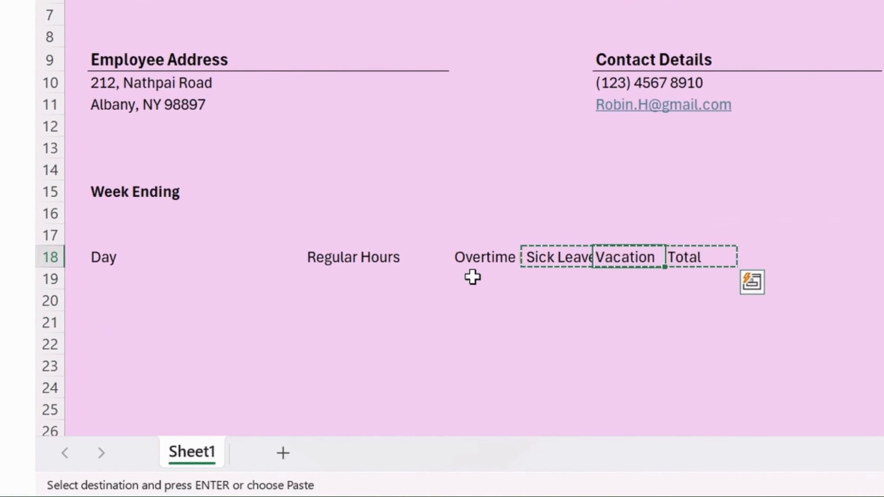
key(ctrl+v)
Move Vacation and Total one more column right so Sick Leave reads fully.
key(Right)
key(ctrl+shift+Right)
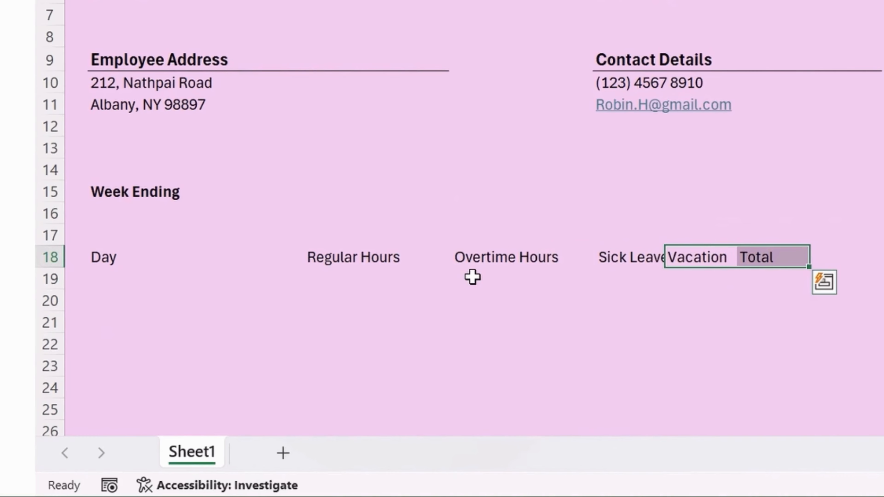
key(ctrl+x)
key(Right)
key(ctrl+v)
key(Right)
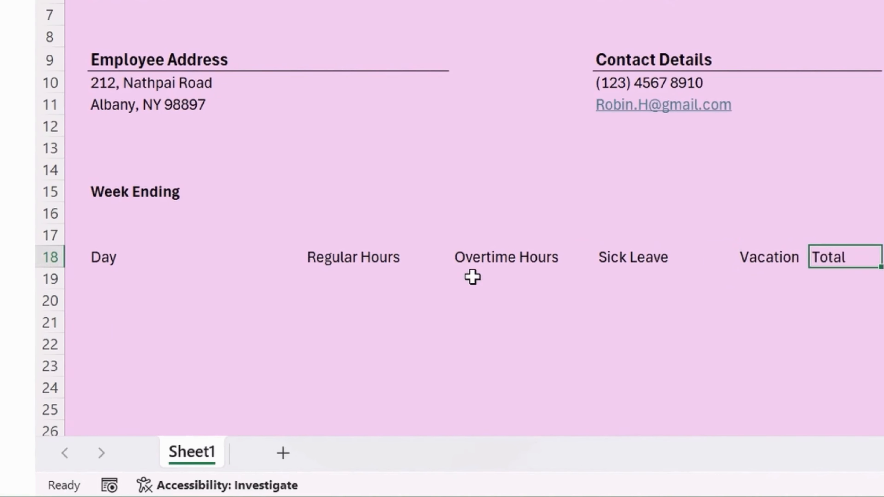
scroll(626, 279, up, 2)
scroll(684, 109, down, 2)
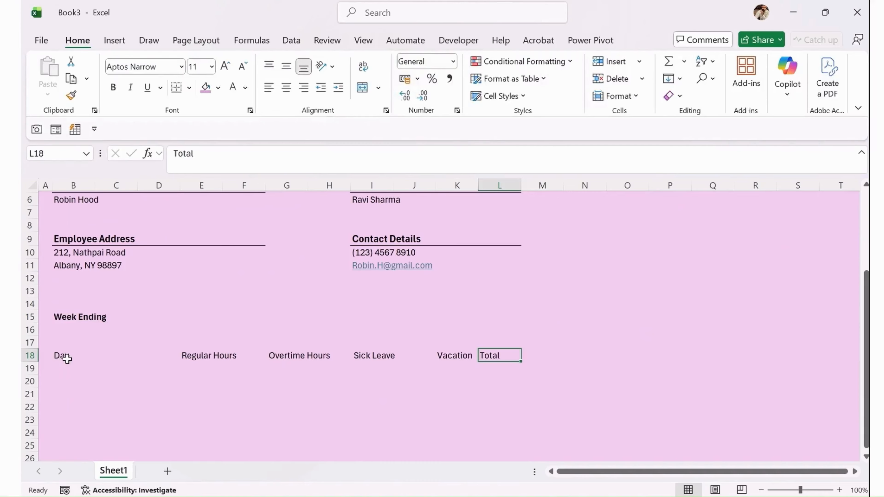
Merge and centre B18:D18 so Day spans columns B to D.
drag(110, 260, 204, 263)
drag(120, 359, 152, 360)
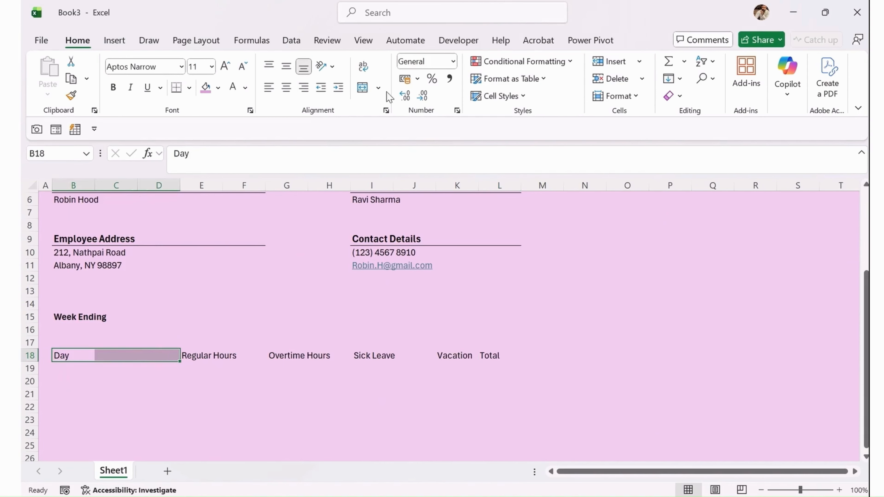
click(365, 90)
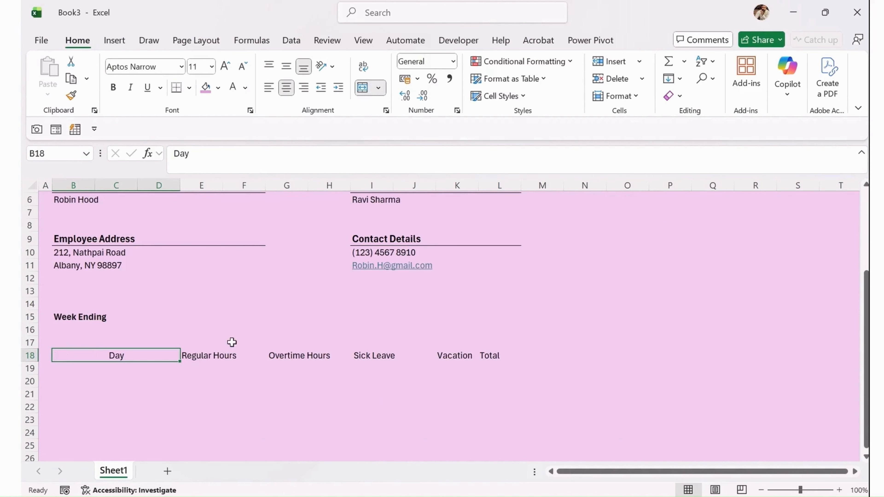
click(251, 405)
Give B18:L18 a purple fill, bold text, horizontal and vertical centring, and 12 pt font.
drag(519, 355, 104, 362)
click(218, 88)
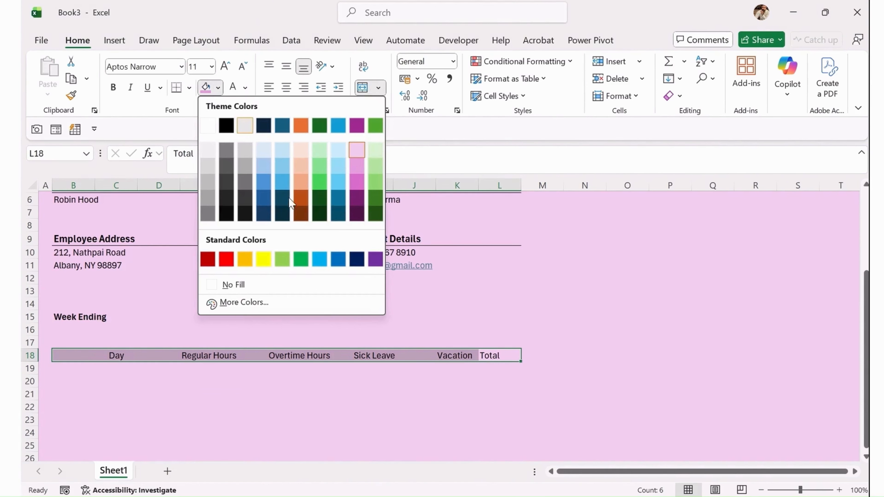
click(356, 181)
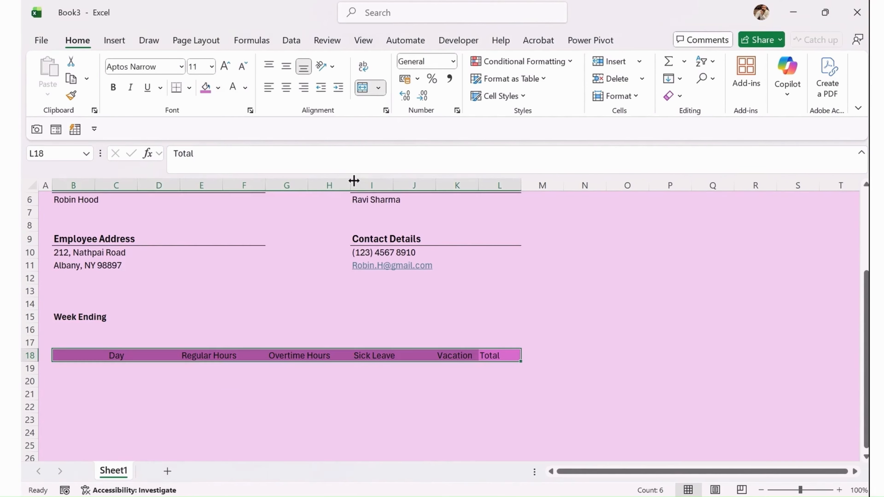
click(113, 87)
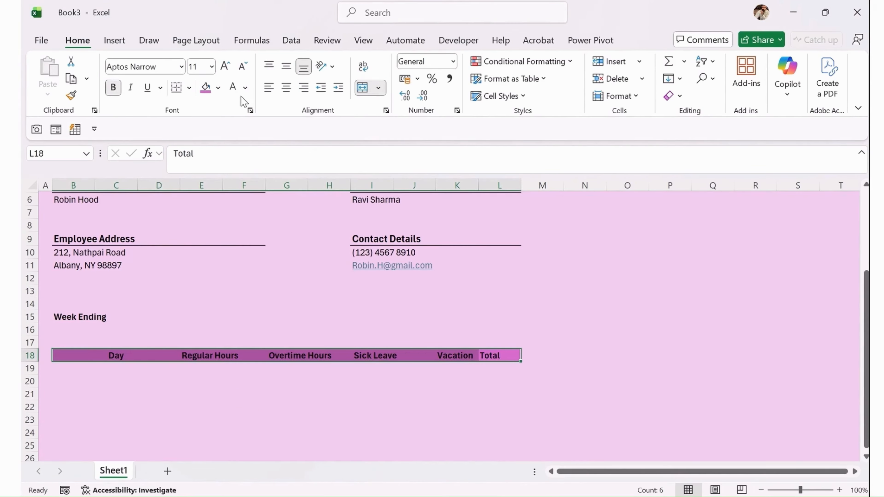
click(288, 89)
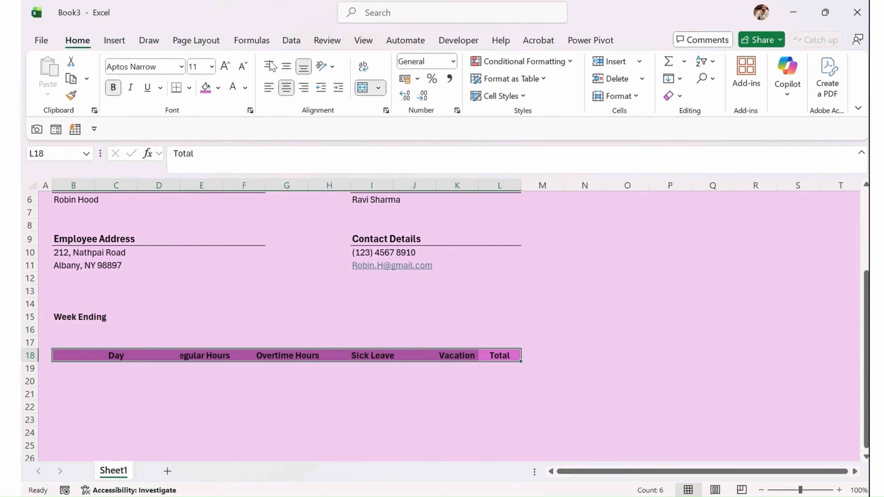
click(286, 66)
click(226, 67)
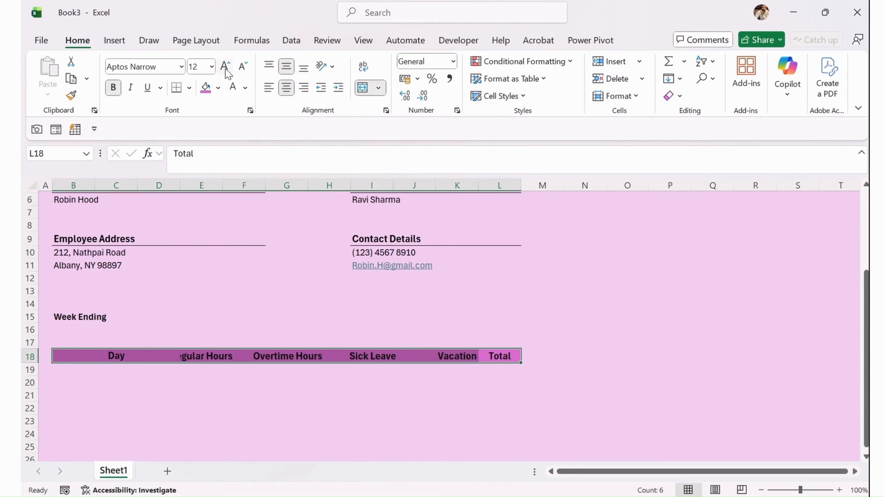
click(399, 316)
scroll(442, 327, up, 2)
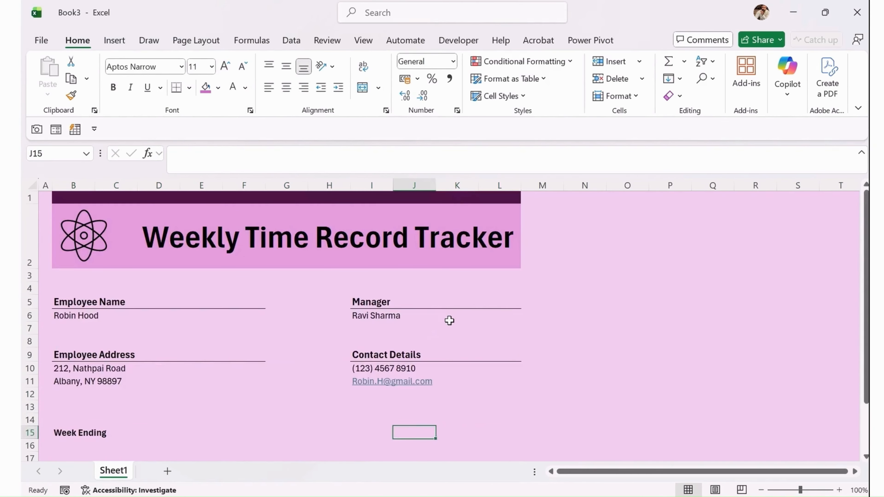
scroll(450, 316, down, 1)
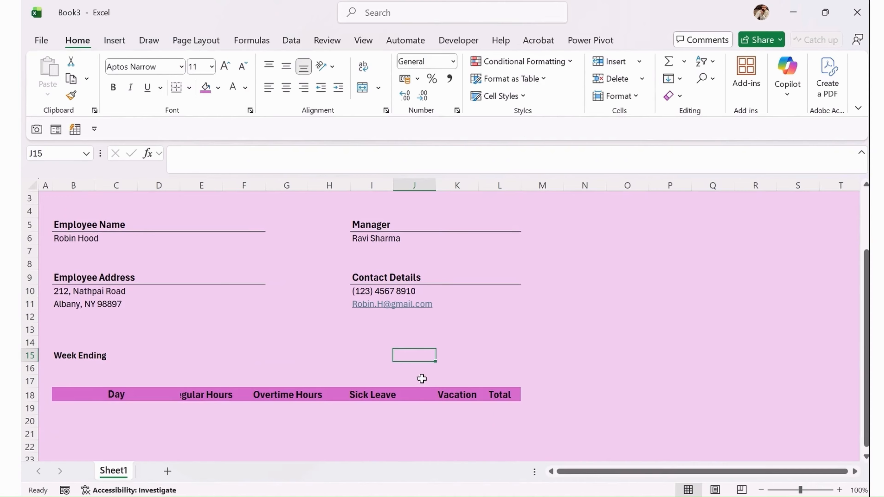
Left-align the Regular Hours header in E18.
click(96, 397)
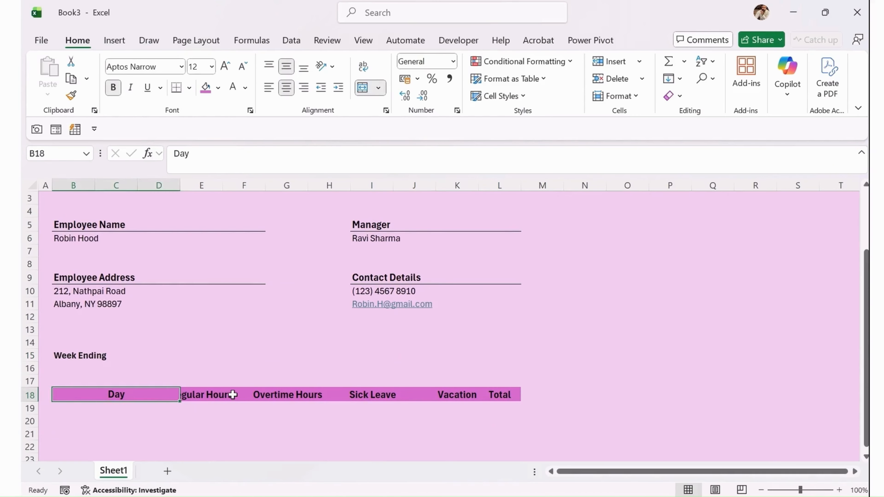
click(228, 407)
click(192, 395)
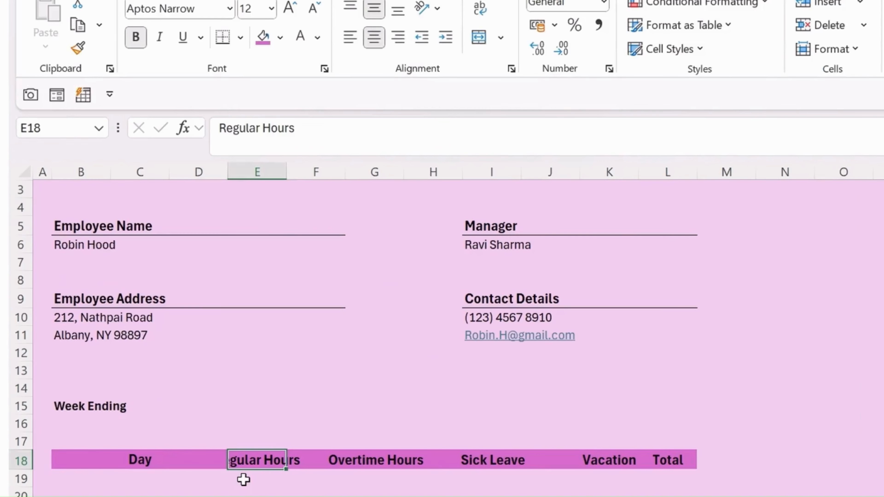
click(350, 38)
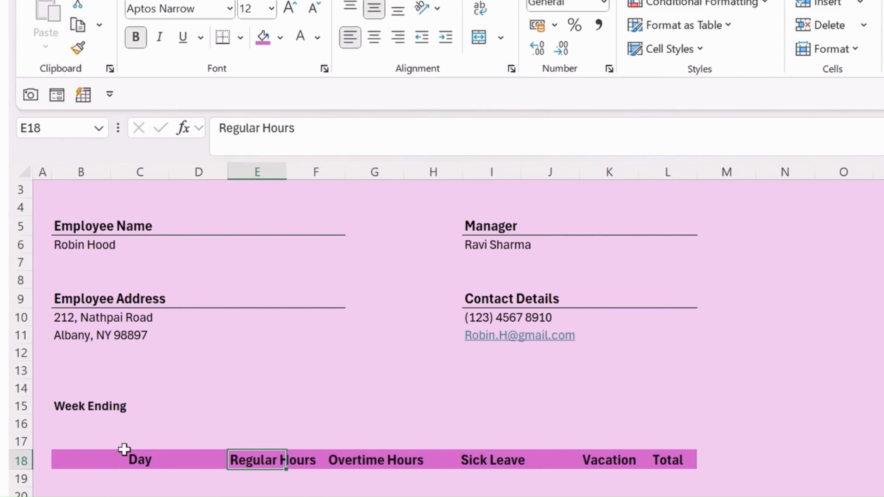
click(130, 455)
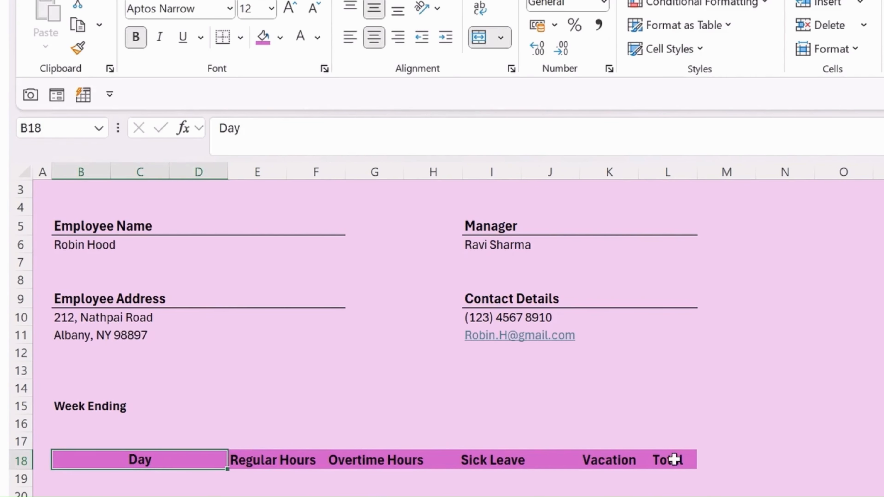
shift+click(674, 459)
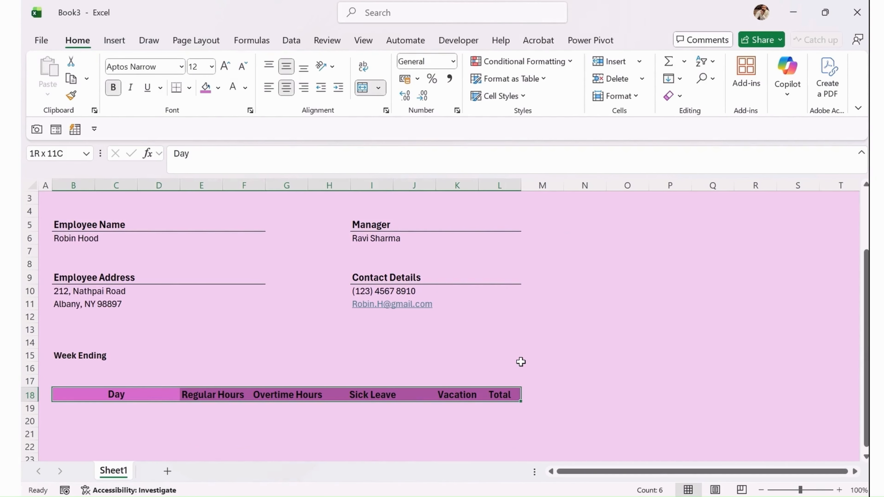
Try 90-degree text orientation on the headers in Format Cells, then undo it.
key(ctrl+1)
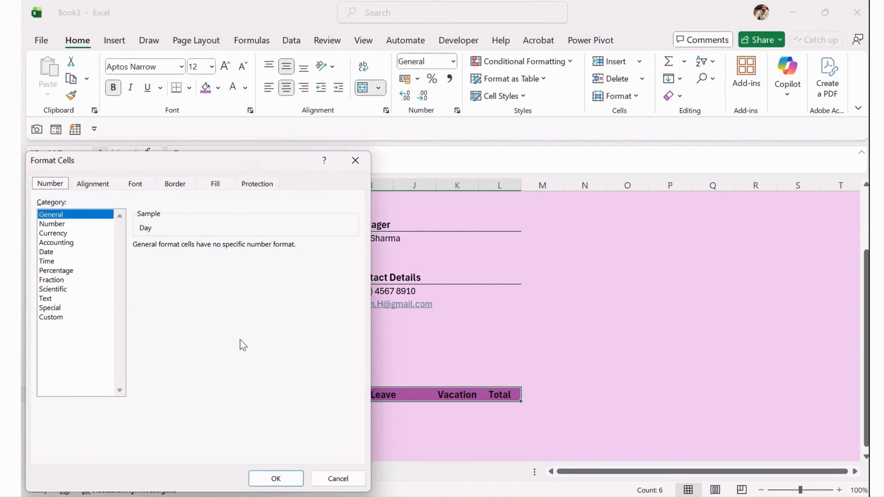
click(93, 185)
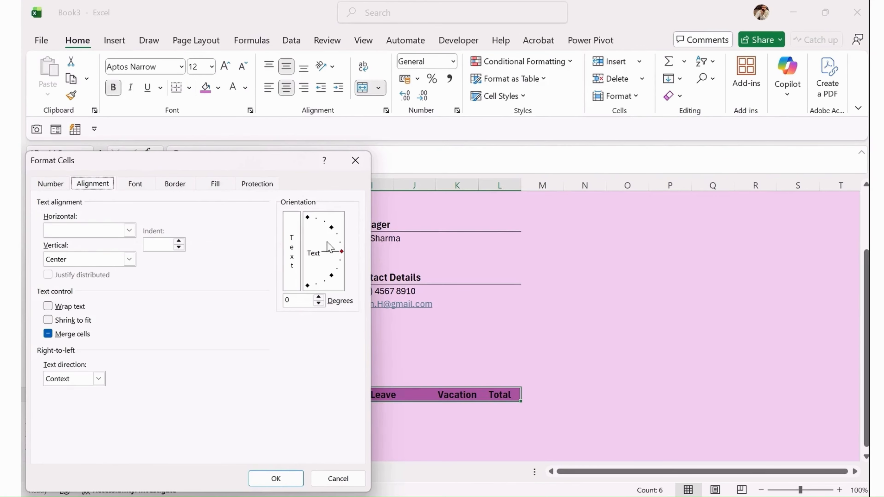
drag(340, 252, 308, 218)
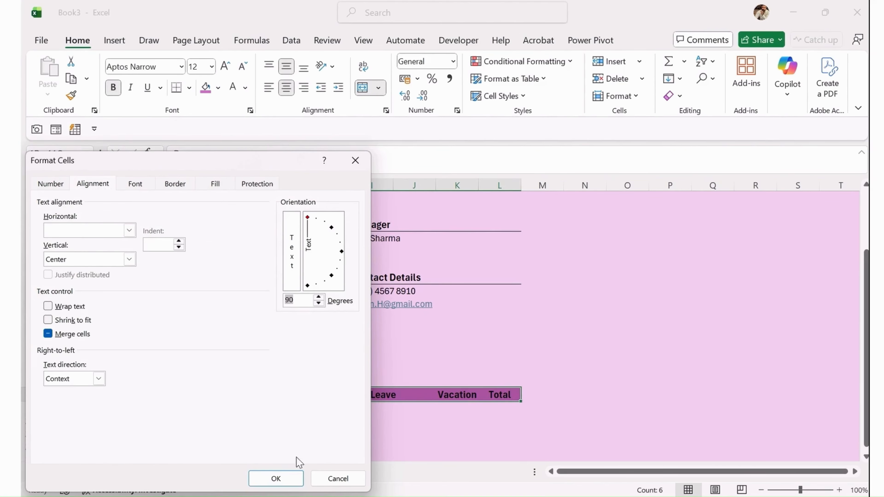
click(276, 478)
scroll(333, 394, down, 3)
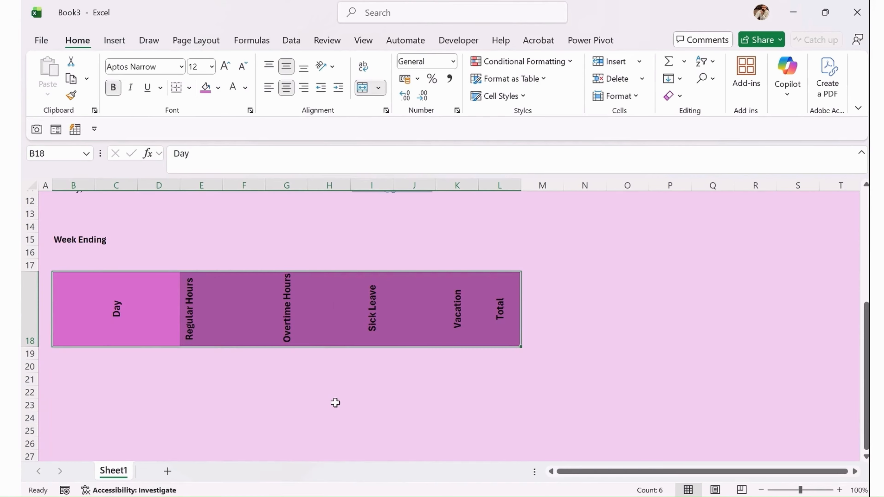
key(ctrl+z)
scroll(337, 406, up, 3)
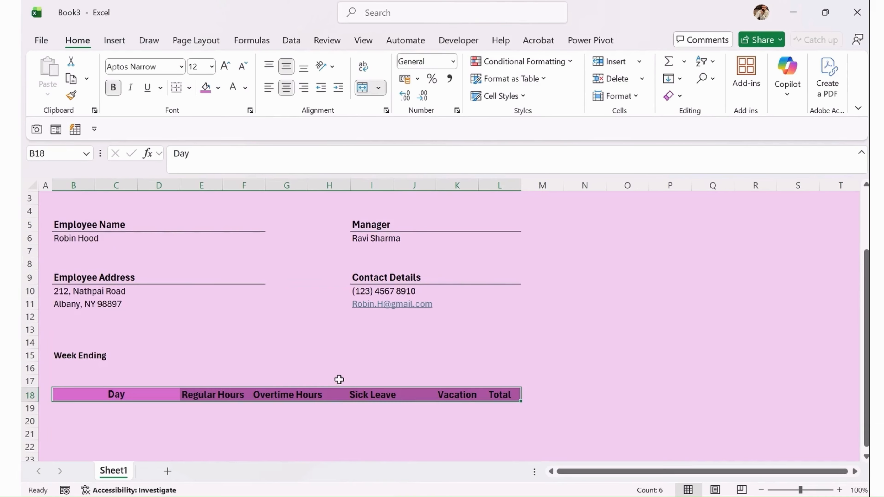
scroll(331, 411, up, 1)
scroll(327, 419, down, 1)
Enter Monday in B19 and Tuesday in B20.
click(151, 420)
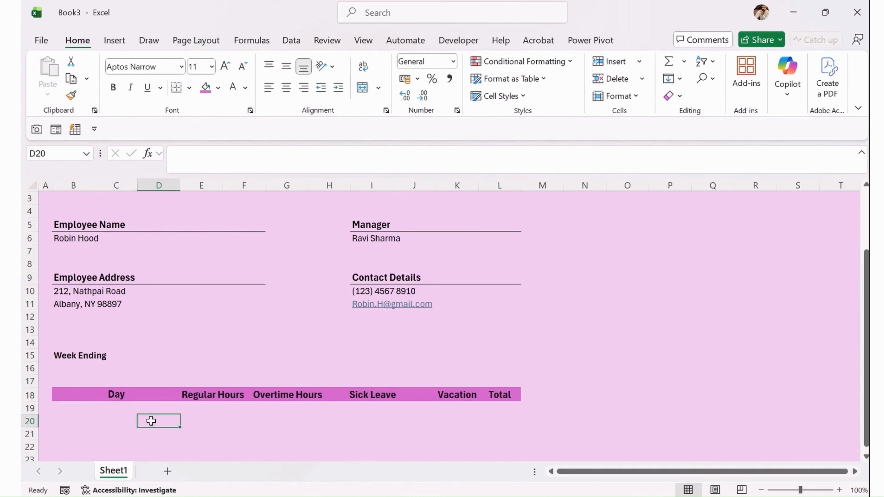
click(83, 407)
click(107, 407)
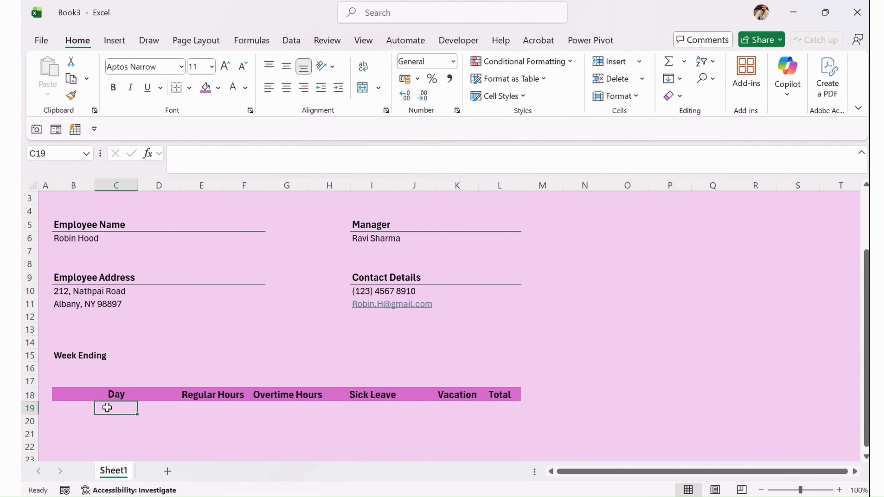
click(72, 410)
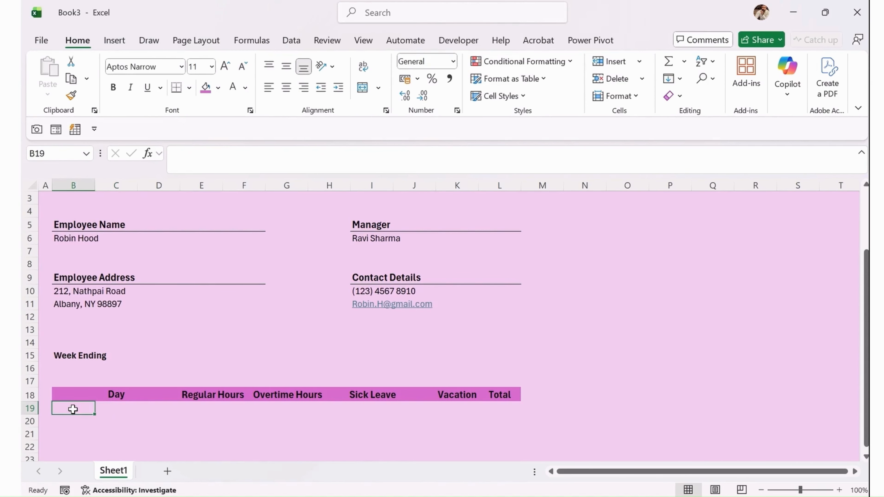
text(Monday)
key(Return)
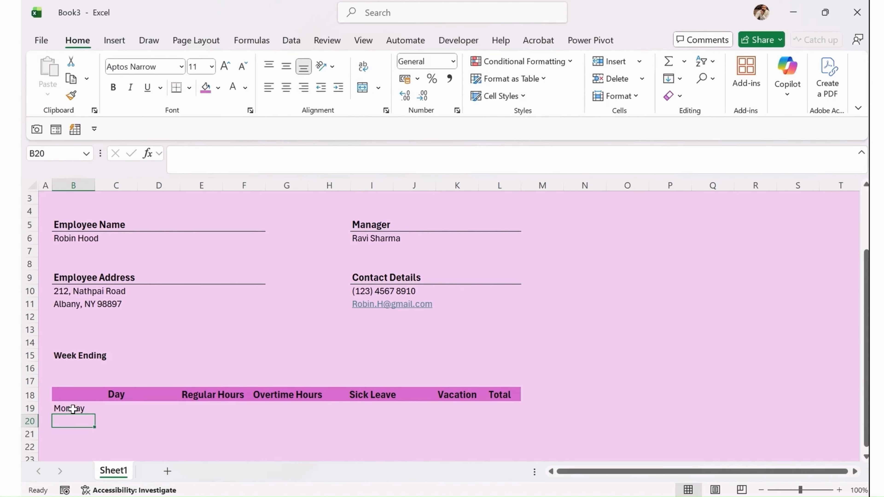
text(Tuesday)
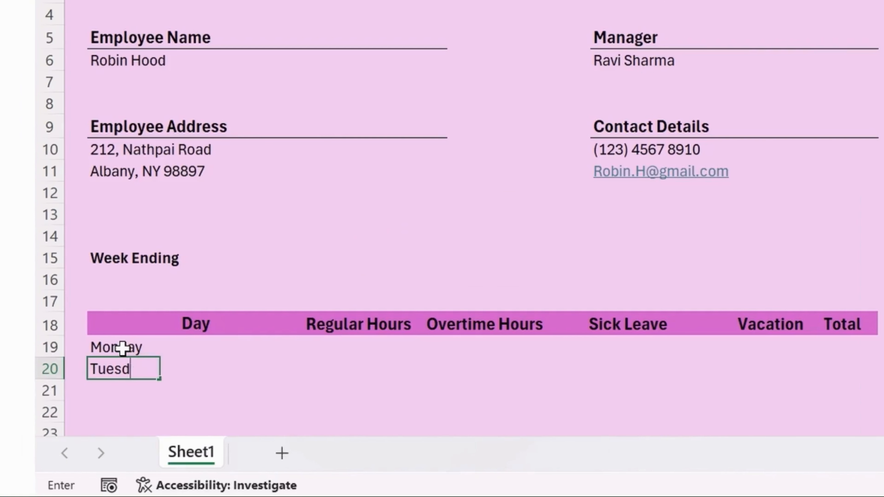
key(Return)
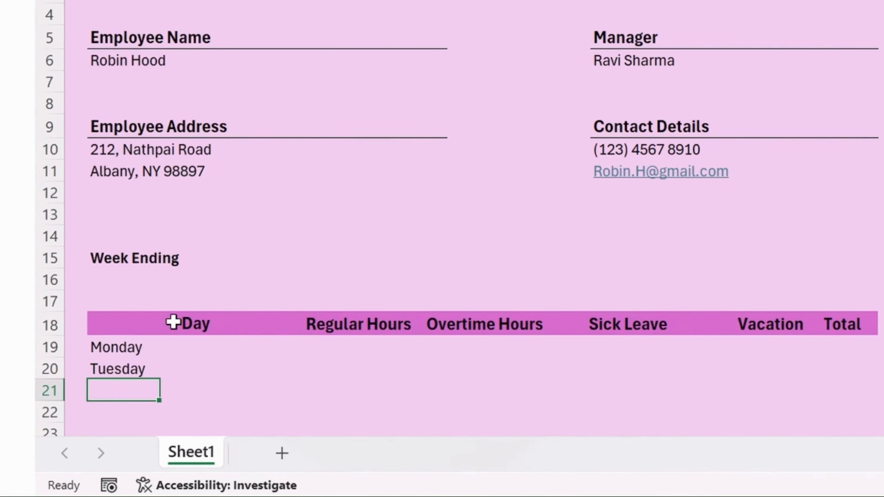
Fill the day names down through Sunday in B25.
scroll(171, 324, down, 2)
click(129, 213)
drag(128, 213, 157, 354)
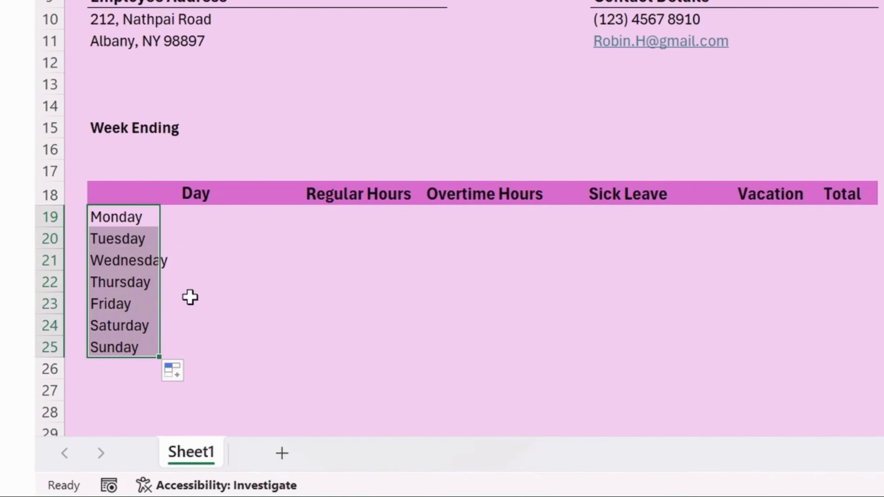
click(208, 294)
click(148, 289)
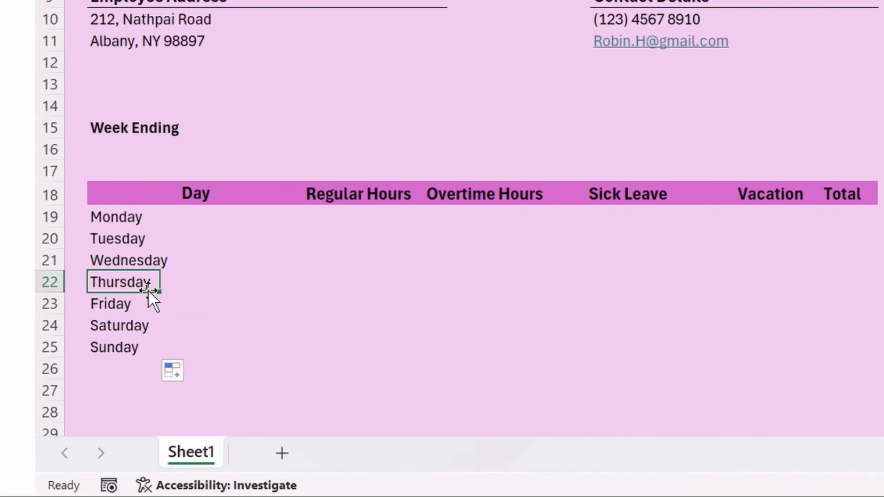
click(197, 220)
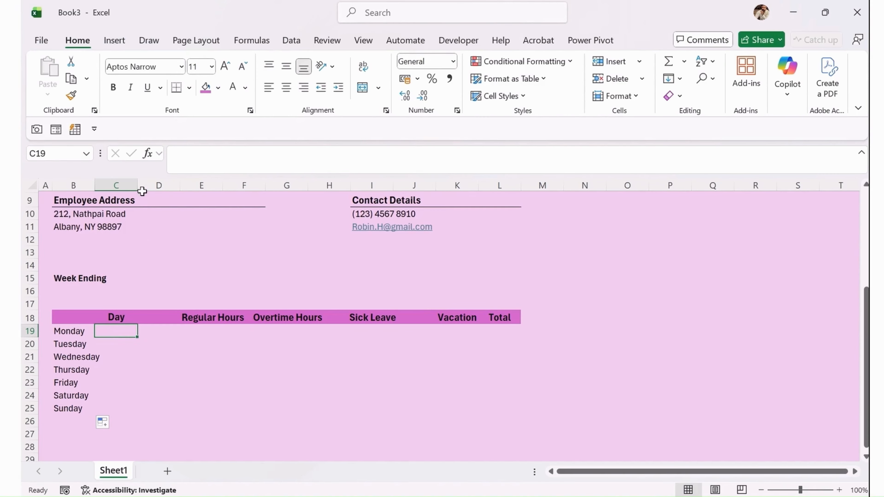
Narrow column C and shade D19:D25 and D15 light blue.
drag(137, 186, 111, 182)
scroll(61, 376, up, 3)
scroll(112, 235, down, 2)
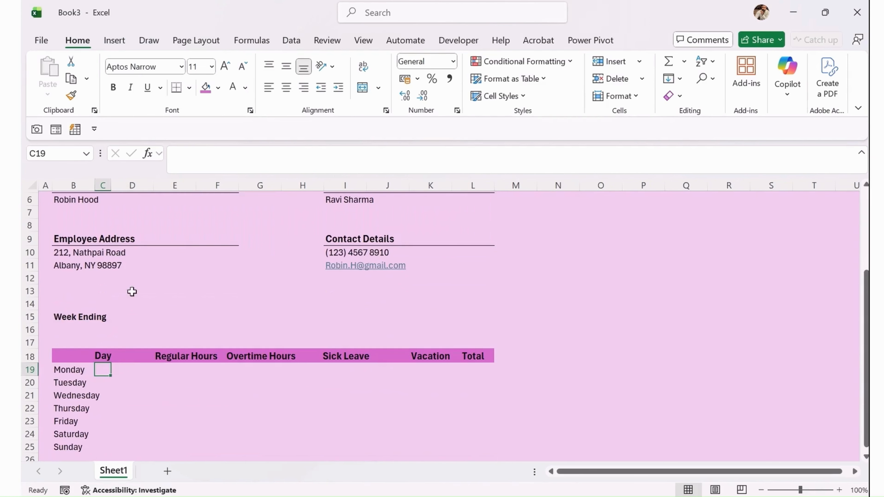
click(129, 370)
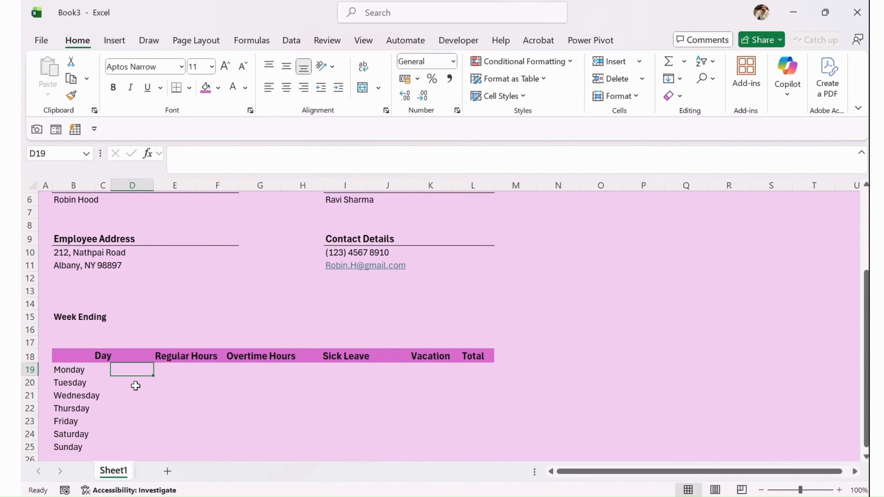
scroll(138, 385, down, 2)
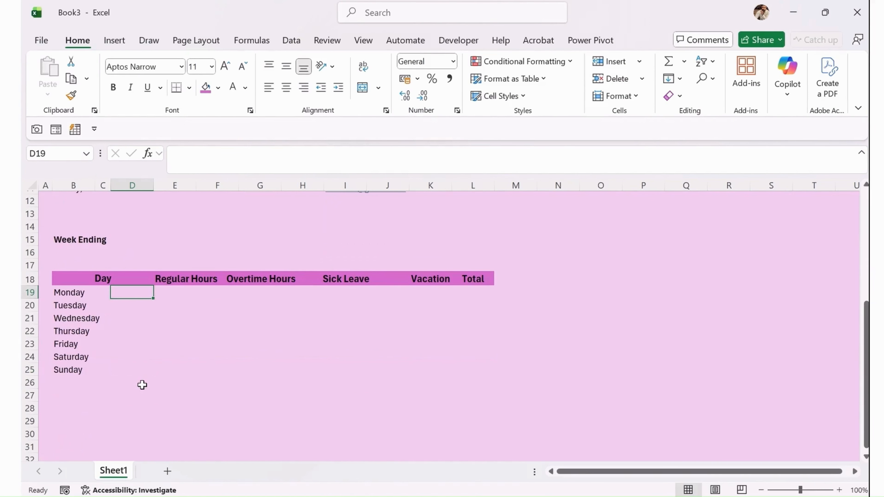
shift+click(137, 370)
click(218, 88)
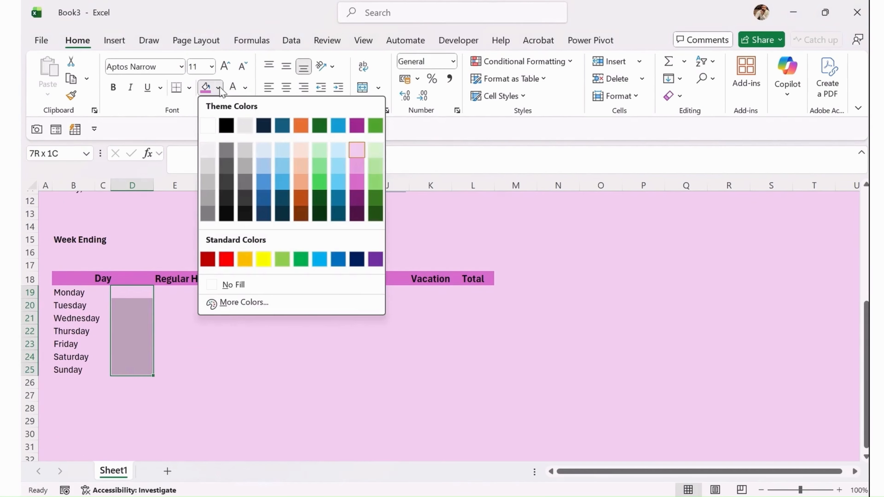
click(282, 150)
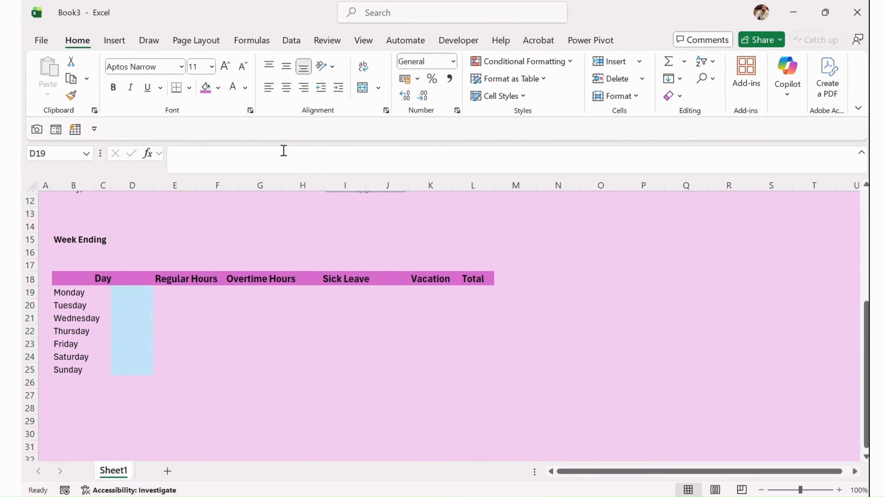
click(140, 239)
click(206, 88)
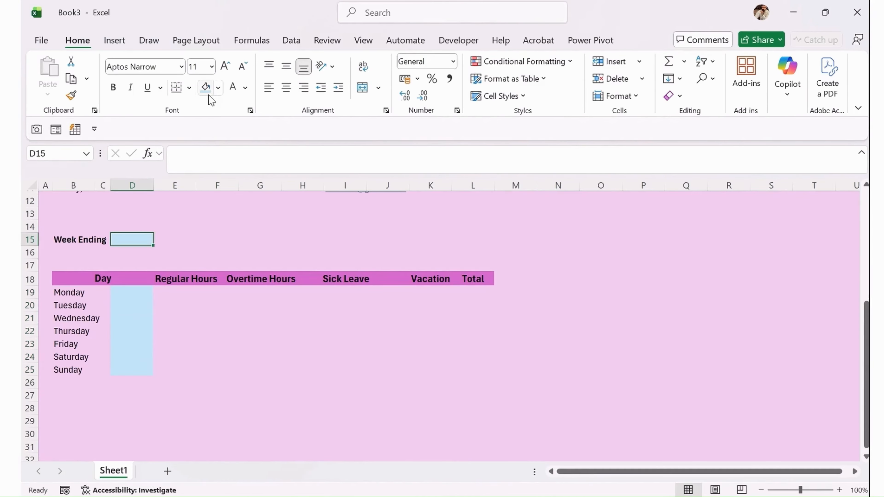
Enter 8 Regular Hours for Monday in E19.
click(191, 331)
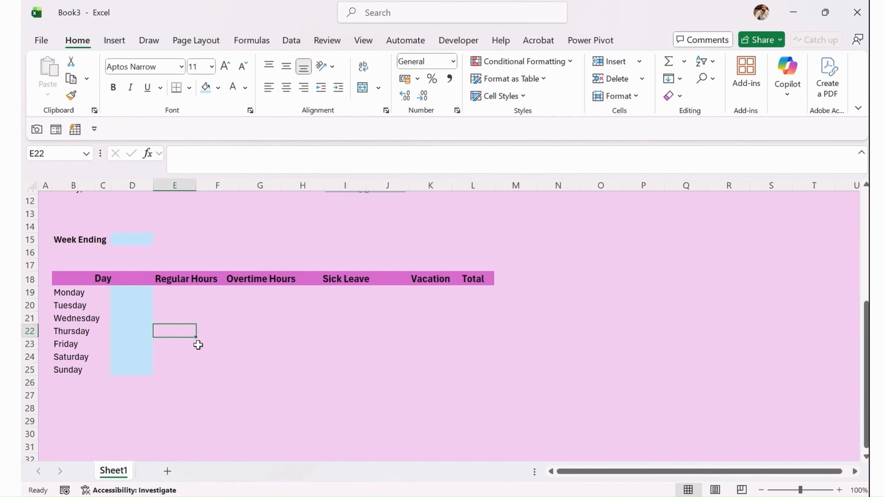
scroll(200, 354, up, 1)
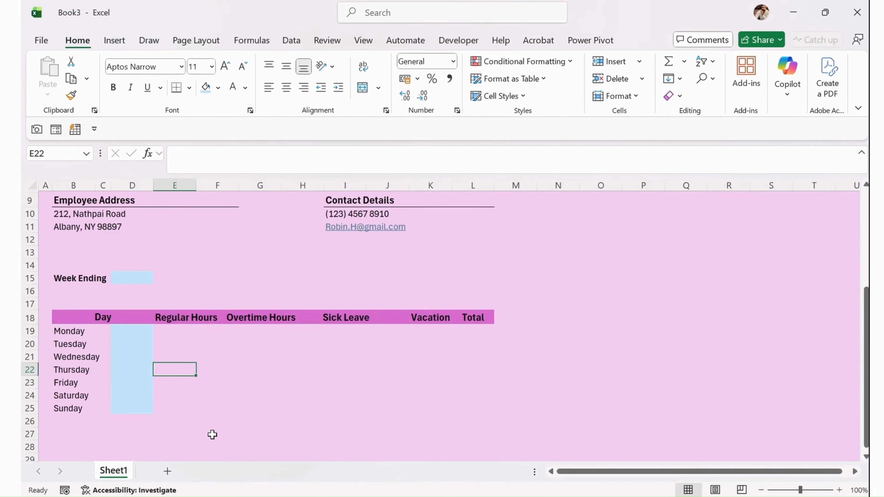
key(Up)
key(Right)
key(Up)
key(Left)
key(Up)
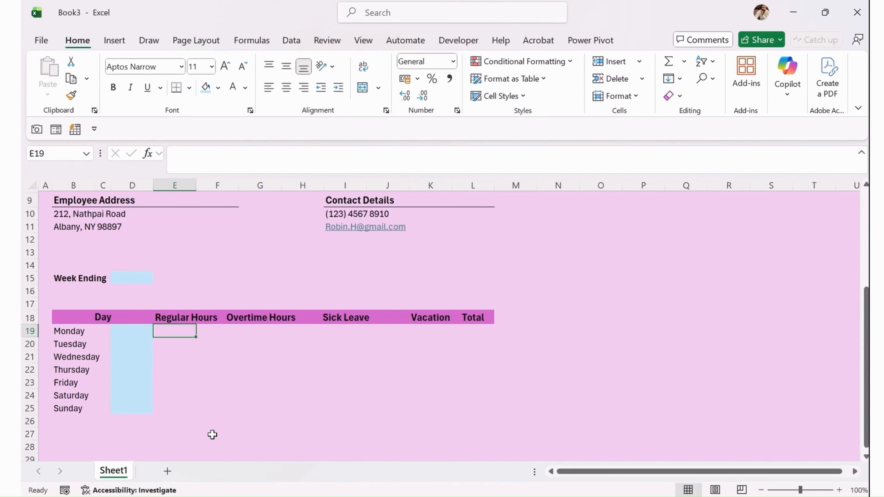
text(8)
key(Return)
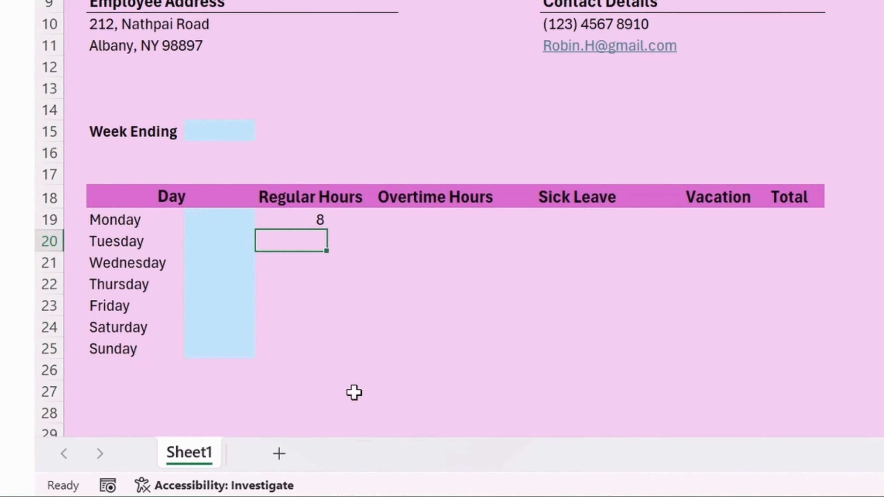
Fill Monday's 8 down the Regular Hours column through Sunday with Ctrl+D.
key(Up)
key(shift+Down)
key(shift+Down)
key(shift+Down)
key(shift+Down)
key(shift+Down)
key(shift+Down)
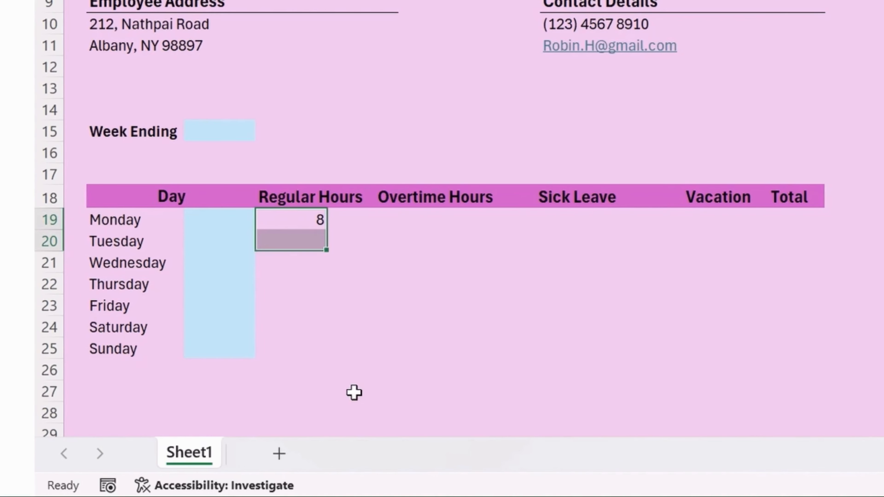
key(ctrl+d)
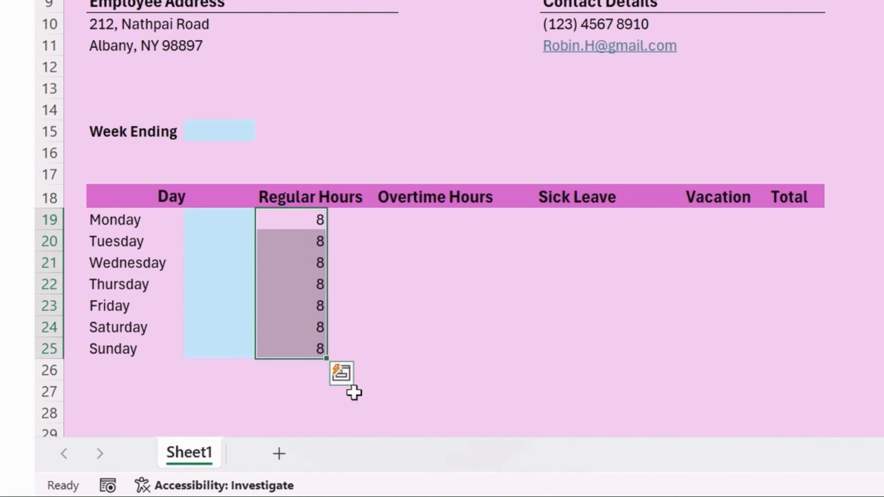
key(Down)
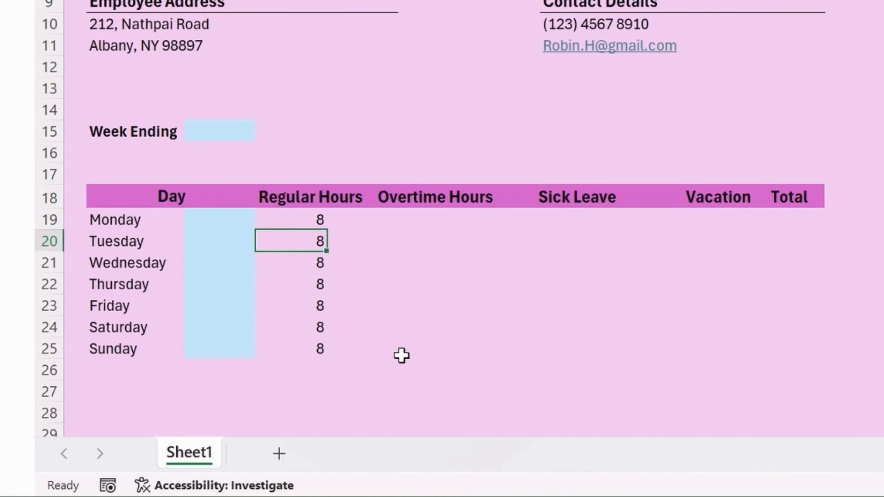
key(Down)
key(Down)
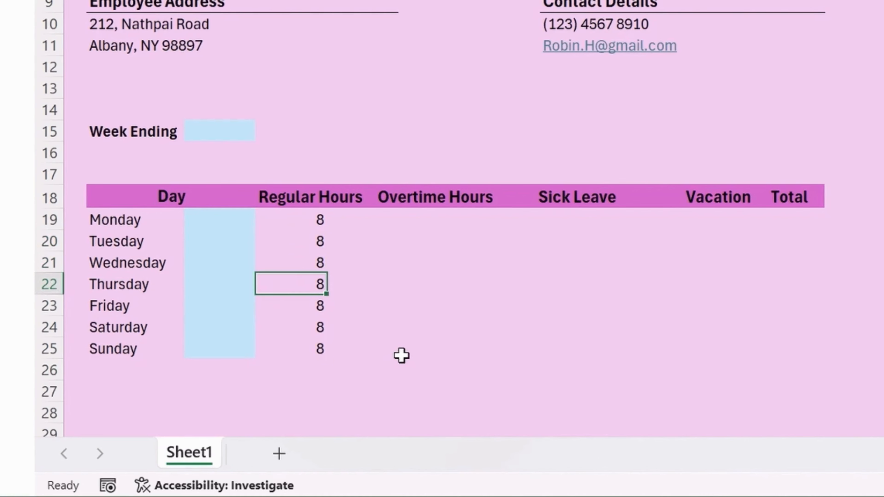
Enter 6 regular hours and 2 sick-leave hours for Thursday, leaving Friday's Sick Leave empty.
text(6)
key(Return)
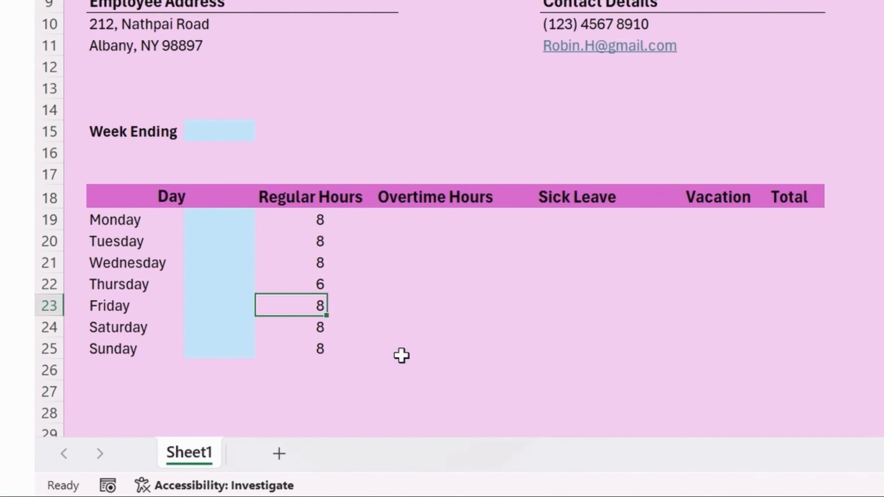
key(Right)
key(Up)
key(Right)
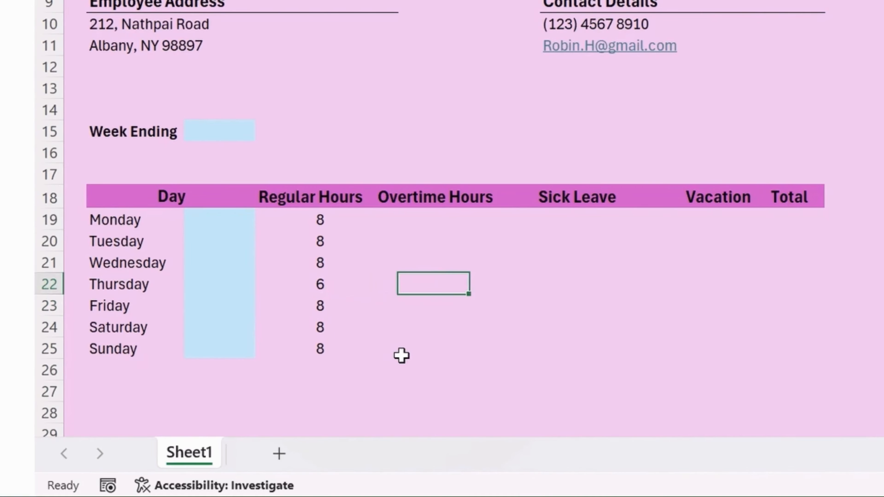
key(Right)
key(Right)
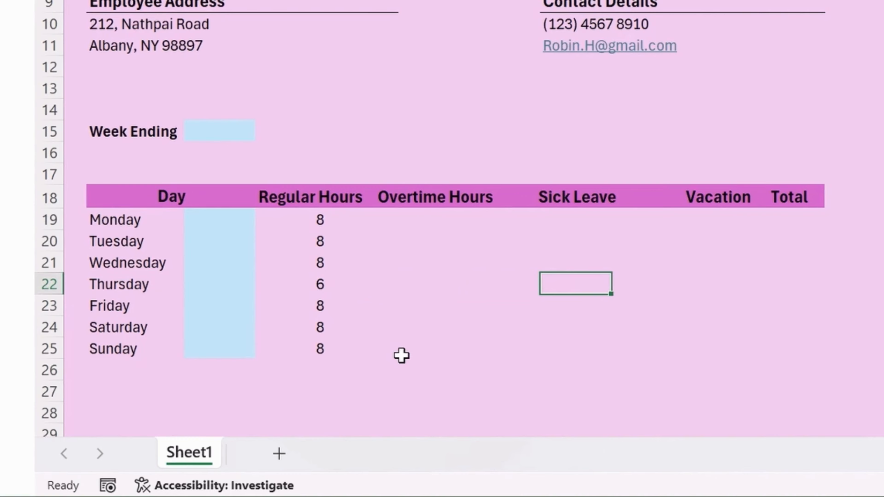
text(2)
key(Return)
text(')
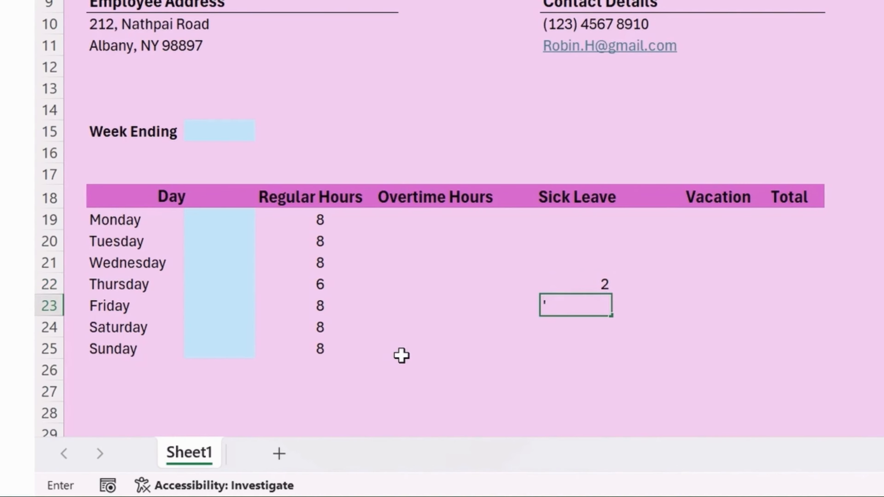
key(BackSpace)
key(Return)
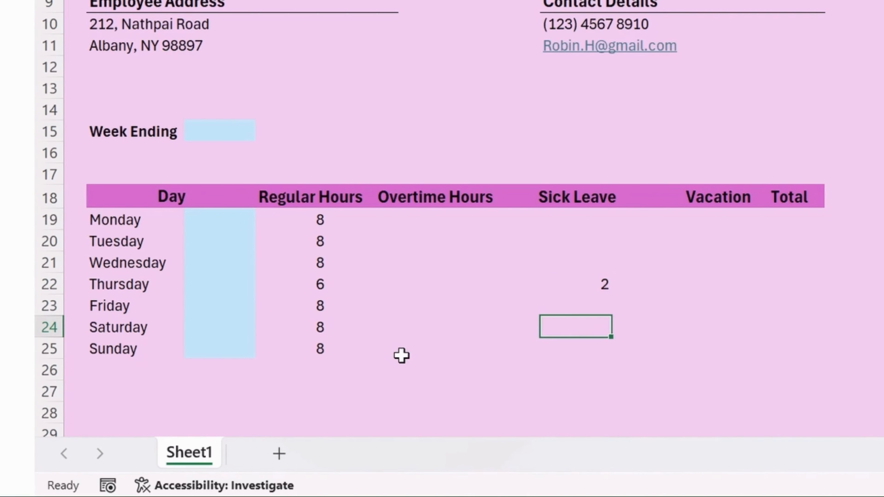
Record 2 overtime hours for Friday by moving the 2 up from Saturday's cell.
key(Left)
key(Left)
key(Up)
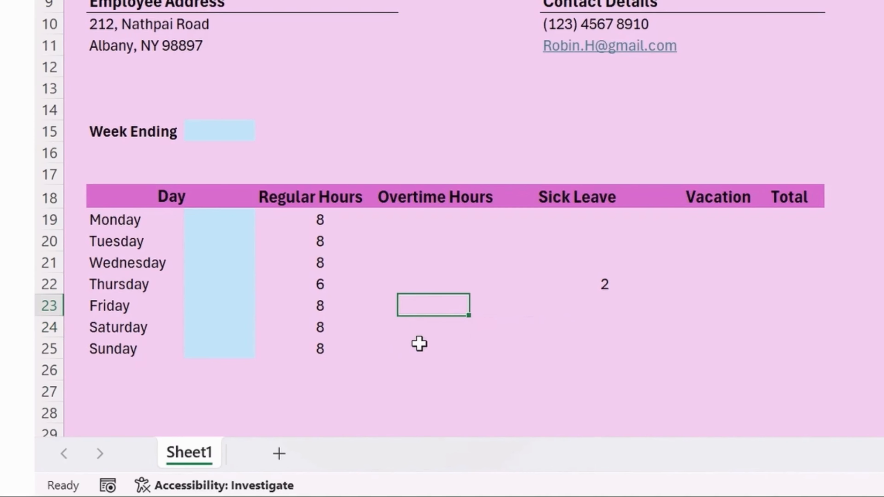
key(Down)
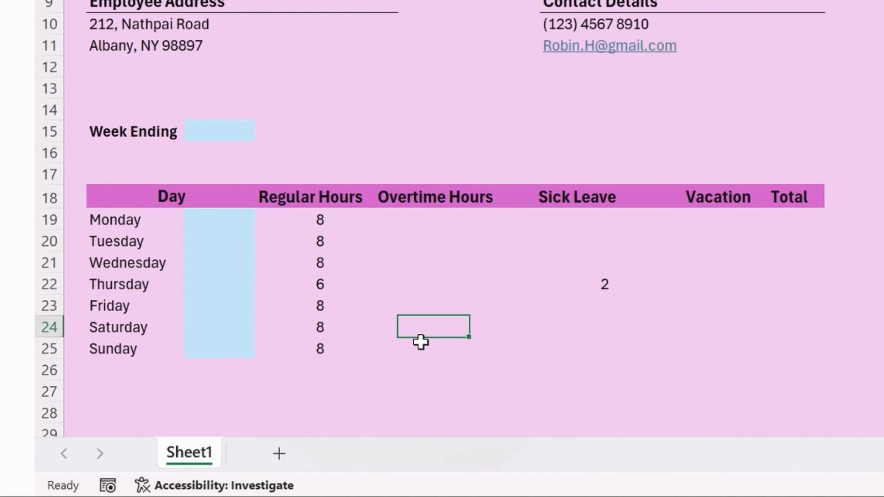
text(2)
key(Return)
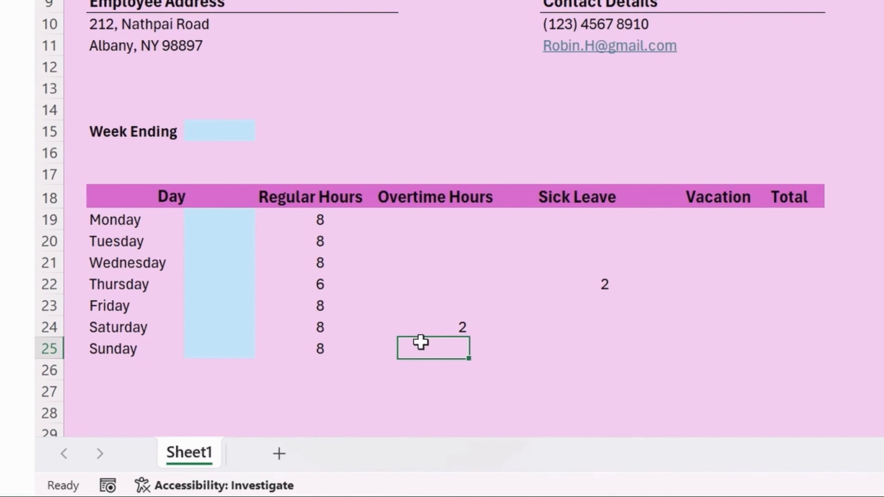
key(Up)
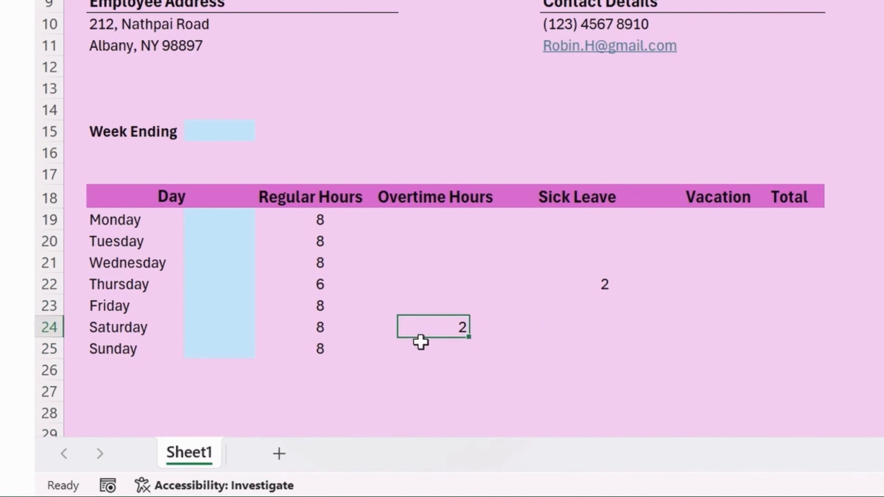
key(ctrl+x)
key(Up)
key(ctrl+v)
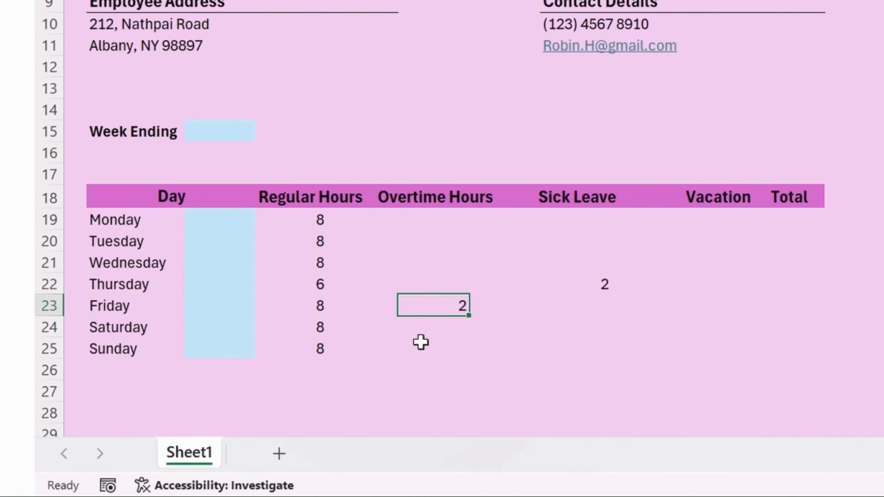
key(Down)
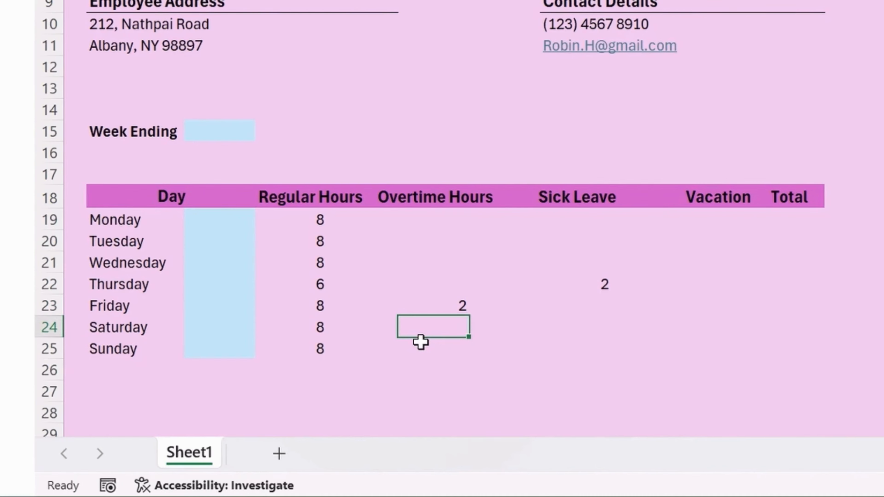
Navigate across row 24 to Monday's Total cell.
key(Right)
key(Right)
key(Right)
key(Right)
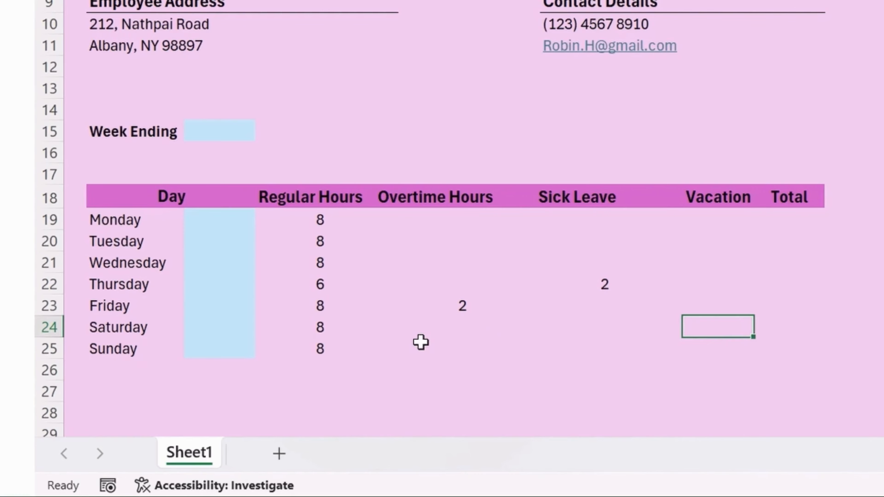
key(Left)
key(Left)
key(Left)
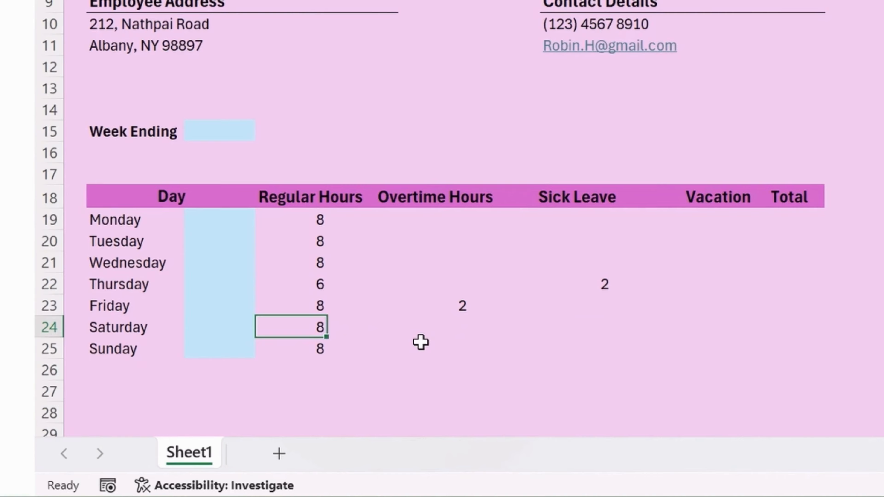
key(Right)
key(Right)
key(Right)
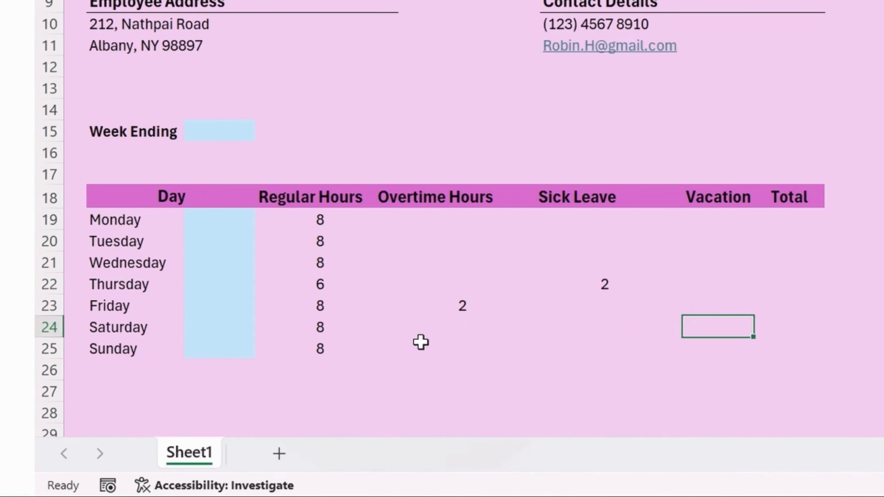
key(Right)
key(Up)
key(Up)
key(Up)
key(Up)
key(Up)
Fill the Total cells L19:L25, Monday to Sunday, with light blue.
key(shift+Down)
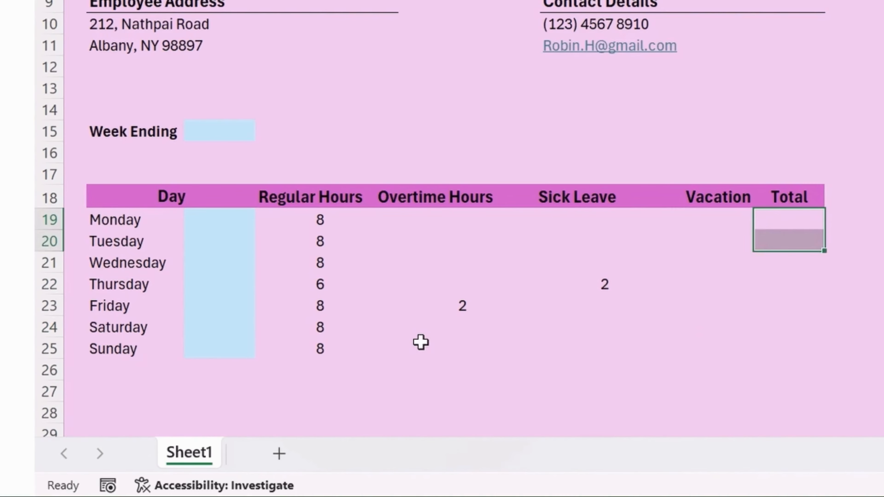
key(shift+Down)
key(shift+Down)
key(shift+Down)
key(shift+Down)
key(shift+Down)
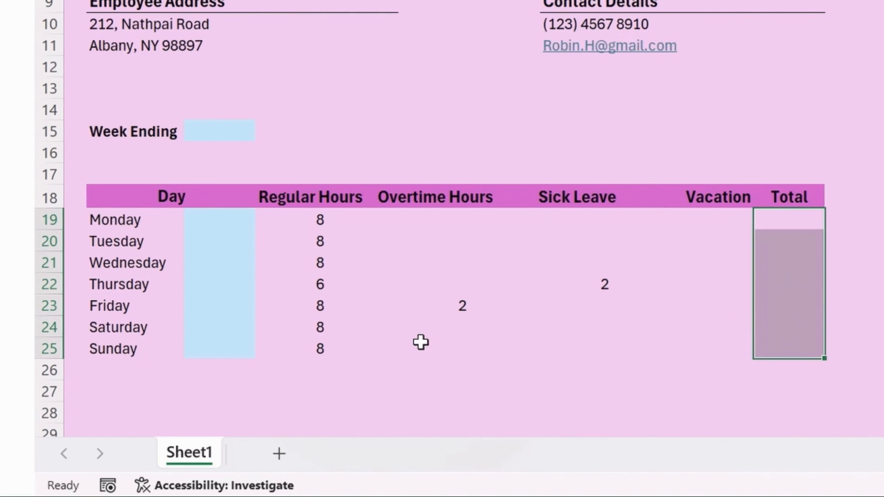
click(654, 263)
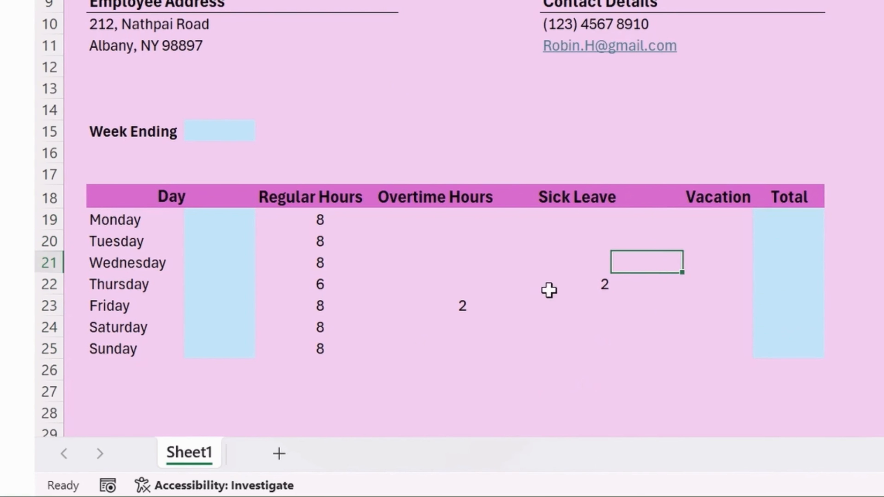
scroll(552, 296, up, 3)
scroll(569, 294, down, 2)
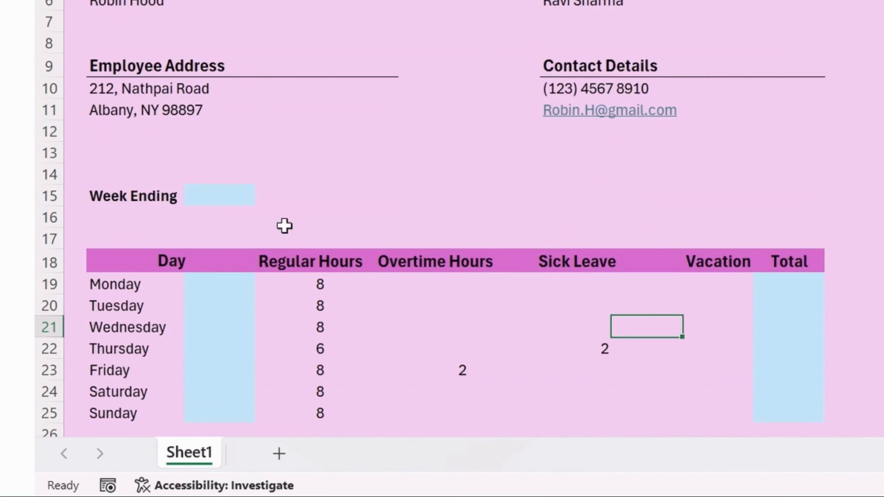
click(212, 193)
click(252, 314)
drag(805, 285, 801, 392)
click(640, 392)
scroll(645, 381, down, 2)
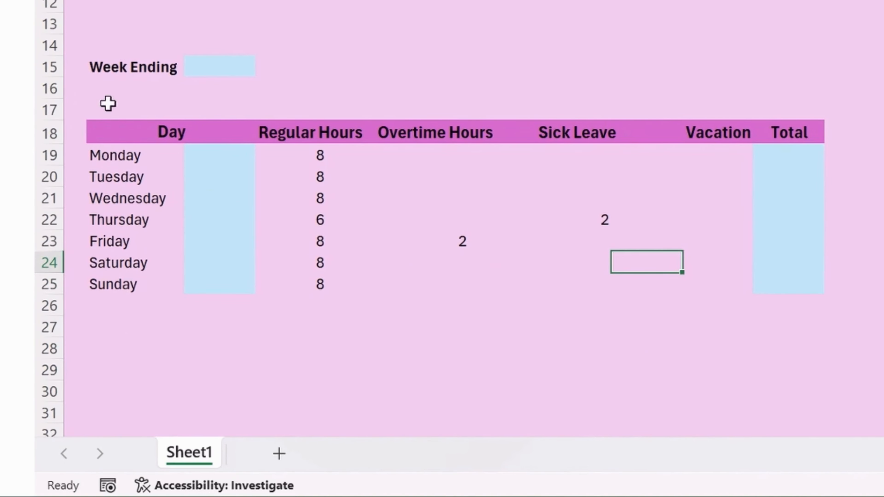
Apply All Borders to the whole day table B18:L25.
drag(120, 132, 801, 284)
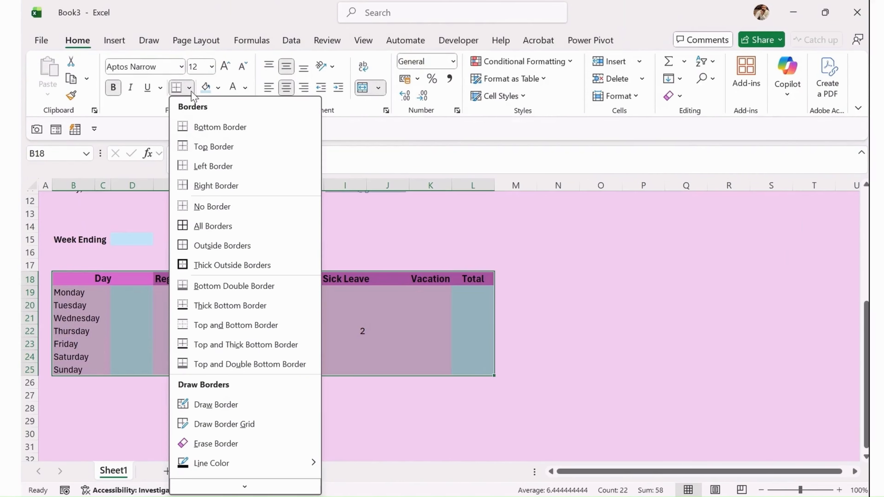
click(213, 227)
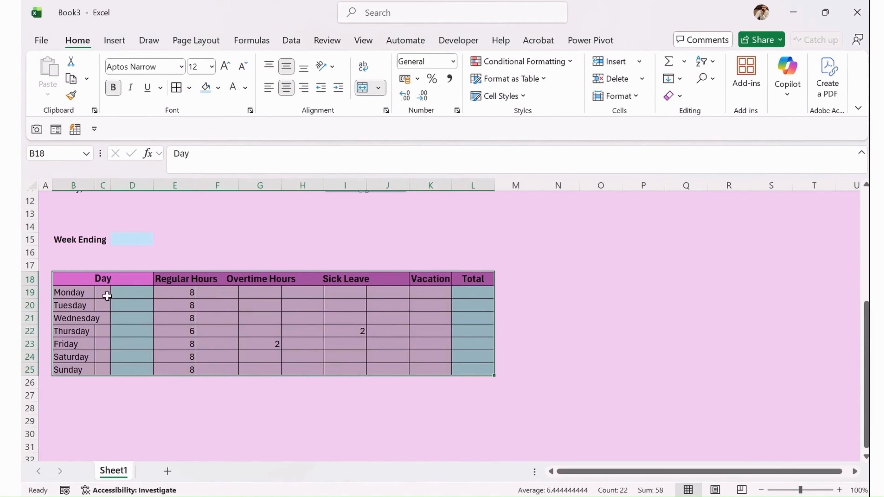
click(234, 322)
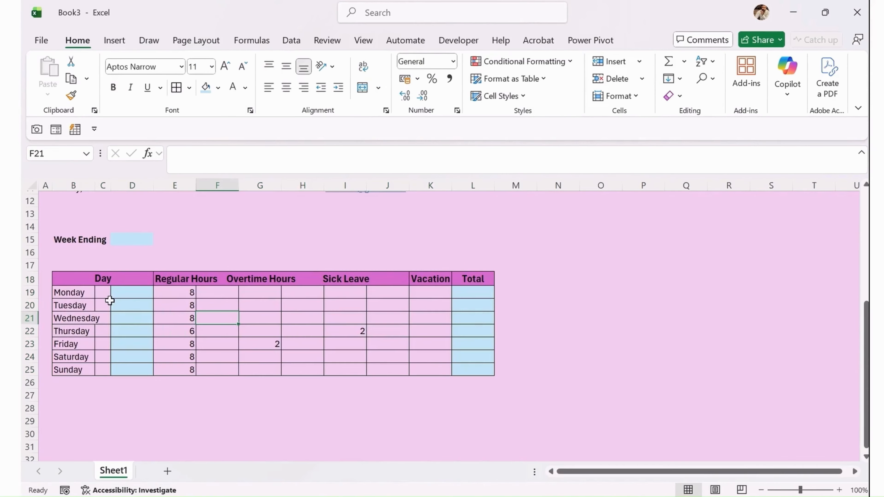
Remove all borders from the Monday-to-Sunday day-name cells.
drag(102, 294, 85, 367)
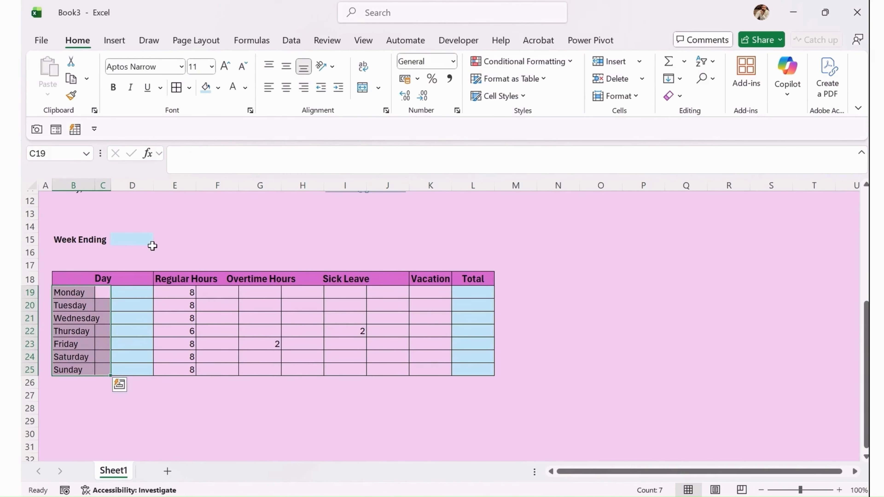
click(189, 88)
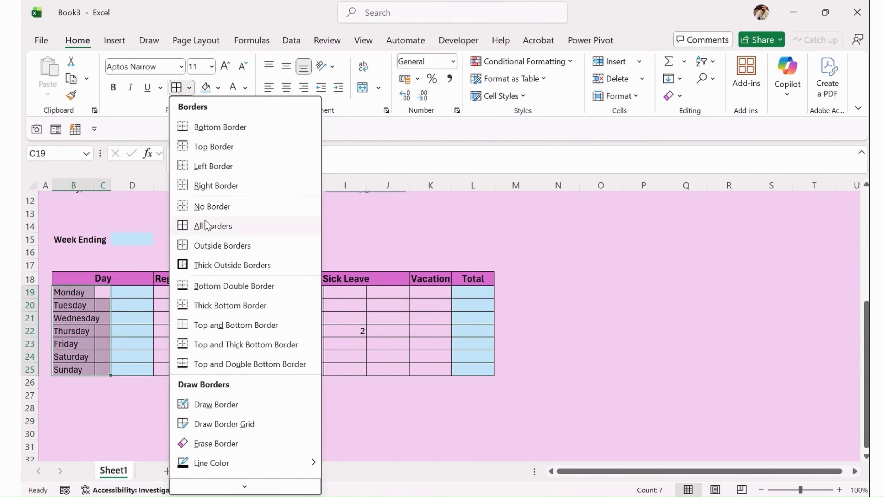
click(212, 207)
click(84, 332)
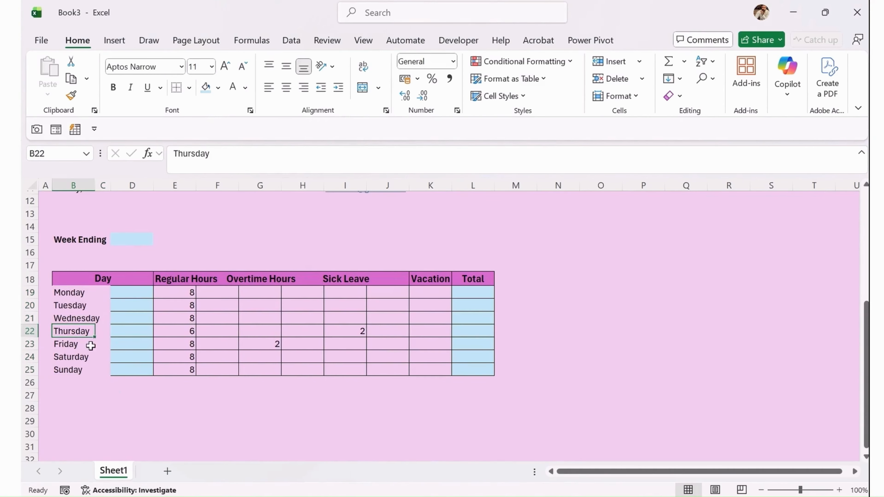
click(82, 273)
click(73, 306)
Give the day names a left border and add a bottom border under Sunday.
drag(71, 291, 79, 368)
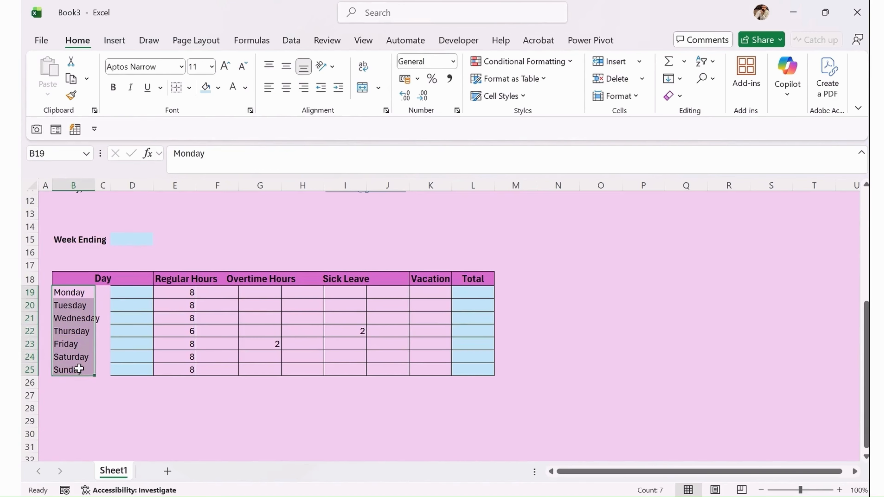
click(189, 88)
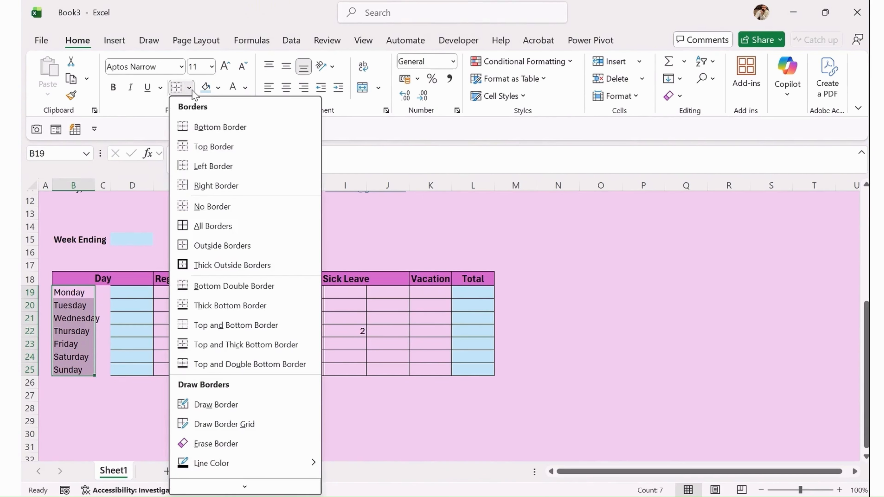
click(213, 171)
click(106, 370)
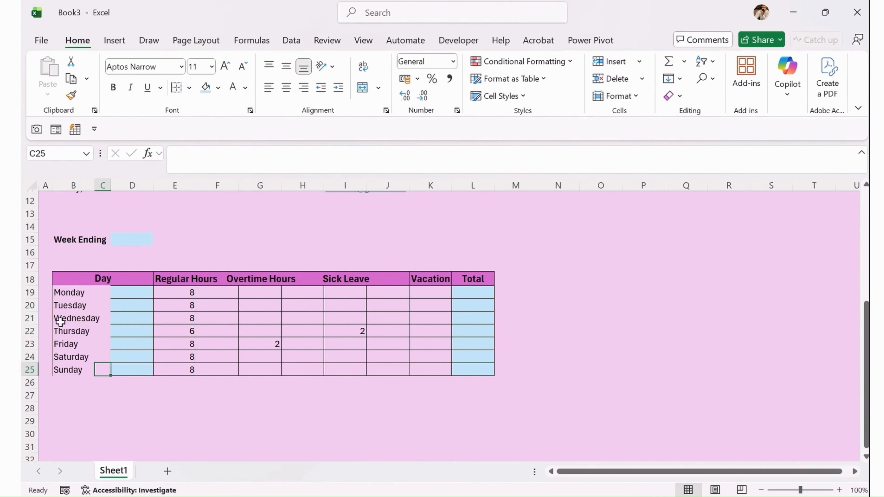
drag(61, 369, 102, 370)
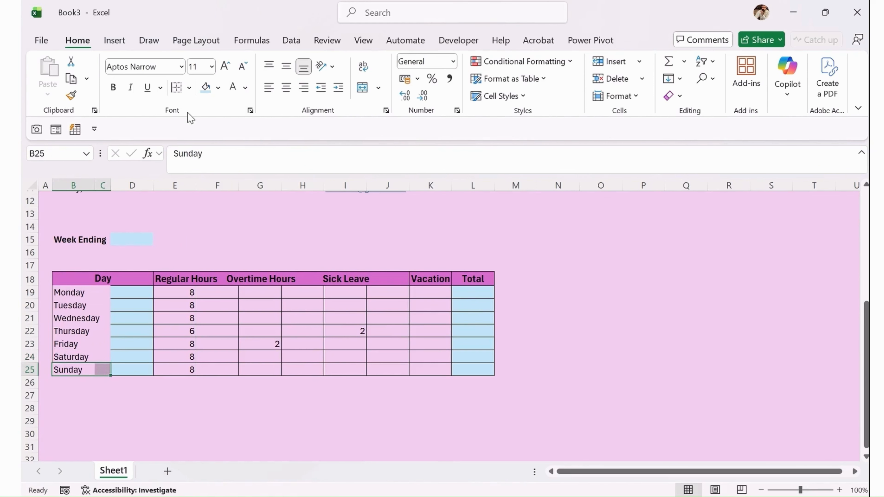
click(189, 89)
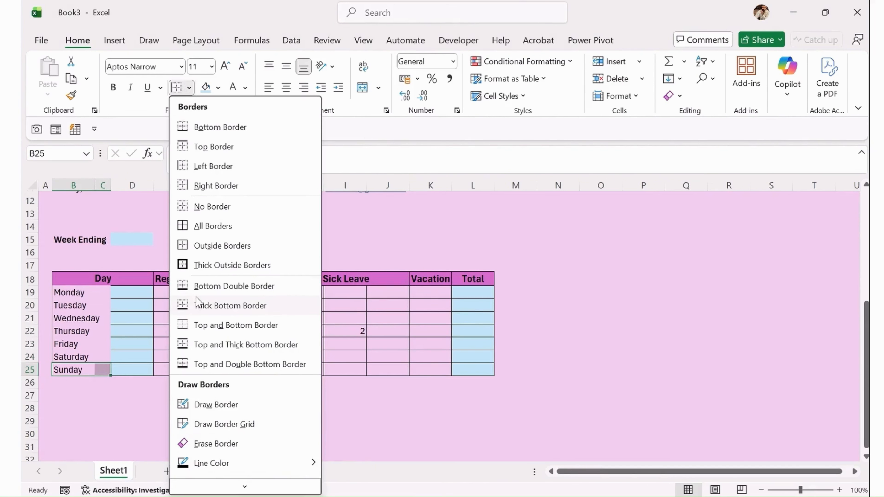
click(218, 131)
click(120, 408)
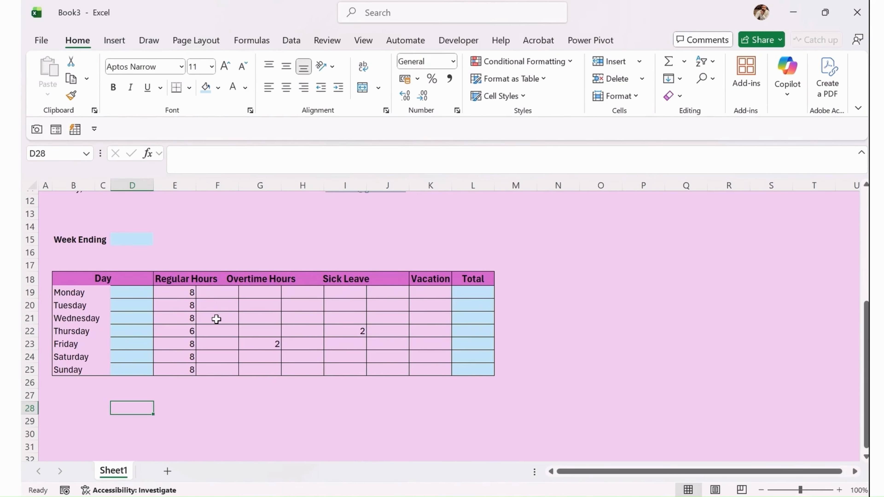
Select the hours and Total cells E19:L25 of the day table.
drag(132, 294, 134, 370)
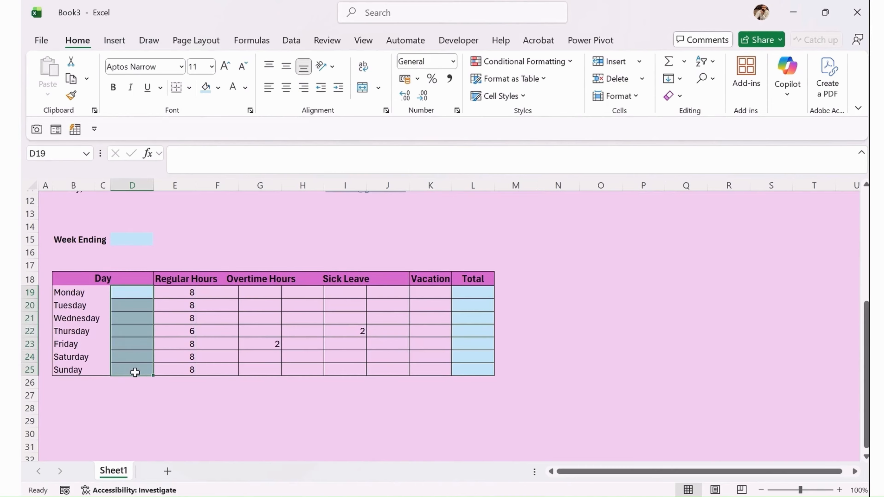
click(112, 432)
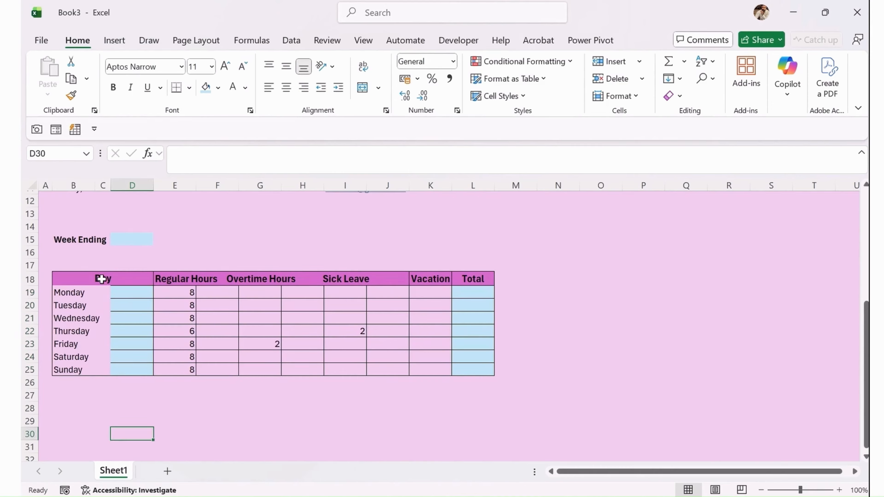
drag(102, 278, 467, 279)
click(306, 355)
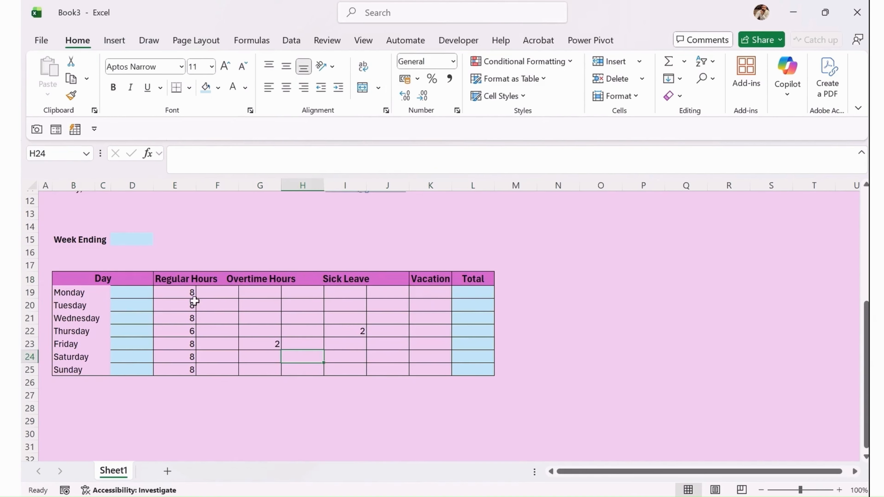
drag(190, 294, 456, 367)
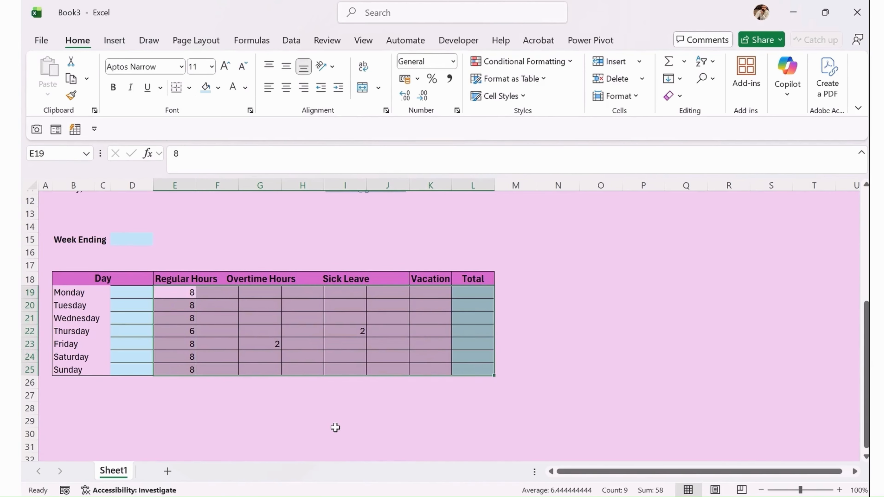
Format the hours cells as Number with two decimal places.
key(ctrl+1)
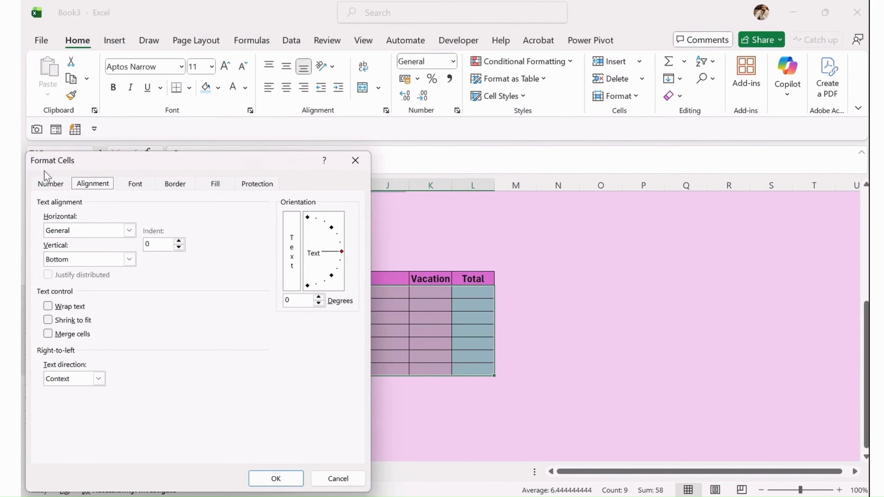
click(50, 184)
click(63, 226)
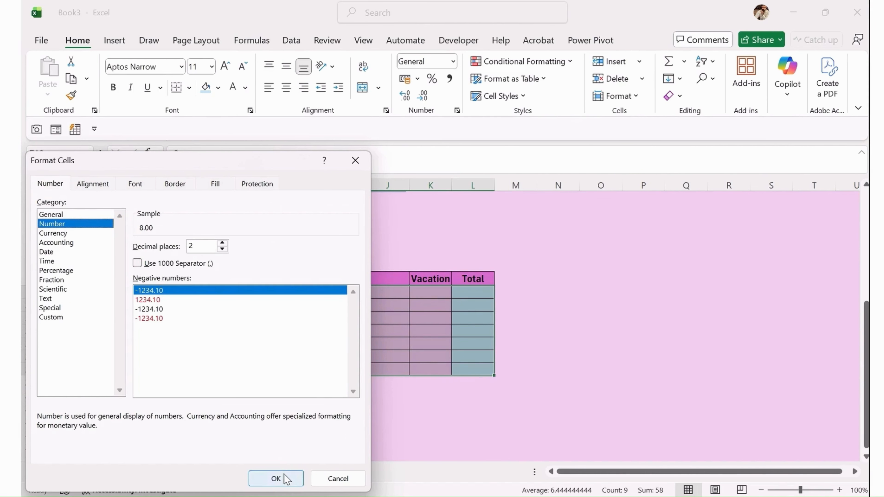
click(275, 479)
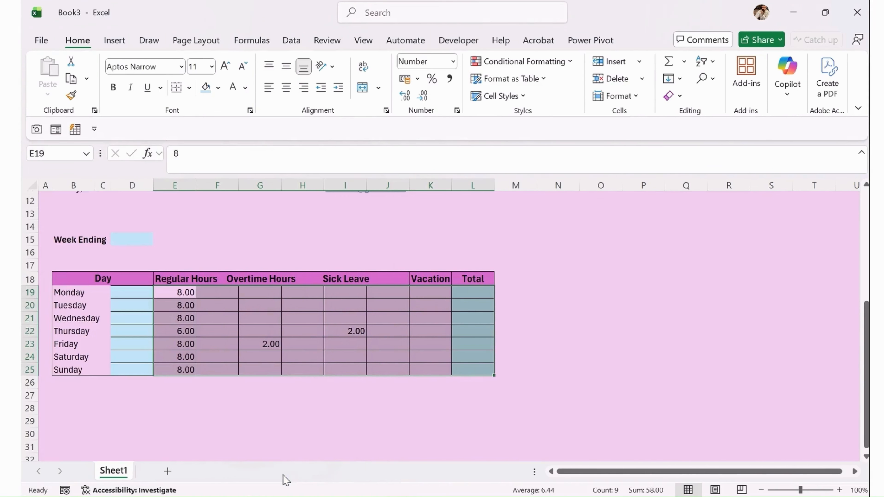
Centre the hours values horizontally and vertically in their cells.
click(290, 89)
click(286, 66)
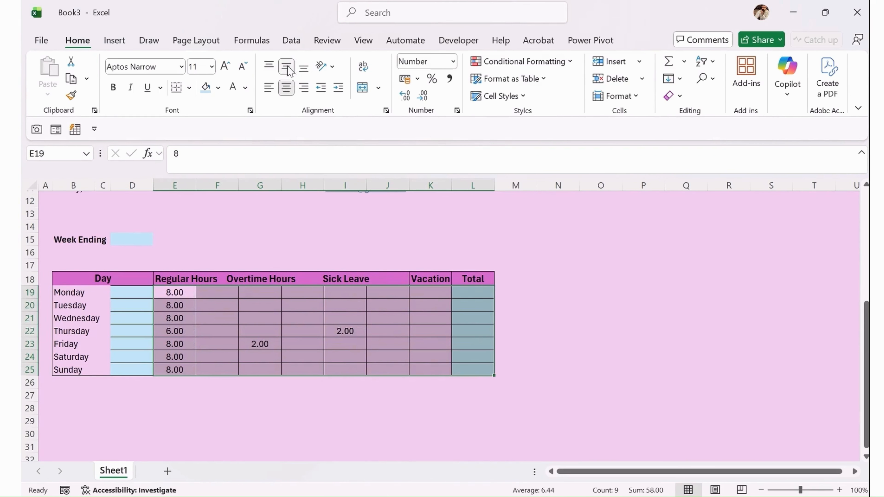
click(314, 325)
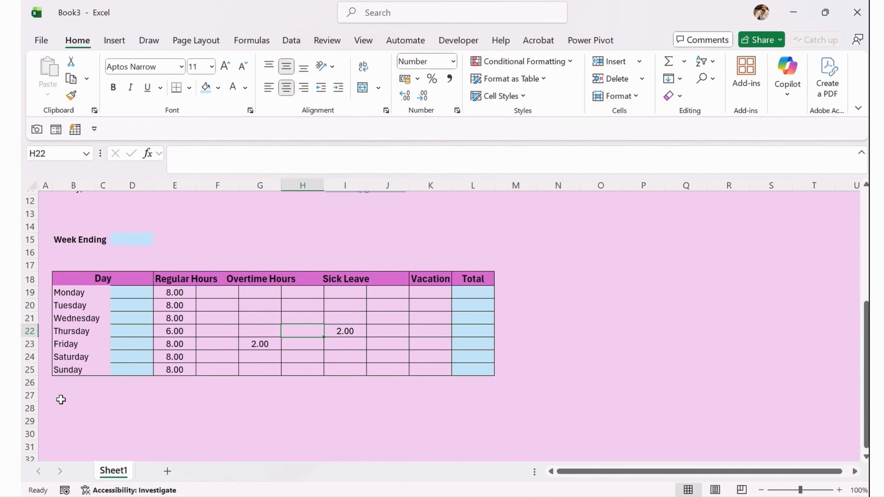
drag(62, 394, 479, 405)
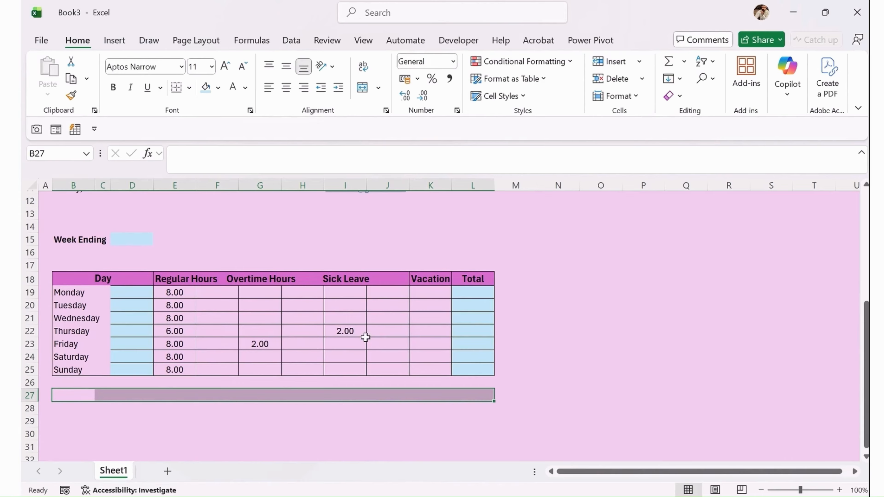
Undo an accidental move of the Overtime Hours header.
click(260, 282)
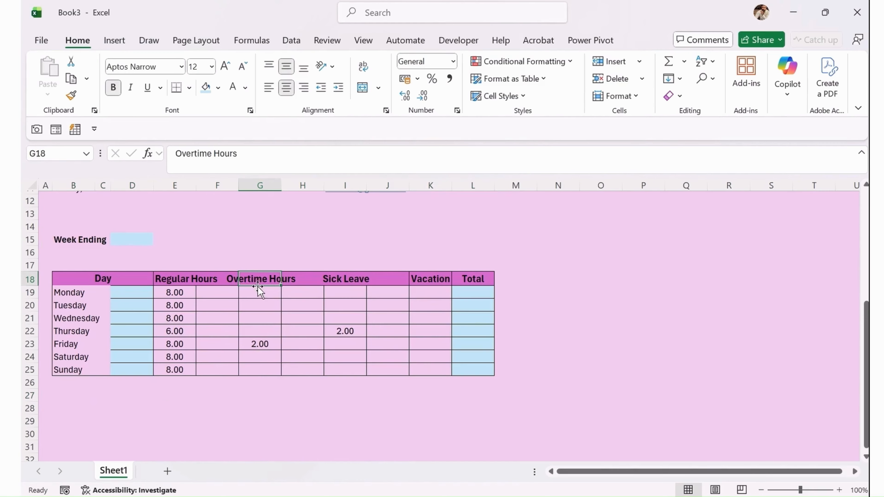
drag(238, 279, 200, 281)
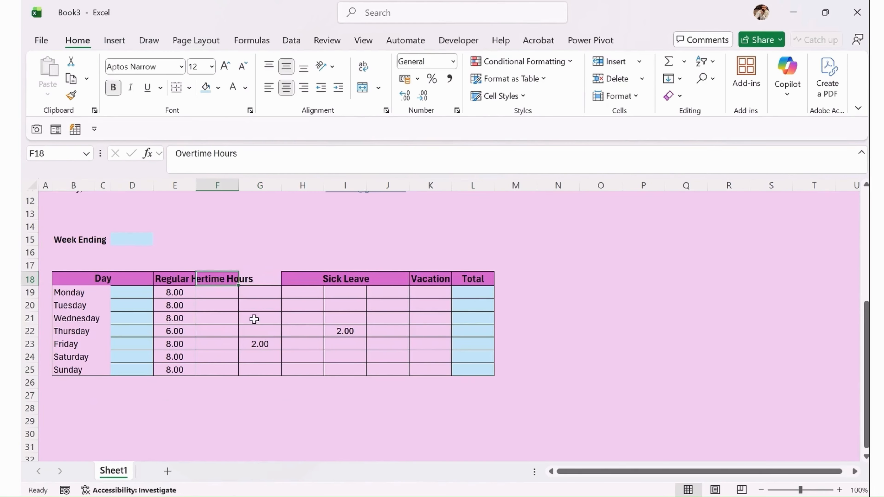
key(ctrl+z)
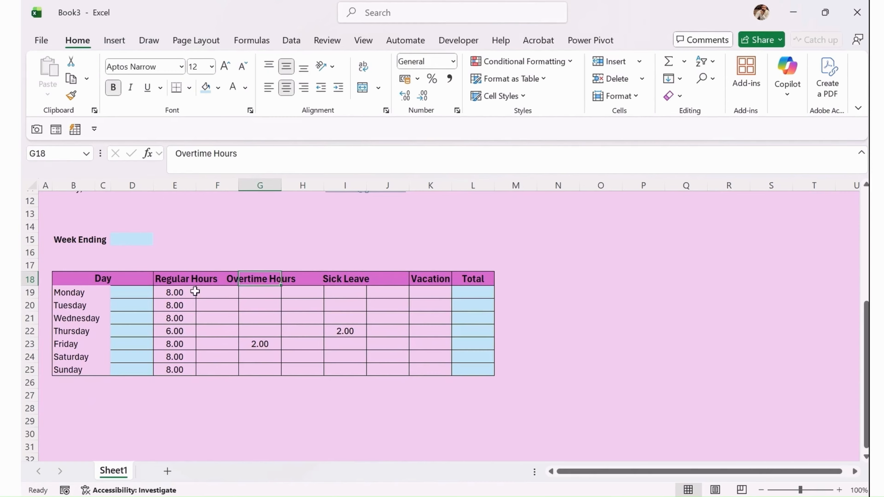
drag(178, 281, 209, 281)
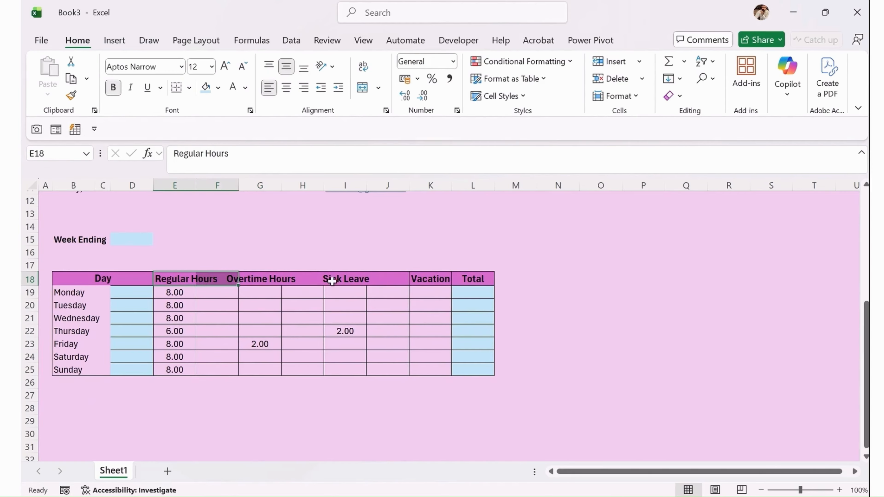
click(286, 279)
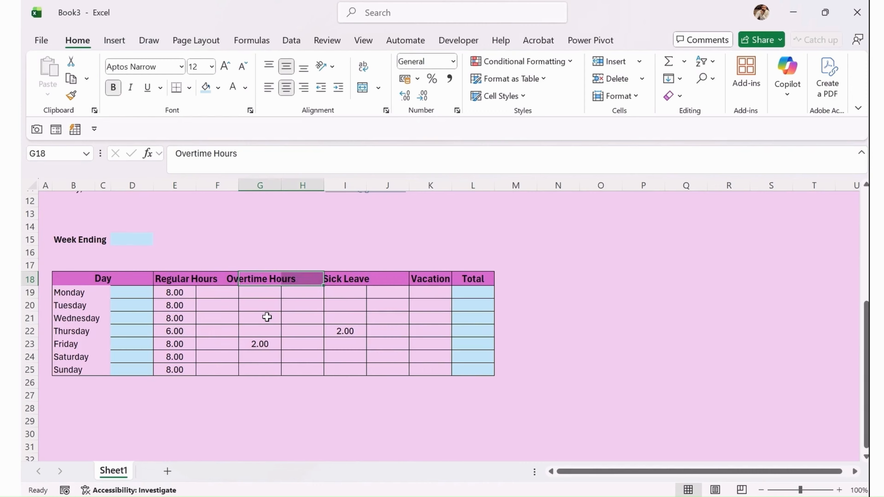
click(258, 319)
Merge and centre E18:F18, G18:H18 and I18:J18 for the three hour headers.
drag(179, 281, 223, 282)
click(360, 89)
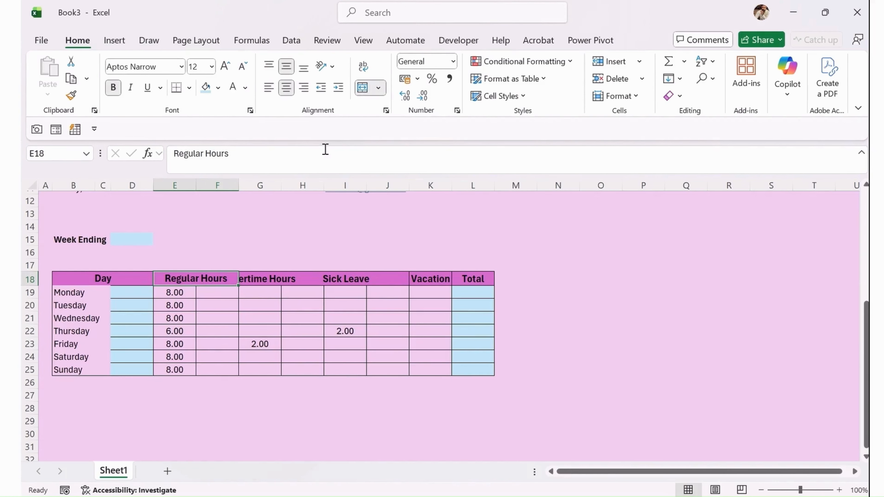
drag(262, 279, 388, 280)
click(363, 87)
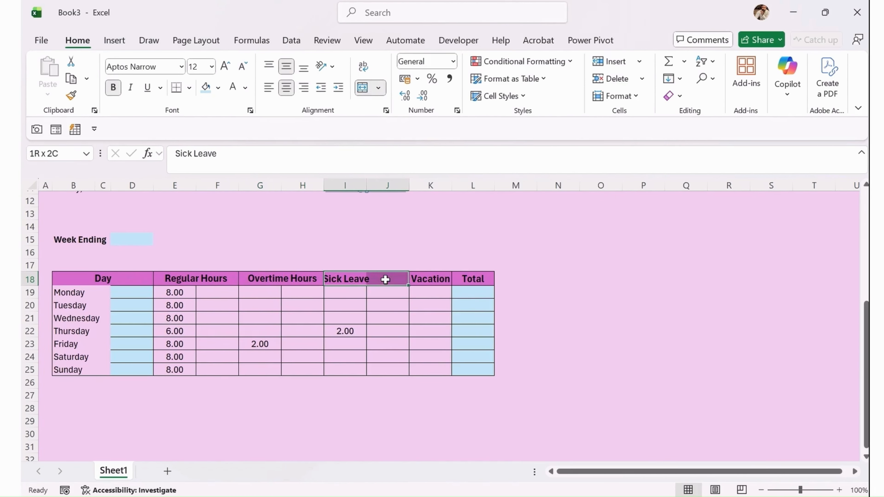
click(362, 89)
Merge Monday's regular-hours cells E19:F19 so 8.00 is centred.
click(432, 283)
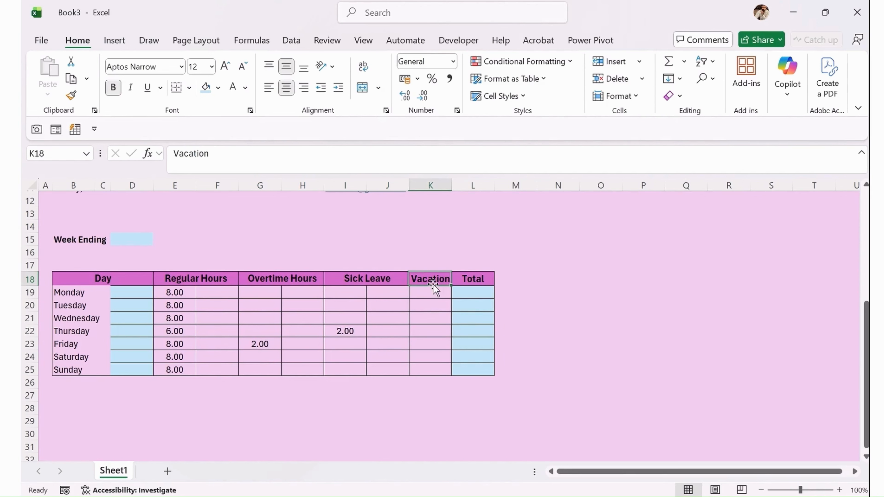
drag(184, 295, 223, 293)
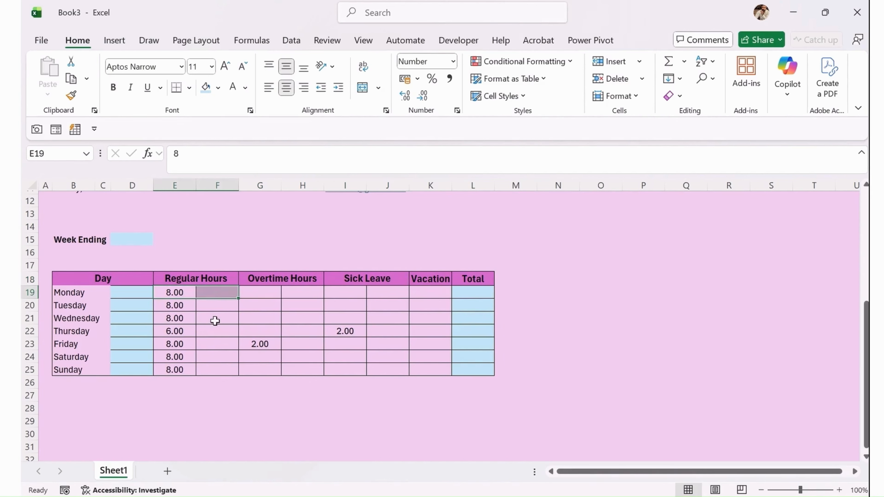
click(362, 88)
Merge the regular-hours cells E:F for Tuesday through Sunday using Format Painter.
drag(179, 304, 217, 305)
click(362, 87)
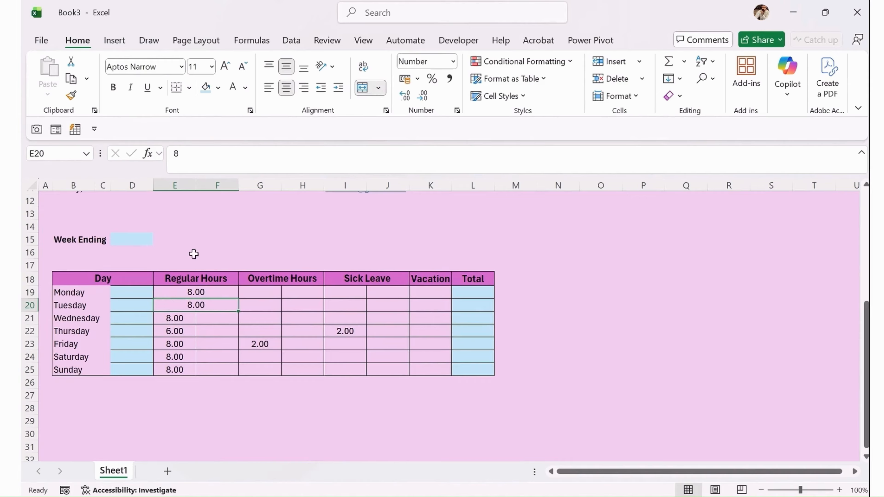
mouse_move(177, 317)
mouse_down()
mouse_move(230, 316)
mouse_move(223, 318)
mouse_up()
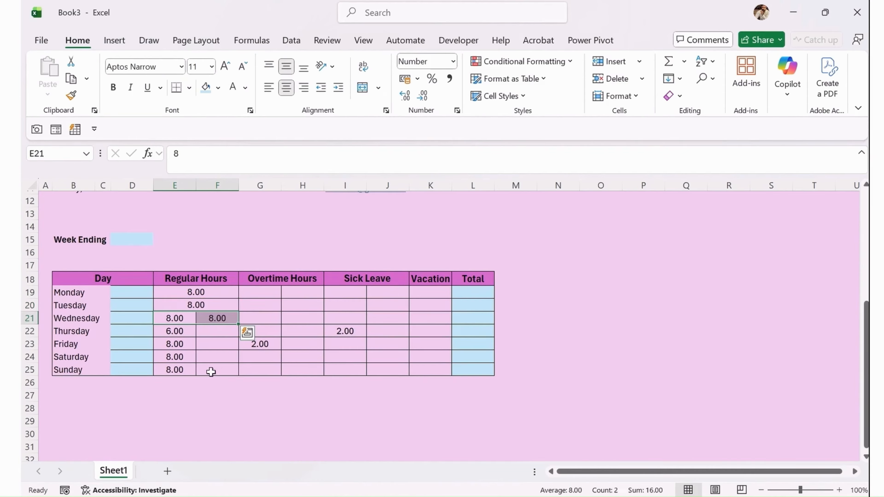
click(174, 305)
click(71, 95)
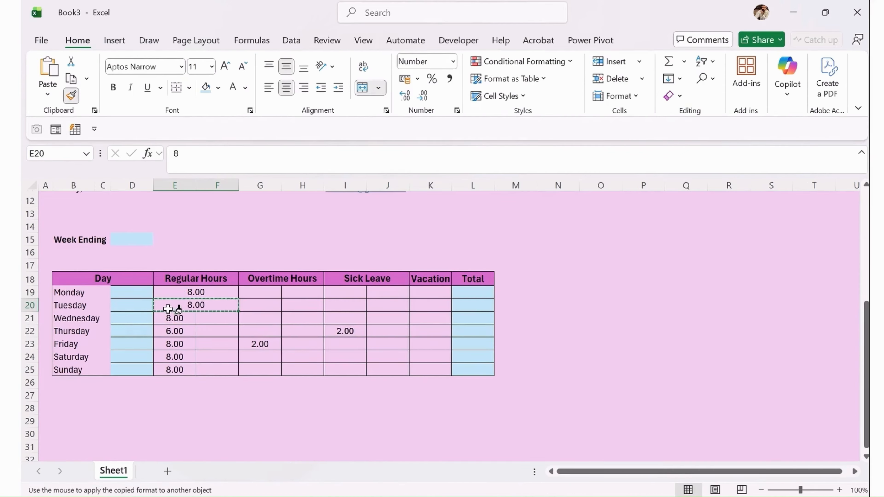
mouse_move(175, 317)
mouse_down()
mouse_move(217, 341)
mouse_move(214, 368)
mouse_up()
Merge Monday's overtime cells G19:H19 and paint that format down the overtime rows.
click(223, 291)
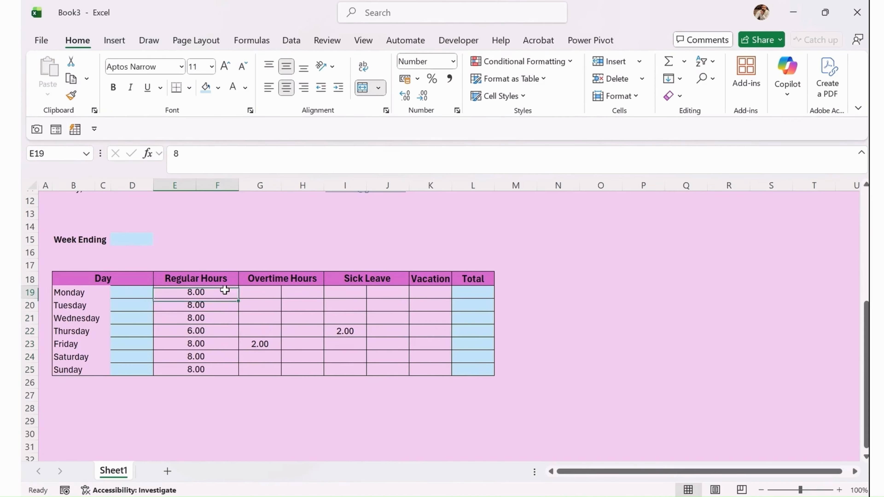
drag(264, 293, 293, 291)
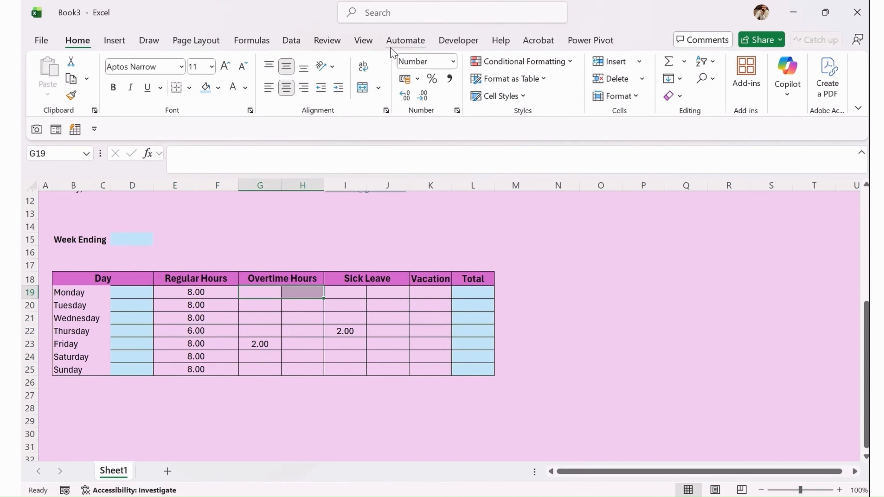
click(363, 89)
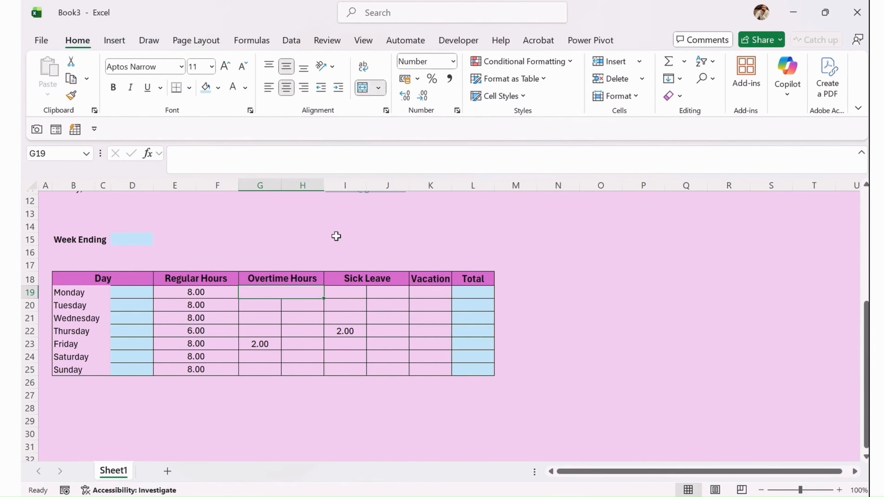
click(72, 97)
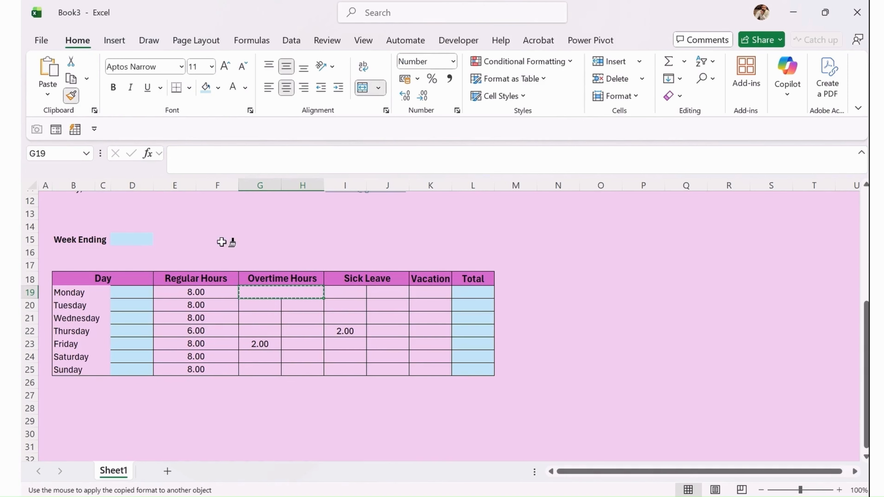
mouse_move(263, 302)
mouse_down()
mouse_move(290, 310)
mouse_move(307, 367)
mouse_up()
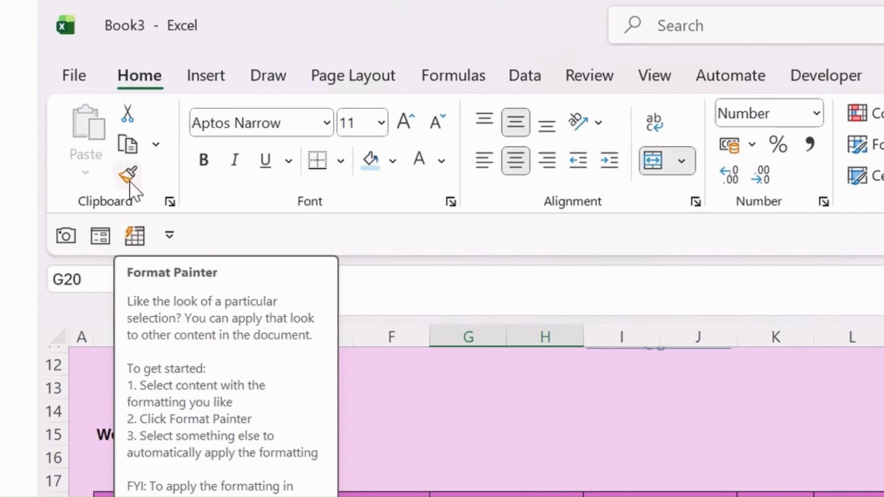
Merge Monday's sick-leave cells I19:J19 and paint that format down through row 25.
drag(621, 496, 698, 496)
click(653, 161)
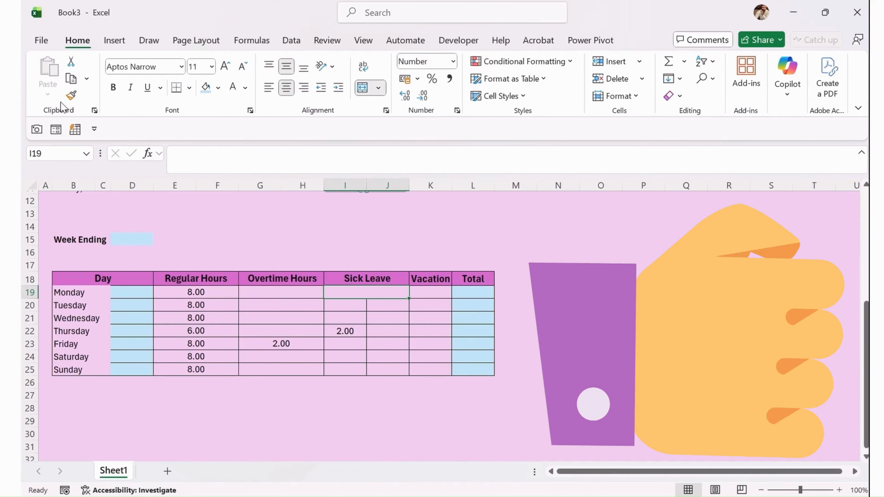
click(71, 95)
mouse_move(347, 302)
mouse_down()
mouse_move(391, 341)
mouse_move(394, 307)
mouse_move(386, 307)
mouse_up()
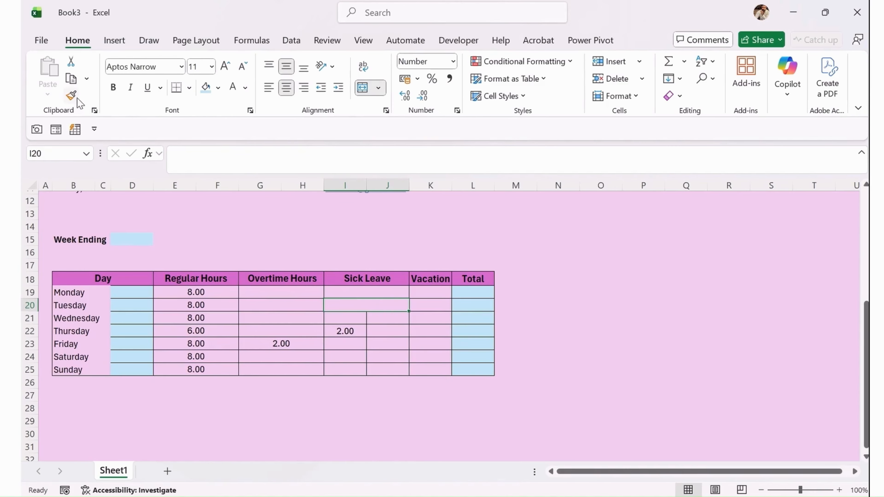
click(71, 95)
drag(355, 317, 385, 368)
click(381, 346)
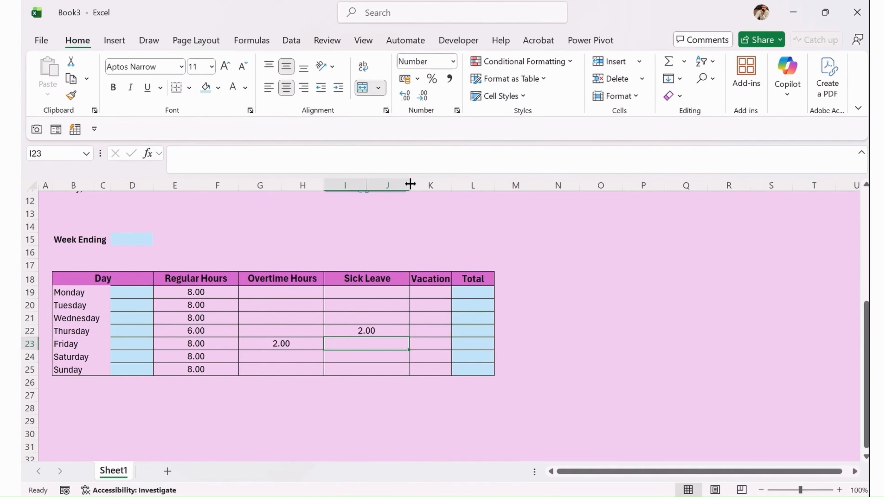
click(484, 305)
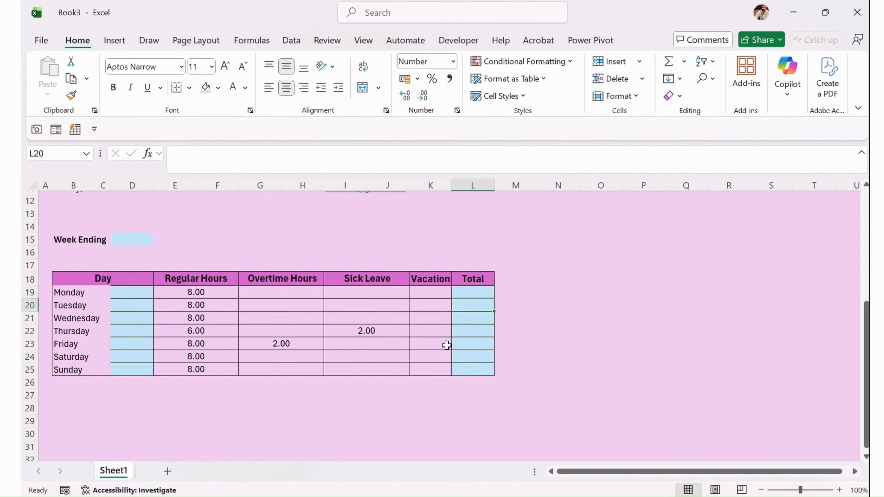
Clear borders from blank cells D19:D25, then add a bottom border under D25.
click(135, 291)
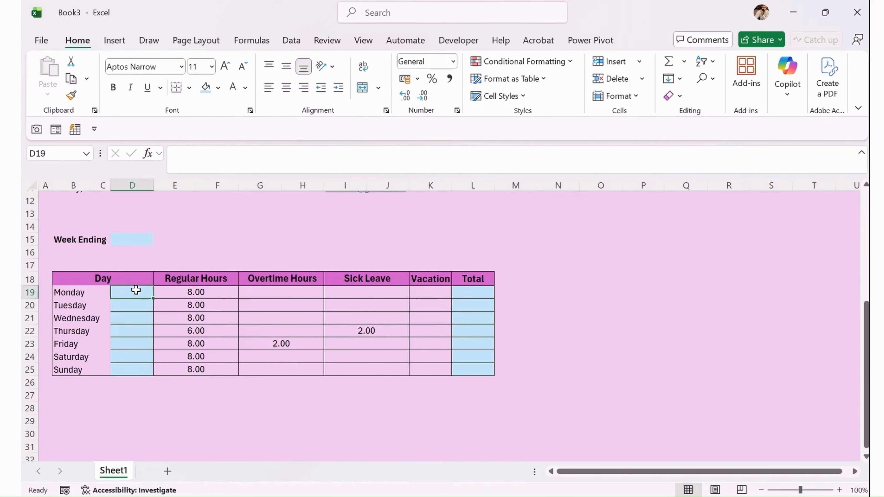
shift+click(137, 369)
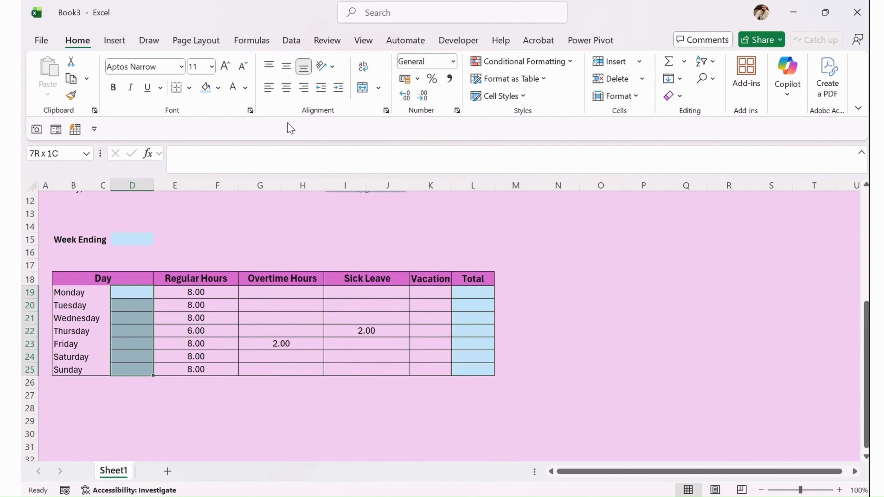
click(189, 87)
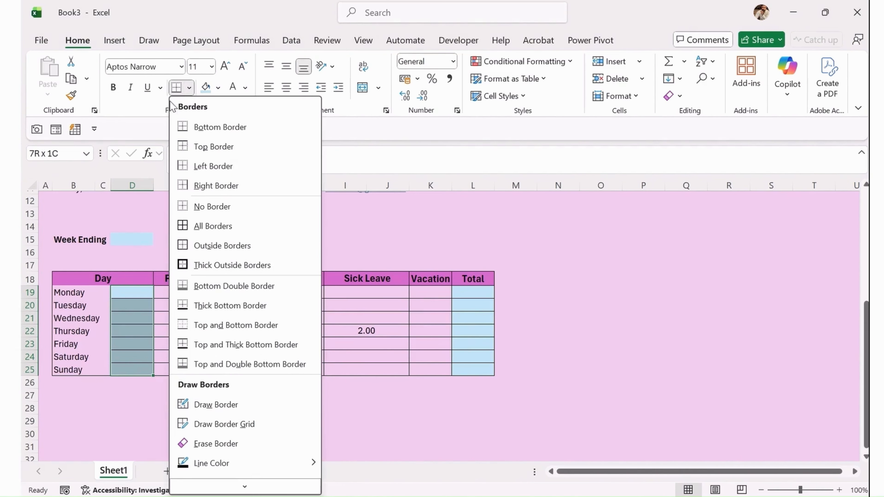
click(230, 207)
click(122, 343)
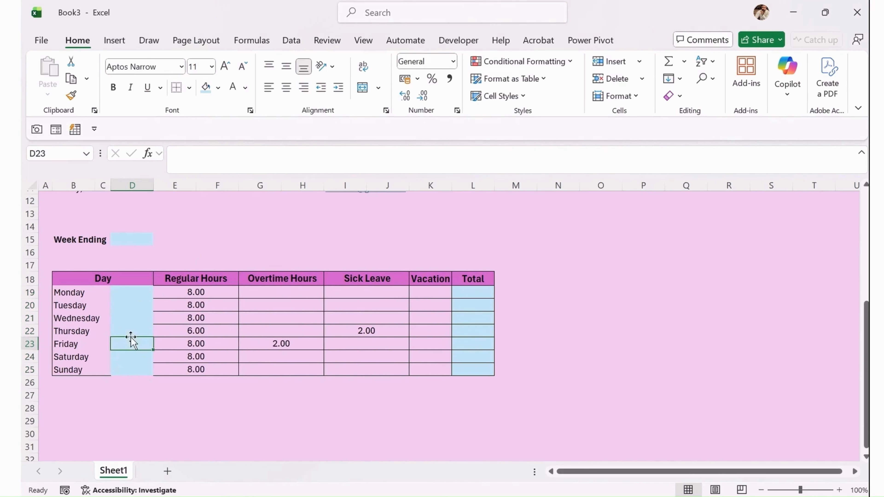
click(124, 371)
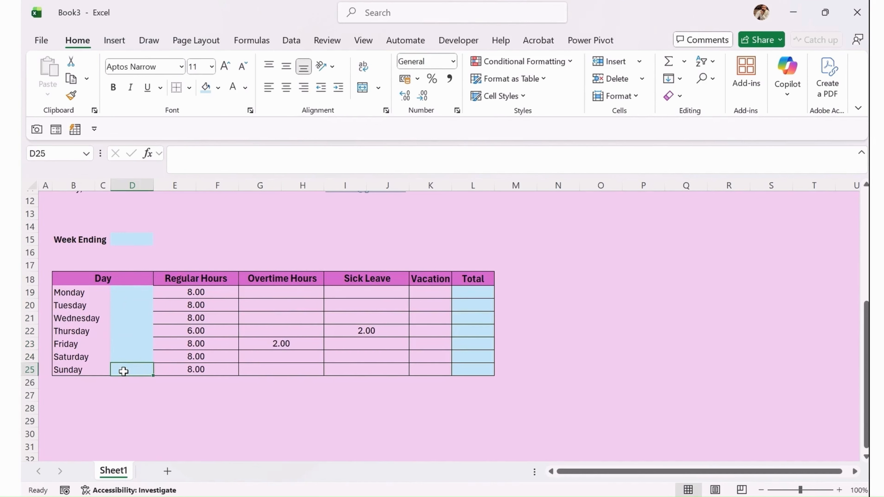
click(189, 88)
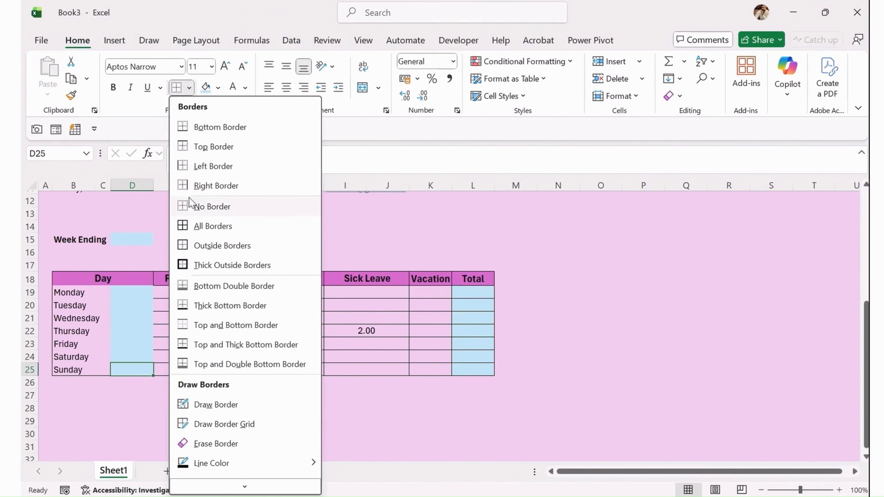
click(218, 132)
click(138, 327)
Apply Outside Borders to the header row B18:L18, Day through Total.
click(80, 280)
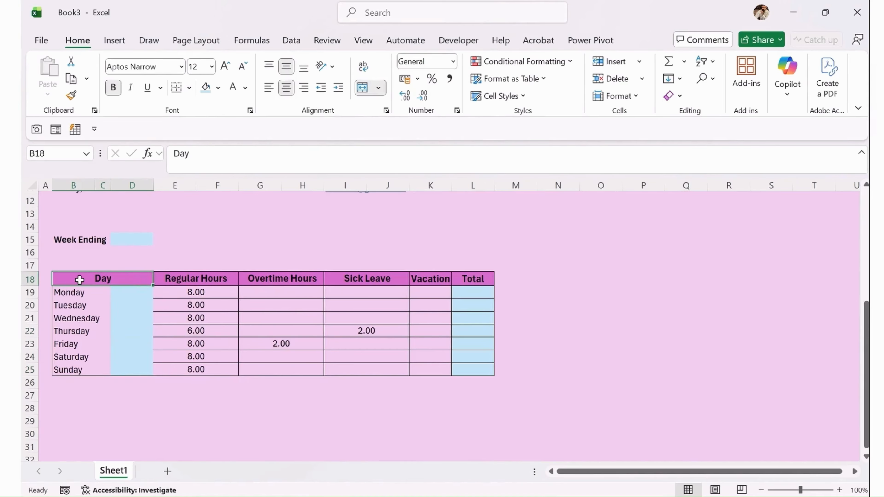
drag(78, 280, 473, 278)
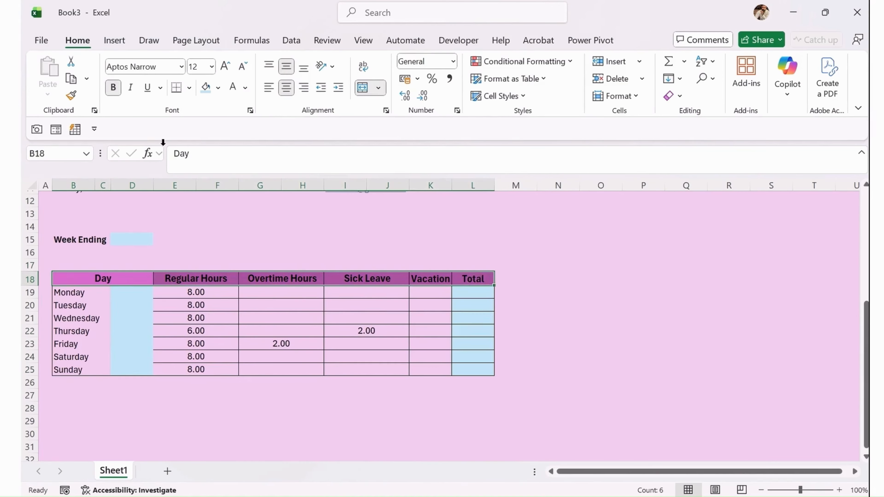
click(189, 88)
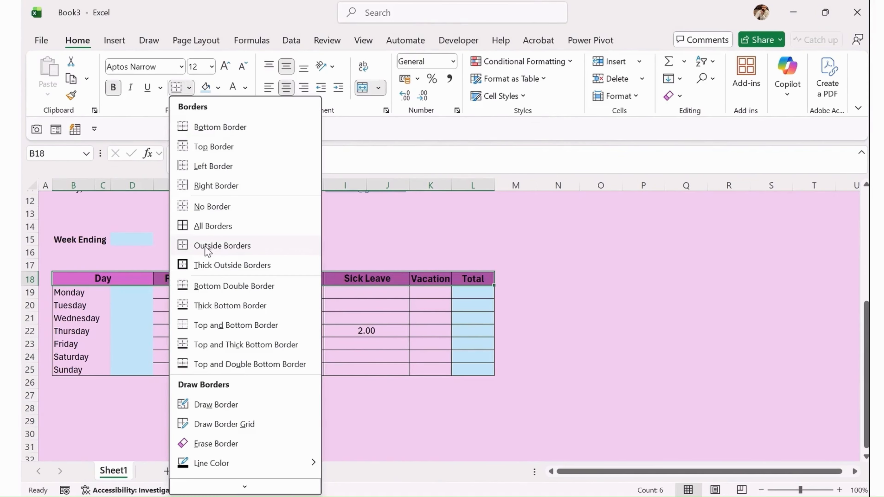
click(205, 247)
click(219, 251)
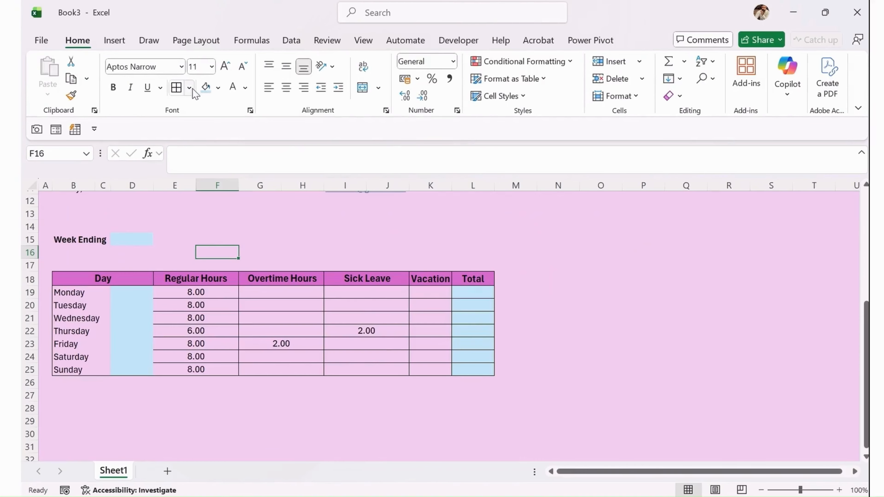
click(189, 87)
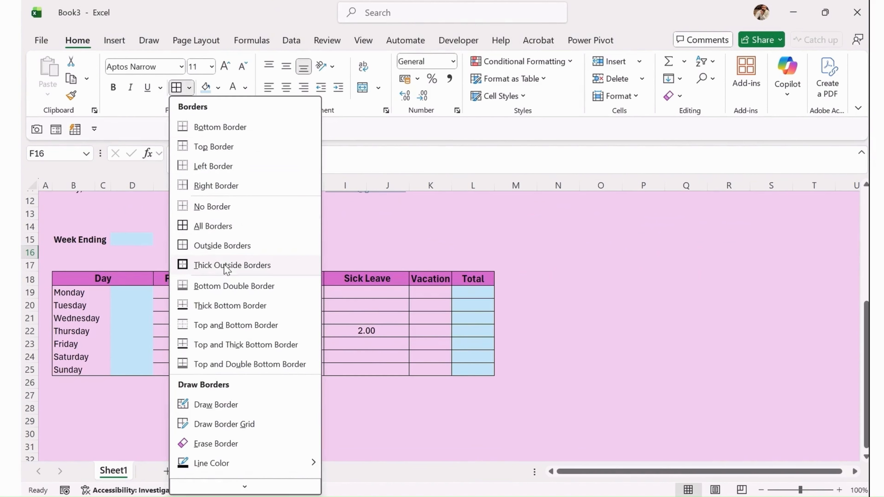
click(40, 400)
click(68, 394)
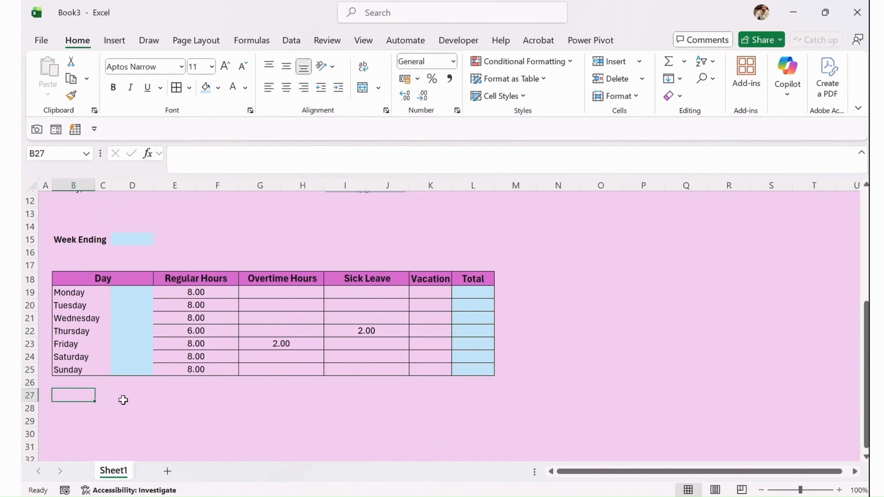
Merge and centre B27:D27 and B28:D28 below the day table.
scroll(191, 351, up, 4)
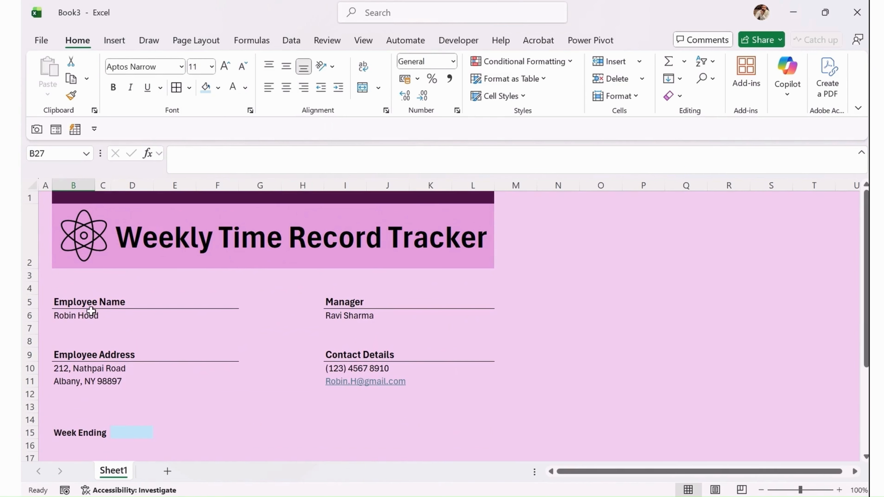
scroll(269, 344, down, 2)
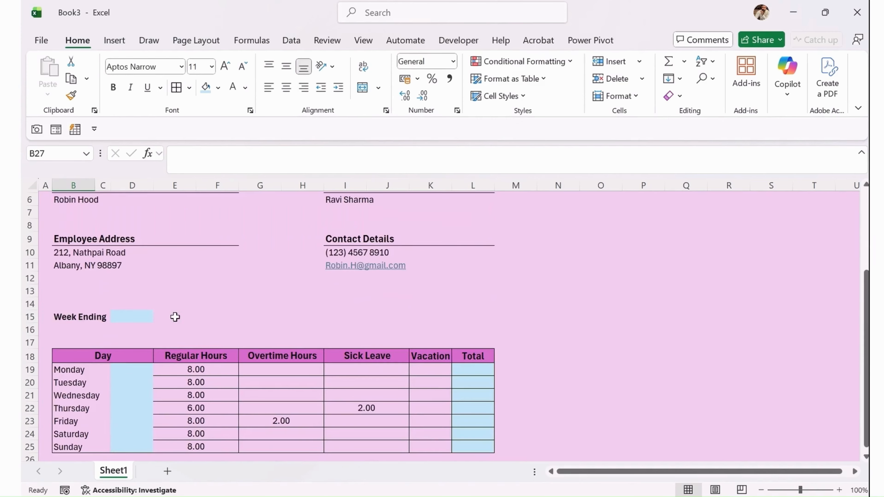
scroll(175, 317, down, 4)
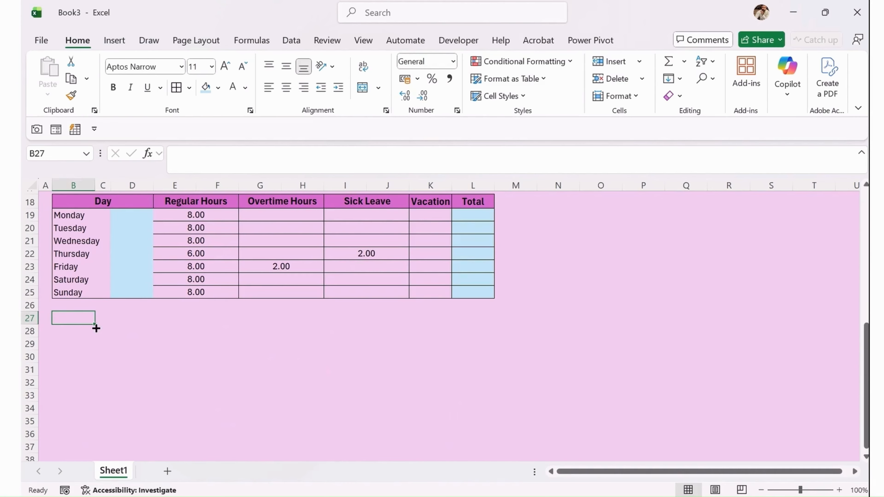
drag(75, 318, 143, 321)
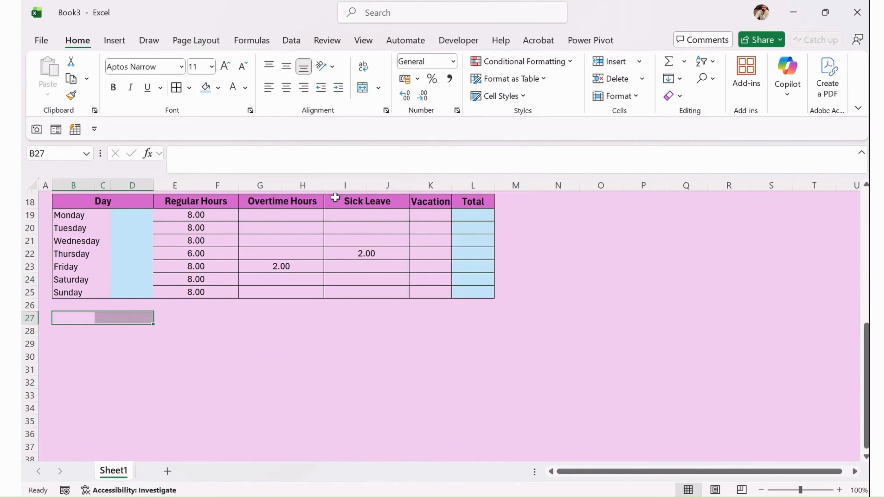
click(363, 90)
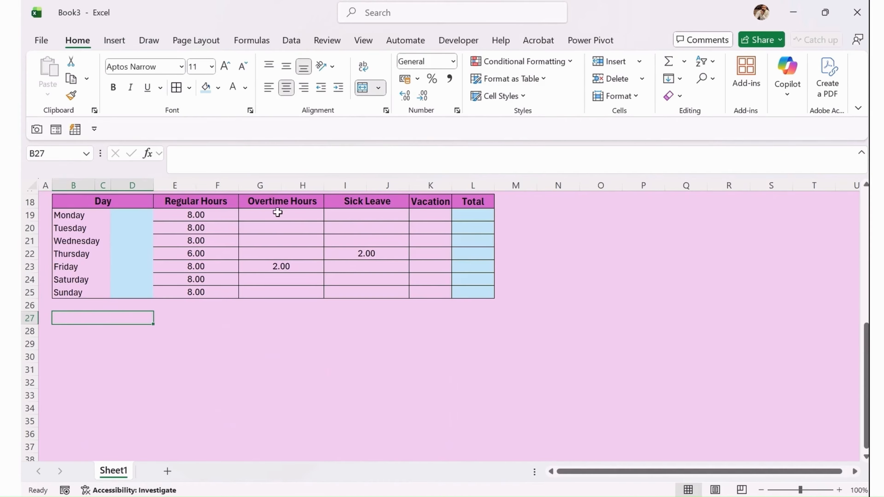
drag(68, 332, 140, 330)
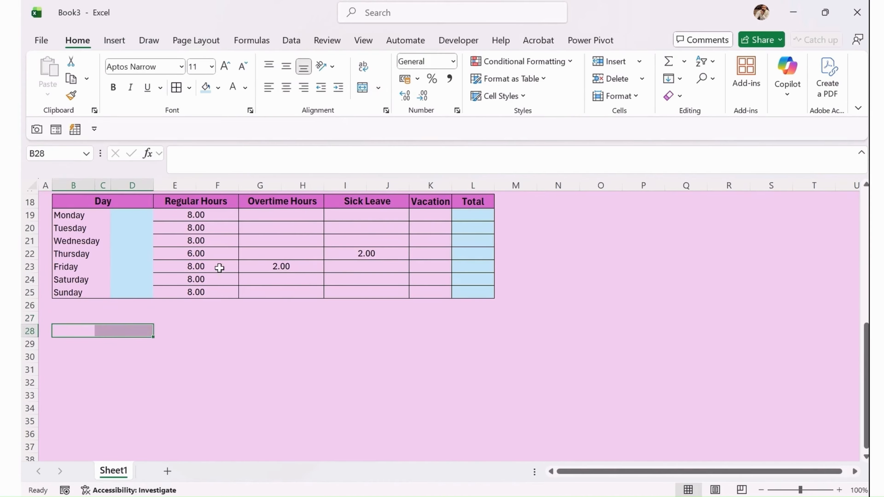
click(361, 93)
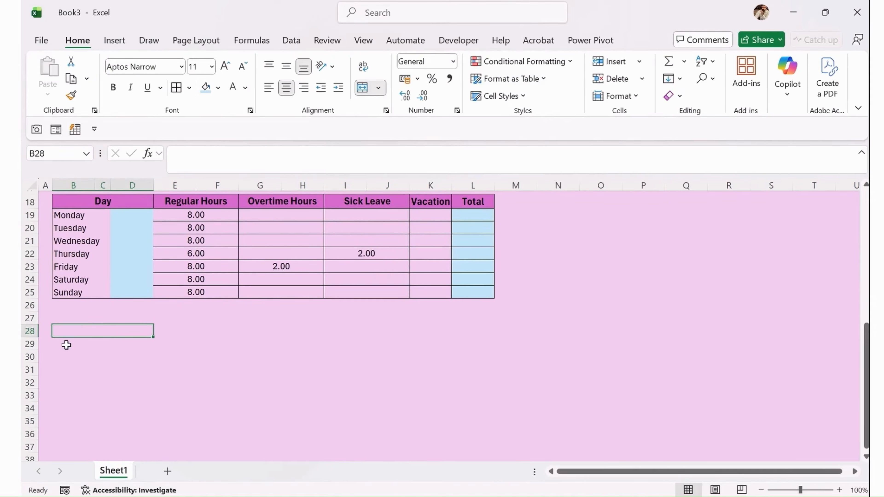
mouse_move(66, 344)
mouse_down()
mouse_move(155, 347)
mouse_move(72, 344)
mouse_up()
Merge B29:D29 and apply All Borders to the block B27:D29.
click(361, 93)
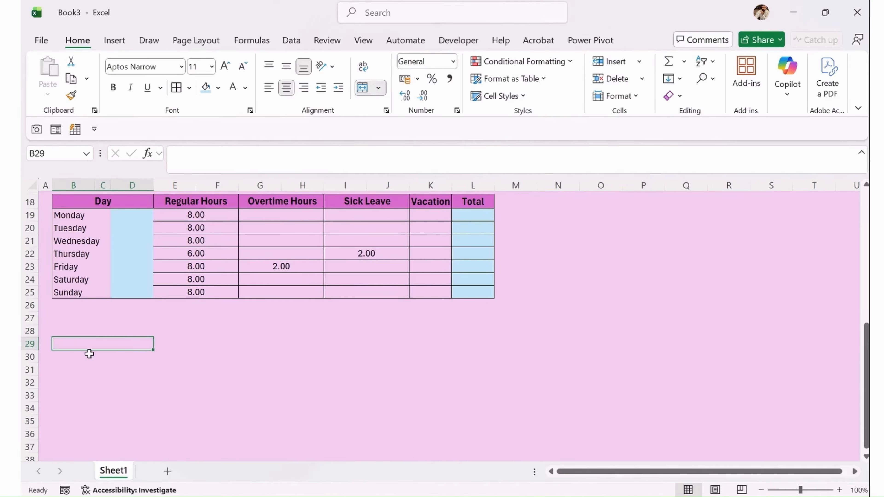
drag(113, 316, 115, 345)
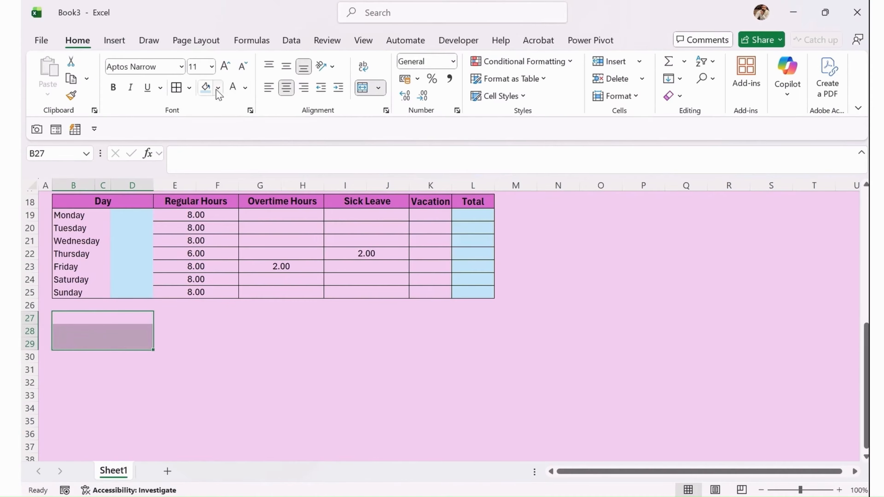
click(178, 91)
click(106, 322)
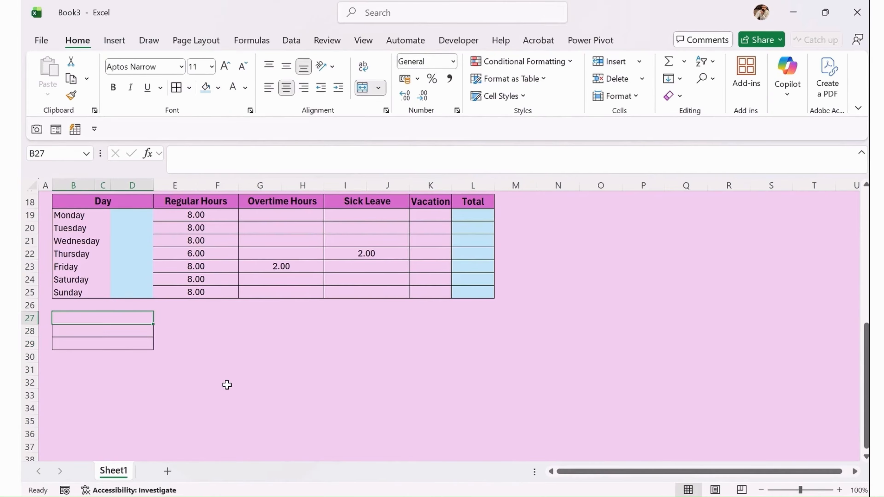
Label the block rows 'Total Hours', 'Rate Per Hour' and 'Total Pay'.
text(Ttoa)
key(BackSpace)
key(BackSpace)
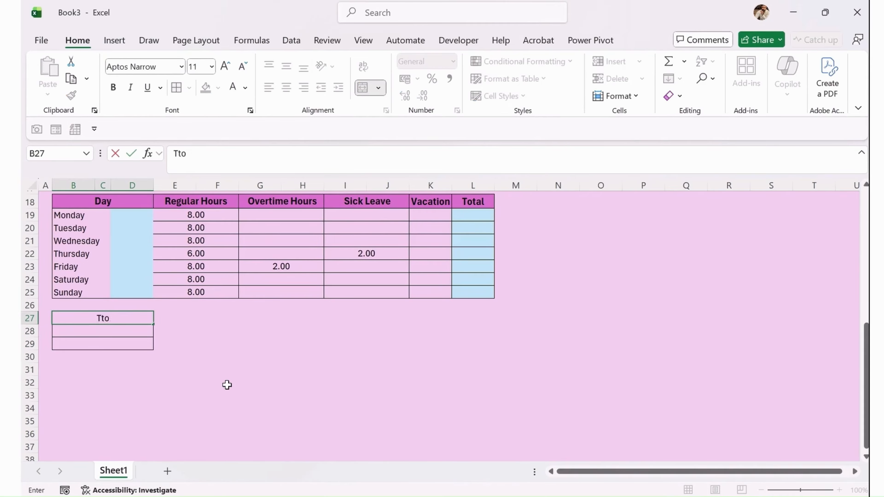
text(tal Hours)
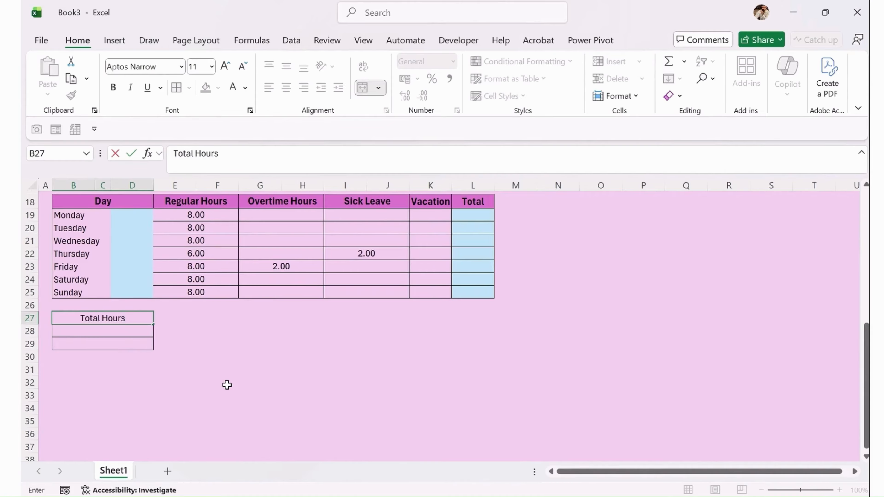
key(Return)
text(R)
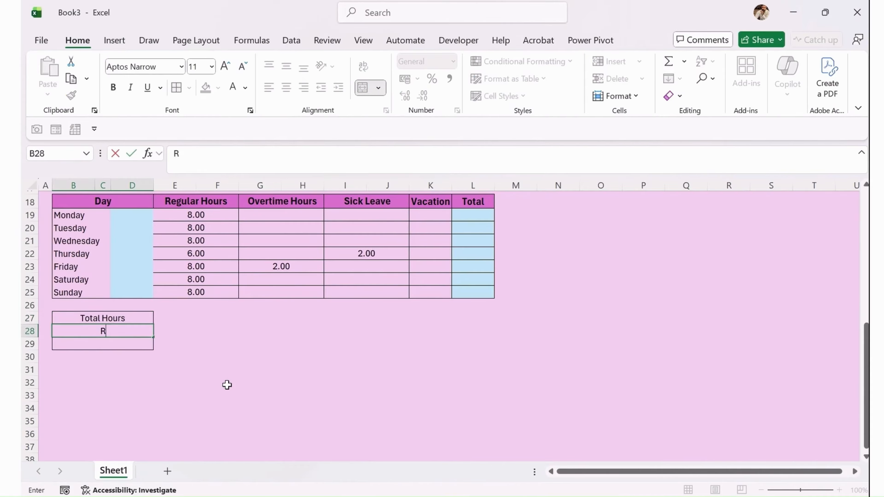
text(ate Per Hour)
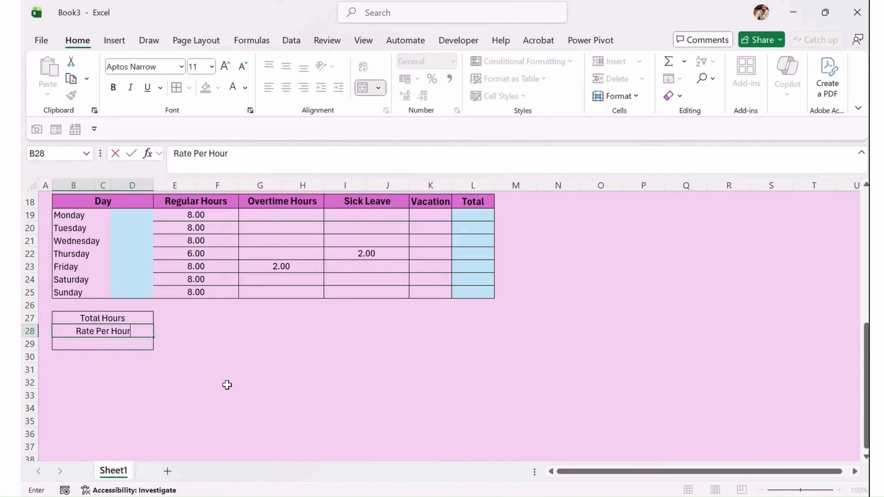
key(Return)
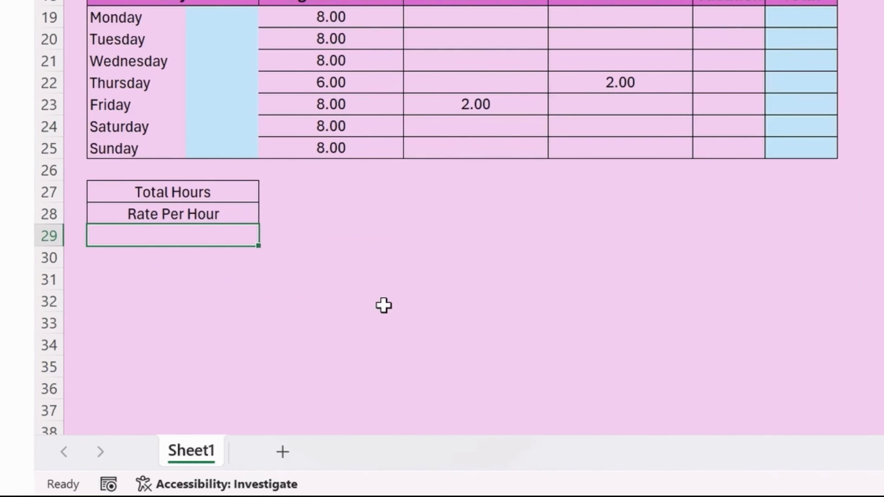
text(Tto)
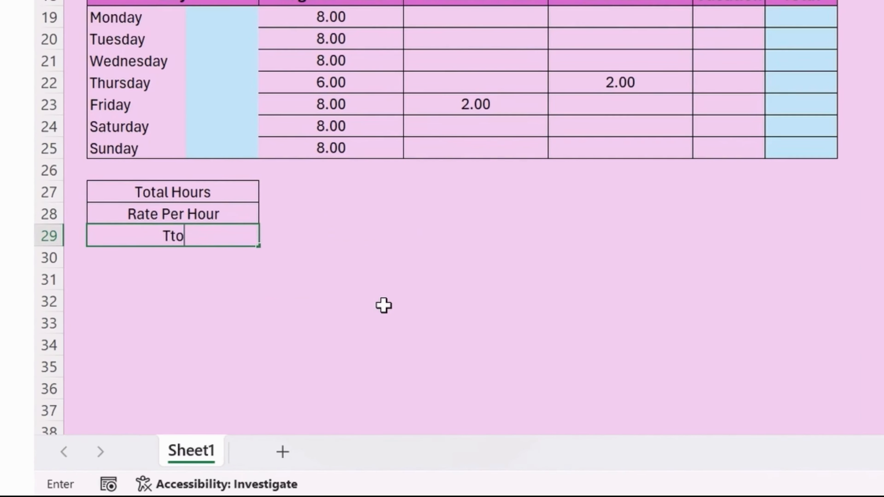
key(BackSpace)
text(otal )
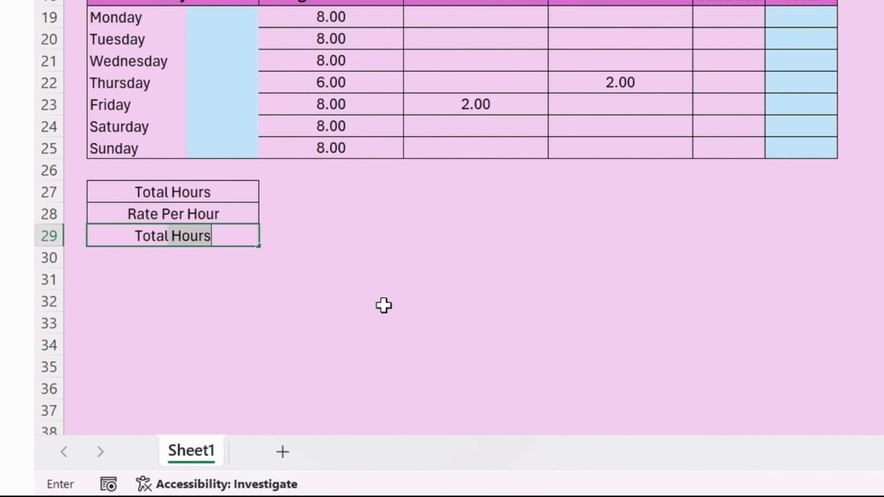
text(Pay)
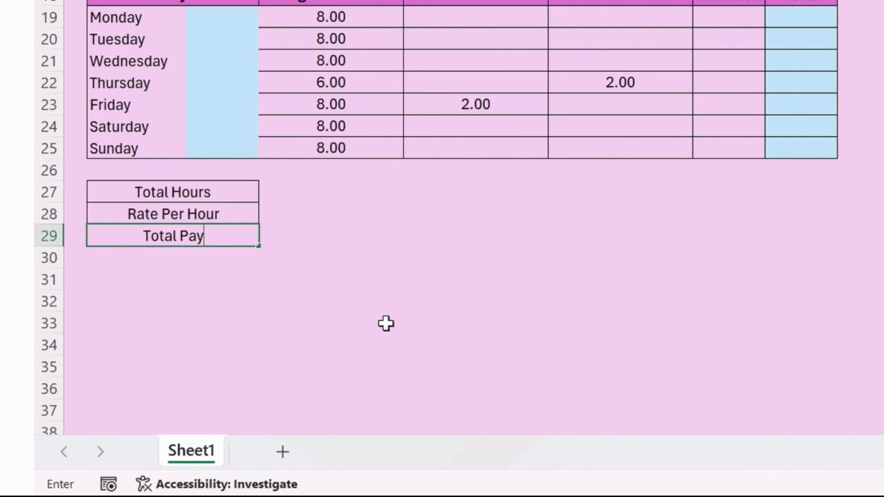
key(Return)
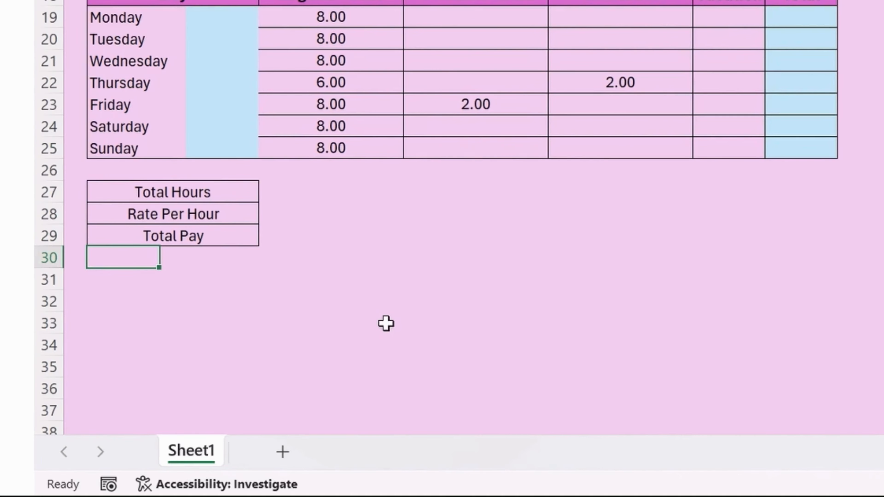
click(125, 324)
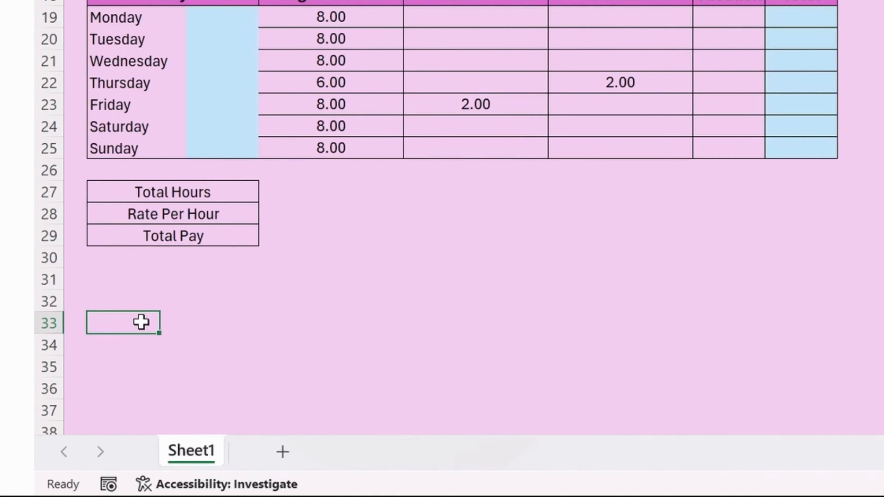
Draw a bottom-border signature line under B35:F35.
drag(141, 321, 370, 324)
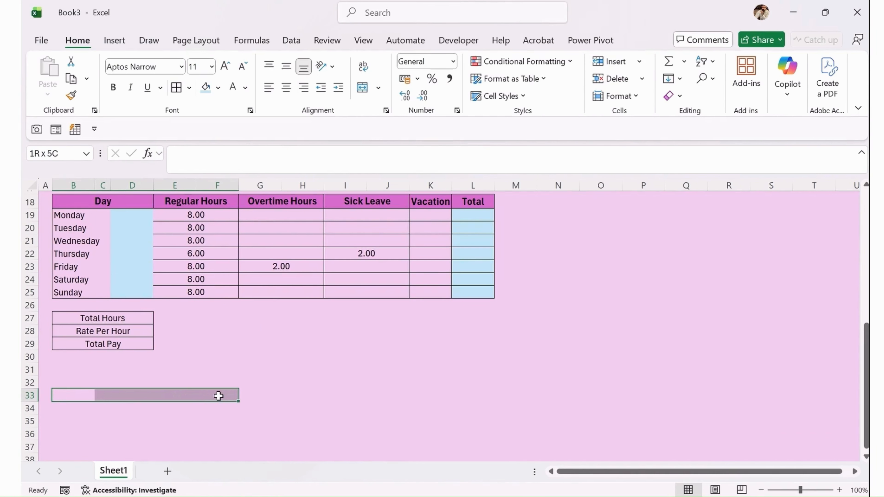
drag(70, 421, 222, 421)
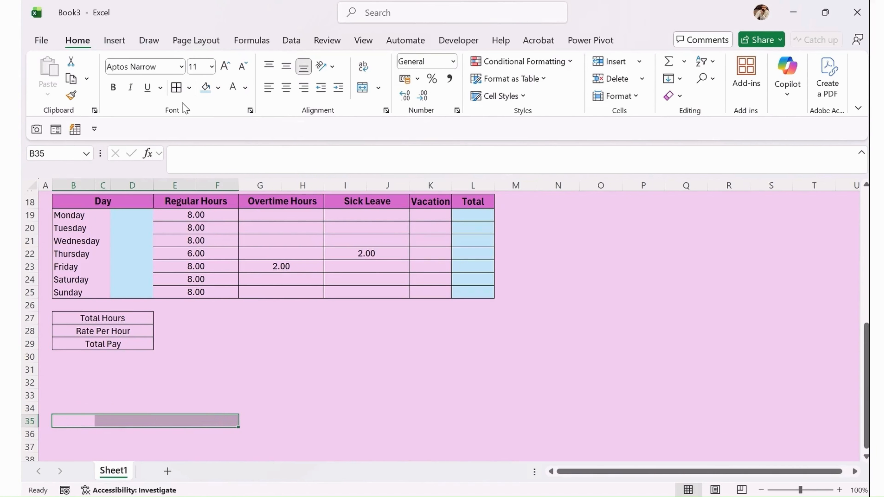
click(189, 87)
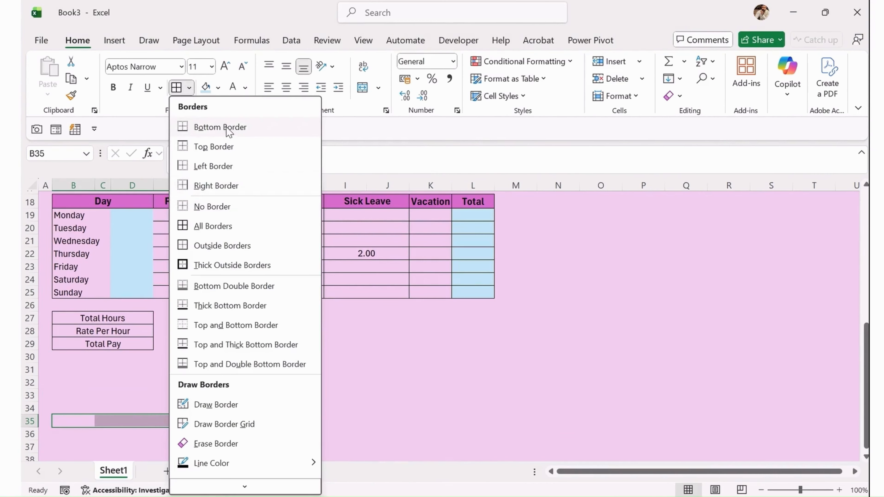
click(229, 132)
click(333, 394)
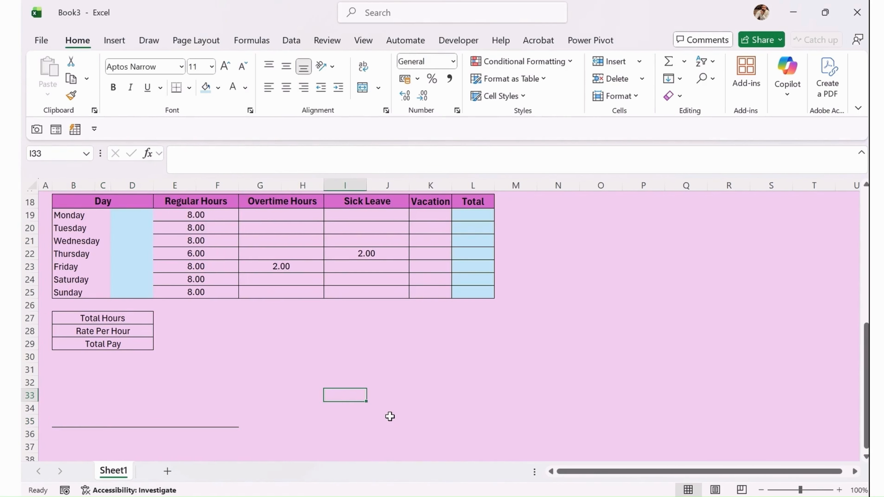
Add a second bottom-border signature line under J35:L35.
drag(376, 420, 488, 421)
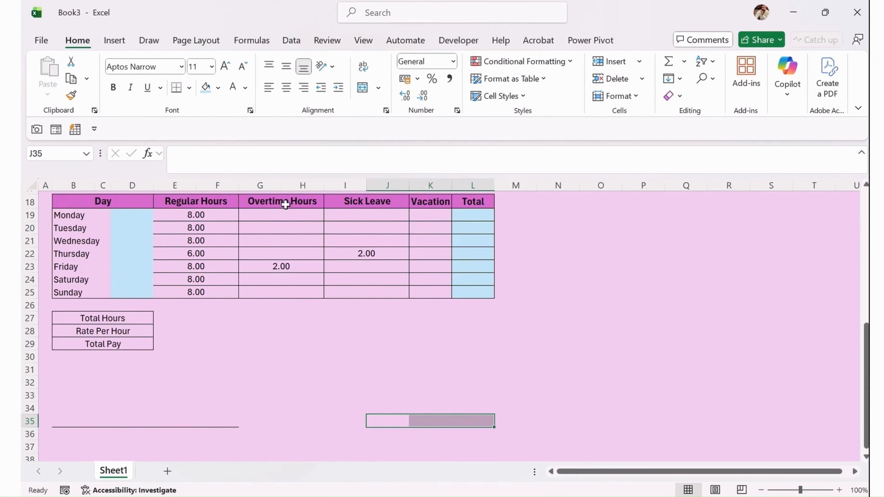
click(176, 88)
click(412, 328)
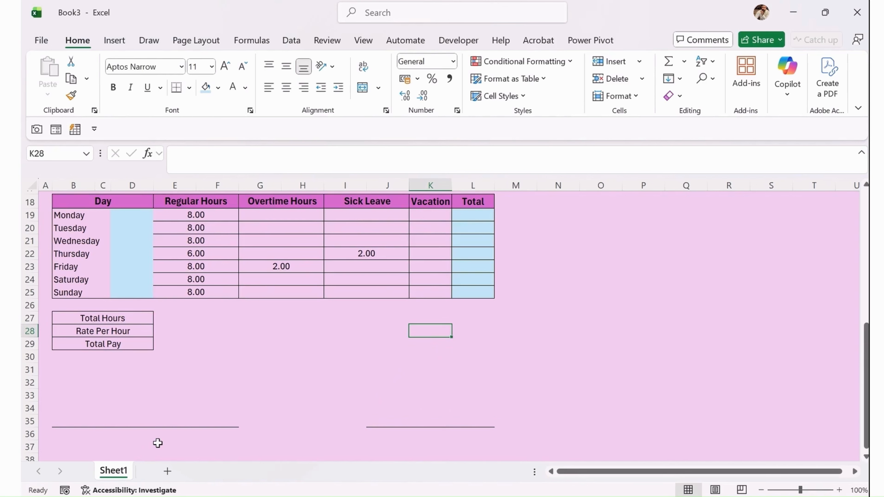
click(84, 430)
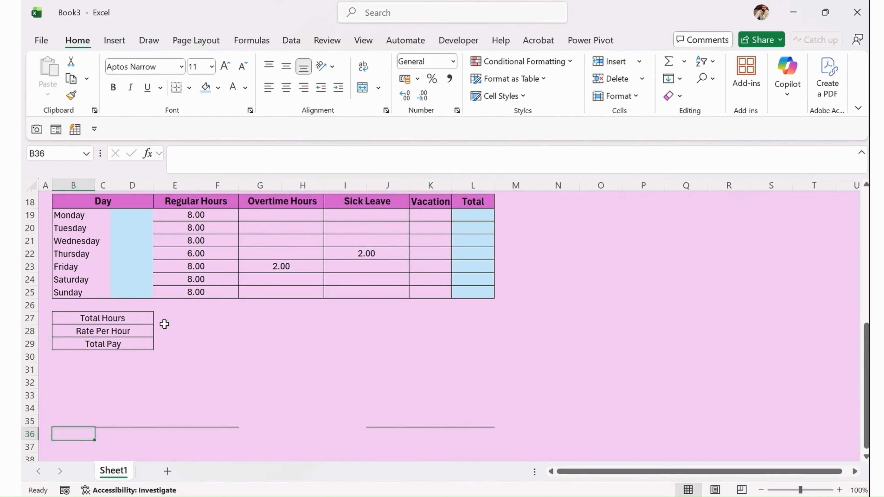
Label B36 'Employee Signature' and J36 'Manager Signature'.
text(Emp)
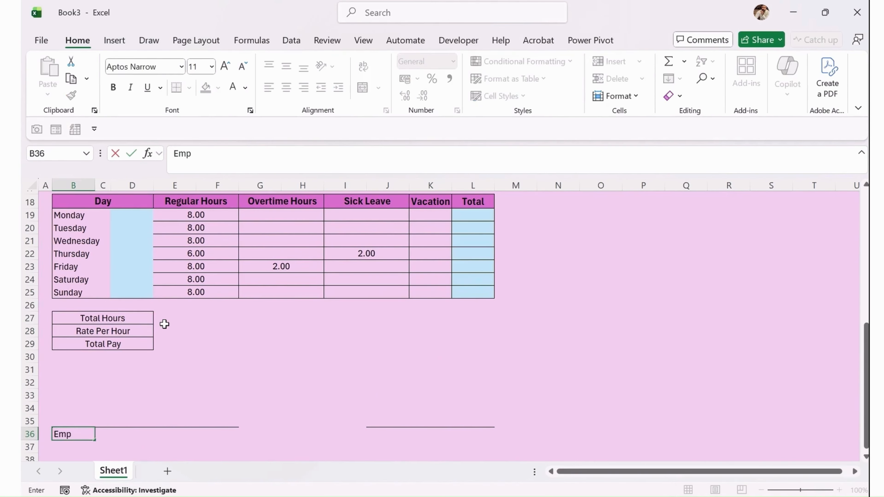
text(loyee Sig)
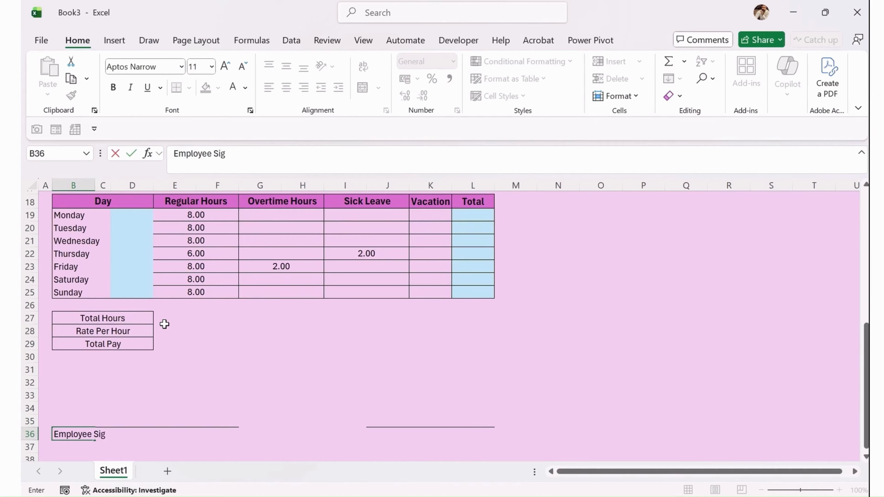
text(nature)
key(Return)
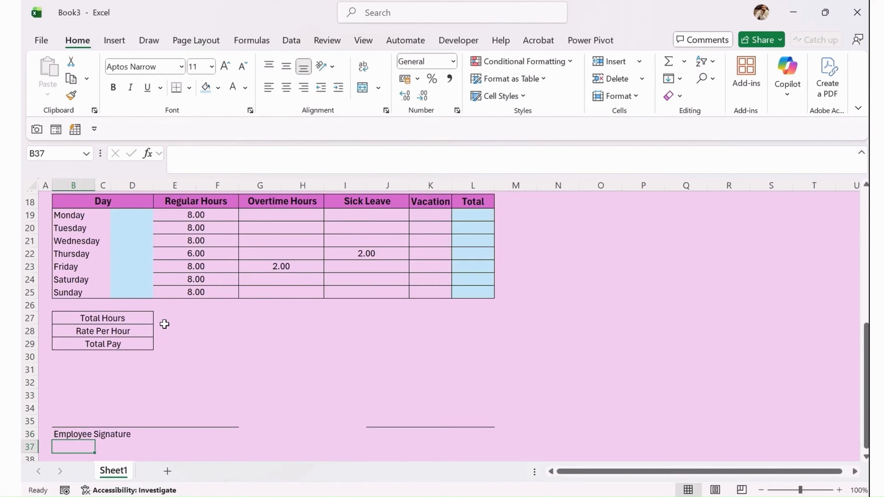
click(381, 434)
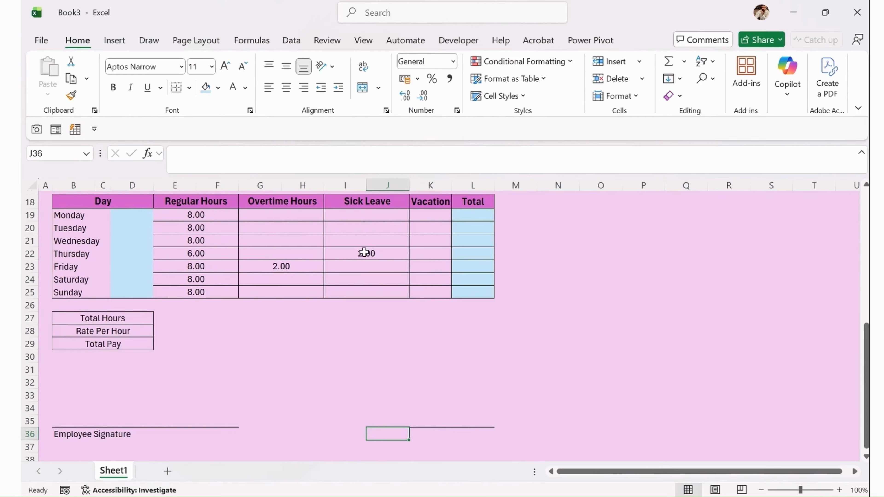
text(Manager)
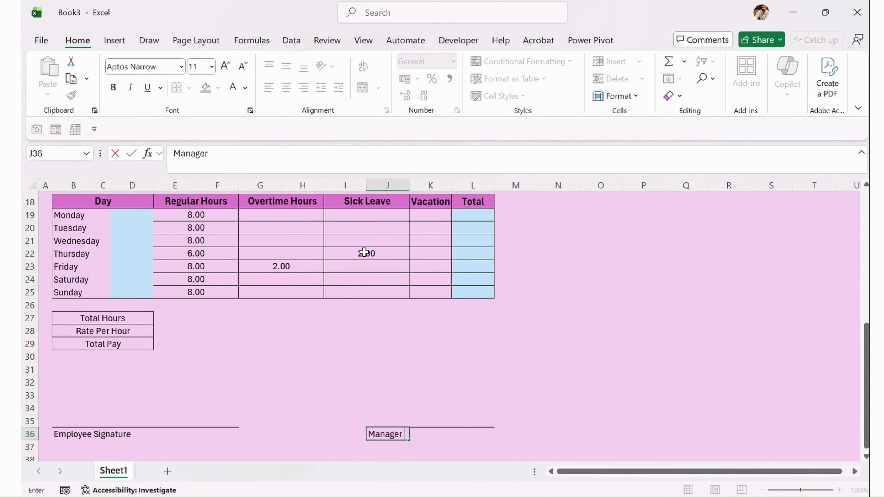
text( Signature)
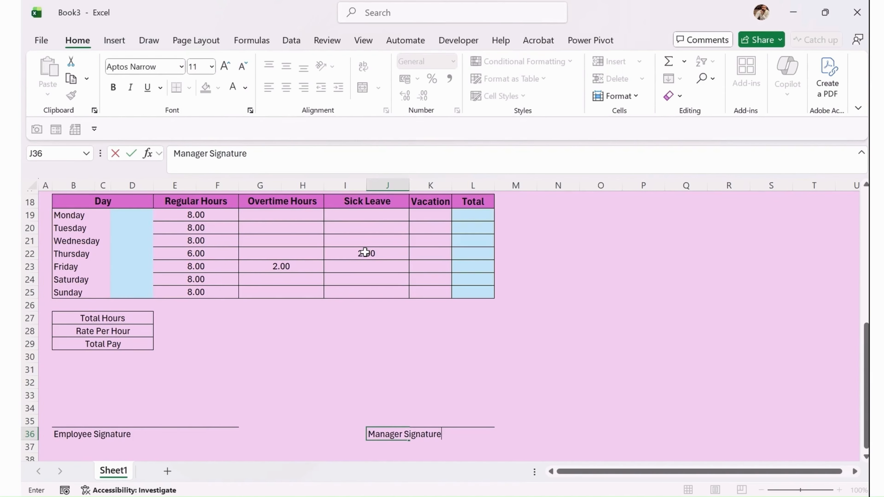
key(Return)
Add the 'Date' caption in L36 under the right signature line.
scroll(358, 272, down, 1)
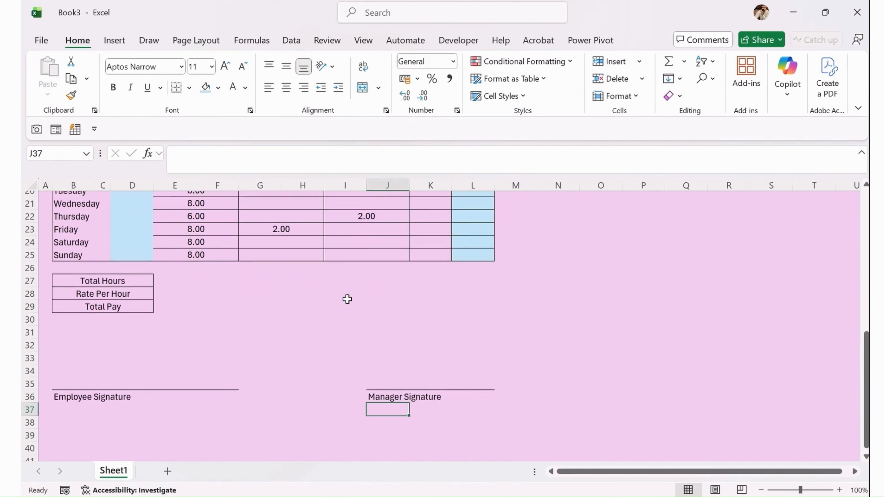
click(271, 383)
click(395, 396)
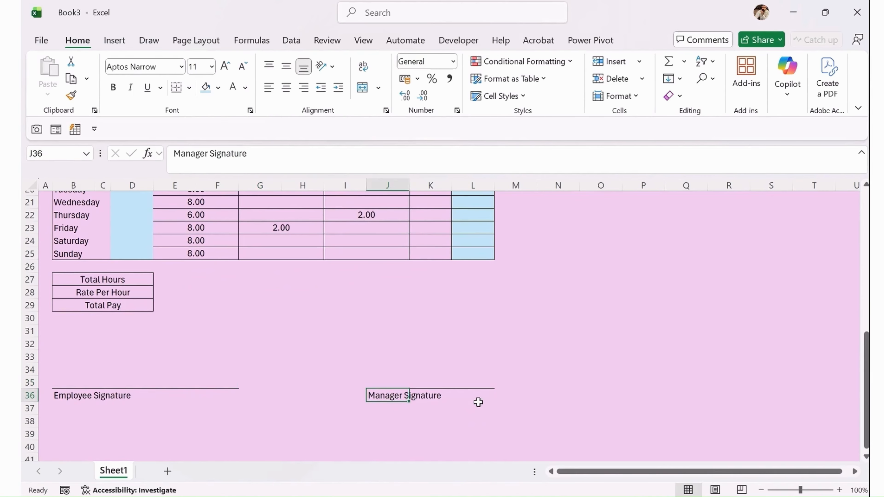
click(476, 400)
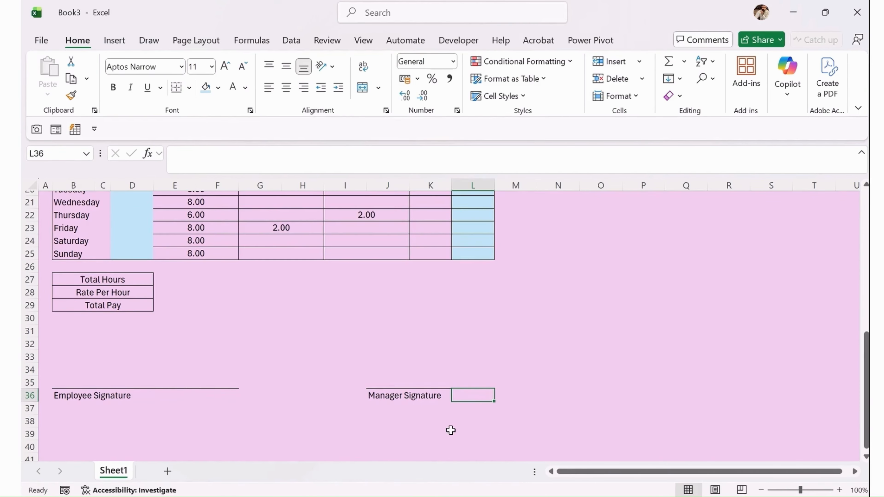
text(Date)
key(Return)
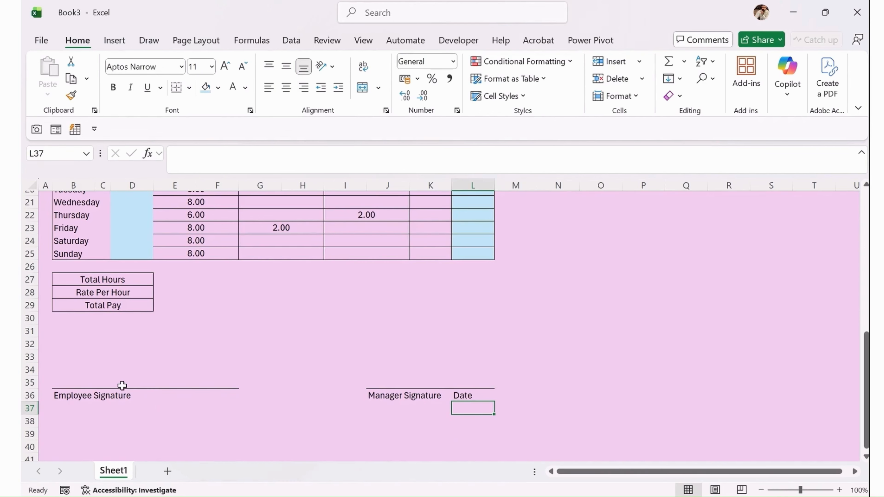
click(116, 374)
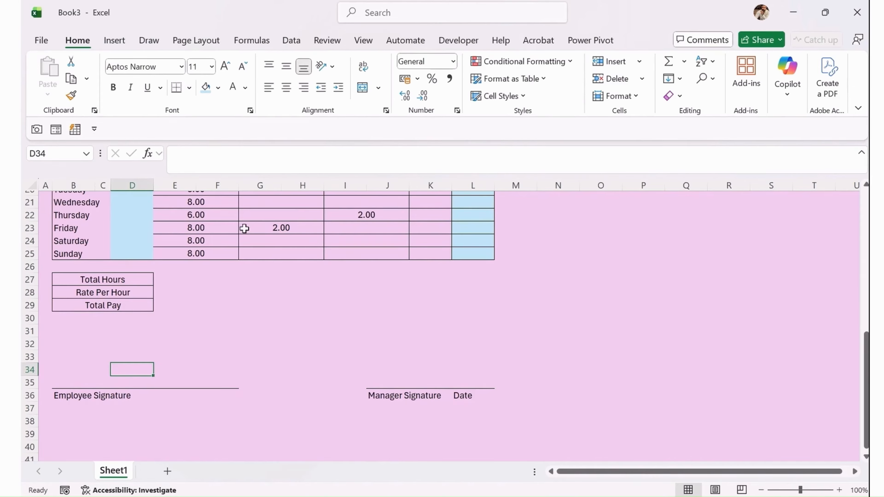
click(153, 47)
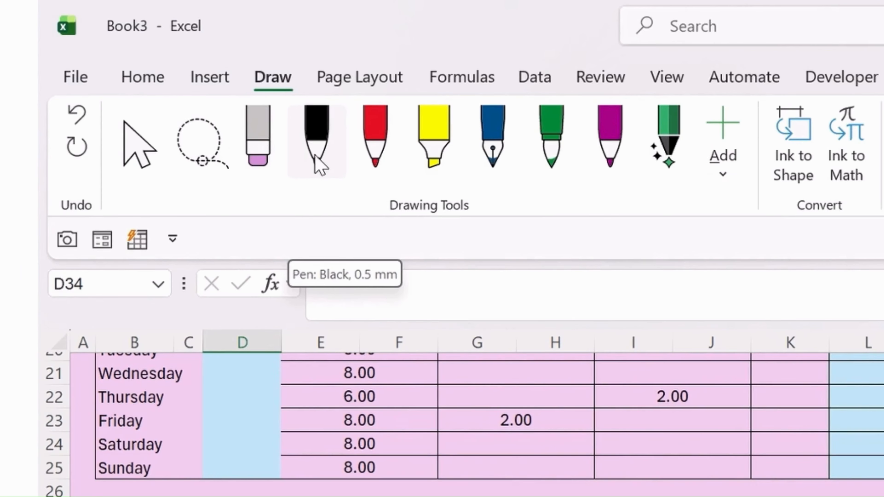
Ink a black-pen signature above Employee Signature, then a thicker one above Manager Signature.
click(318, 162)
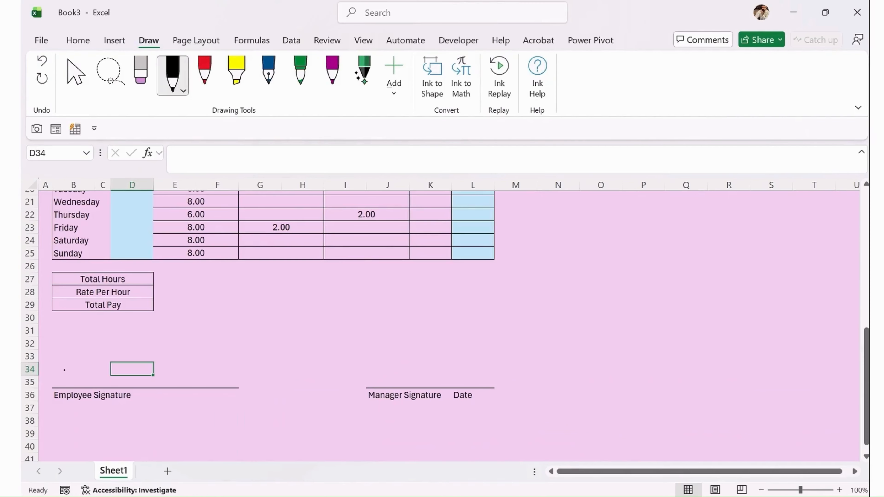
mouse_move(64, 356)
mouse_down()
mouse_move(113, 375)
mouse_move(209, 350)
mouse_up()
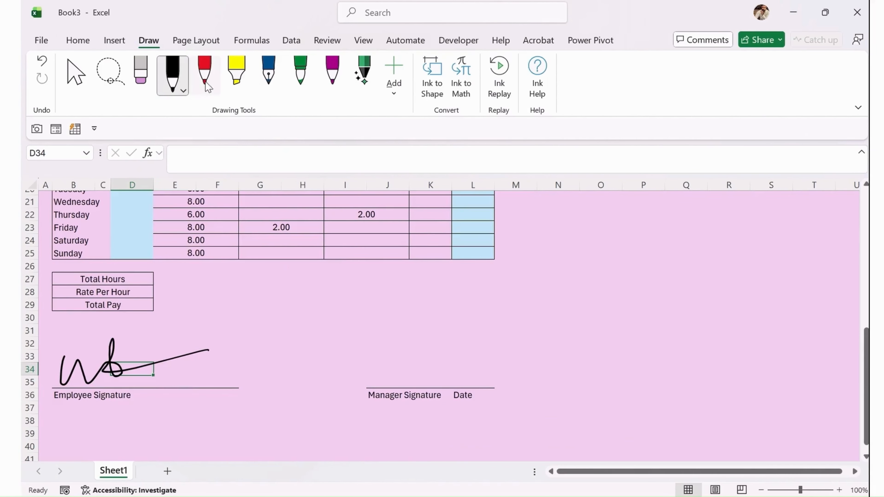
click(182, 91)
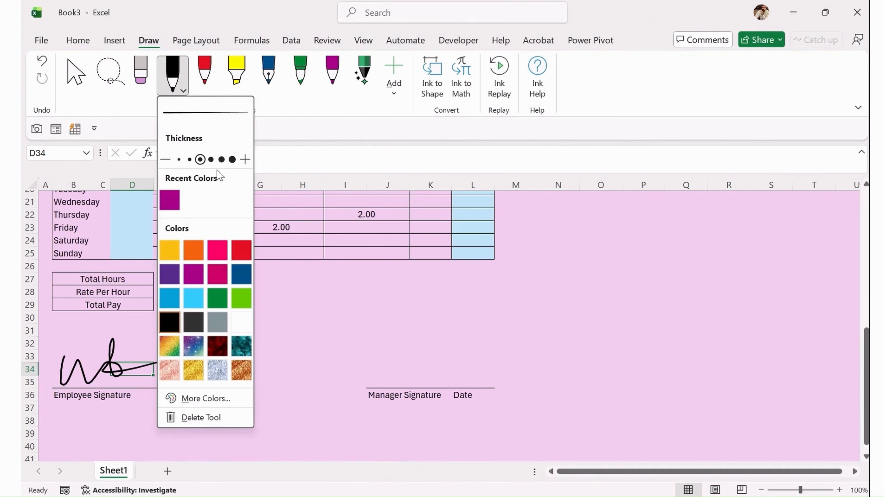
click(212, 160)
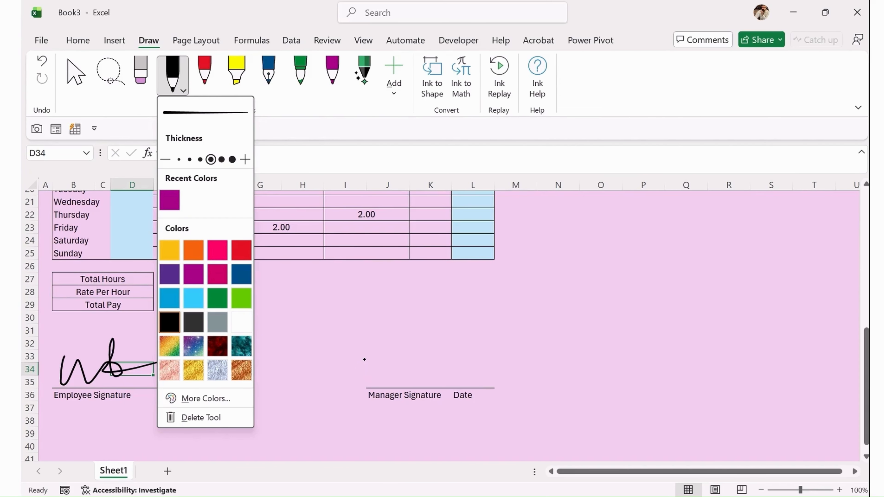
mouse_move(364, 355)
mouse_down()
mouse_move(370, 347)
mouse_move(389, 397)
mouse_up()
mouse_move(390, 368)
mouse_down()
mouse_move(405, 368)
mouse_move(420, 386)
mouse_move(443, 372)
mouse_up()
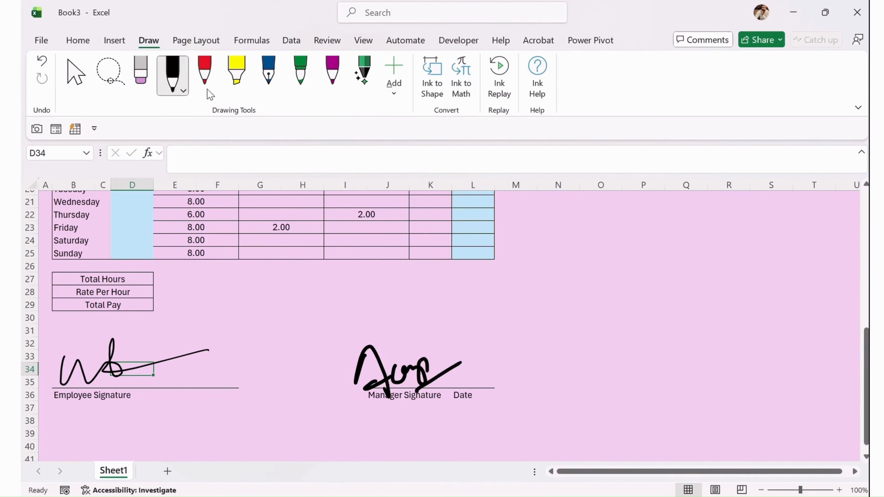
click(75, 74)
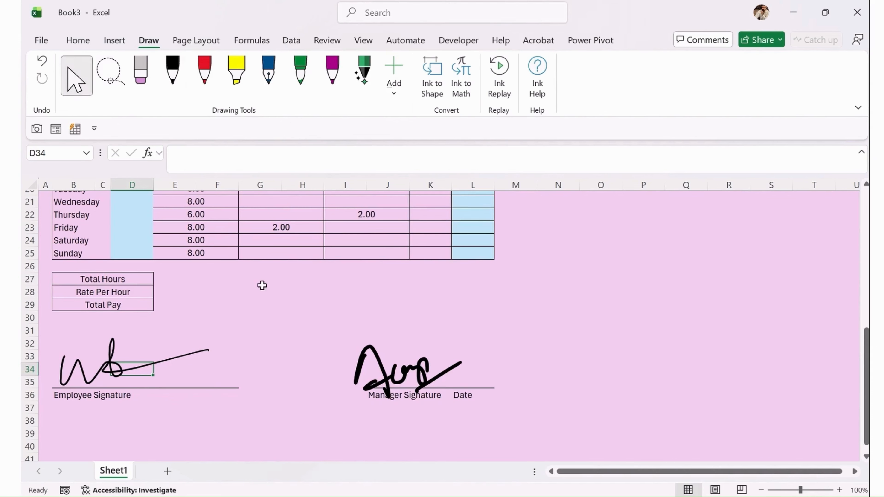
Deselect the manager's ink signature, returning to normal cell selection.
click(249, 313)
click(271, 297)
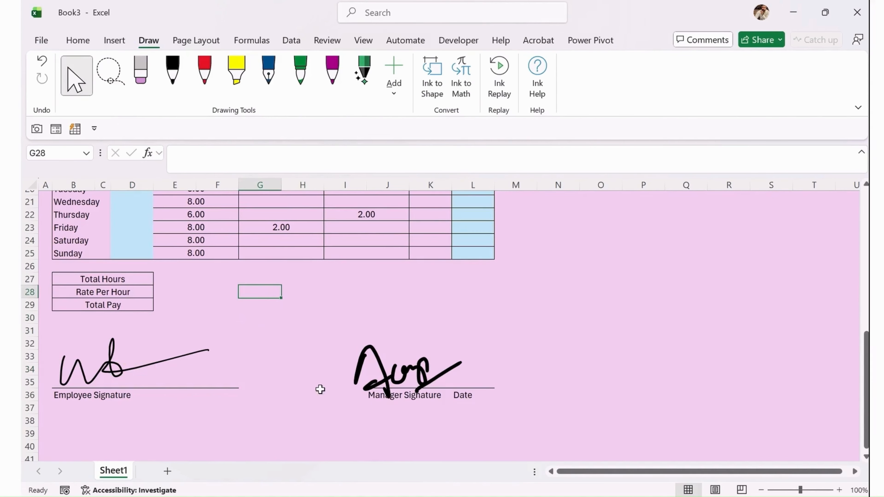
scroll(315, 384, up, 3)
scroll(280, 302, up, 4)
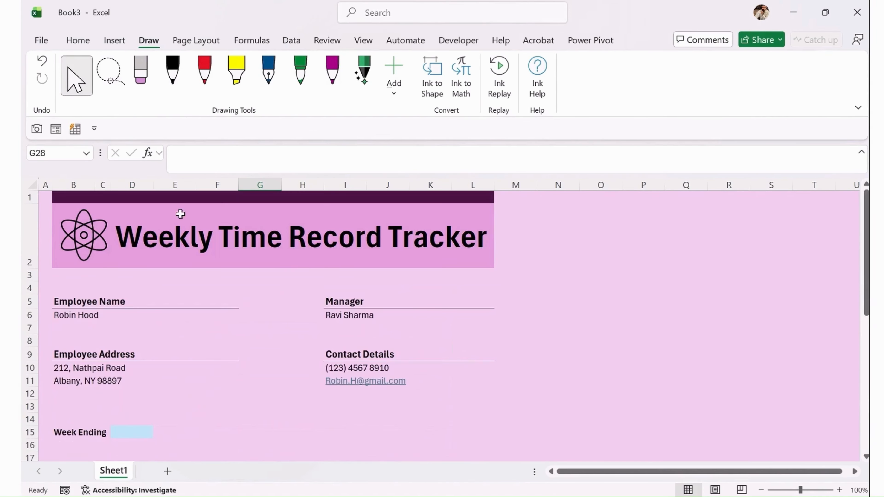
scroll(290, 278, down, 6)
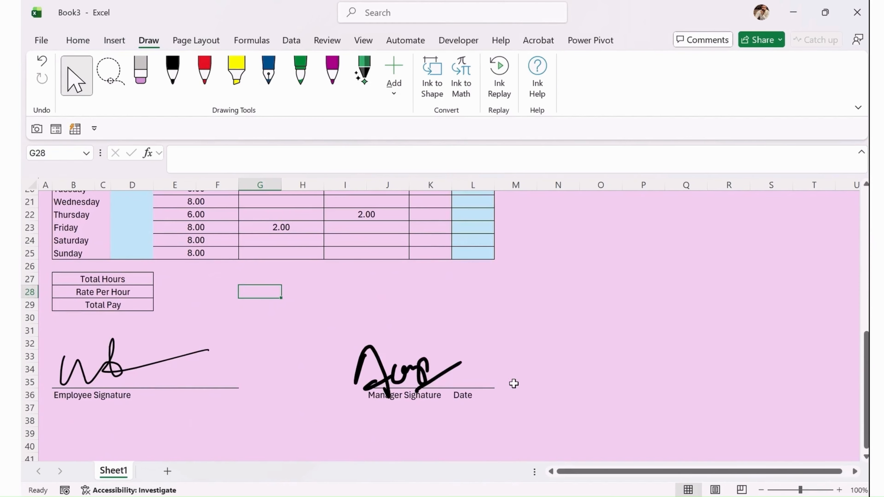
click(463, 395)
click(360, 352)
click(273, 306)
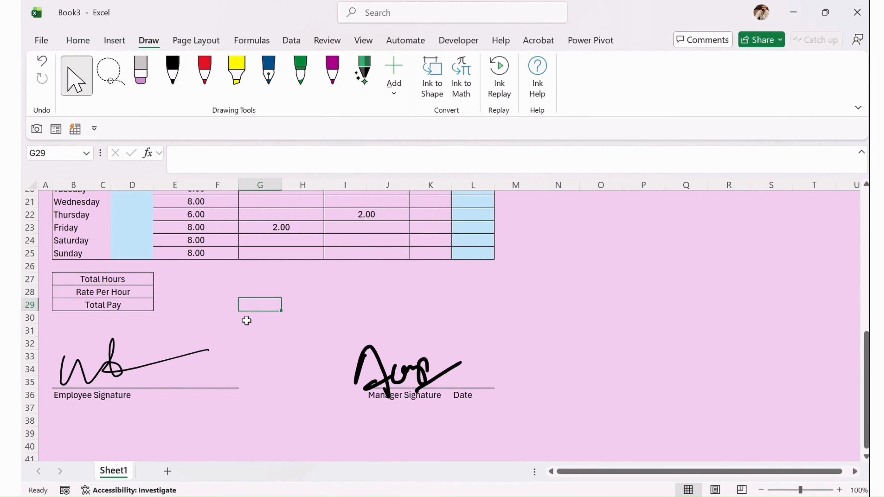
Select the value cells beside Total Hours.
click(194, 280)
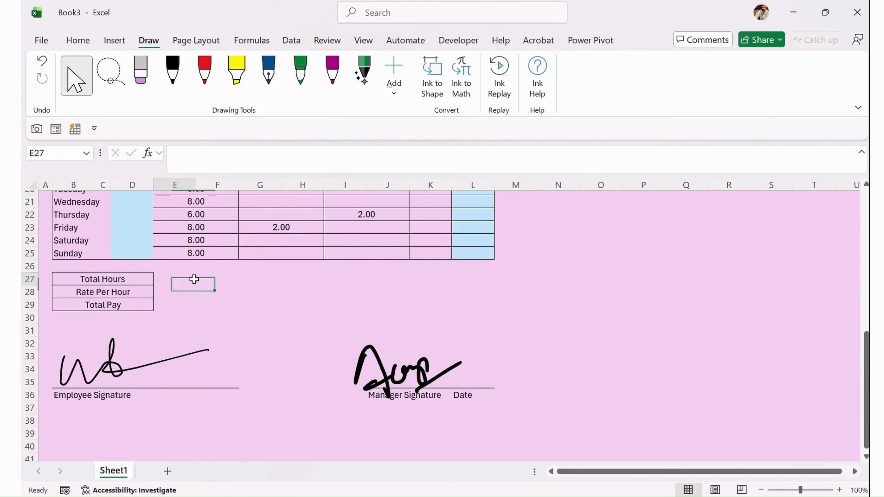
drag(194, 280, 221, 278)
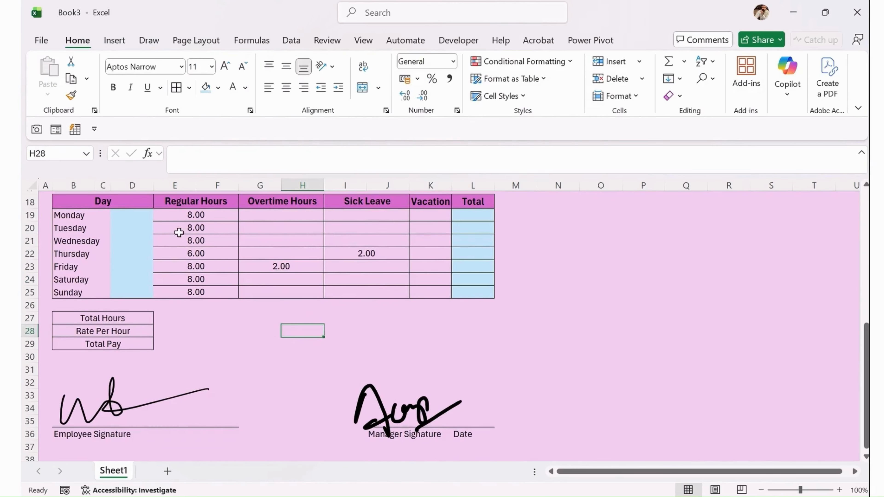
drag(182, 318, 207, 339)
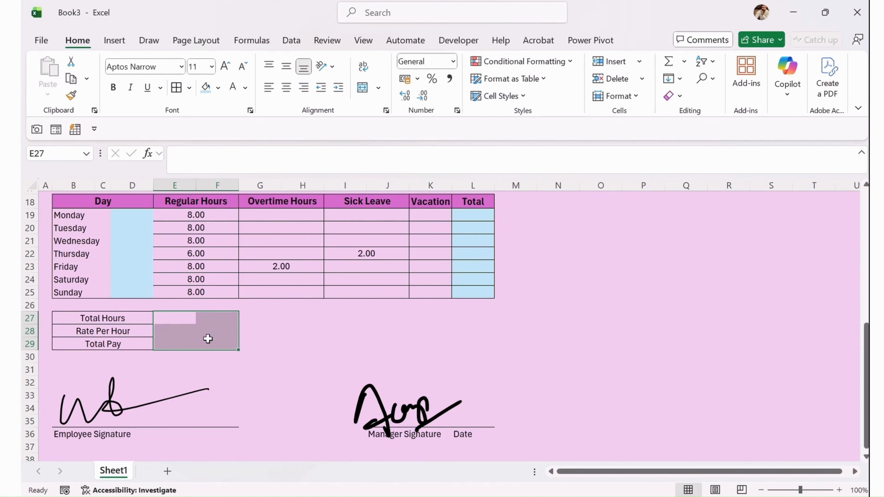
Undo an accidental block move and paint Regular Hours formatting onto the E27:F29 totals cells.
drag(176, 312, 177, 299)
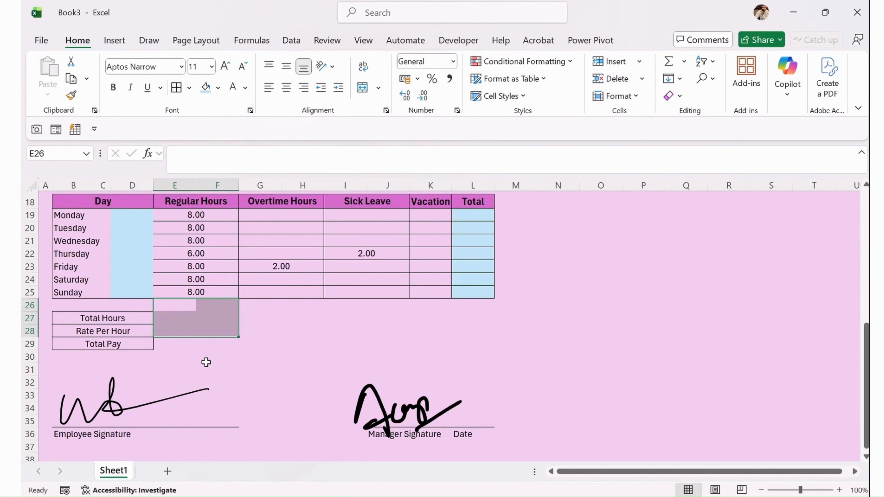
key(ctrl+z)
drag(182, 316, 216, 322)
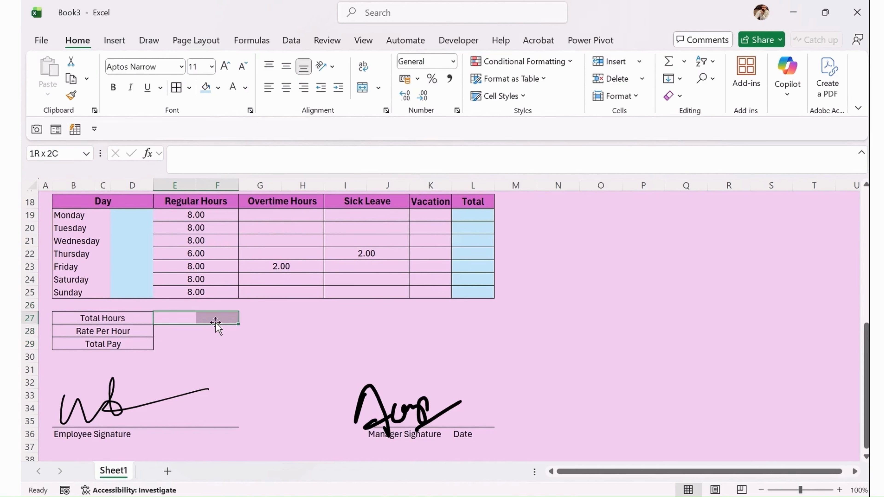
click(175, 280)
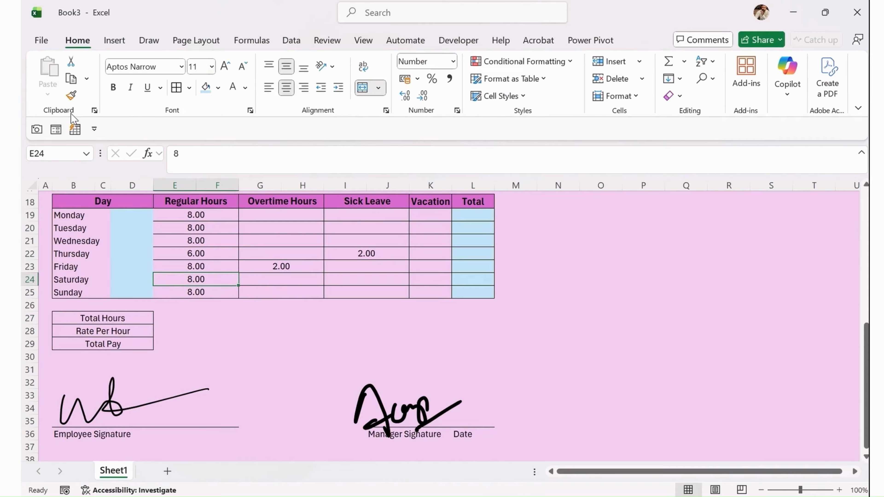
click(71, 95)
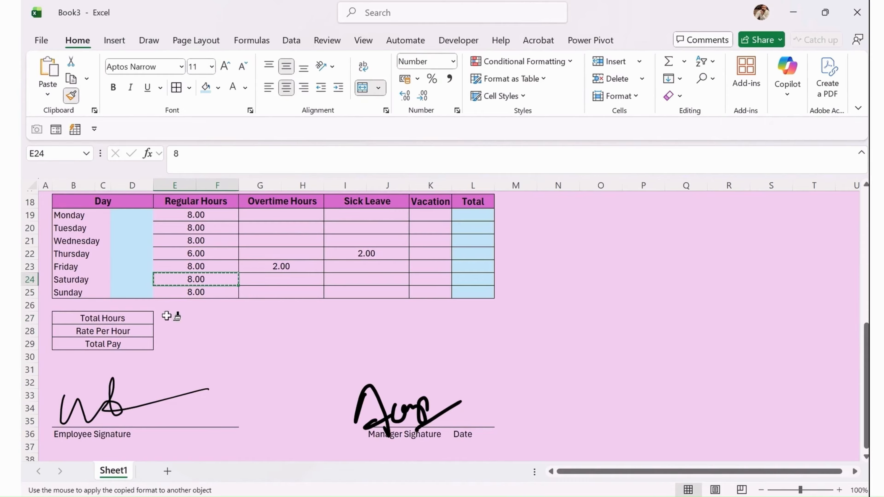
drag(171, 315, 227, 346)
click(195, 315)
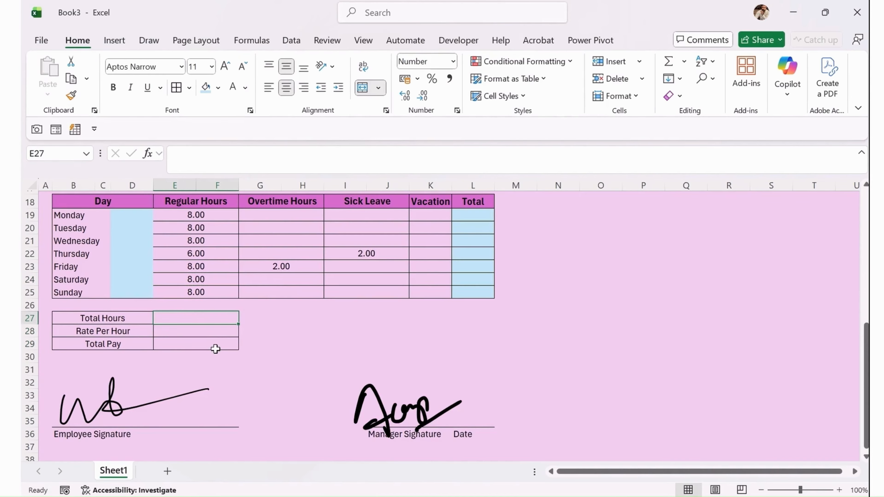
key(shift+Down)
key(shift+Down)
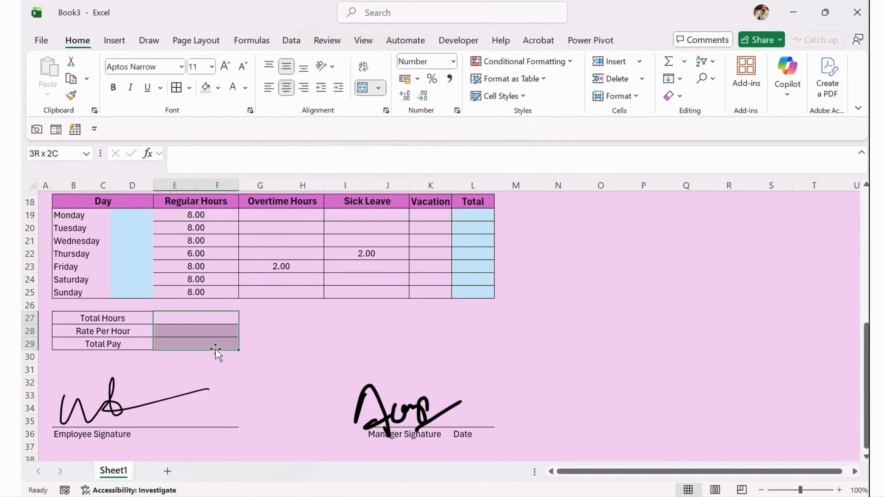
key(Right)
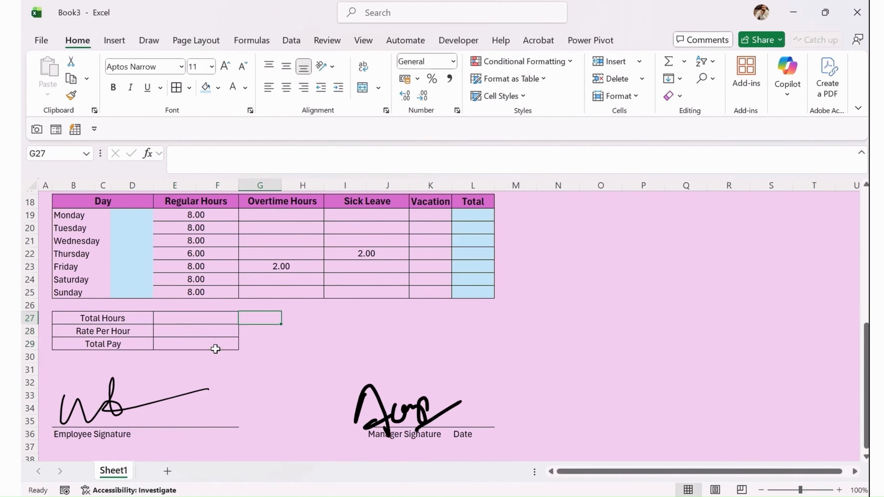
Format-paint the Overtime Hours and Sick Leave bordered styles onto their totals cells.
click(266, 282)
click(71, 95)
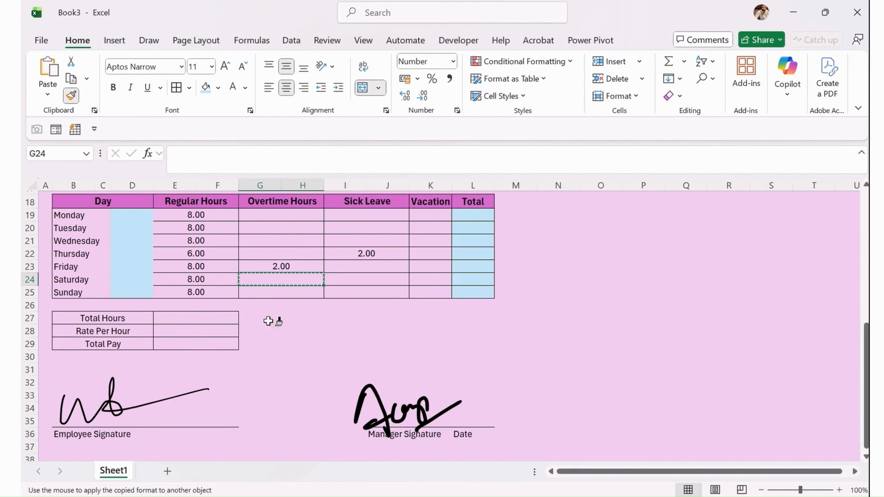
mouse_move(267, 321)
mouse_down()
mouse_move(286, 338)
mouse_move(324, 344)
mouse_up()
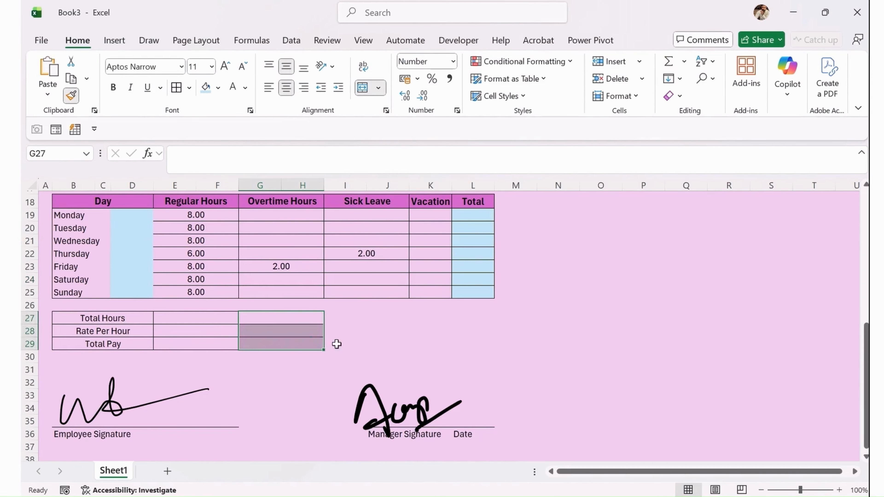
click(360, 283)
click(71, 95)
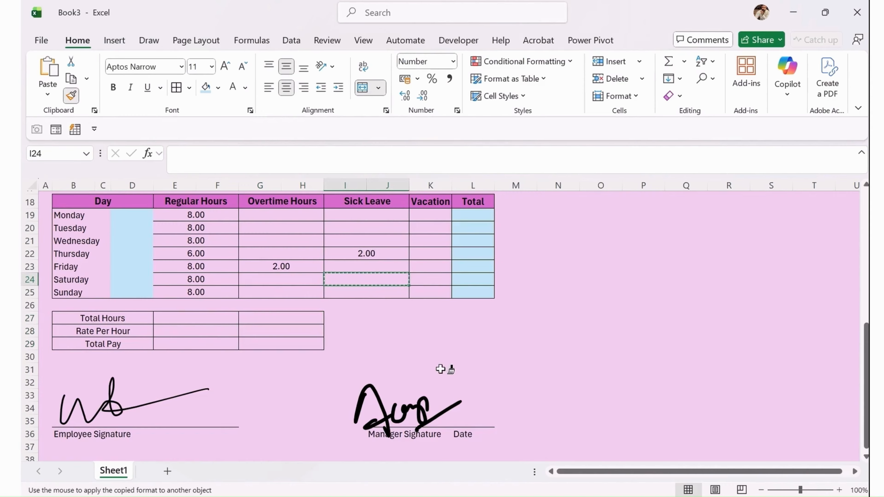
drag(369, 318, 389, 343)
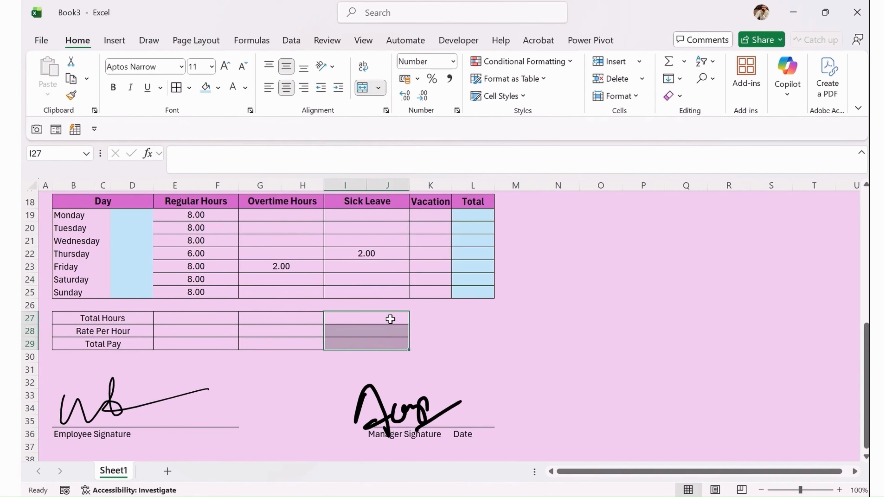
Paint the bordered Vacation format onto the Vacation and Total column totals cells.
click(466, 311)
click(439, 319)
click(436, 278)
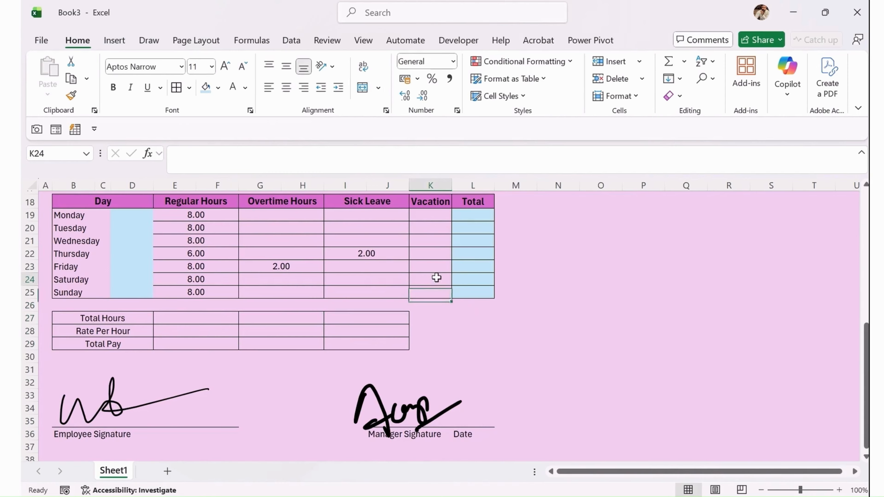
drag(448, 315, 442, 345)
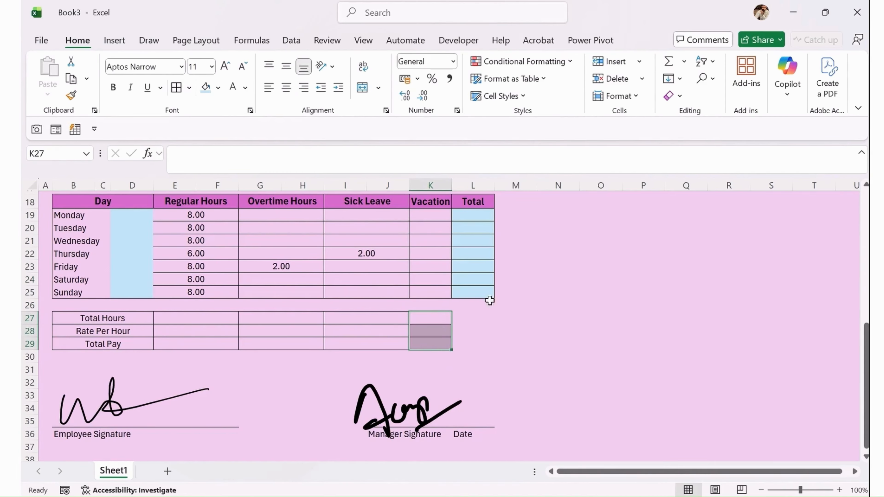
click(499, 314)
drag(471, 317, 474, 345)
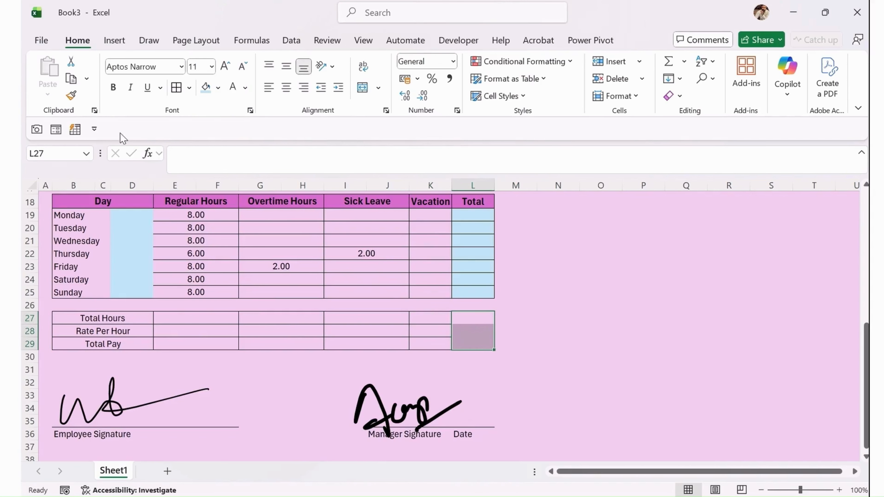
click(520, 306)
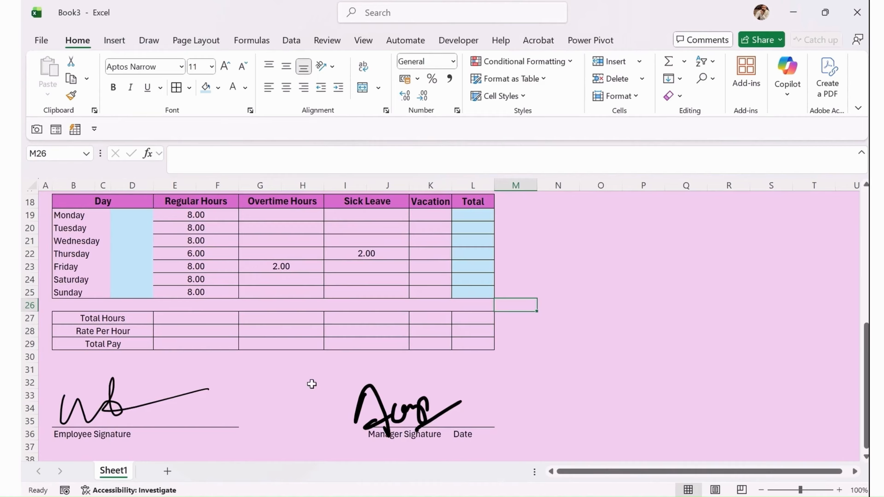
Bold the Total Hours, Rate Per Hour and Total Pay labels.
drag(128, 316, 129, 343)
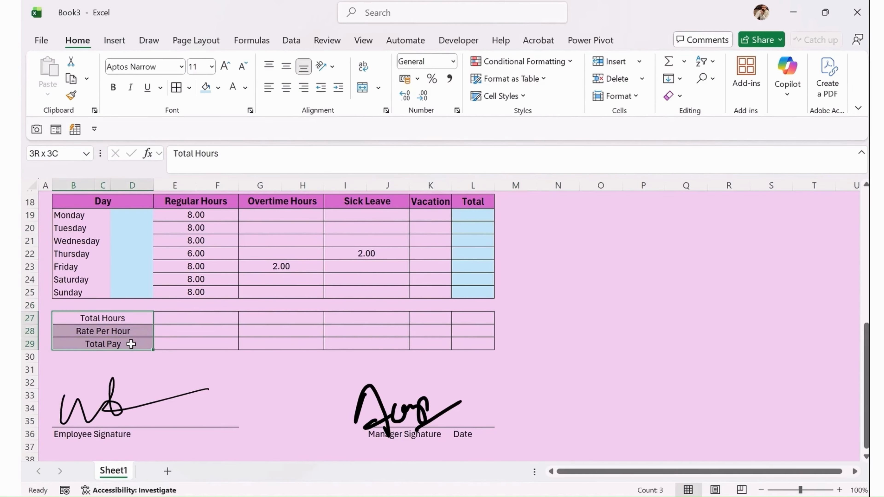
click(113, 87)
click(213, 357)
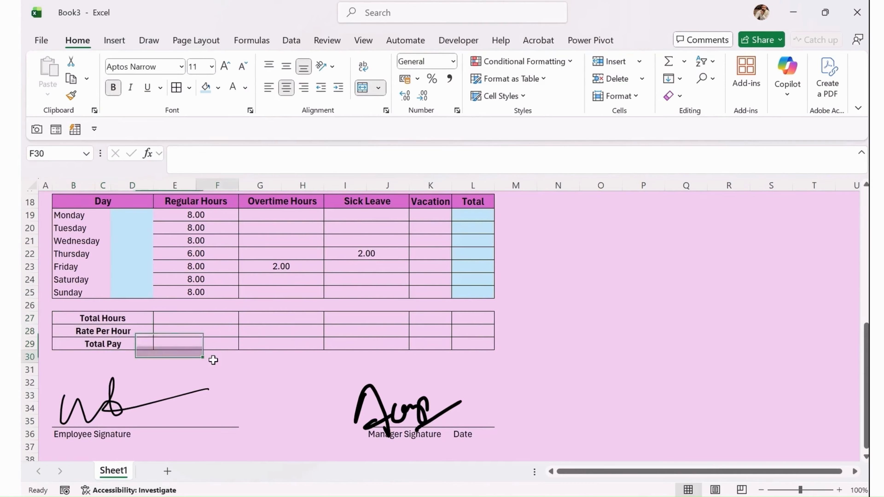
Italicize the day names Monday through Sunday.
scroll(207, 365, up, 3)
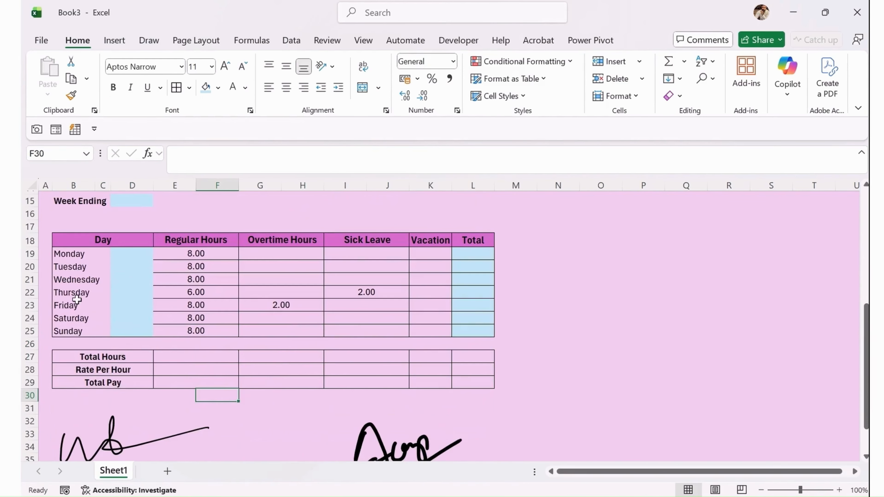
scroll(80, 299, down, 2)
drag(103, 257, 73, 331)
click(131, 88)
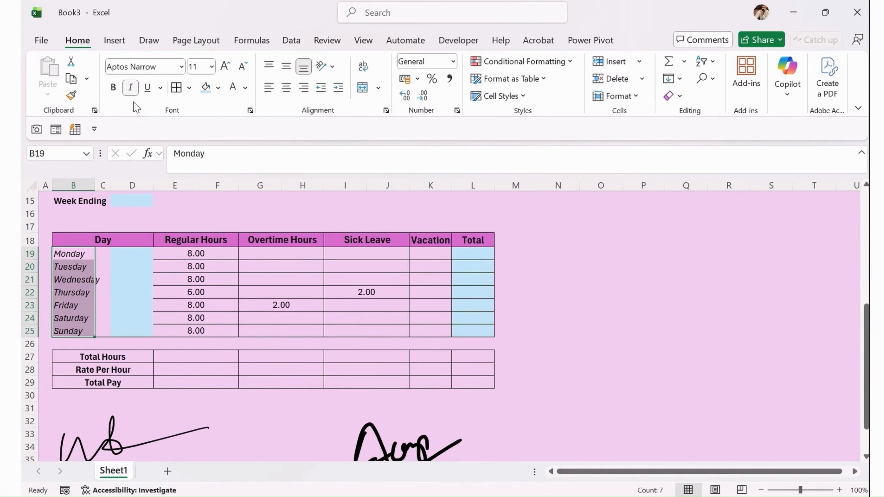
click(128, 276)
click(94, 258)
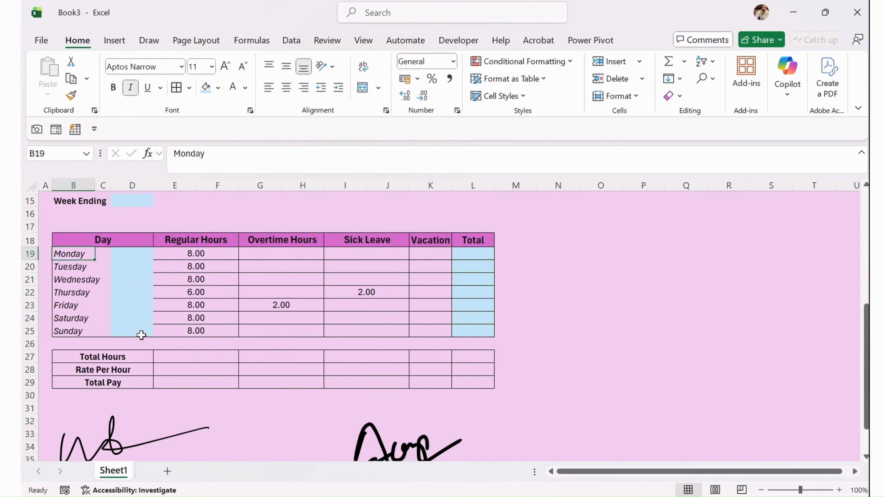
scroll(175, 358, up, 1)
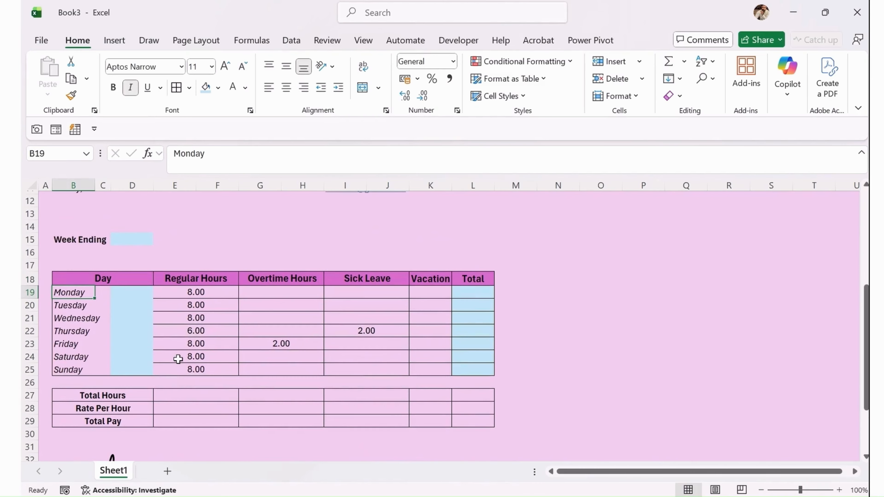
scroll(178, 359, down, 2)
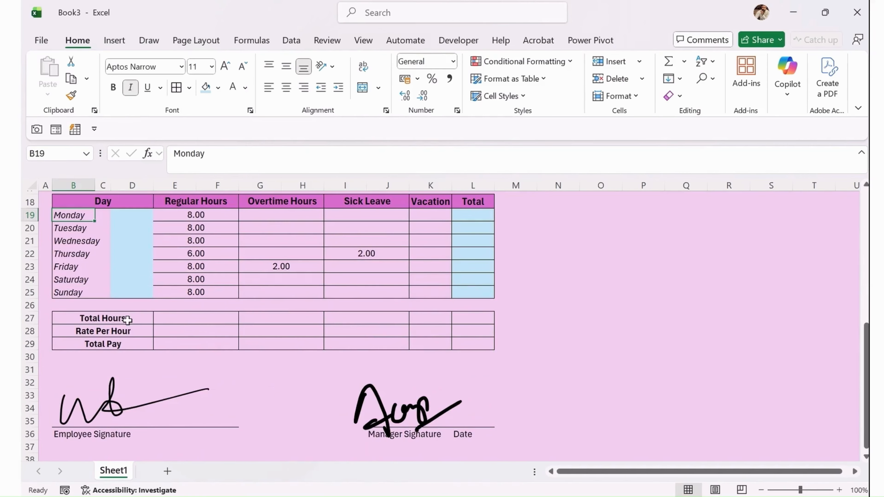
drag(127, 316, 477, 342)
Left-align the total labels and shade the Total Pay row B29:L29 a deeper pink.
click(270, 90)
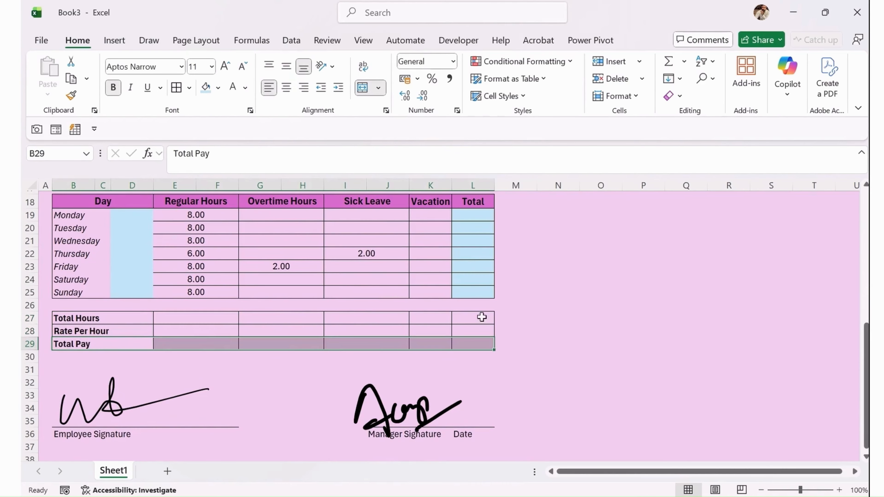
click(217, 88)
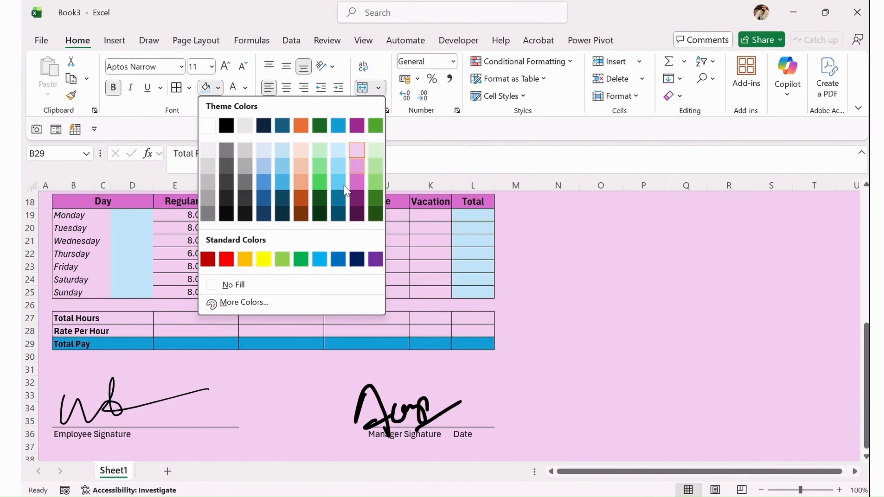
click(359, 169)
click(361, 325)
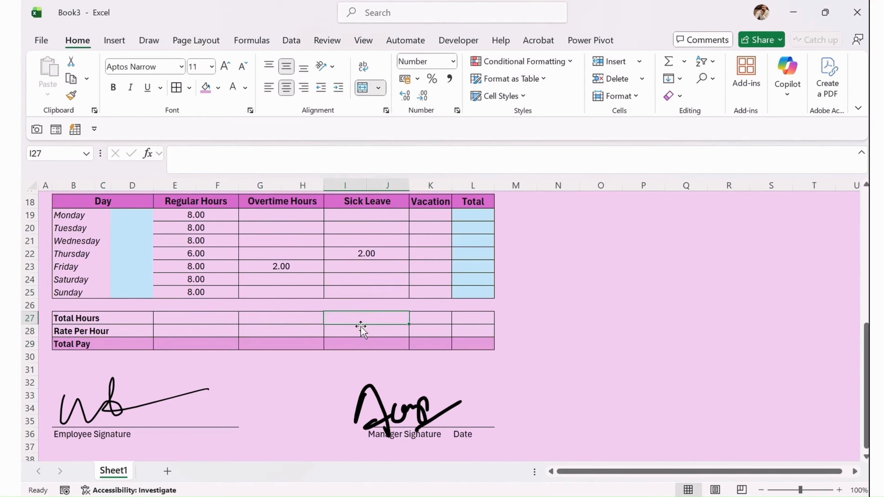
scroll(362, 329, up, 5)
scroll(378, 284, down, 7)
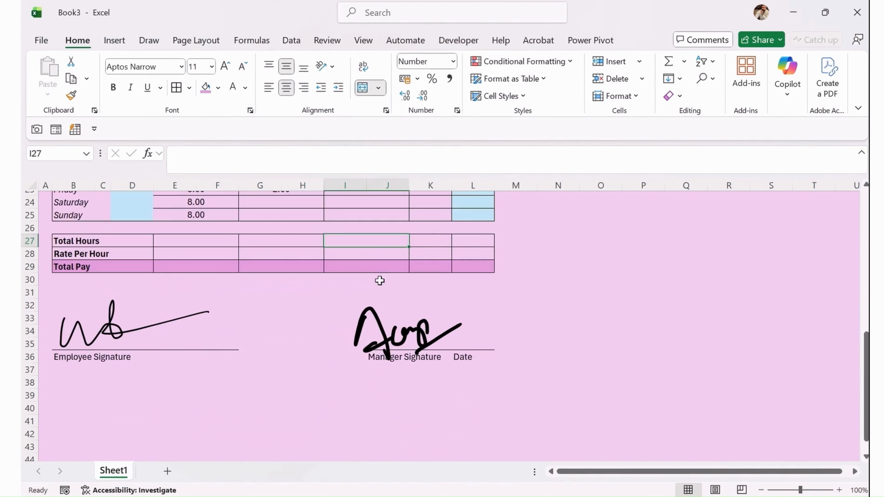
Fill A39:M39 dark purple and shrink row 39 into a thin footer band.
drag(44, 392, 508, 392)
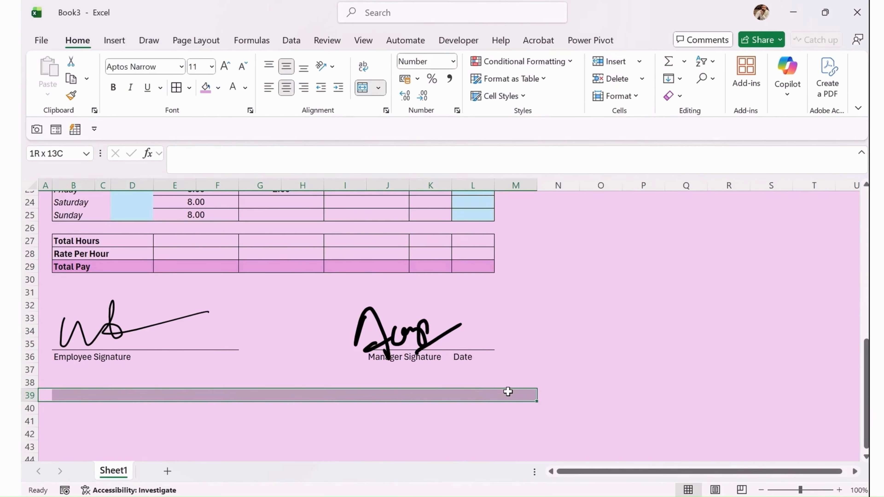
click(217, 88)
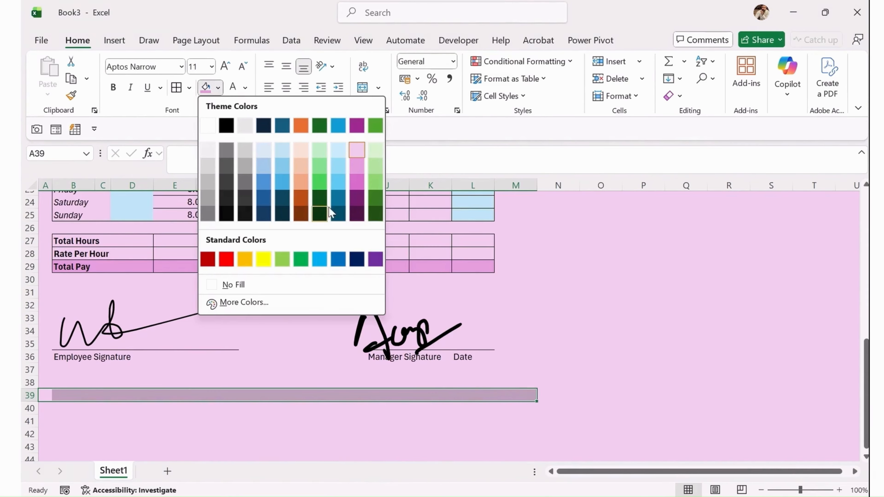
click(357, 213)
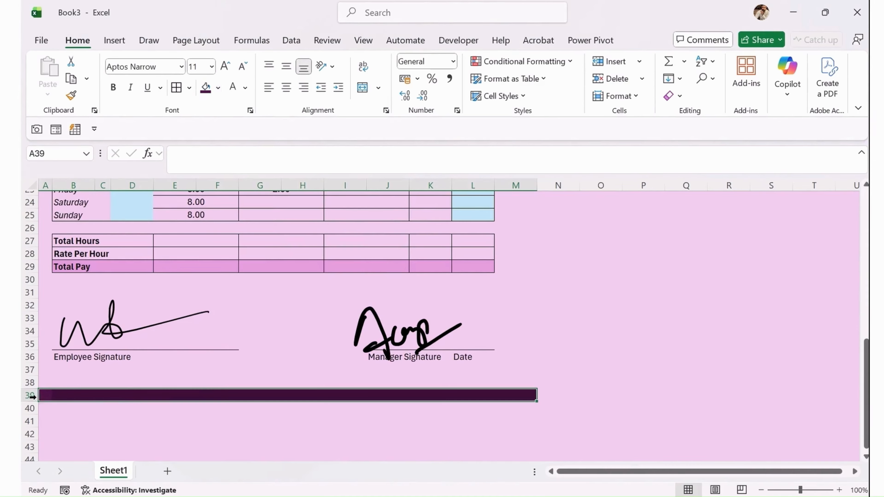
drag(32, 401, 32, 393)
click(468, 380)
click(511, 355)
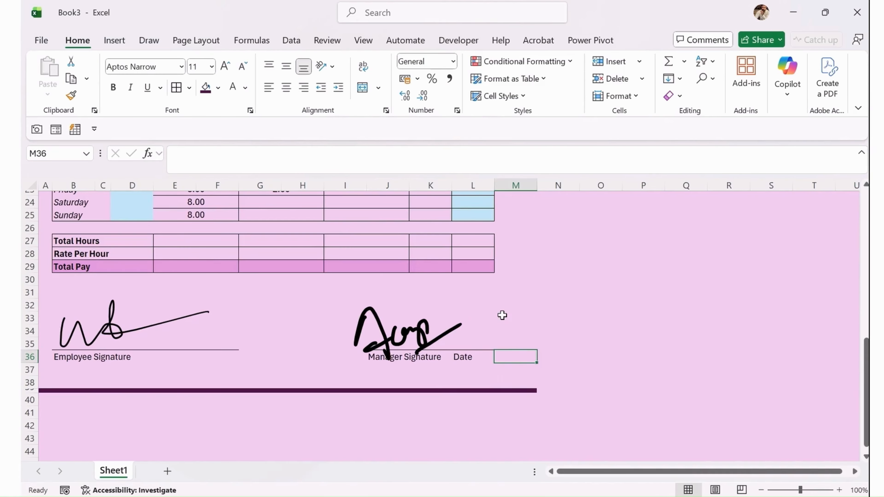
Turn italics off for the day names in column B.
scroll(502, 315, up, 2)
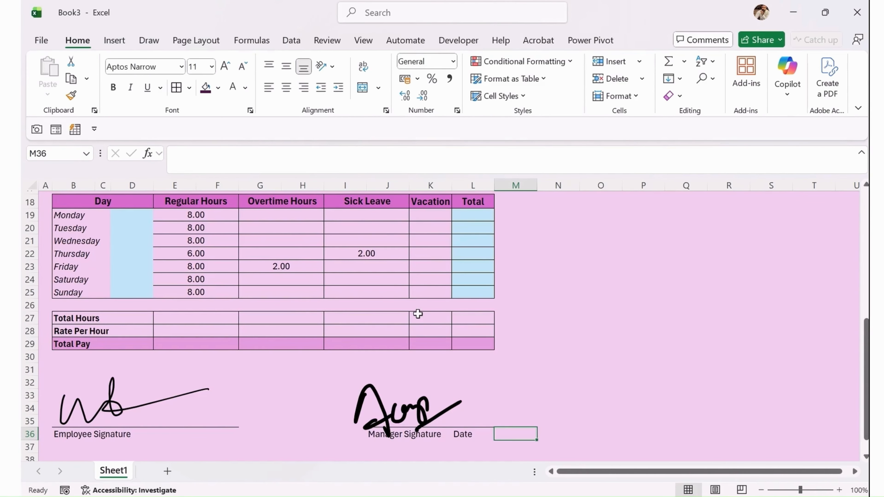
click(225, 320)
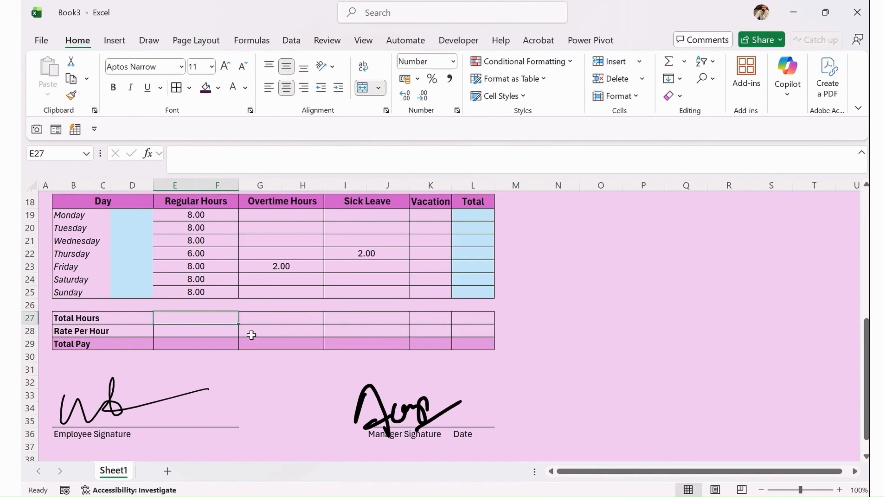
drag(78, 222, 71, 294)
click(130, 88)
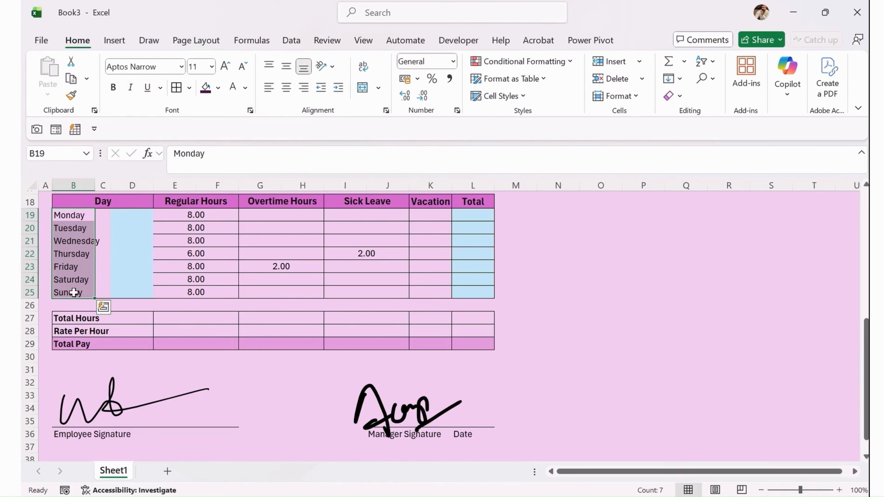
click(333, 315)
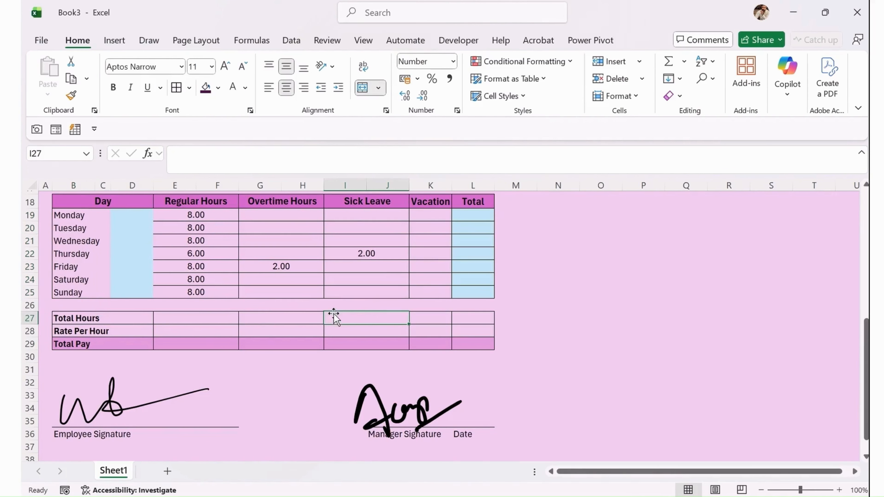
scroll(211, 330, up, 6)
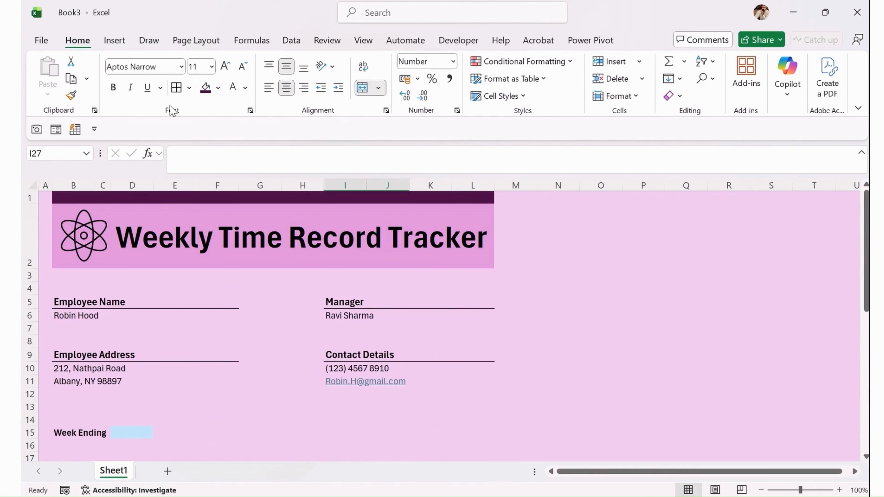
click(182, 67)
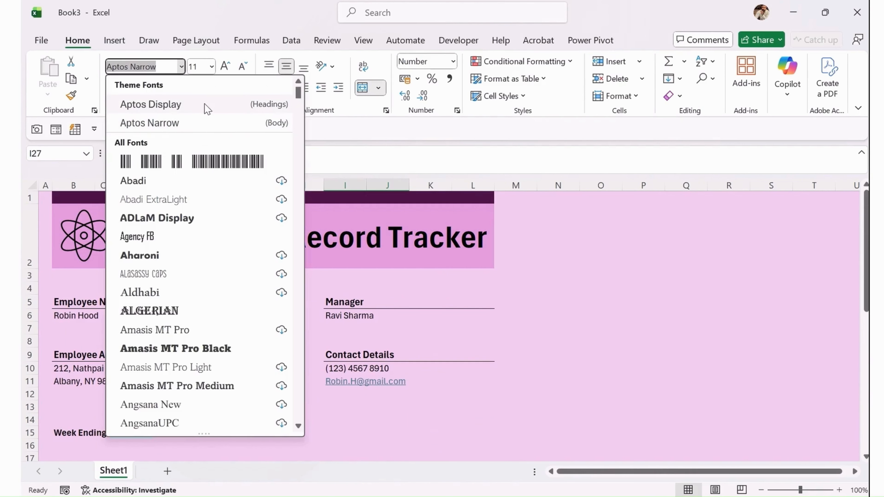
key(Escape)
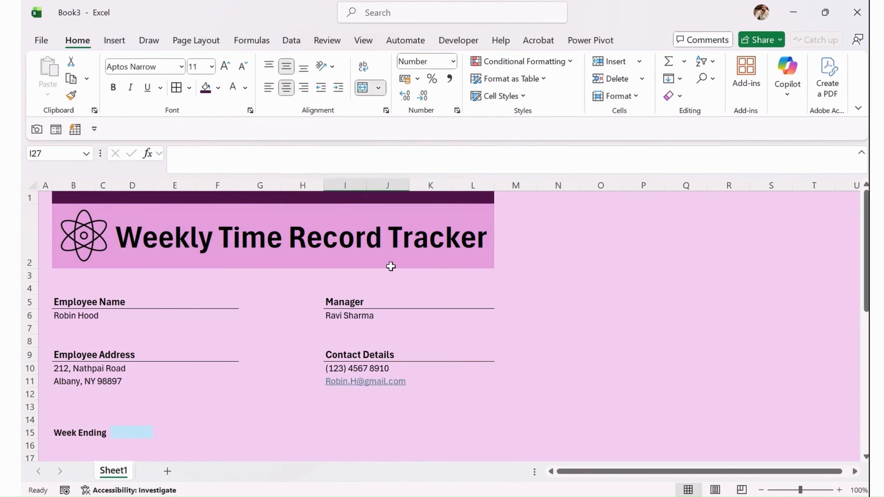
scroll(367, 314, down, 7)
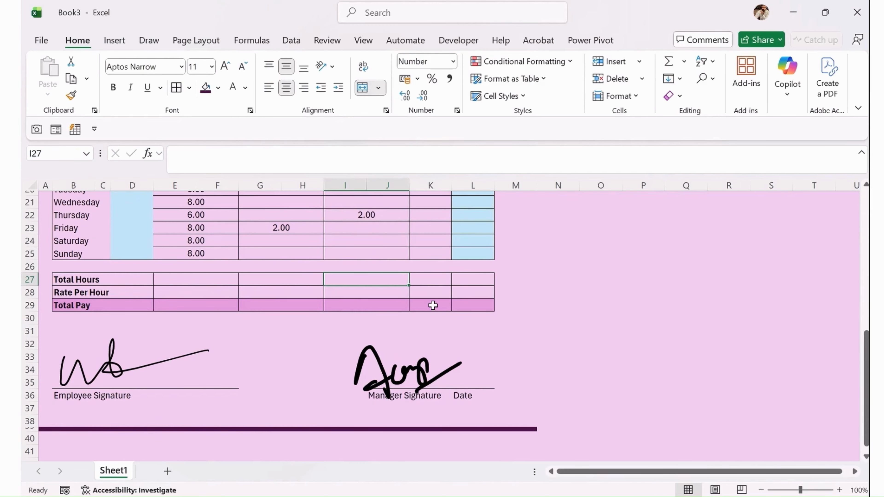
click(203, 278)
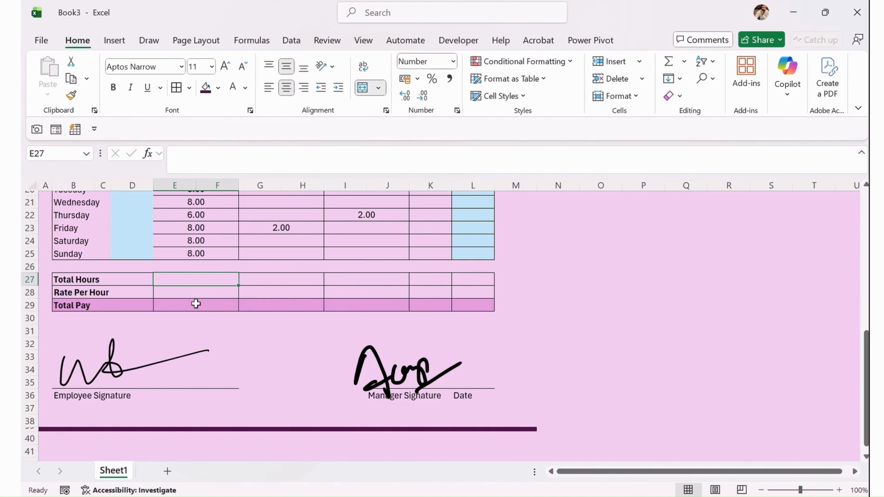
Enter a Rate Per Hour of 25 in E28 and format it as $ English (United States) Accounting.
click(208, 293)
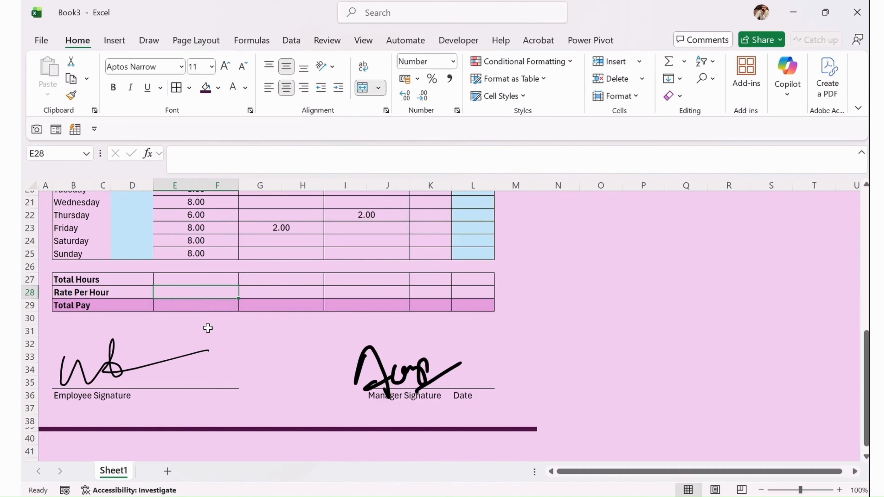
text(25)
key(Return)
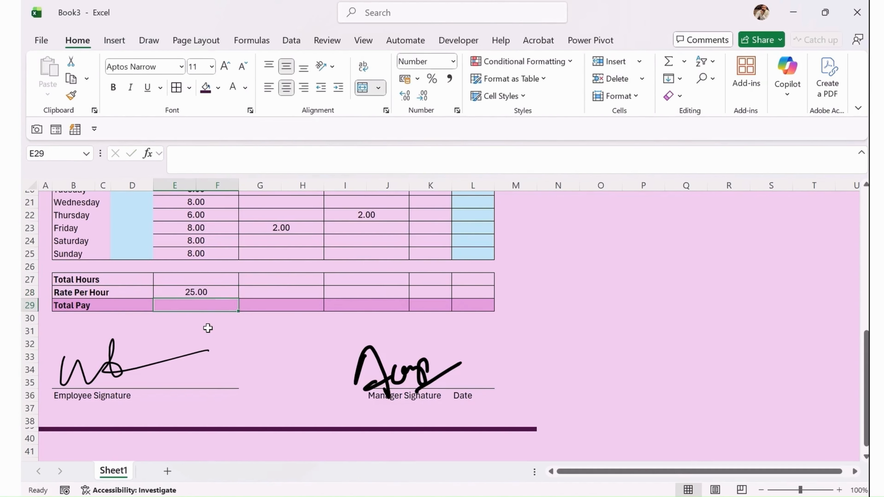
click(203, 292)
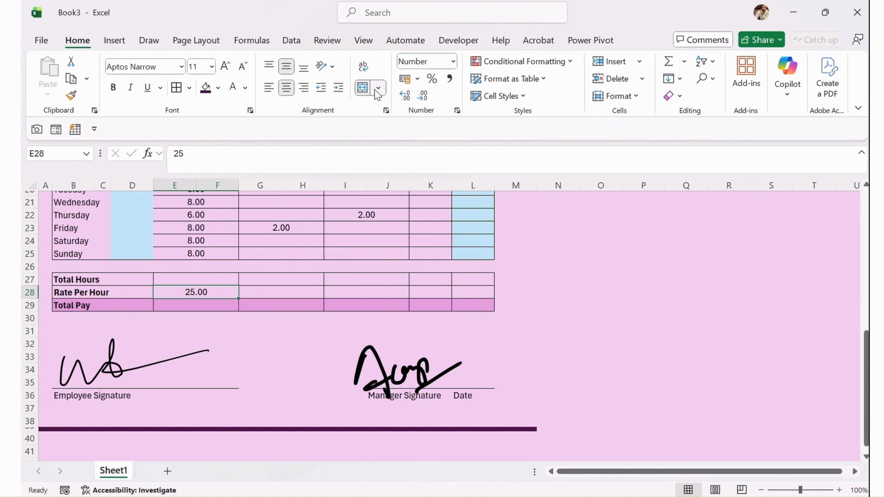
click(417, 79)
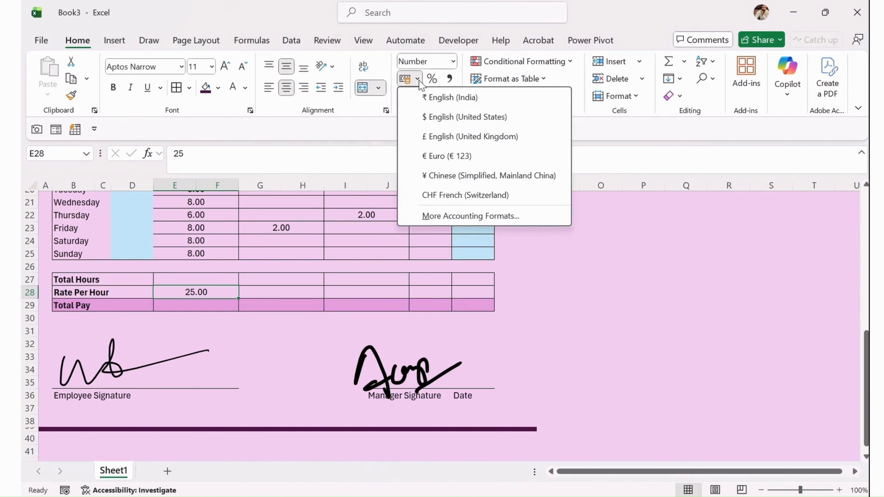
click(464, 116)
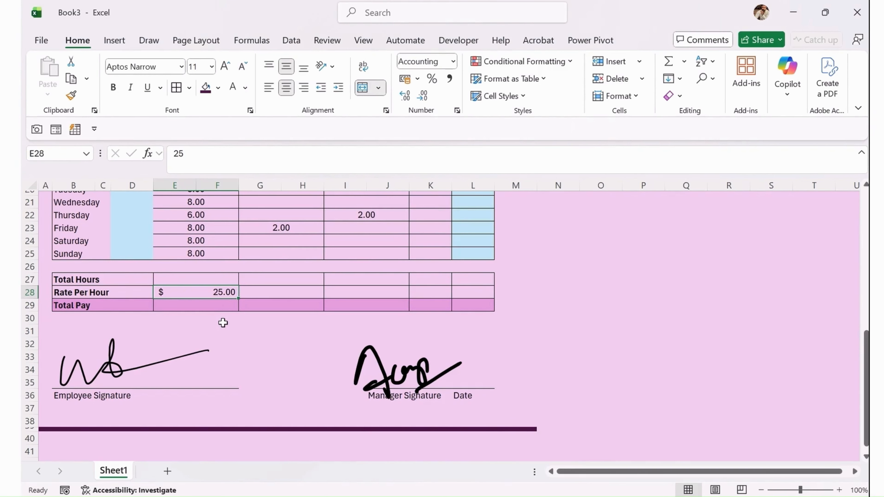
Select the first Total Pay cell, E29.
drag(223, 306, 473, 305)
click(311, 355)
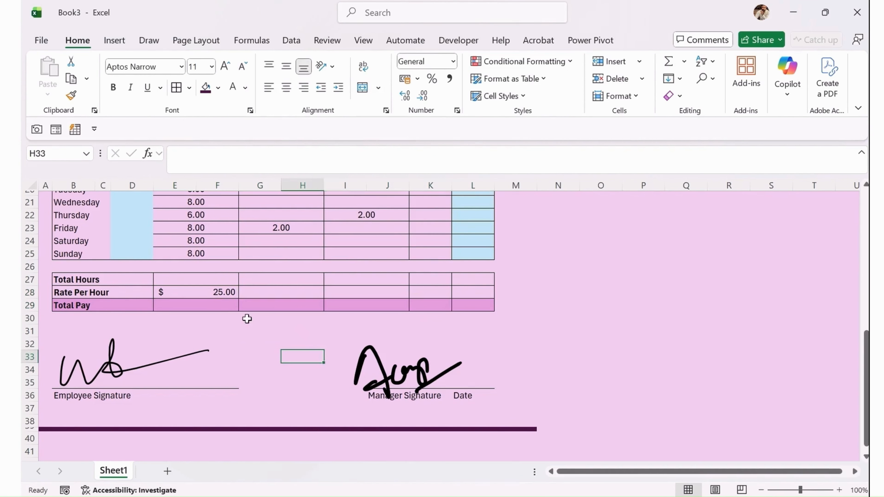
click(227, 305)
Enter =SUM(E27:F28) as the regular-hours Total Pay formula in E29.
text(=)
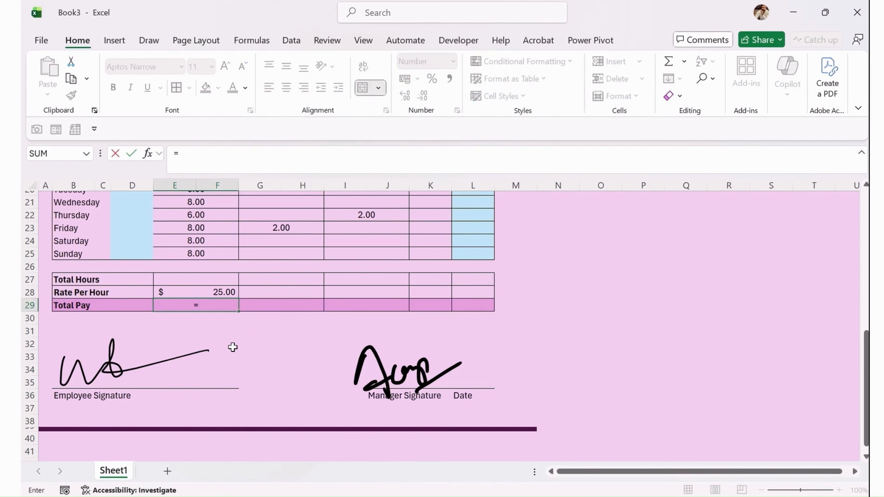
text(su)
key(Tab)
key(Up)
key(Up)
key(Up)
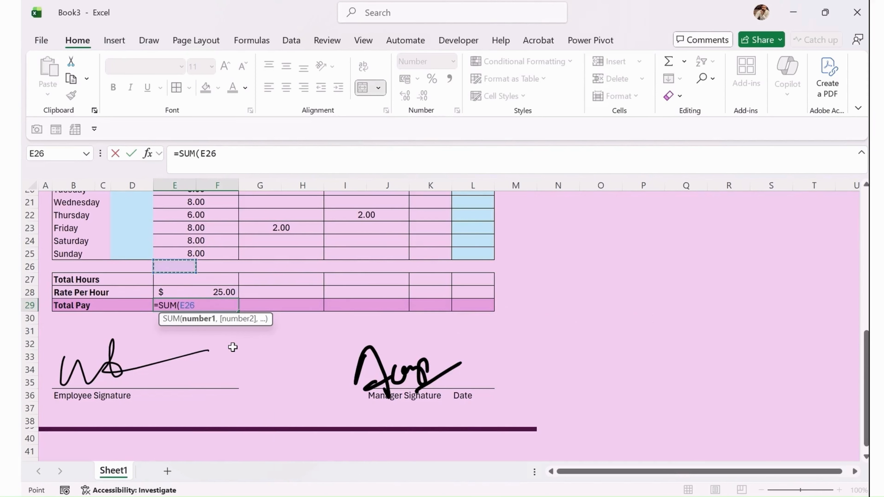
key(Right)
key(Down)
key(shift+Down)
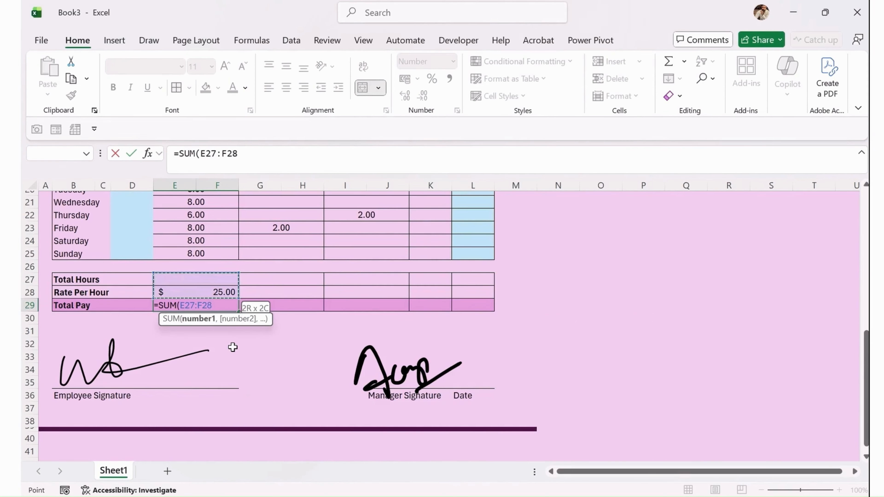
key(Return)
key(Up)
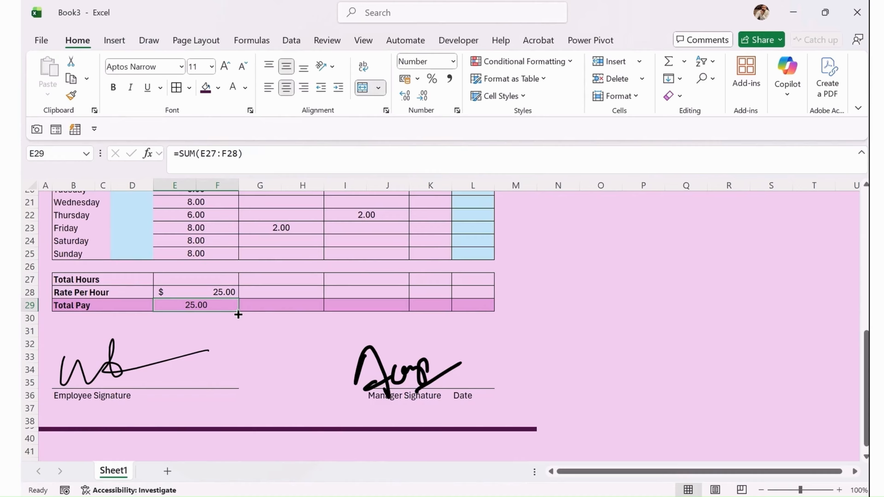
Copy the E29 Total Pay formula into G29, I29 and K29.
drag(238, 314, 459, 312)
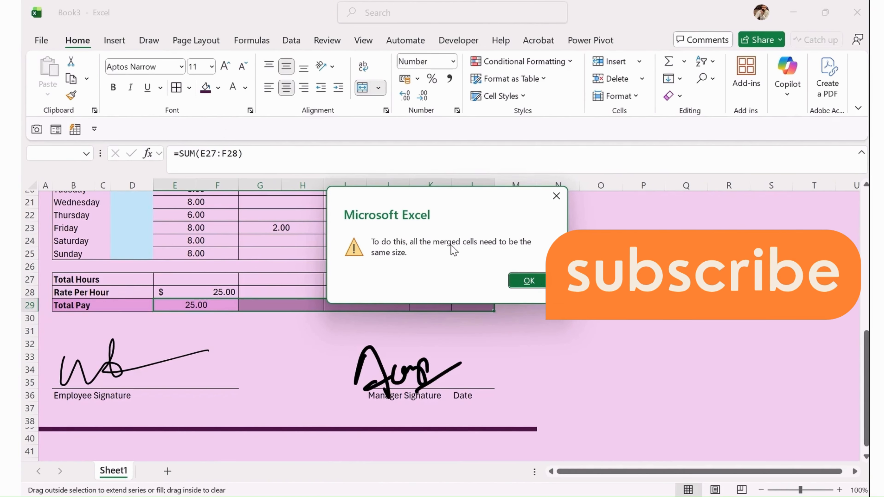
click(530, 280)
click(272, 344)
click(217, 305)
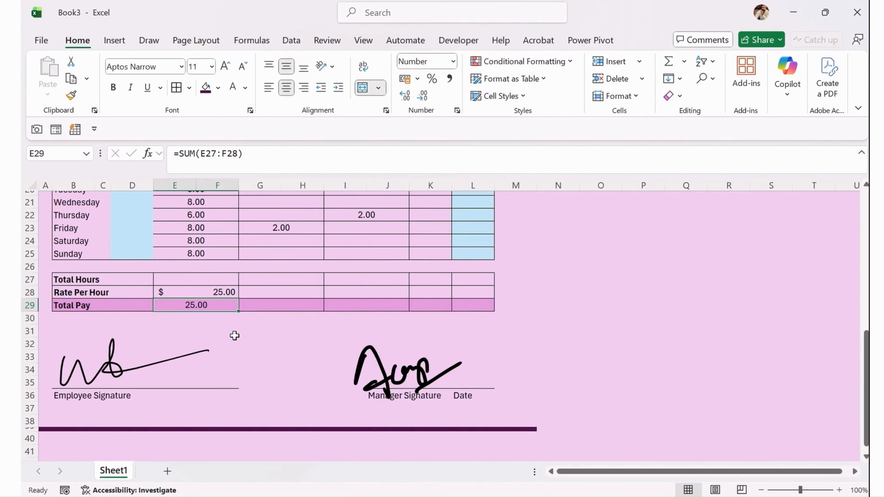
key(ctrl+c)
key(Right)
key(ctrl+v)
key(Right)
key(ctrl+v)
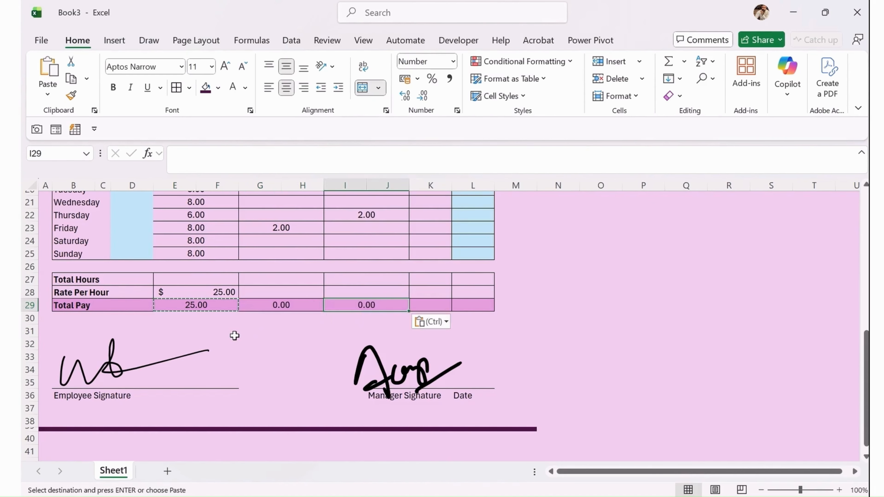
key(Right)
key(ctrl+v)
key(Return)
Fill K29:L29 purple so the whole Total Pay row matches.
click(448, 301)
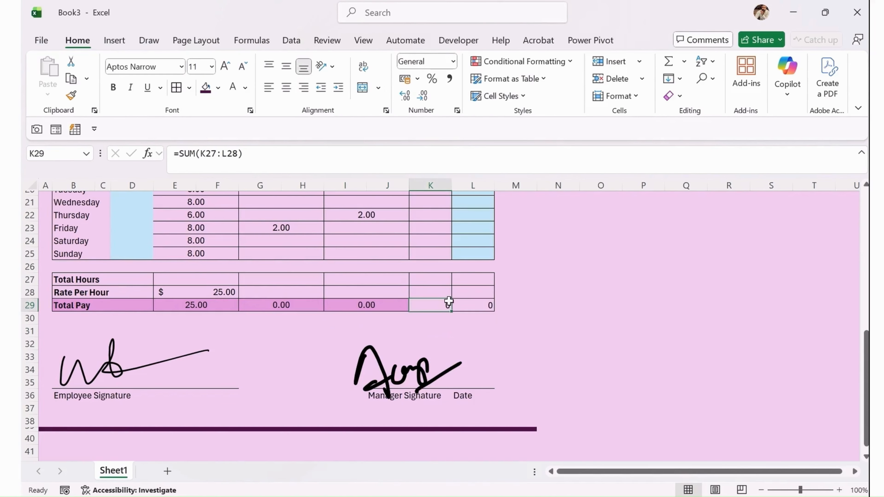
drag(449, 301, 470, 304)
click(218, 87)
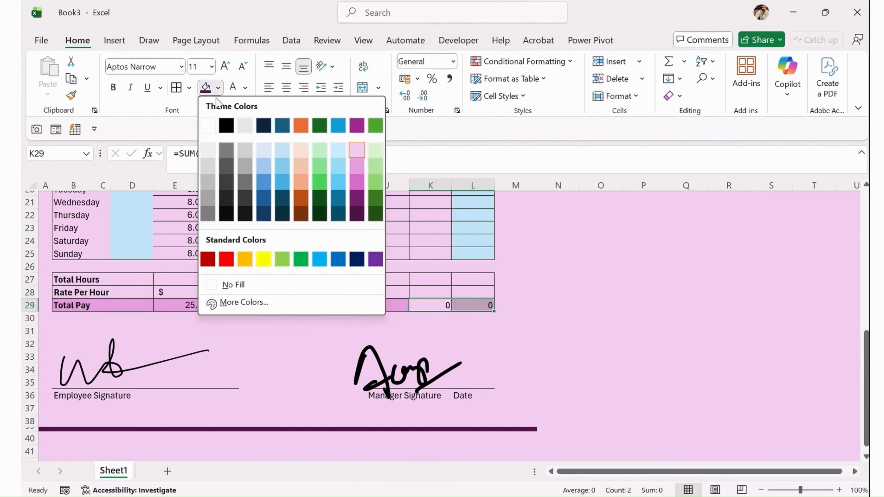
click(355, 172)
click(598, 305)
click(330, 303)
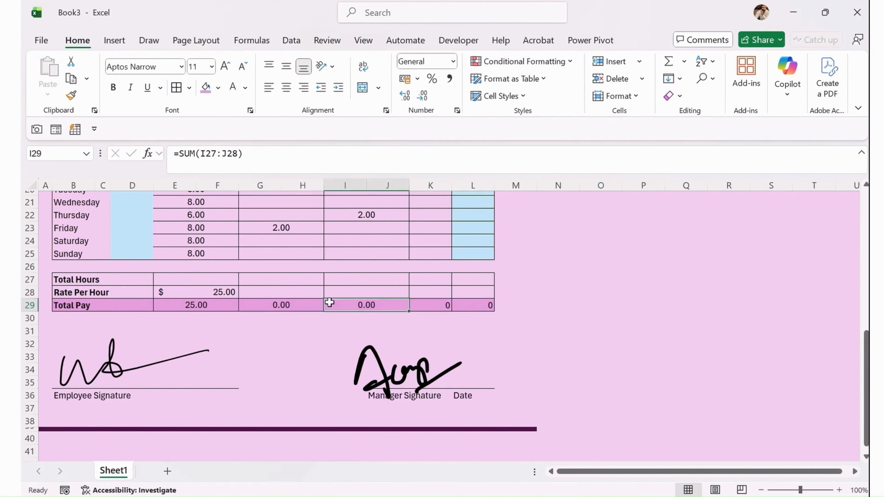
drag(329, 303, 446, 292)
click(319, 329)
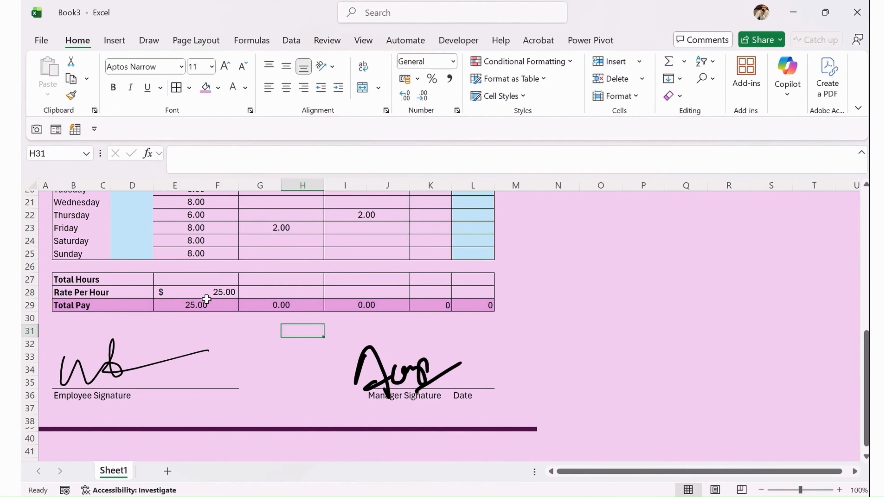
Total the week's Regular Hours in E27 with =SUM(E19:F25).
click(205, 279)
text(=su)
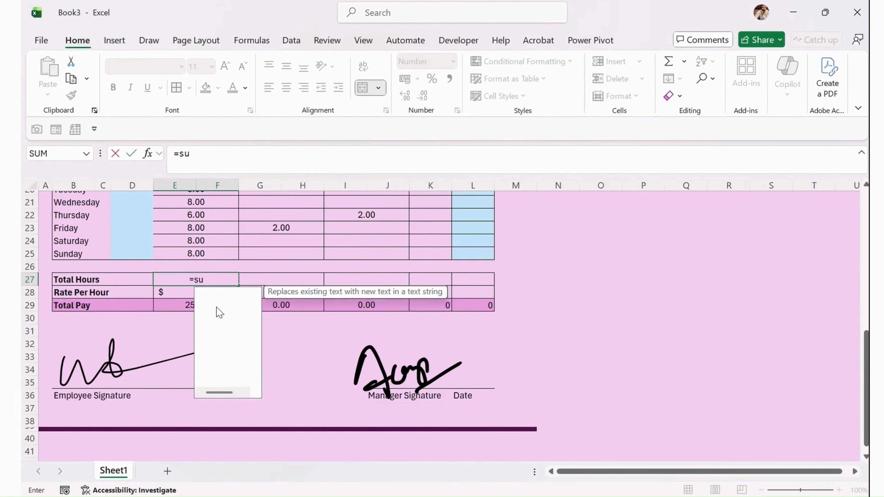
key(Tab)
scroll(222, 313, up, 2)
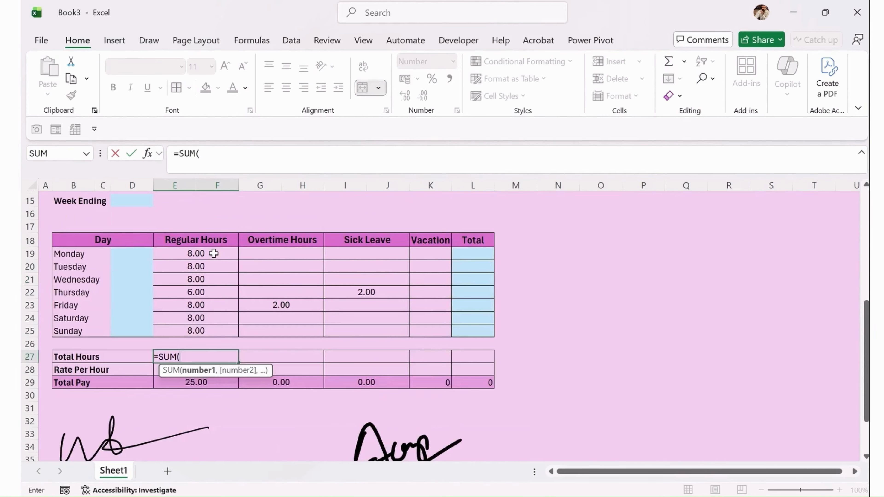
drag(213, 253, 211, 334)
key(Return)
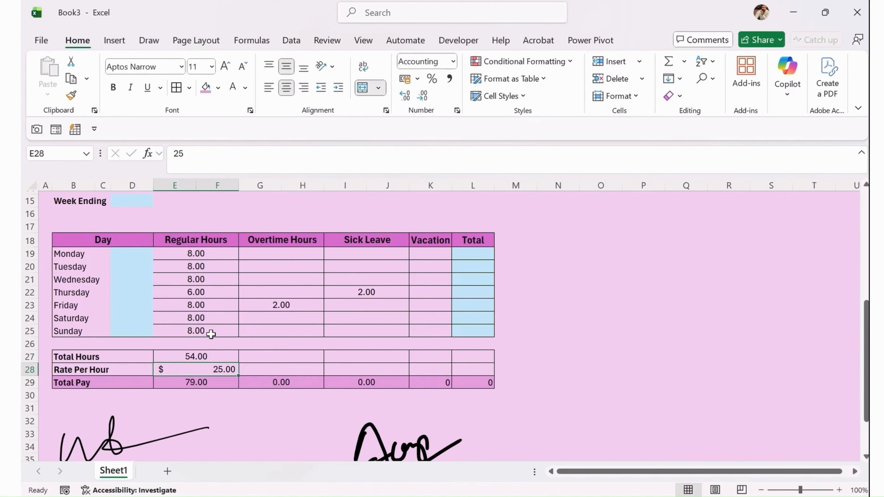
key(Up)
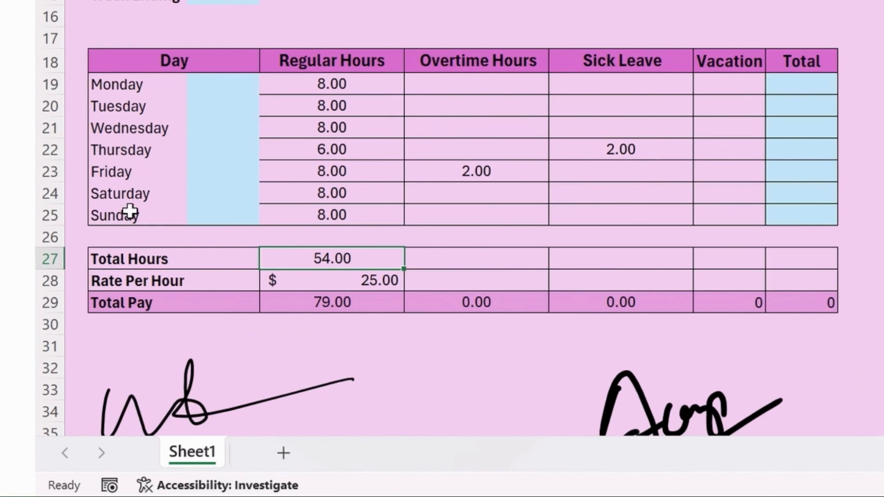
Enter 0 regular hours for Saturday and Sunday, bringing Total Hours to 38.00.
click(338, 201)
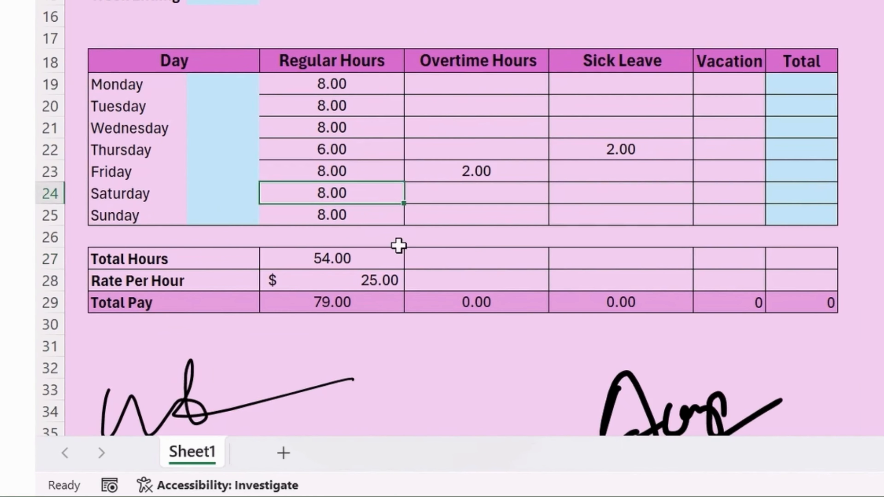
text(0)
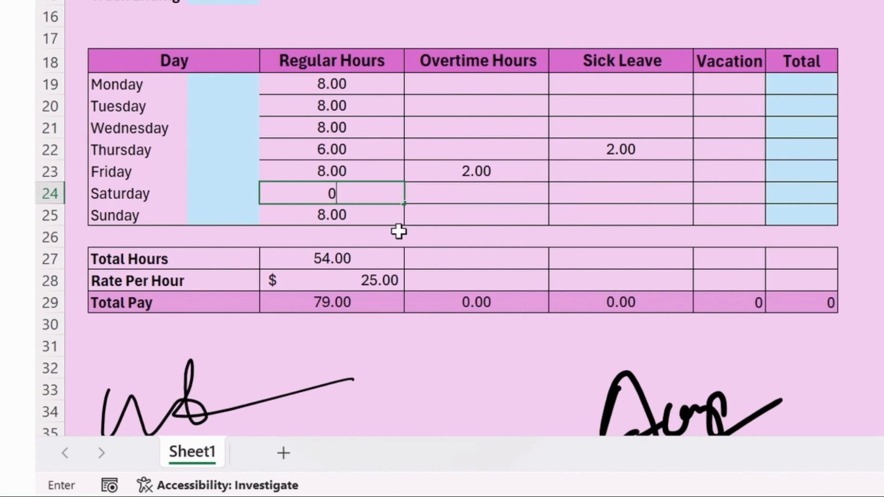
key(Return)
text(0)
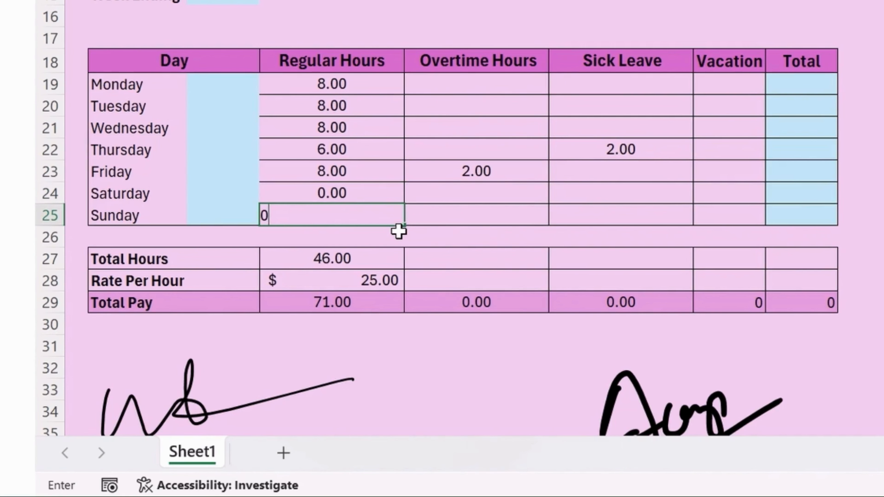
key(Return)
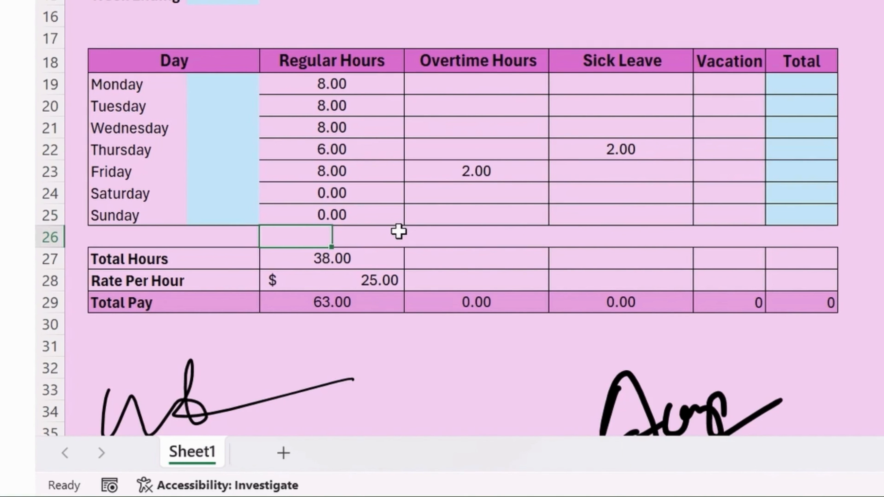
click(369, 261)
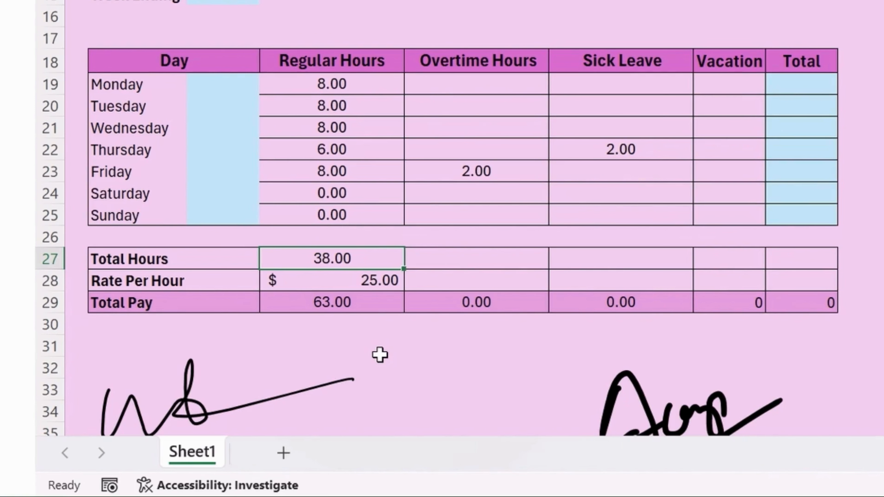
Sum the week's Overtime and Sick Leave hours in row 27, each giving 2.00.
key(Right)
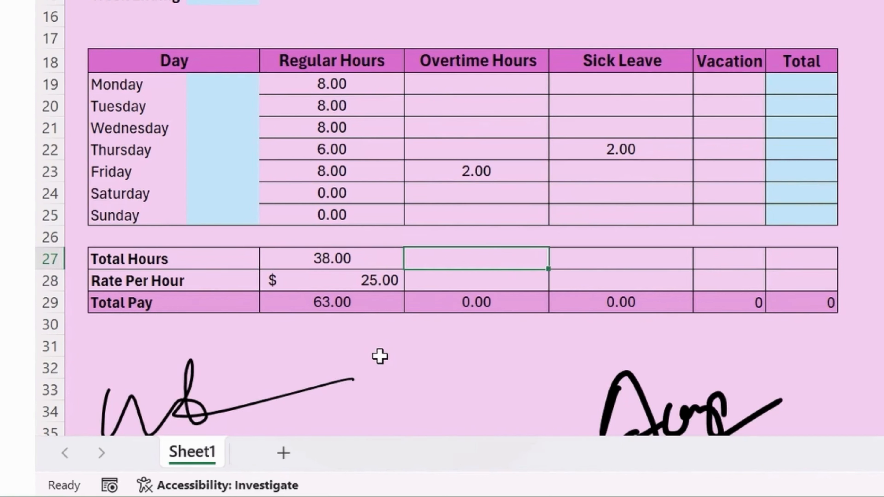
text(=sum()
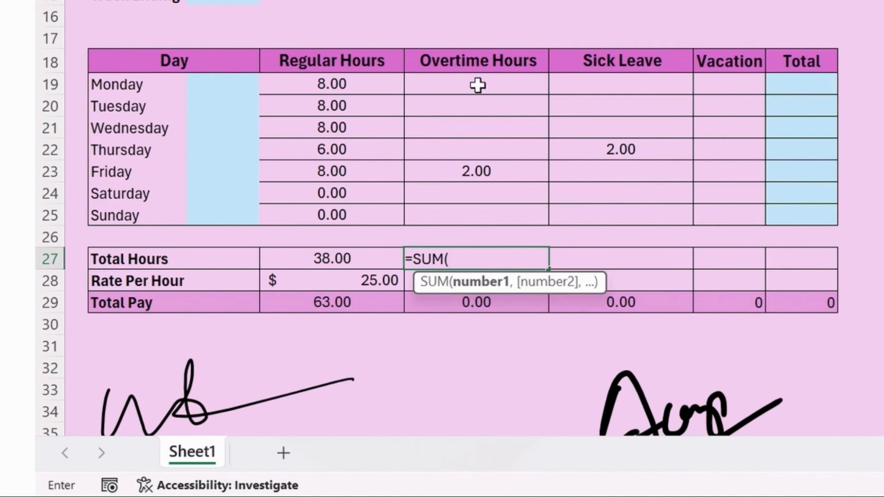
drag(477, 85, 484, 210)
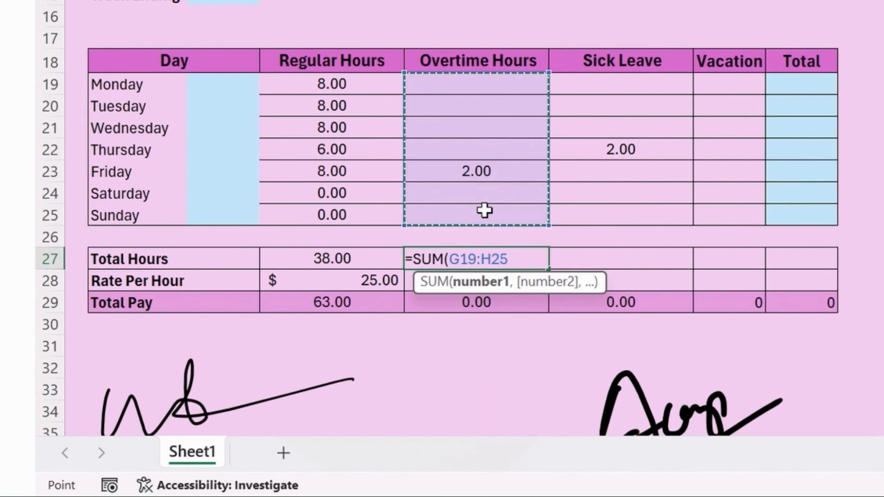
key(Return)
key(Up)
key(Right)
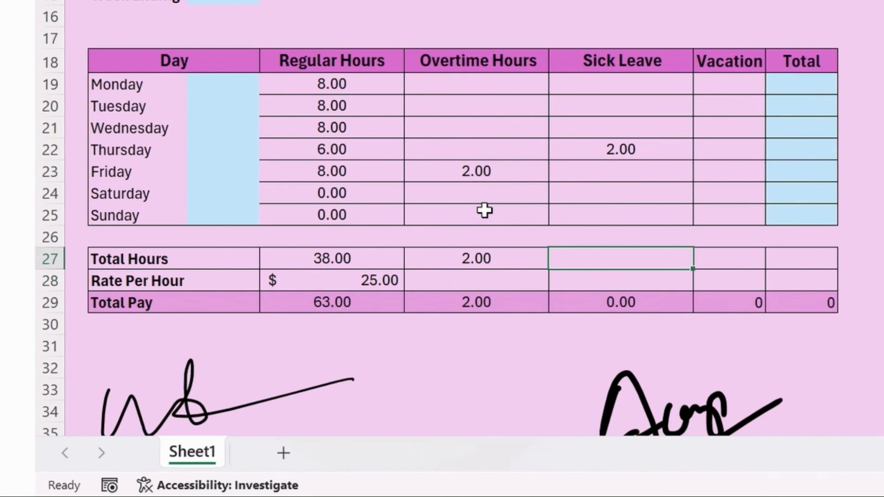
text(=sum)
key(Tab)
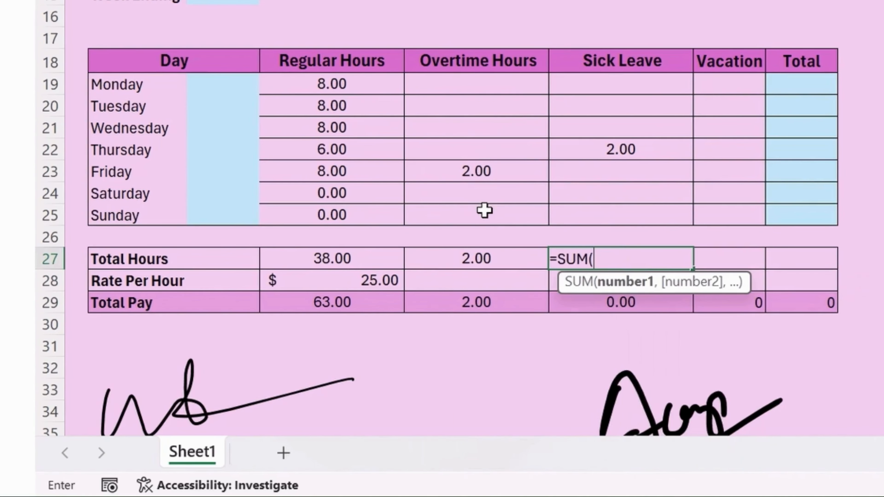
key(Up)
key(Up)
key(Up)
key(Up)
key(Up)
key(Up)
key(Up)
key(Up)
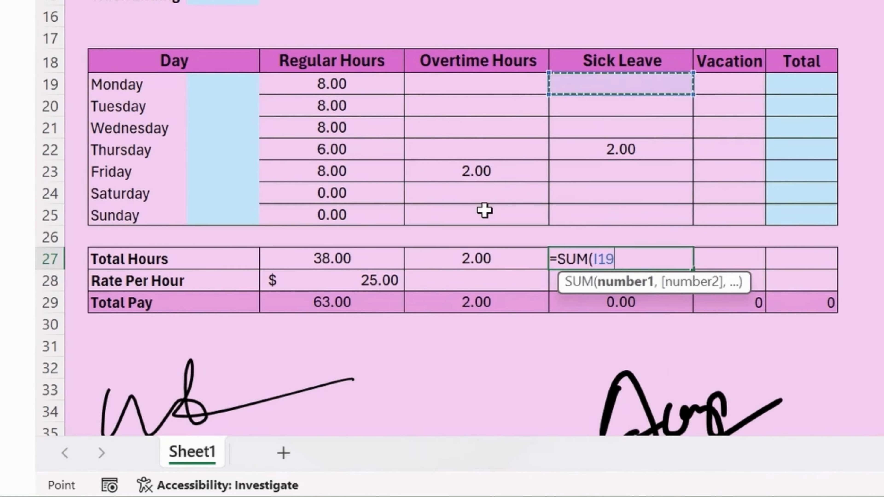
key(shift+Right)
key(shift+Down)
key(shift+Down)
key(shift+Down)
key(shift+Down)
key(shift+Down)
key(shift+Down)
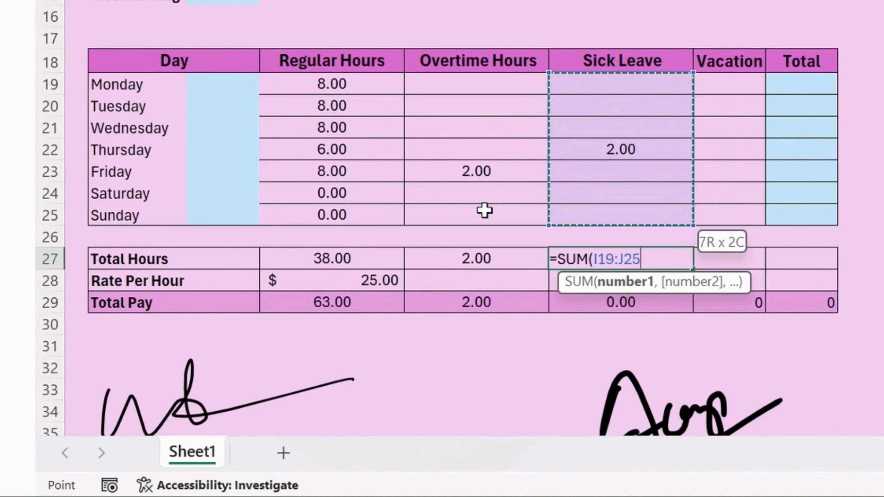
text())
key(Return)
Total the Vacation hours in K27 with =SUM(K19:K25).
key(Right)
key(Up)
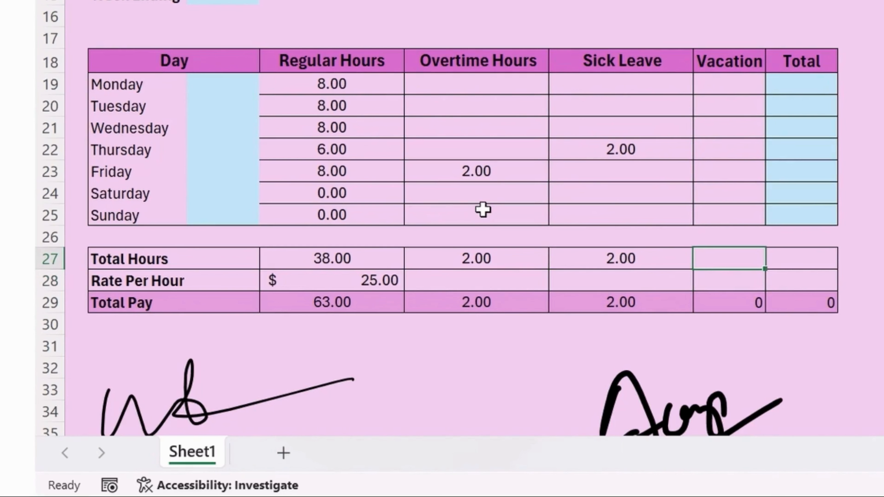
text(=sum)
key(Tab)
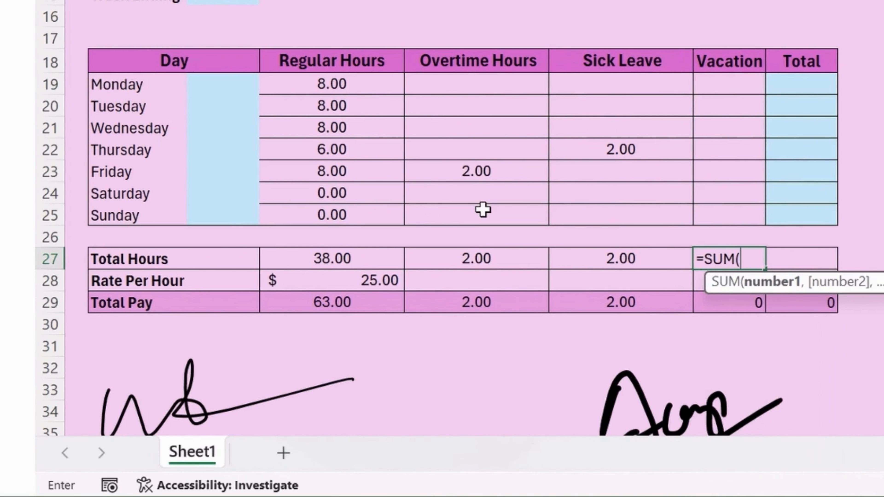
key(Up)
key(Up)
key(Up)
key(Up)
key(Up)
key(Up)
key(Up)
key(Up)
key(Up)
key(Down)
key(shift+Down)
key(shift+Down)
key(shift+Down)
key(shift+Down)
key(shift+Down)
key(shift+Down)
key(shift+Down)
key(shift+Down)
key(shift+Down)
key(shift+Down)
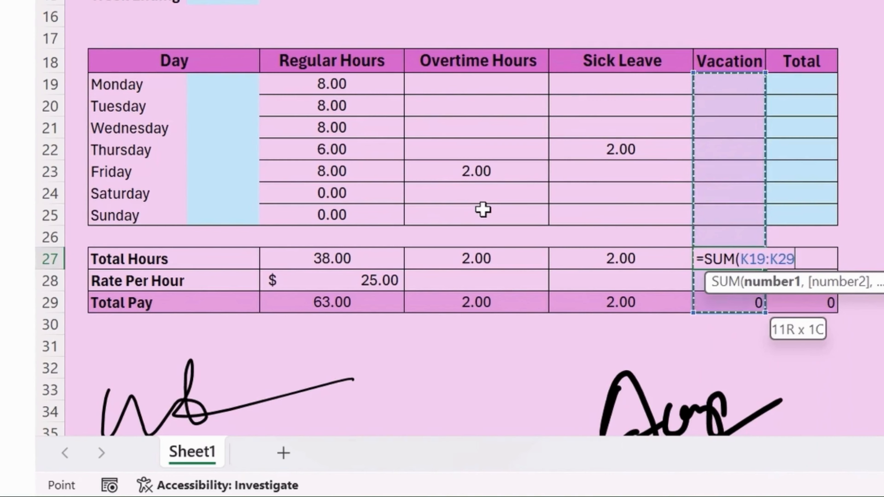
key(shift+Up)
key(shift+Up)
key(shift+Up)
key(shift+Up)
text())
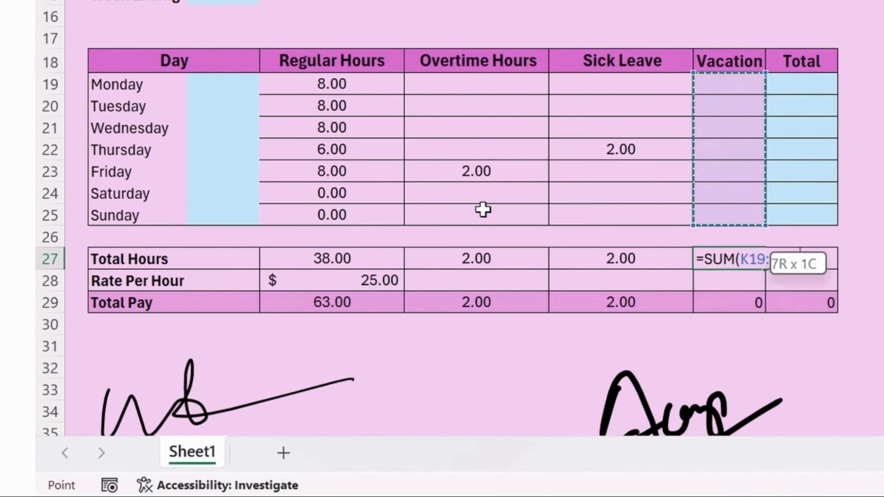
key(Return)
key(Up)
Enter =SUM(E27:K27) in L27 for a grand Total Hours of 42.00.
key(Right)
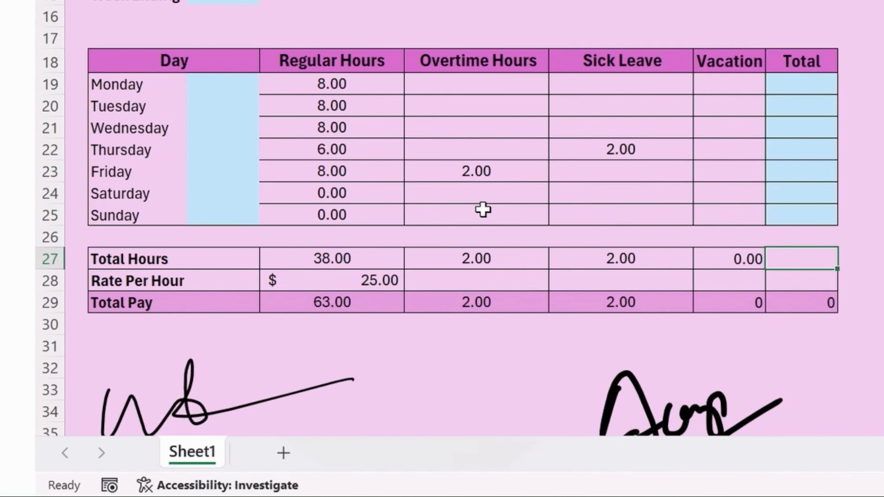
text(=SUM()
key(Home)
key(Right)
key(Right)
key(shift+Right)
key(shift+Right)
key(shift+Right)
key(shift+Right)
key(shift+Right)
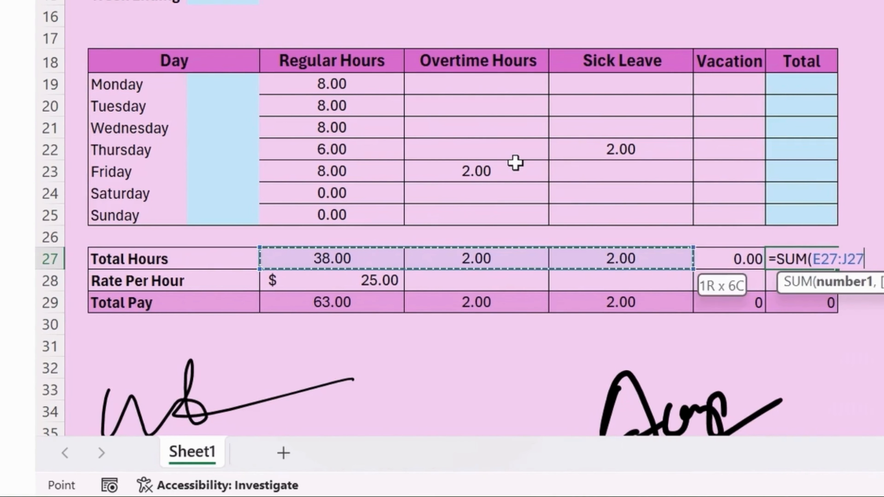
key(shift+Right)
text())
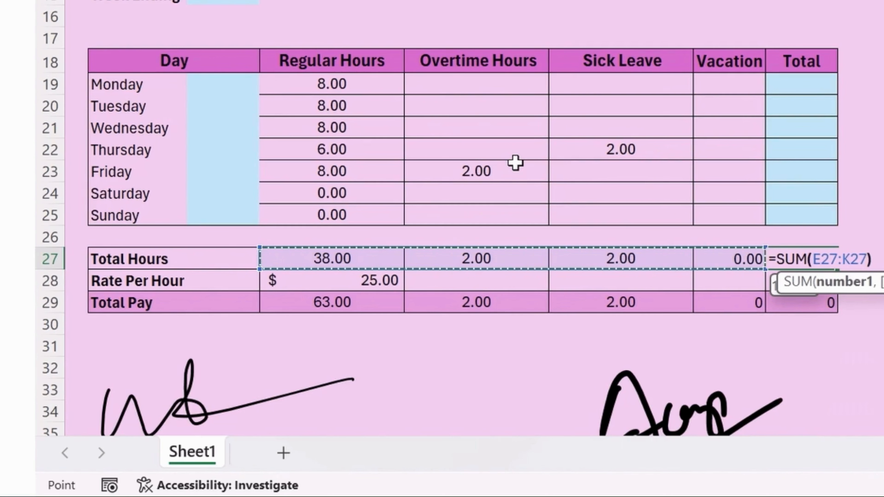
key(Return)
key(Up)
key(Right)
key(Right)
key(Right)
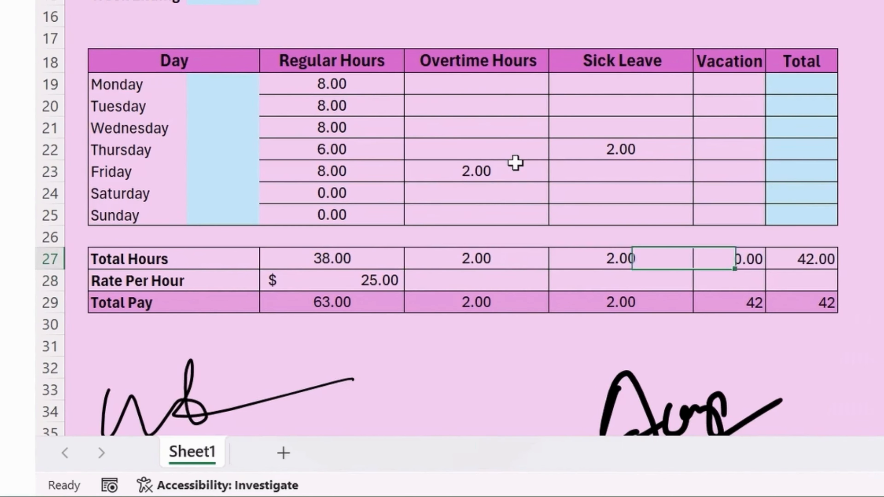
key(Right)
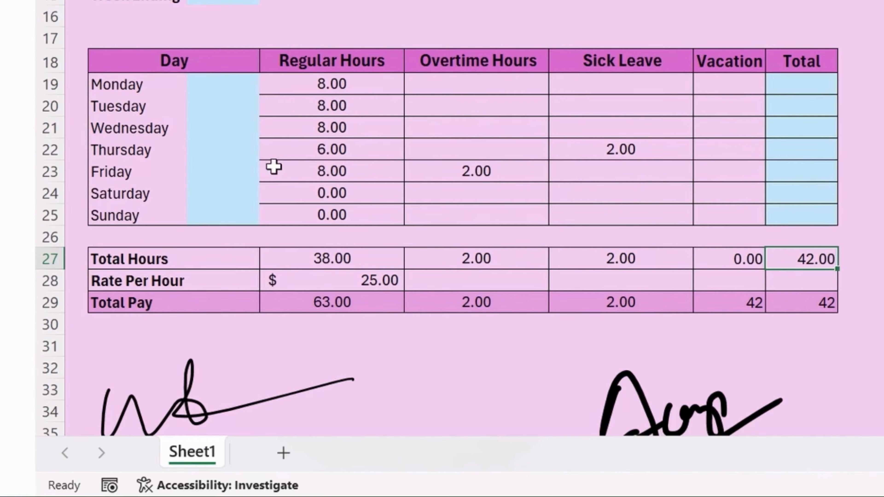
Shade the Rate Per Hour row Light Gray, Darker 25%.
drag(171, 280, 821, 286)
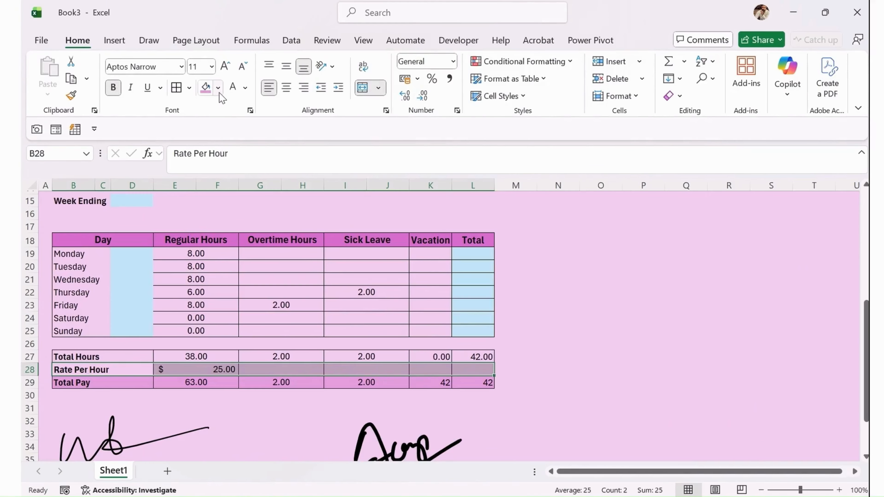
click(218, 88)
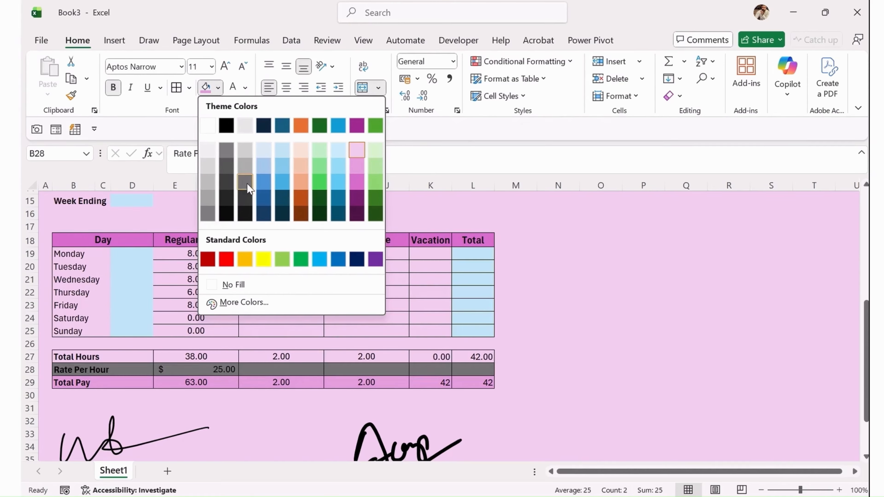
click(248, 151)
click(391, 267)
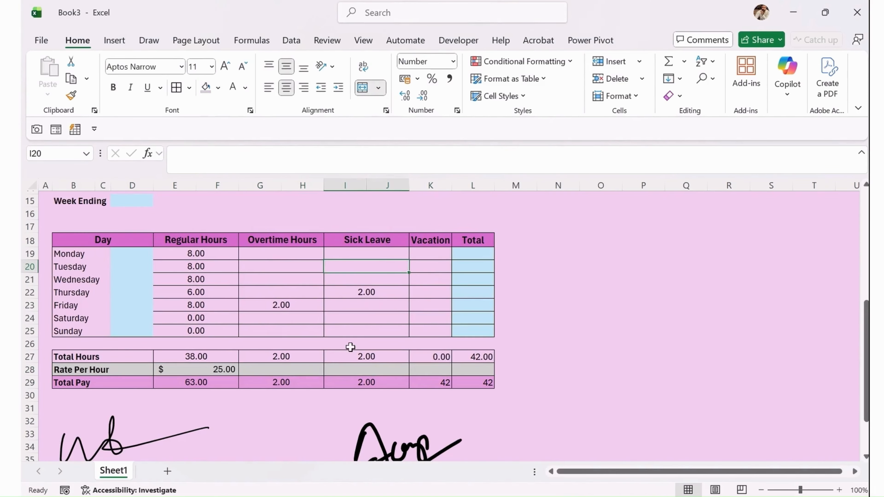
Centre the Total Hours and rate values in E27:L28.
click(131, 370)
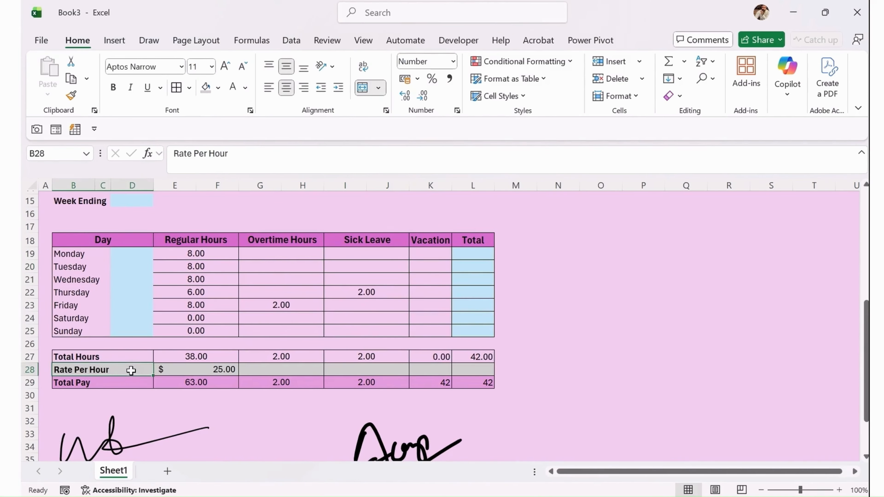
drag(185, 354, 482, 369)
click(287, 87)
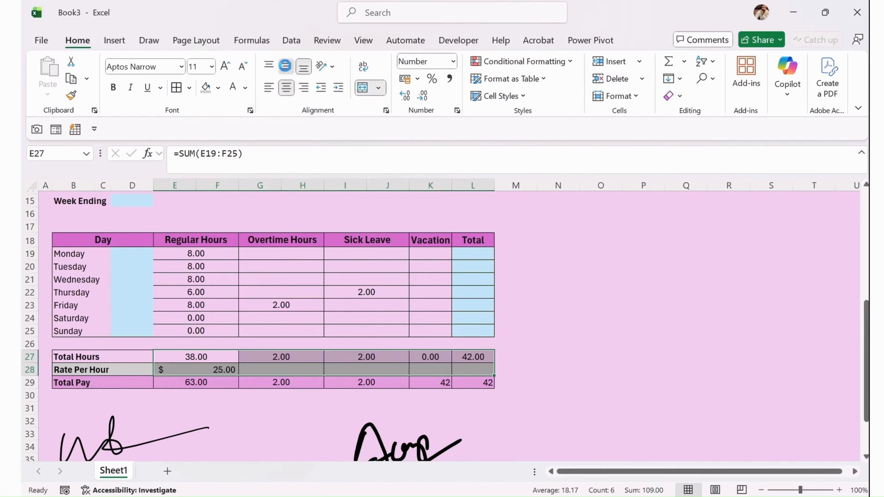
click(563, 307)
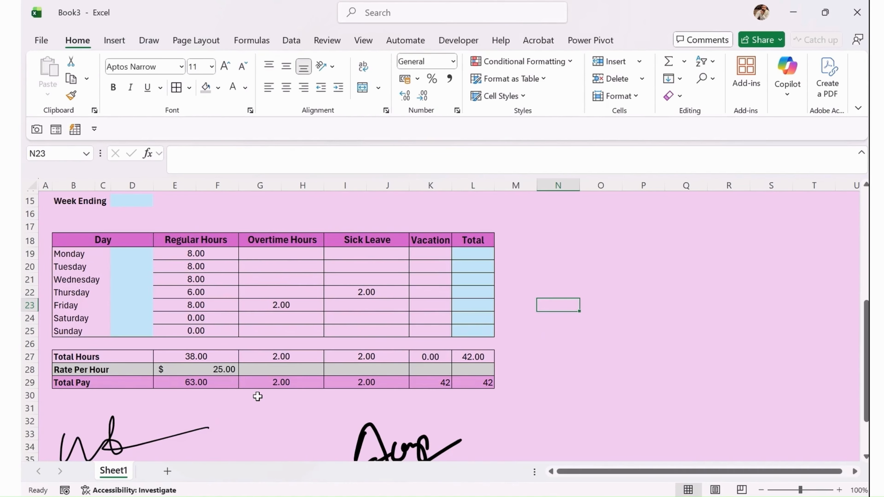
Select the regular-hours Total Pay cell E29.
click(198, 382)
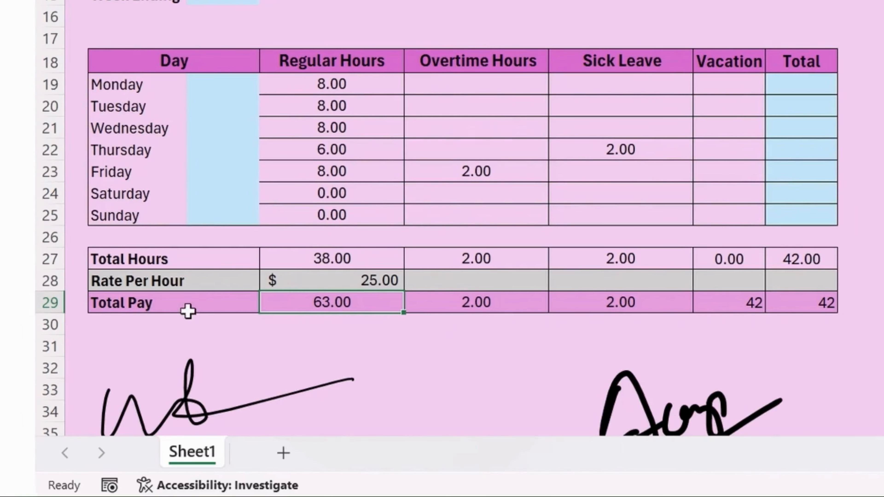
click(177, 263)
click(184, 285)
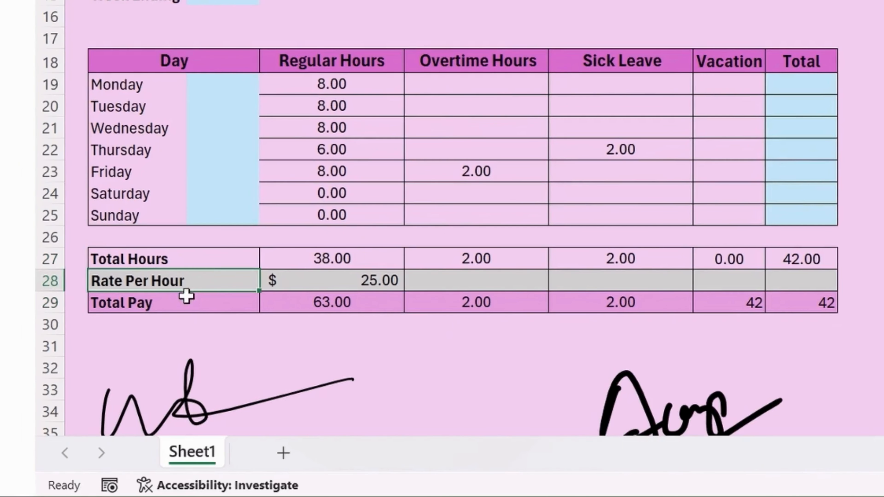
click(351, 317)
click(337, 304)
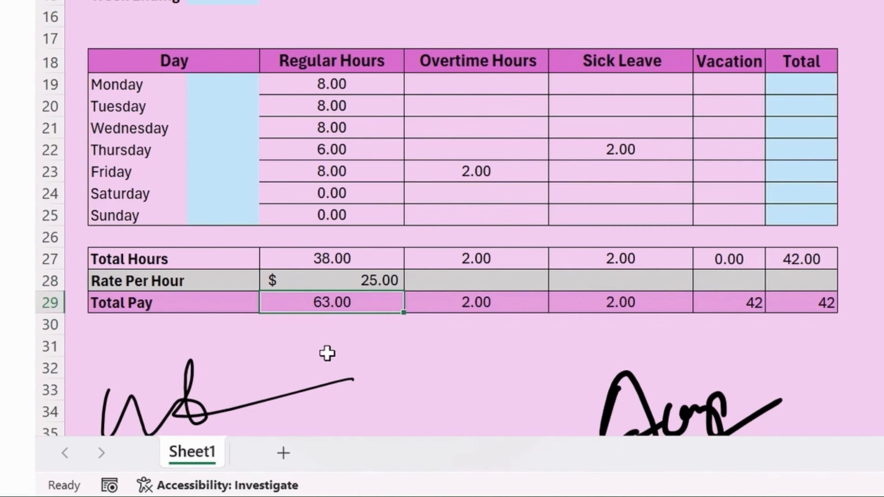
Make E29 =E27*E28 and format the $950.00 result as US-dollar Accounting.
text(=)
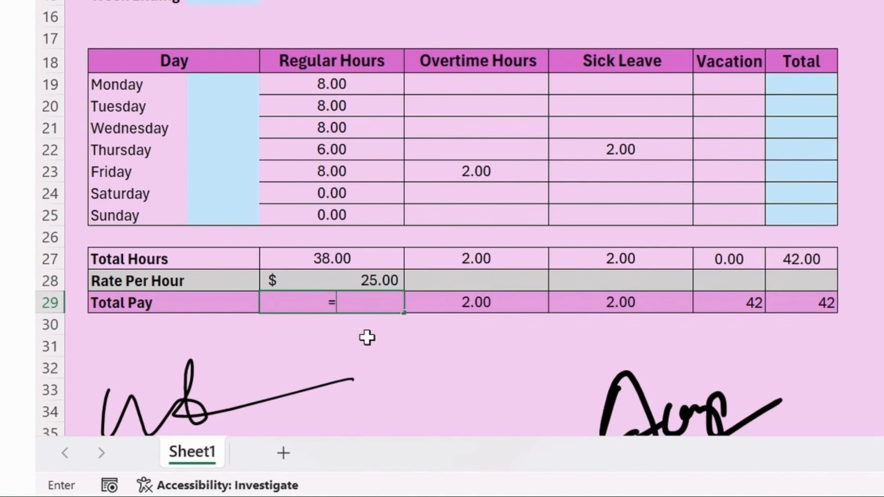
key(Up)
key(Up)
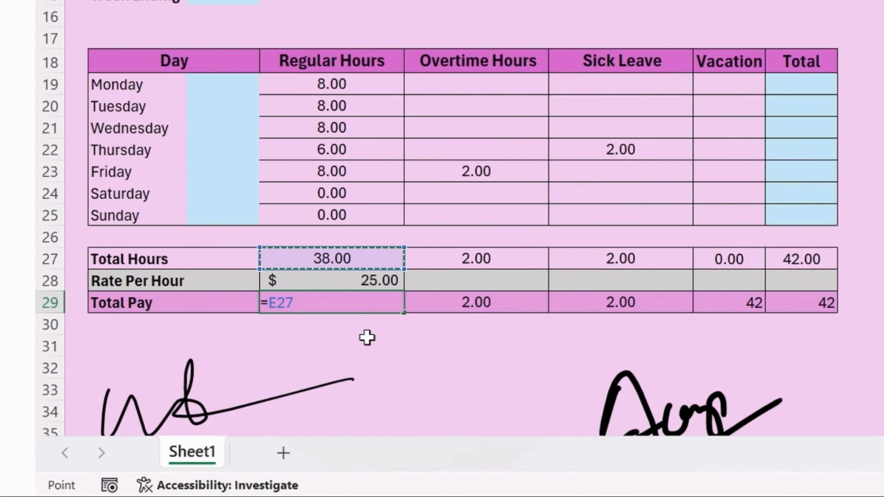
text(*)
key(Down)
key(Up)
key(Up)
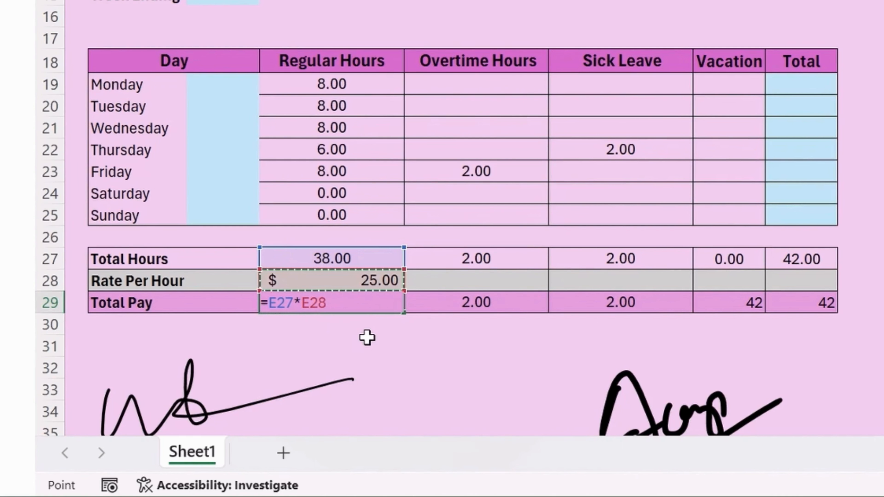
key(Return)
key(Up)
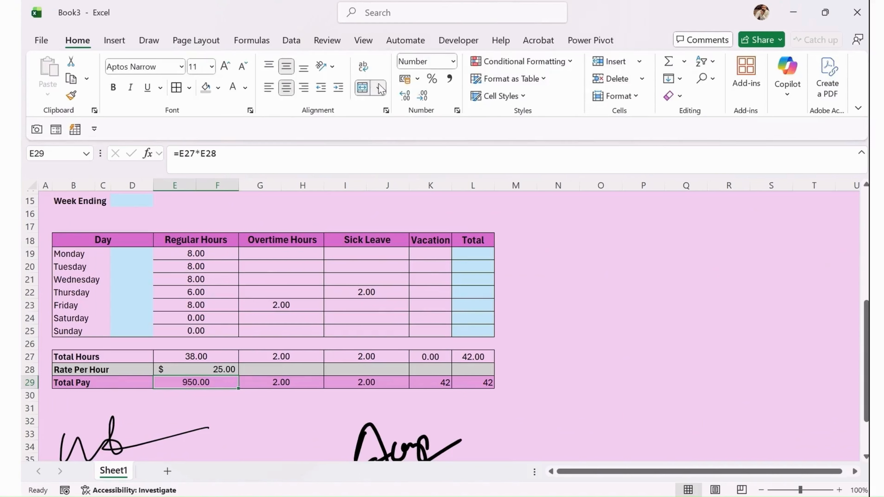
click(418, 79)
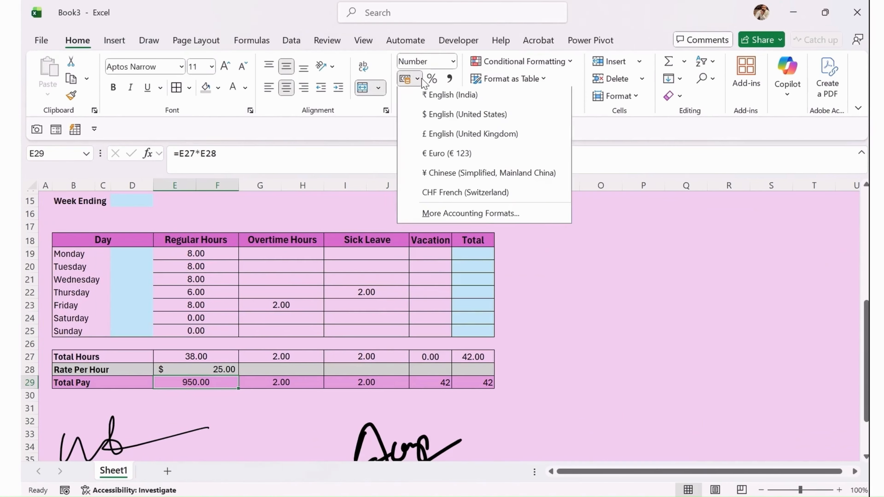
click(433, 118)
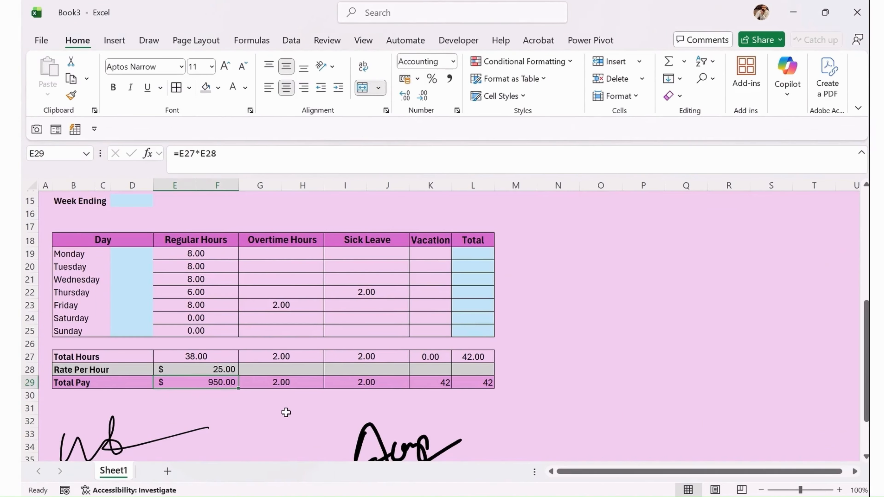
Copy the E29 pay formula into the Overtime and Sick Leave Total Pay cells.
key(ctrl+c)
click(282, 382)
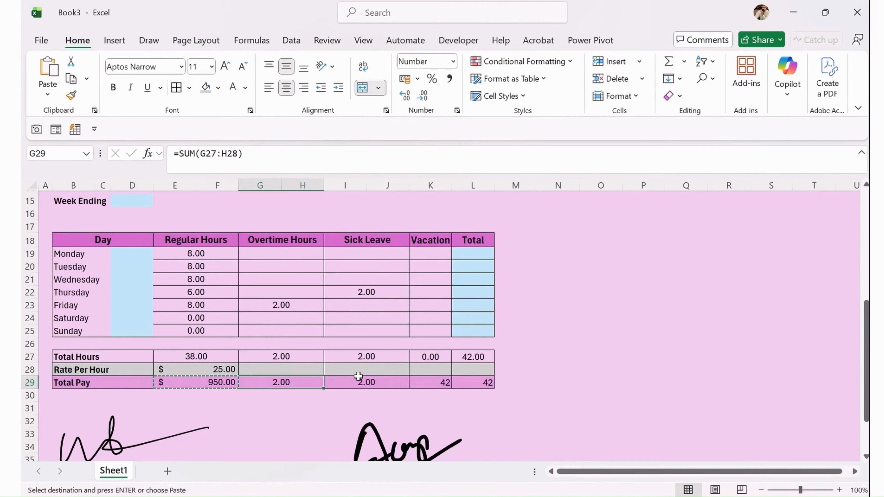
key(ctrl+v)
click(358, 380)
key(ctrl+v)
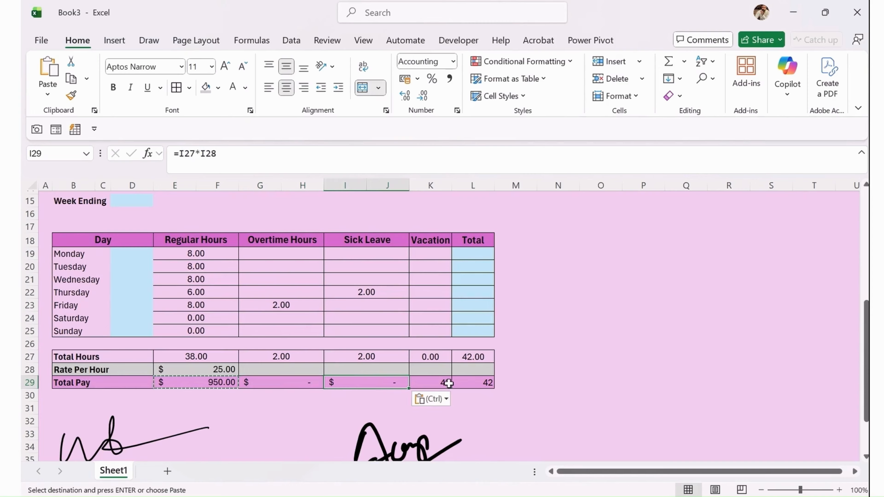
click(448, 383)
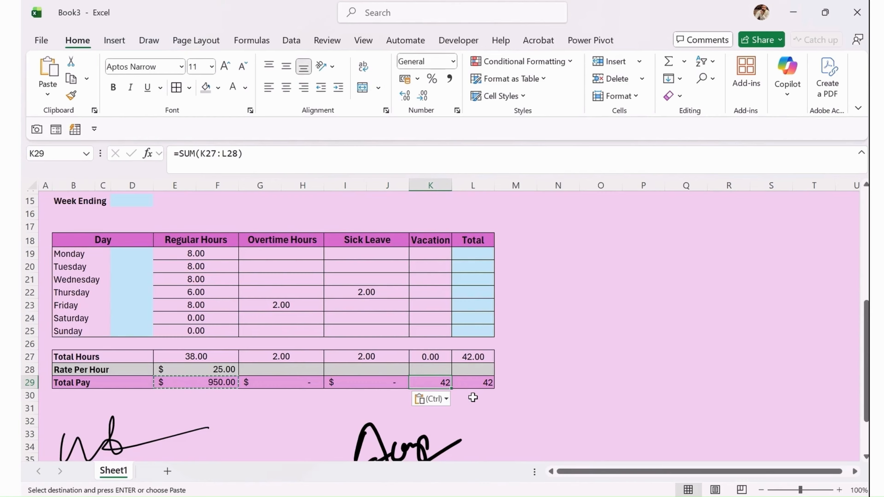
key(Escape)
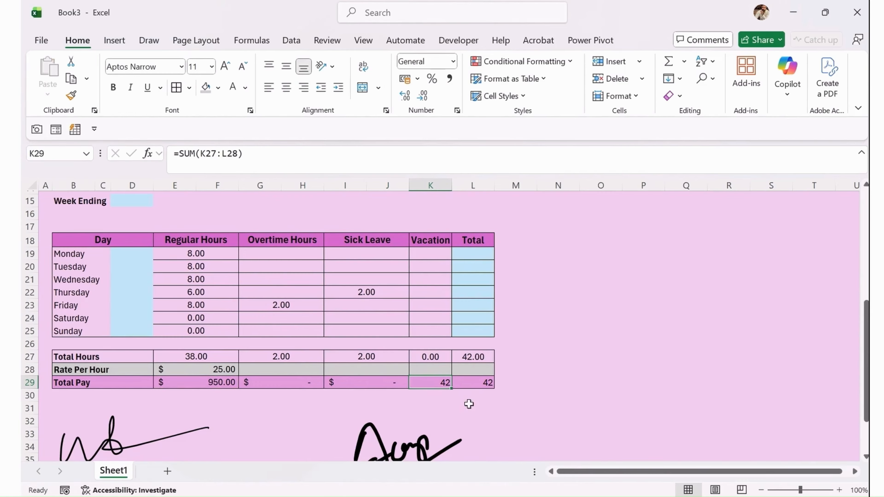
click(194, 382)
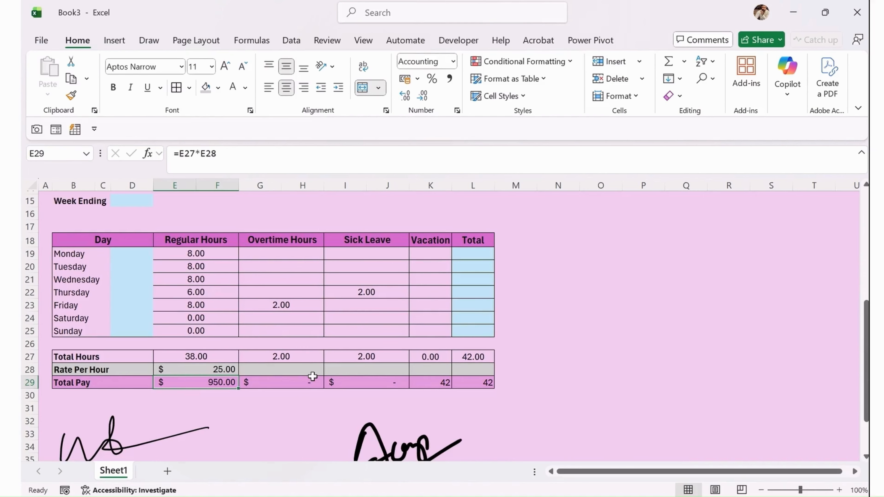
Wrap the E29 pay formula in IFERROR(E27*E28,"") and fill it across to J29.
click(179, 155)
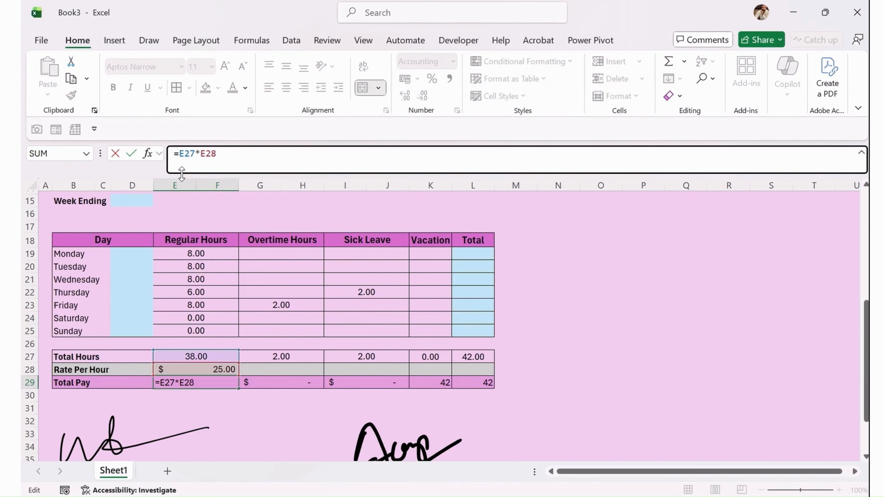
text(if)
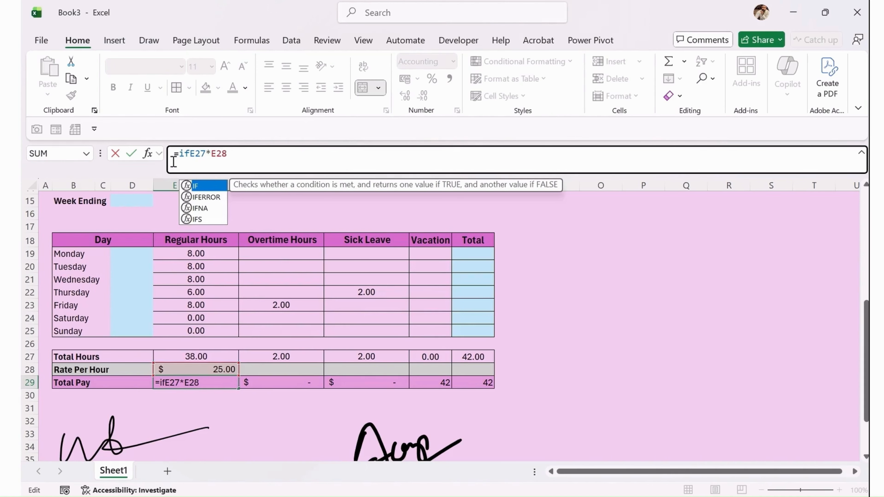
key(Down)
key(Tab)
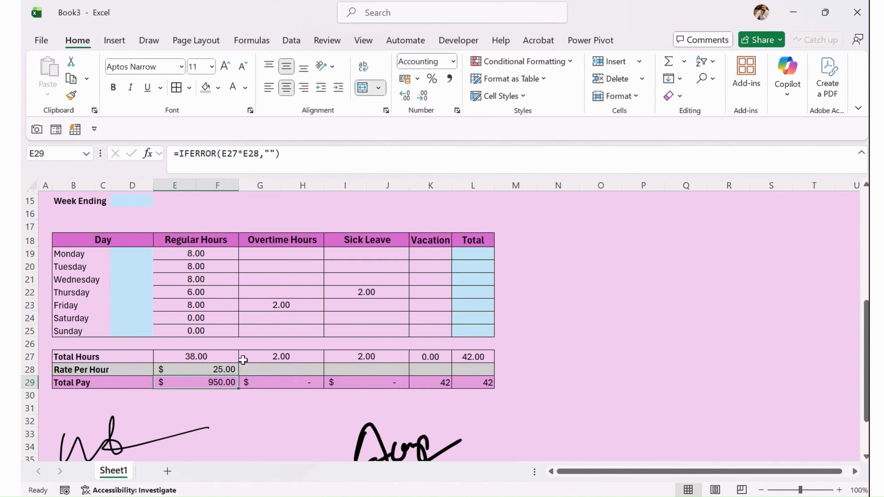
drag(238, 389, 373, 390)
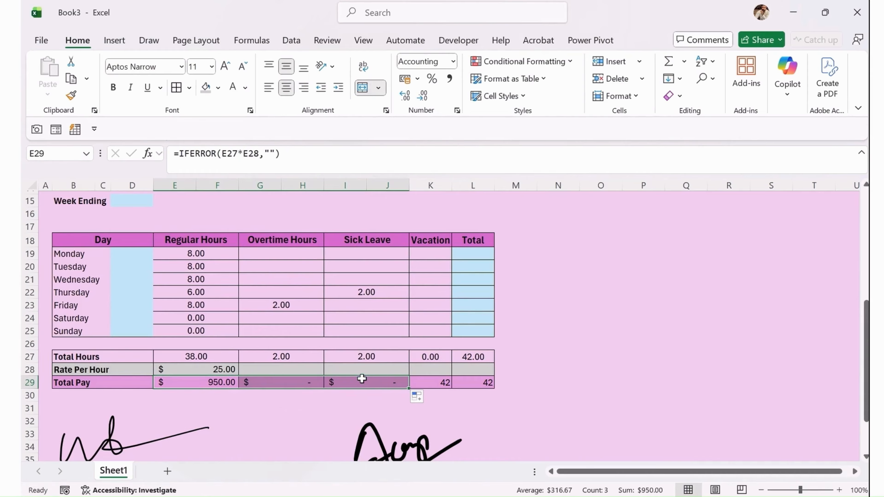
Fix K29's pay formula to reference K27, then fill the formula across E29:L29.
click(290, 380)
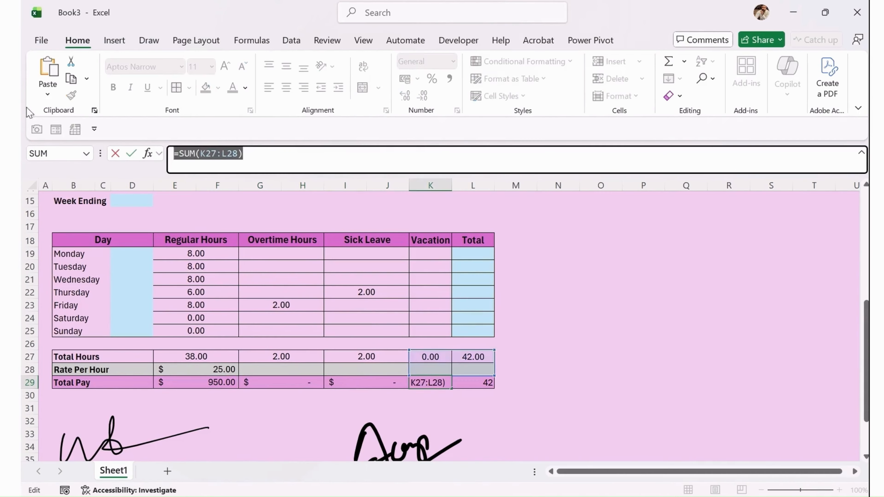
key(ctrl+v)
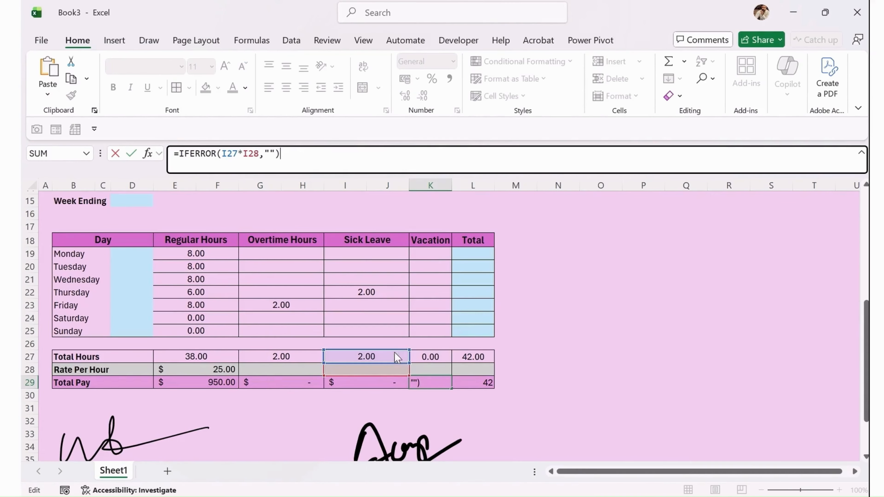
drag(394, 353, 410, 367)
key(Return)
drag(473, 382, 217, 381)
key(ctrl+r)
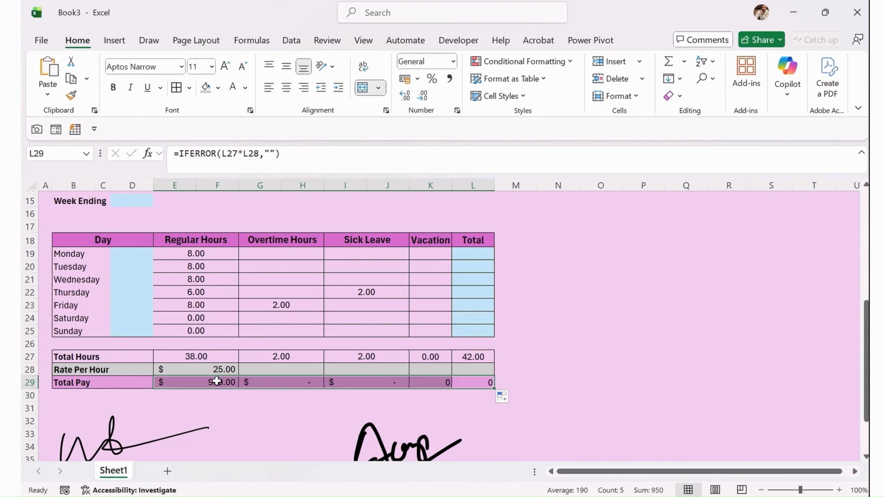
key(ctrl+1)
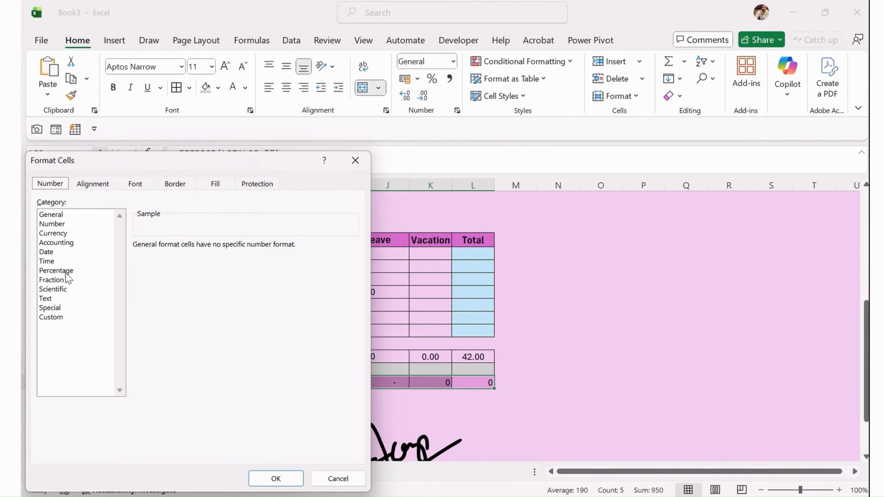
Format the Total Pay row as Number with 2 decimals and E29 as $ Accounting.
click(52, 224)
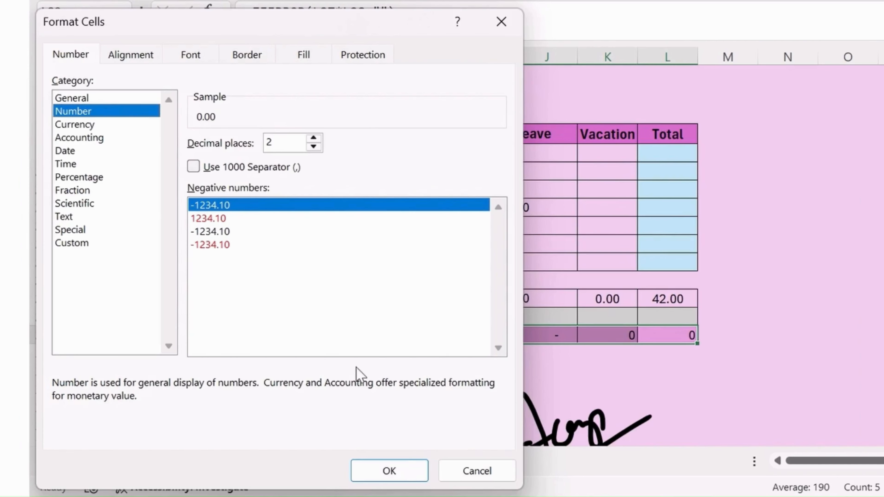
click(410, 468)
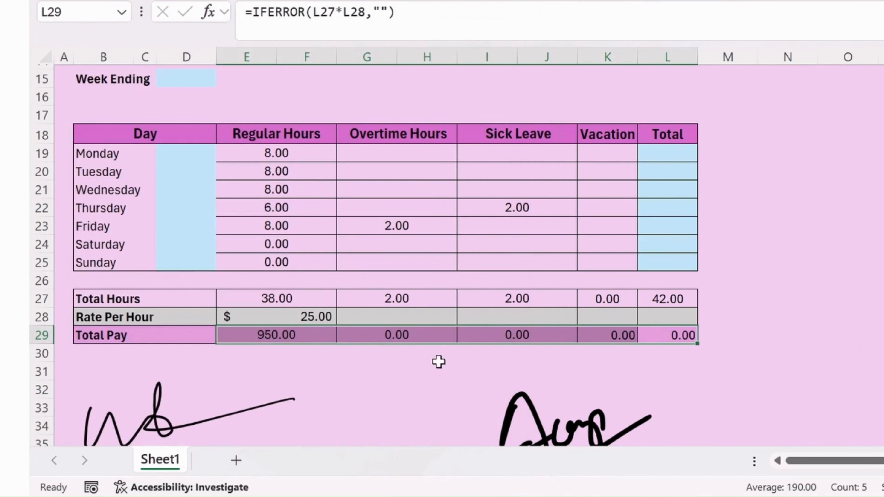
click(561, 267)
click(308, 334)
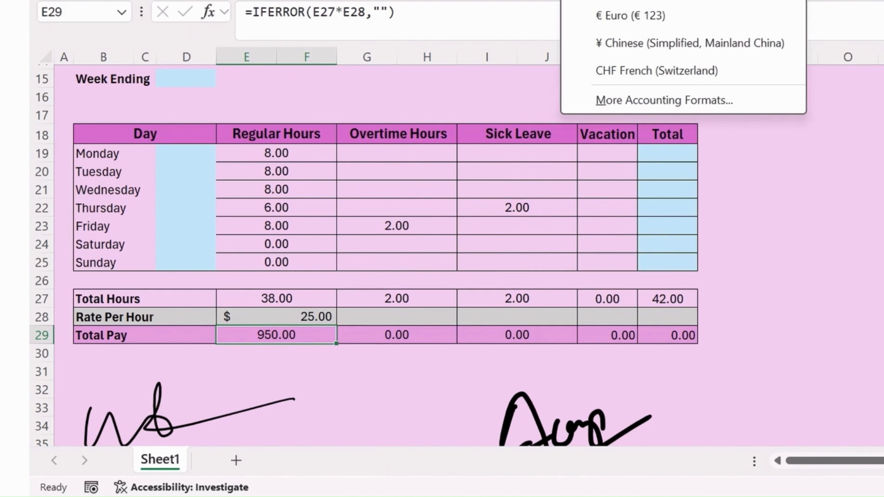
click(629, 2)
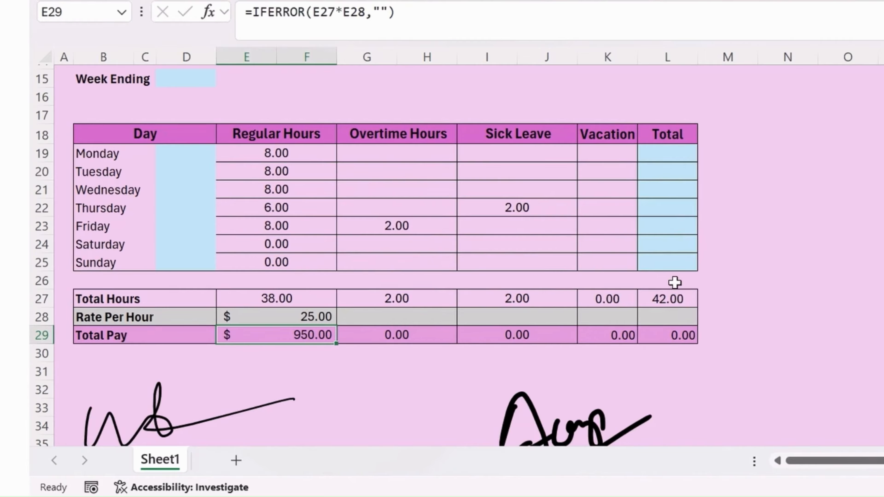
click(674, 153)
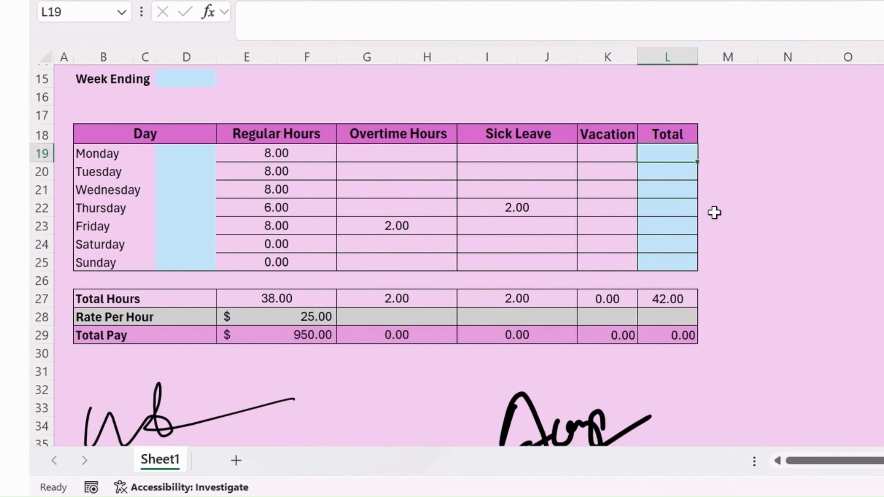
Enter =SUM(E19:K19) in L19 to total Monday's hours.
text(=sum)
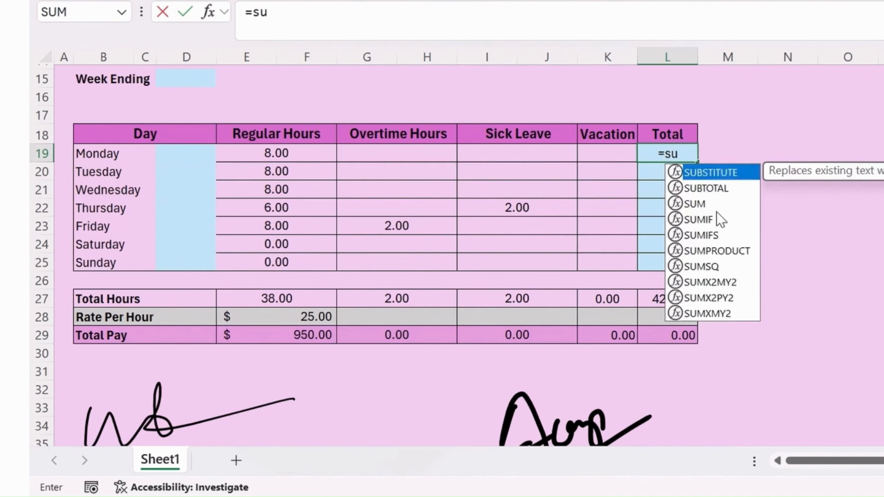
key(Tab)
key(Left)
key(Left)
key(Left)
key(Left)
key(Left)
key(Left)
key(Left)
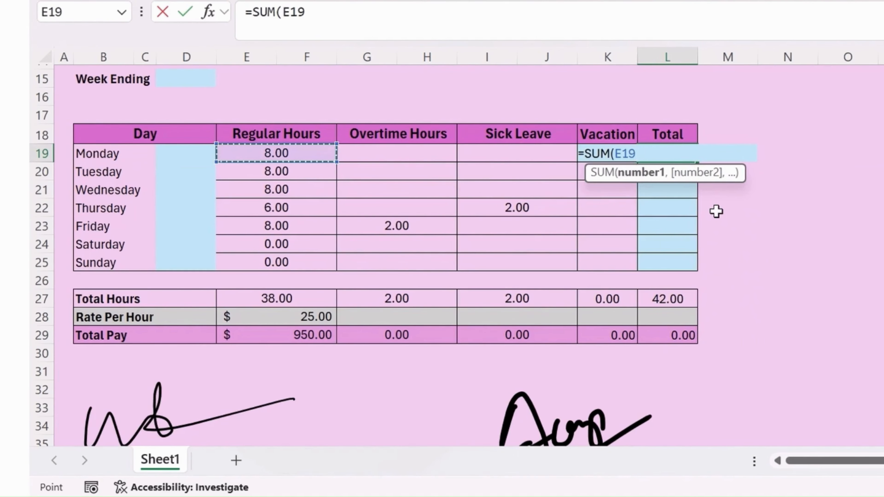
key(shift+Right)
key(shift+Right)
key(shift+Right)
key(shift+Right)
key(shift+Right)
key(shift+Right)
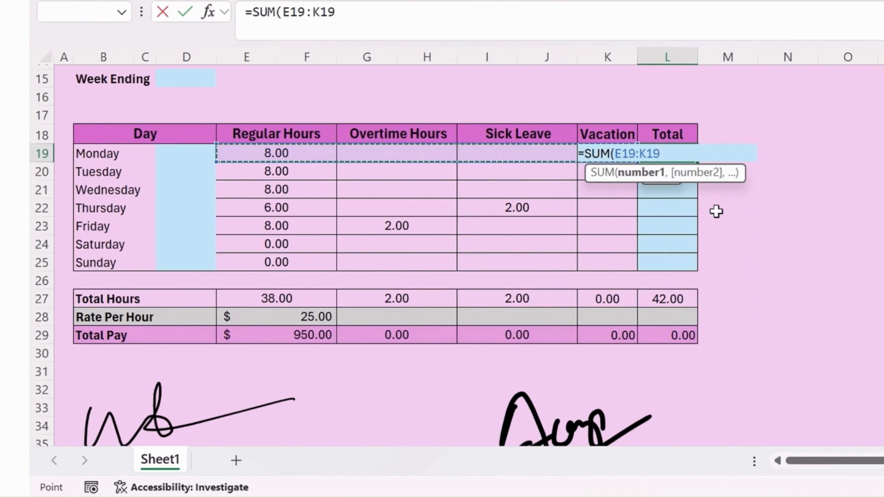
text())
key(Return)
Fill the SUM formula down L19:L25 so every day totals its hours.
key(Up)
key(Right)
key(Right)
key(Right)
key(Right)
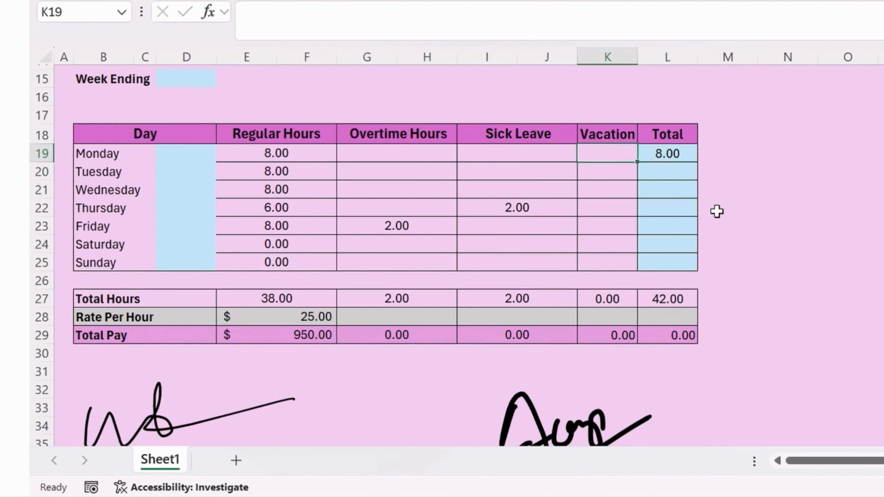
key(shift+Down)
key(shift+Down)
key(shift+Down)
key(shift+Down)
key(shift+Down)
key(shift+Down)
key(shift+Down)
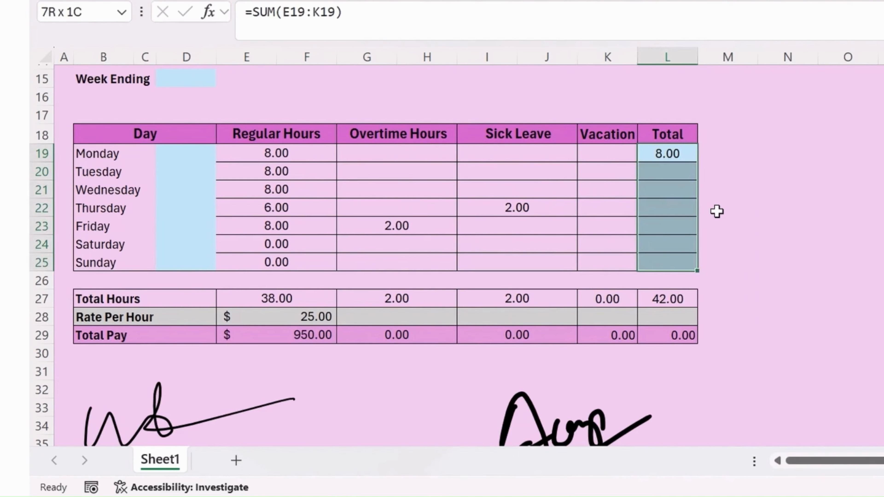
key(ctrl+s)
key(Escape)
key(ctrl+d)
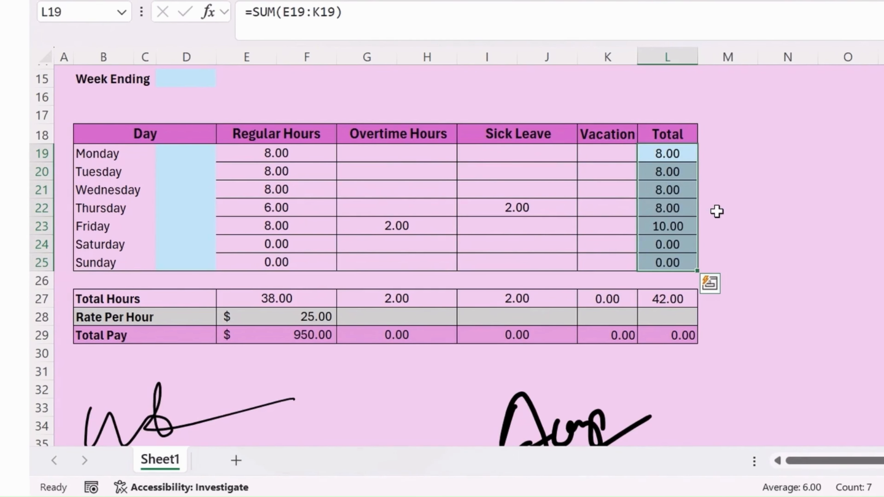
Review the daily totals: 8.00 Monday–Thursday, 10.00 Friday and 0.00 on the weekend.
key(Down)
key(Down)
key(Down)
key(Down)
key(Down)
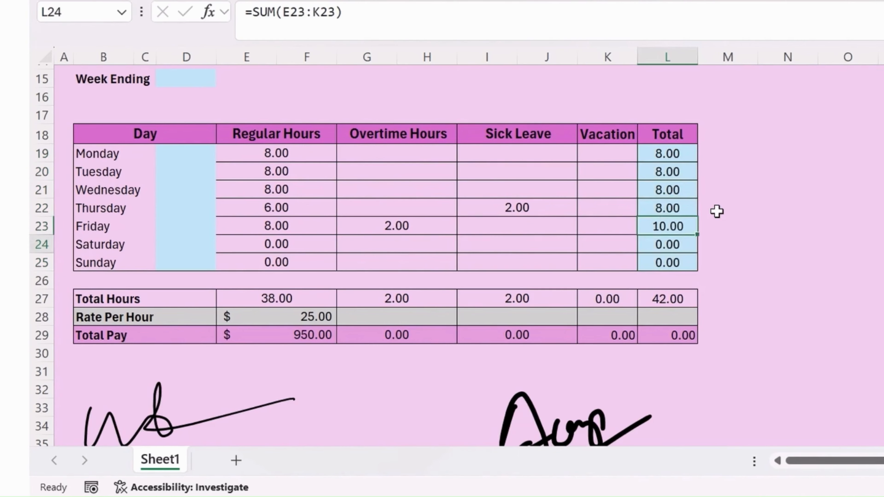
key(Up)
key(Up)
key(Down)
key(Down)
key(Down)
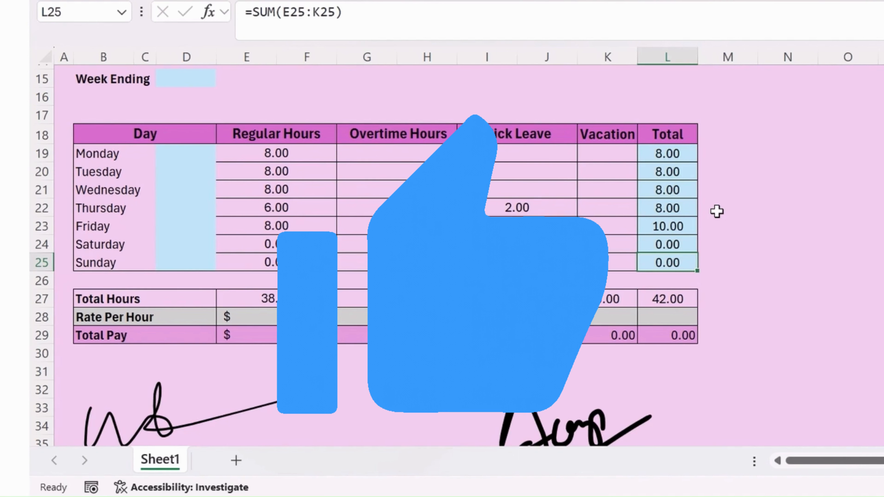
key(Left)
key(Left)
key(Left)
key(Left)
key(Left)
key(Left)
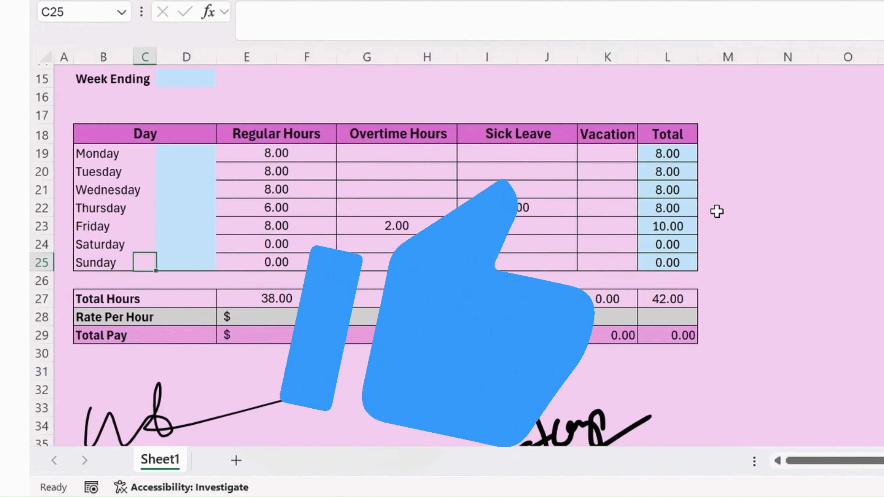
key(Up)
key(Up)
key(Up)
key(Up)
key(Right)
key(Right)
key(Right)
key(Right)
key(Right)
key(Right)
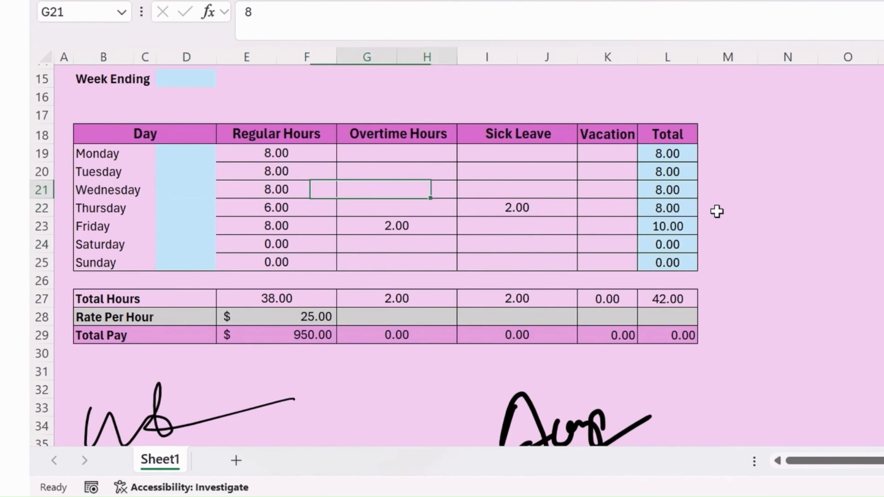
key(Up)
key(Up)
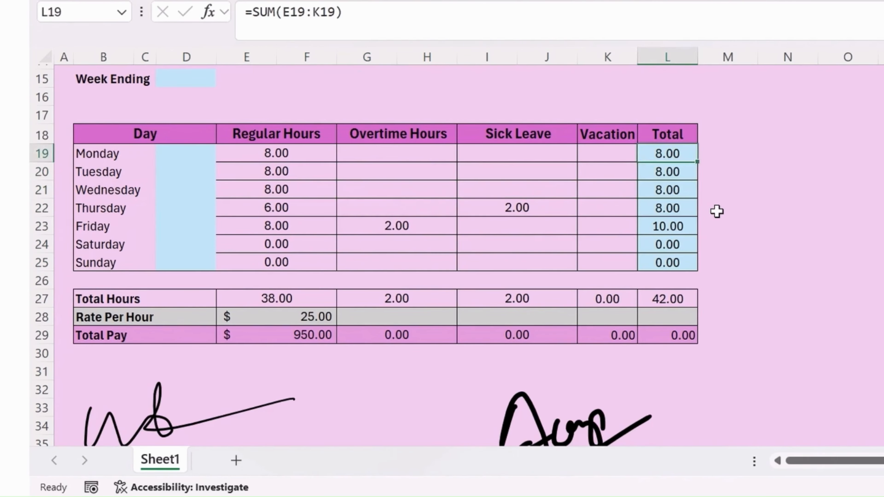
key(shift+Down)
key(shift+Down)
key(shift+Down)
key(shift+Down)
key(shift+Down)
key(shift+Down)
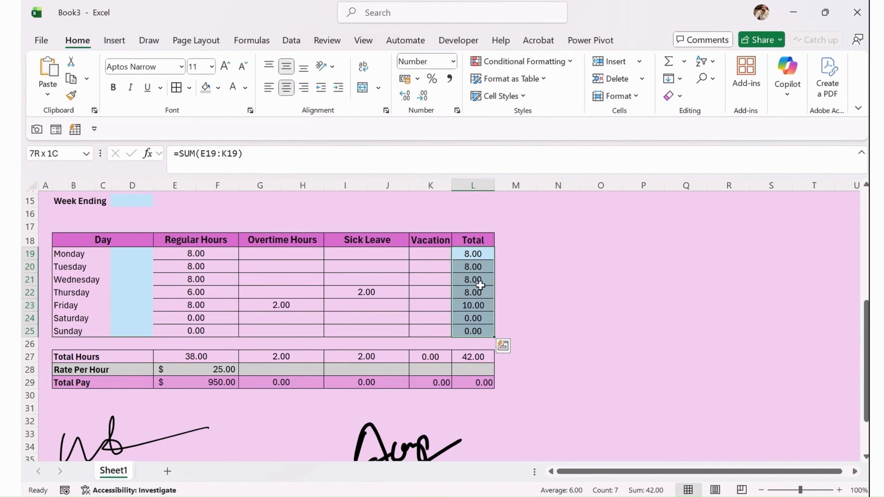
click(480, 306)
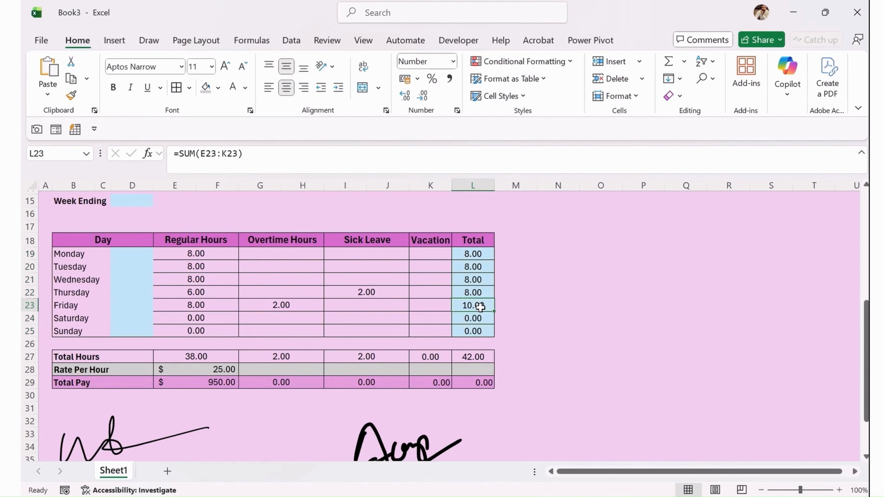
Fill the weekend rows B24:L25 with Dark Blue, Text 2, Lighter 90%.
click(290, 305)
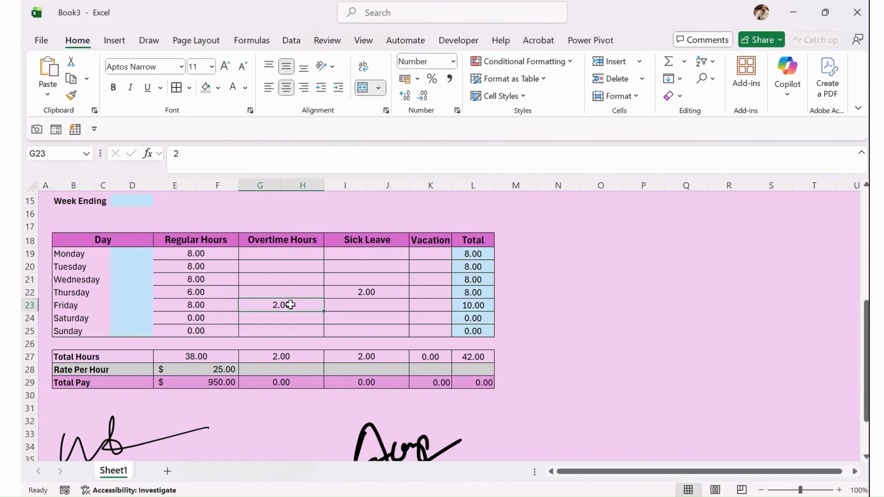
click(466, 306)
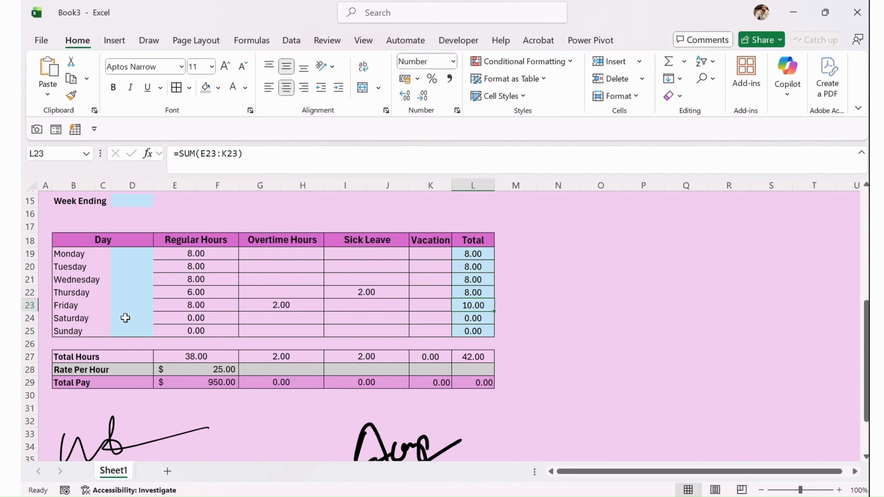
drag(95, 320, 470, 332)
drag(75, 318, 490, 333)
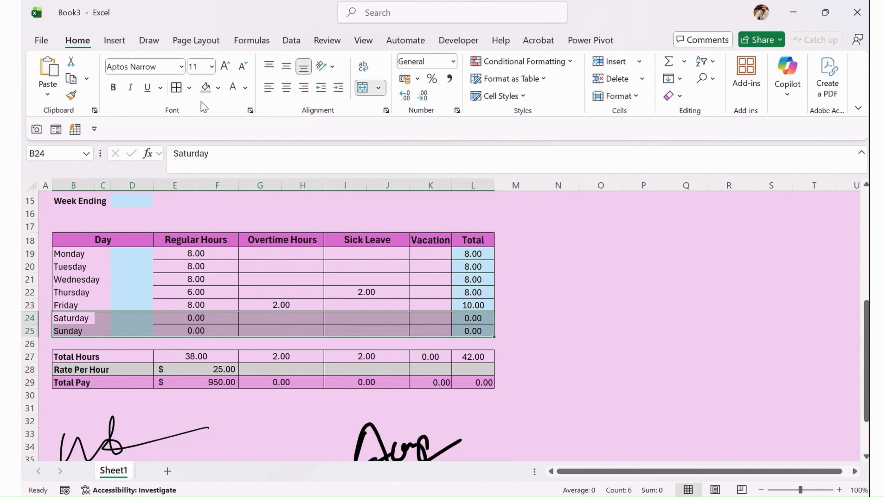
click(218, 88)
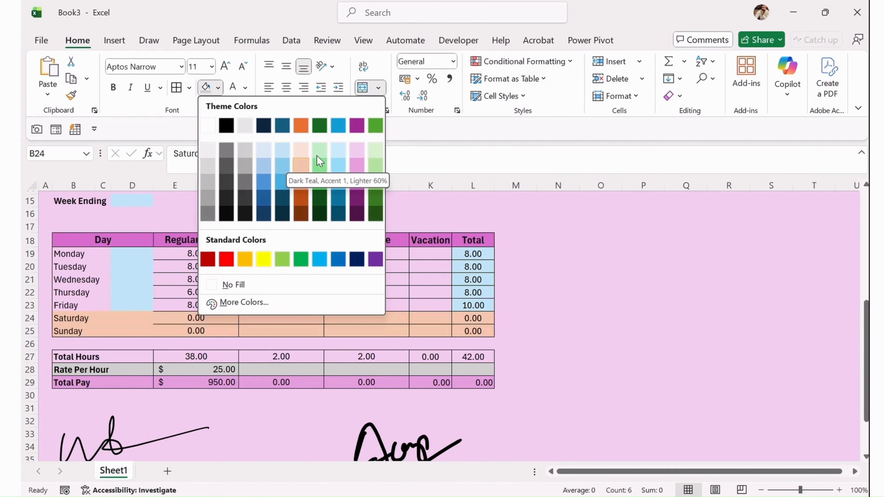
click(263, 150)
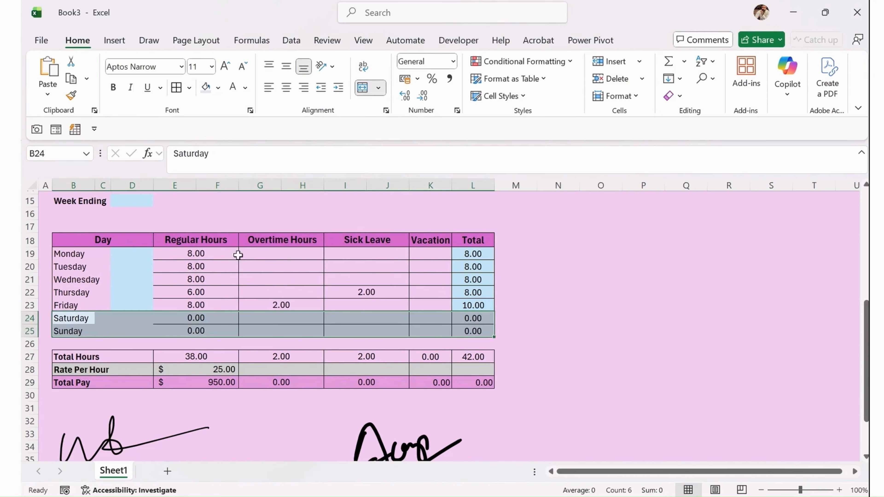
drag(265, 267, 276, 257)
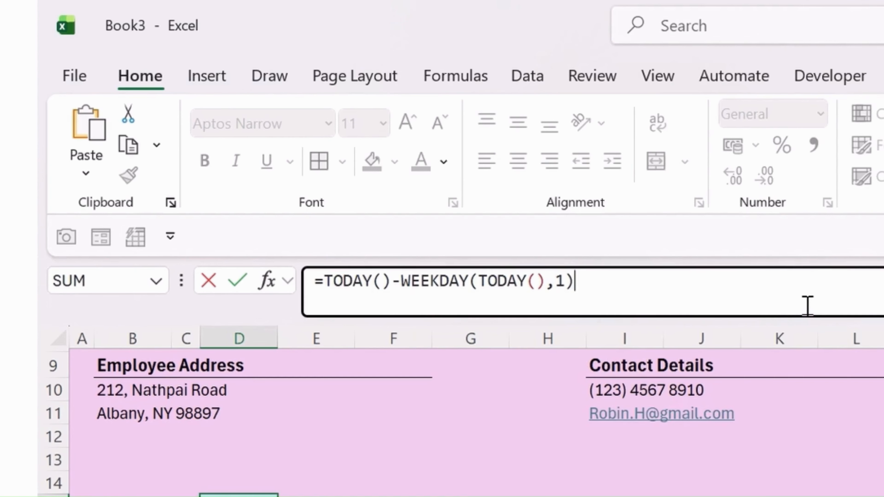
Commit the Week Ending formula showing 01-11-2025, checking it against the system calendar.
key(Return)
key(Up)
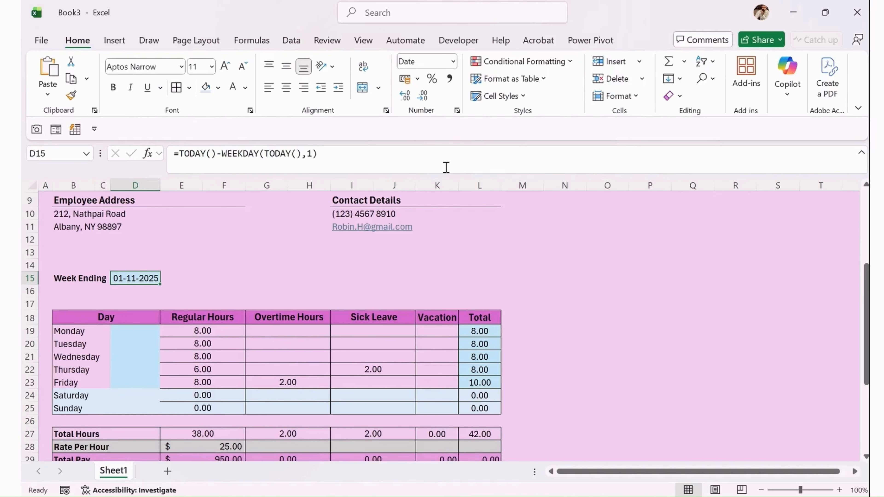
click(839, 496)
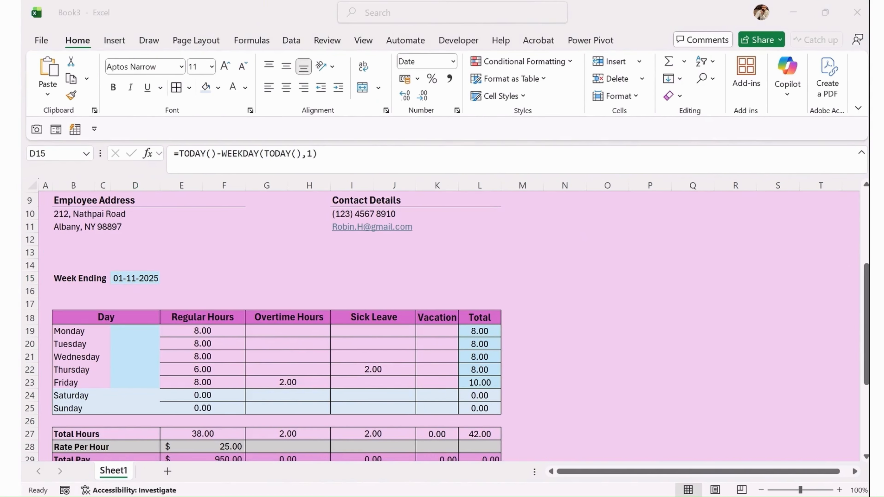
scroll(781, 362, up, 1)
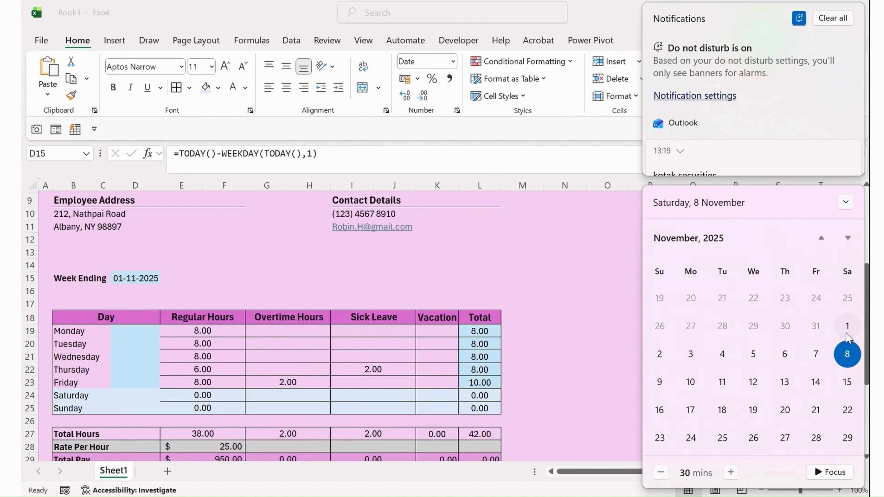
click(141, 278)
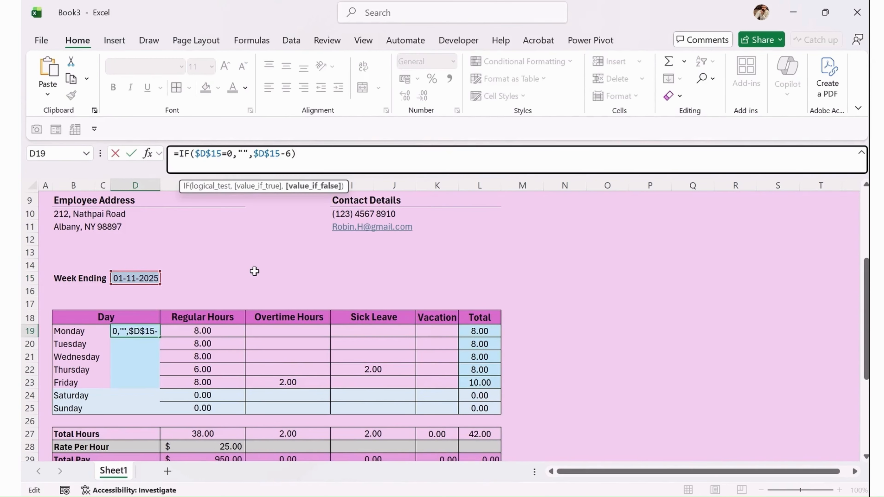
Enter =IF($D$15=0,"",$D$15-6) in D19 and fill it down through D25.
key(Return)
click(147, 331)
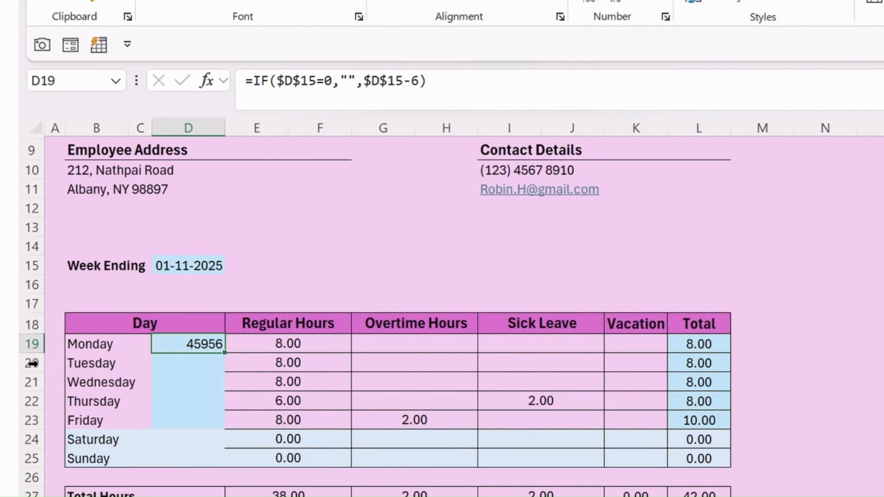
click(506, 84)
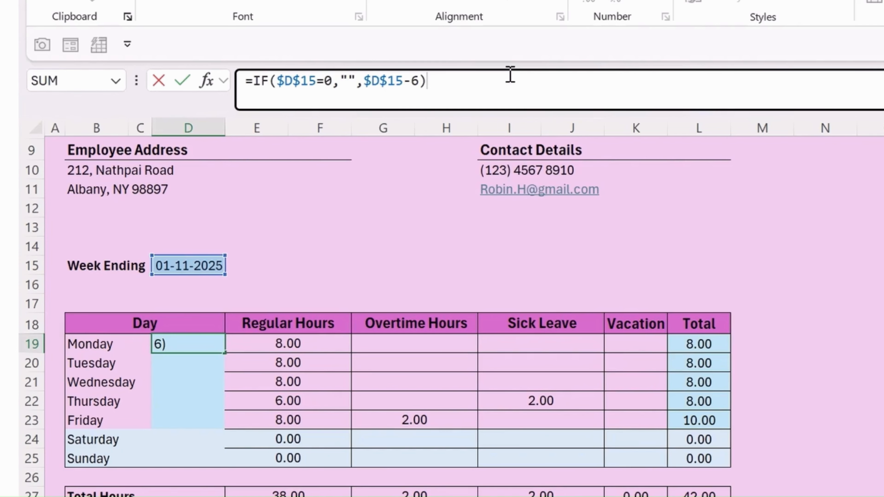
key(Return)
key(Up)
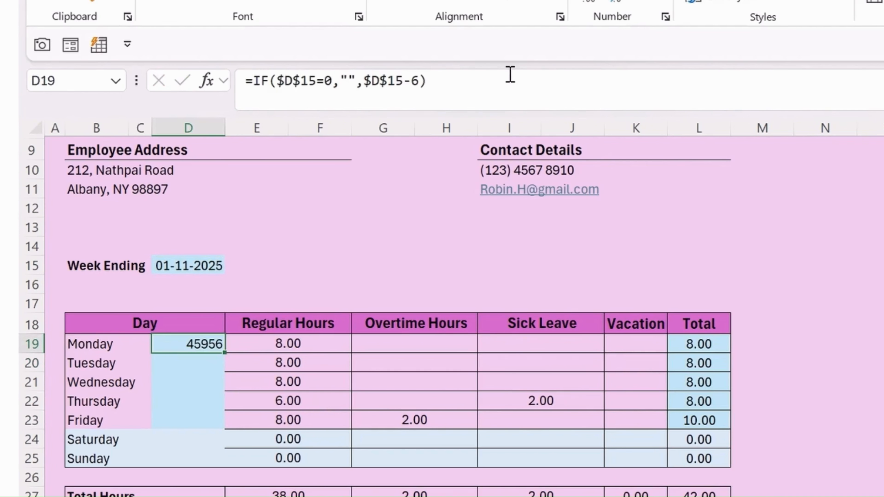
key(shift+Down)
key(shift+Down)
key(shift+Down)
key(shift+Down)
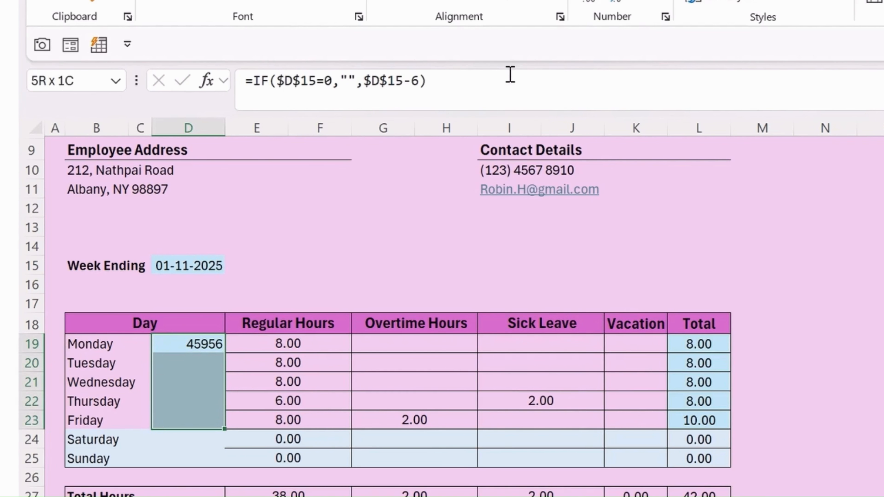
key(shift+Down)
key(shift+Down)
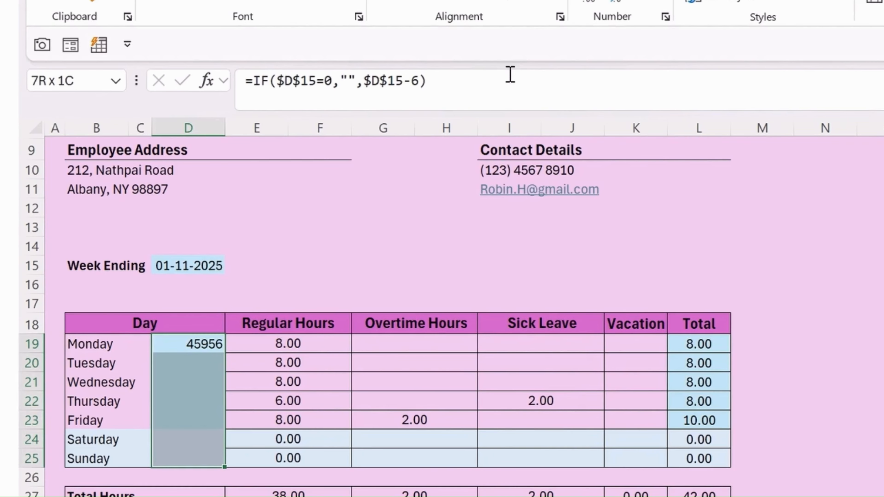
key(ctrl+d)
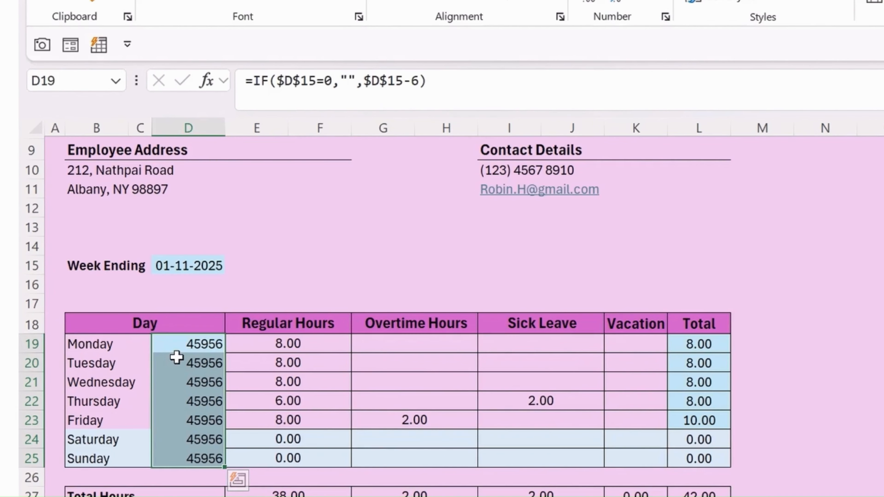
key(ctrl+1)
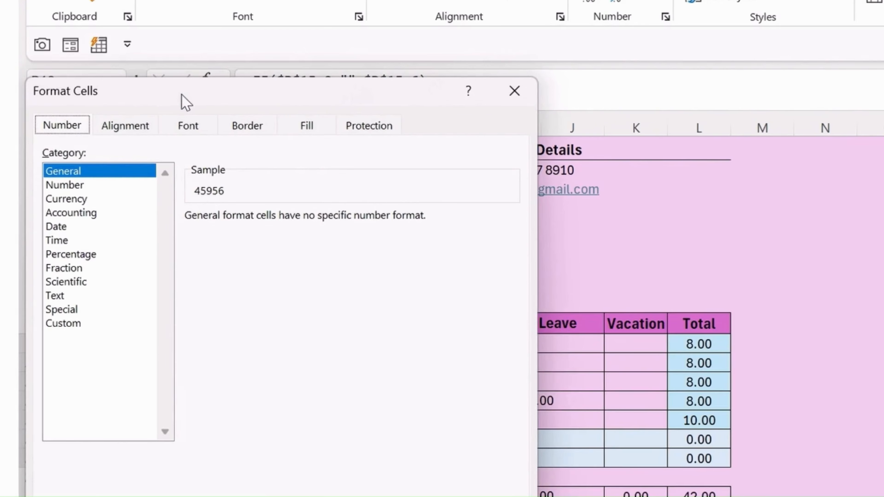
Apply the 3-14 Date format to D19:D25 so the dates read 10-26.
drag(182, 94, 445, 84)
click(329, 216)
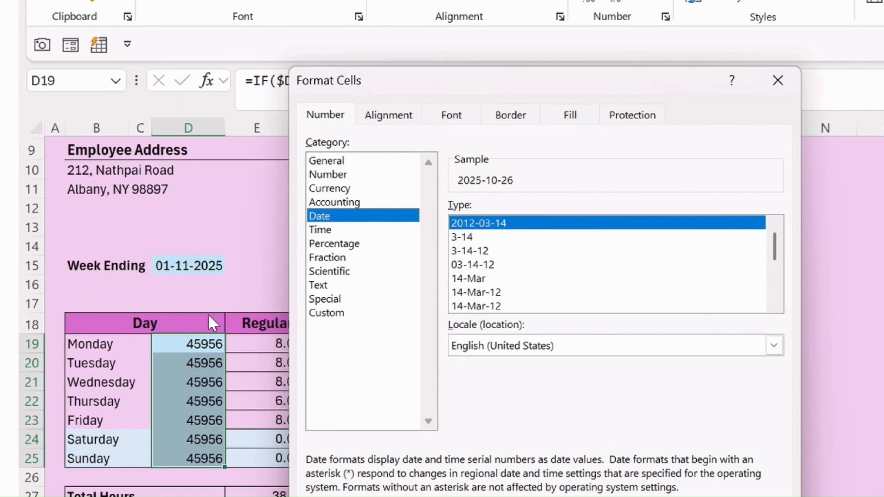
click(477, 237)
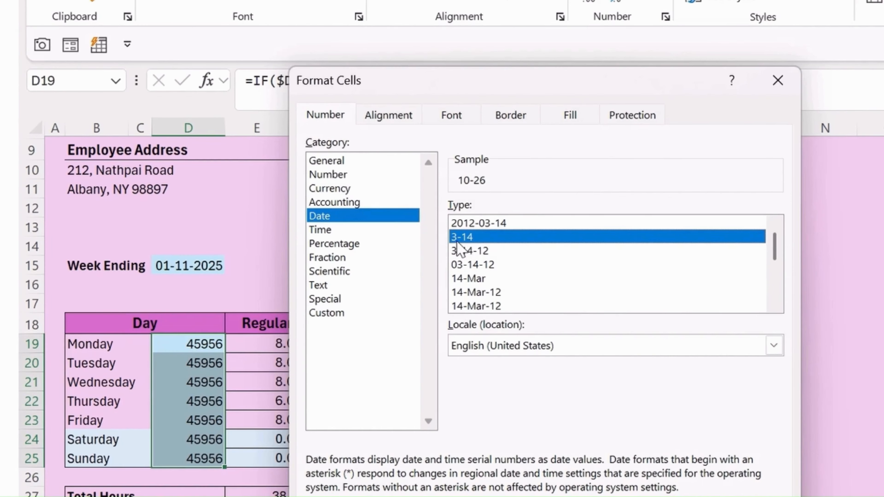
scroll(480, 268, down, 3)
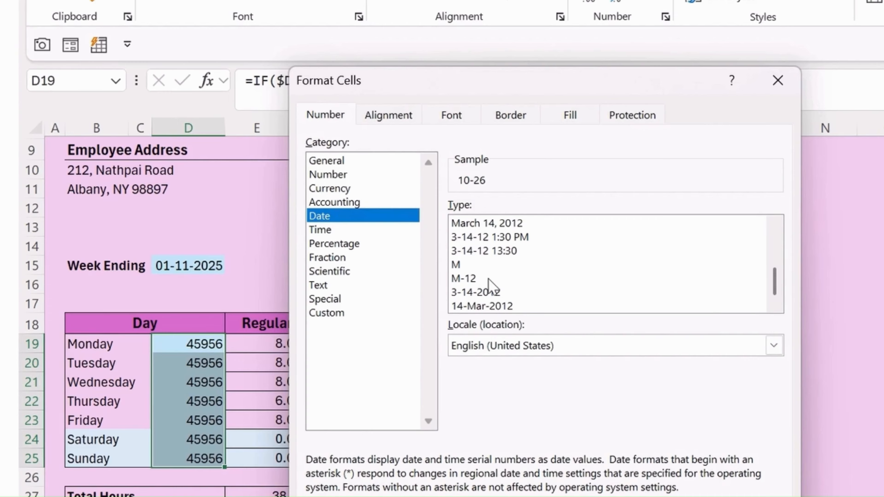
scroll(490, 278, up, 3)
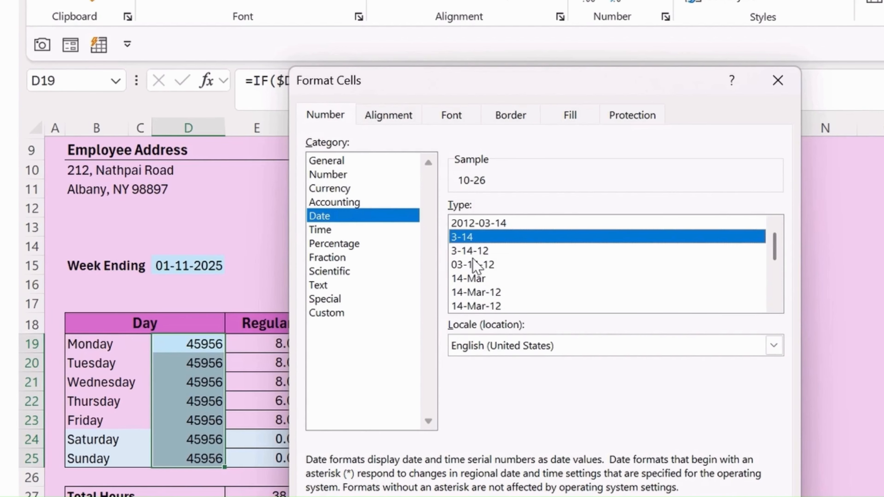
key(Return)
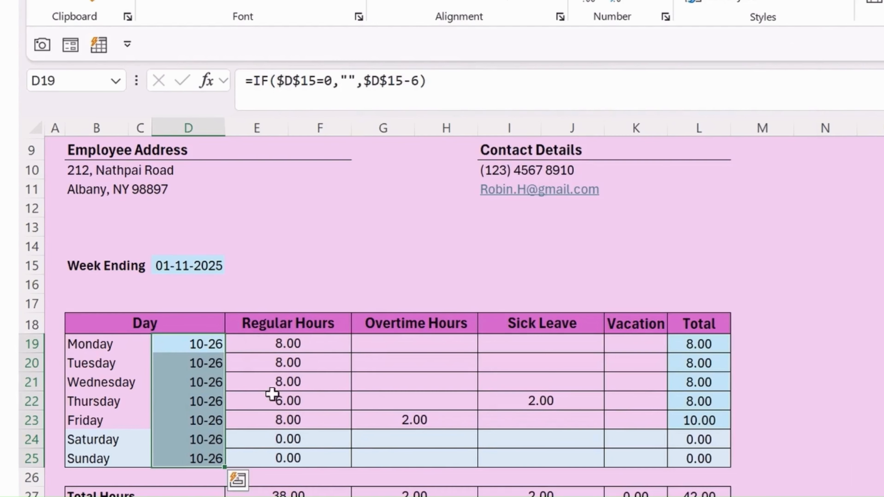
Change Tuesday to Thursday date offsets to -5, -4 and -3, giving 10-27 to 10-29.
key(Down)
key(Down)
key(Down)
key(Down)
key(Down)
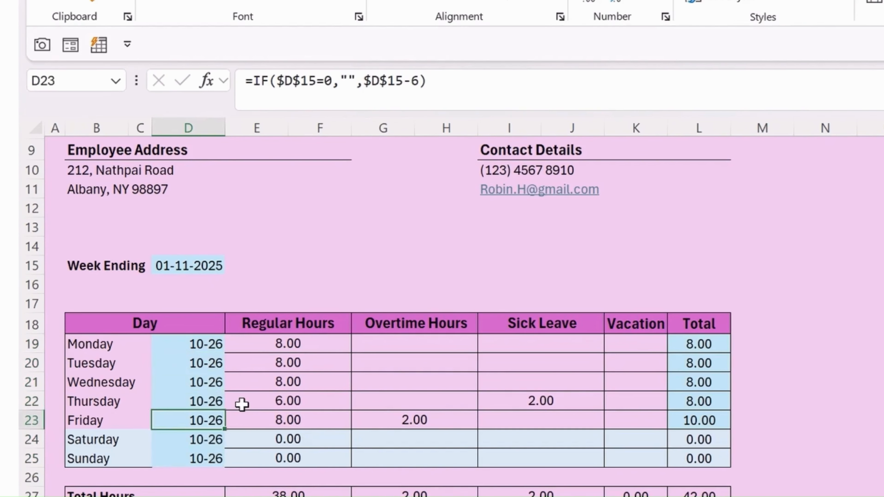
key(Up)
key(Up)
key(Up)
key(Up)
key(Up)
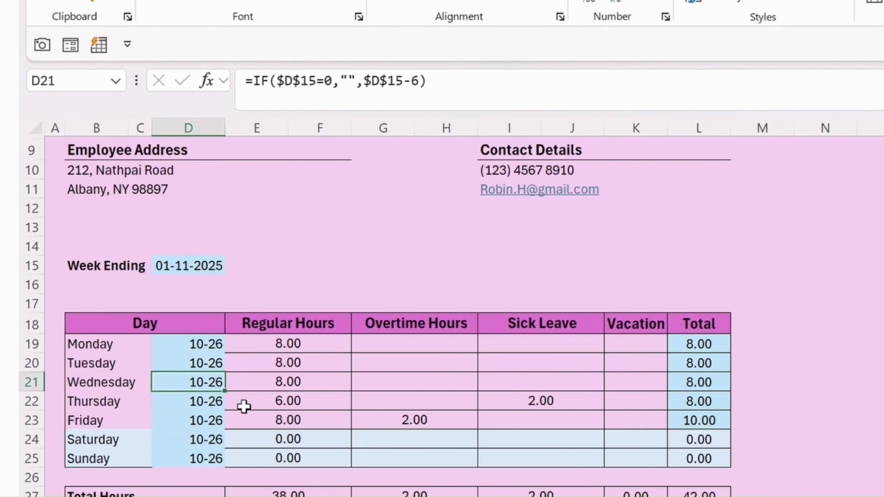
key(Down)
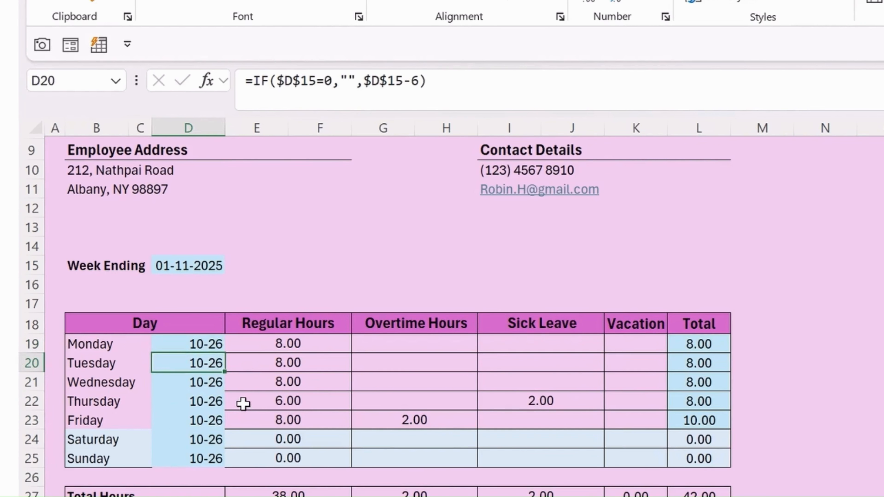
click(412, 80)
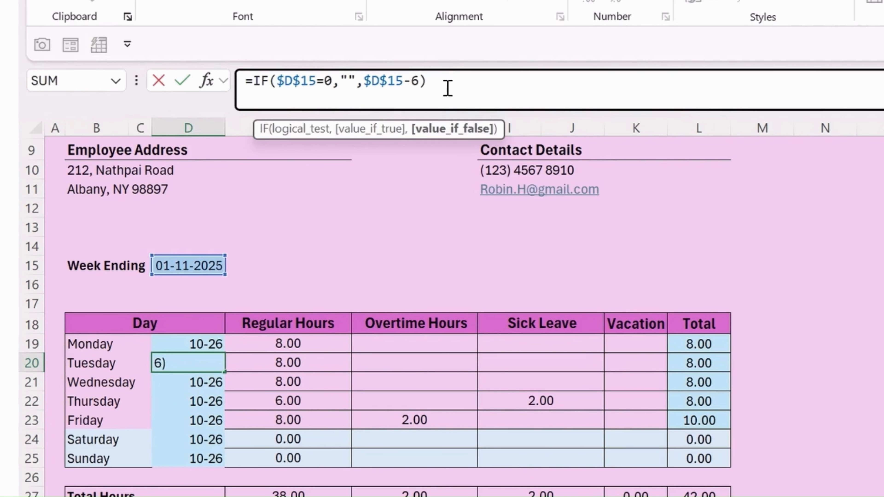
key(Delete)
text(5)
key(Return)
click(420, 81)
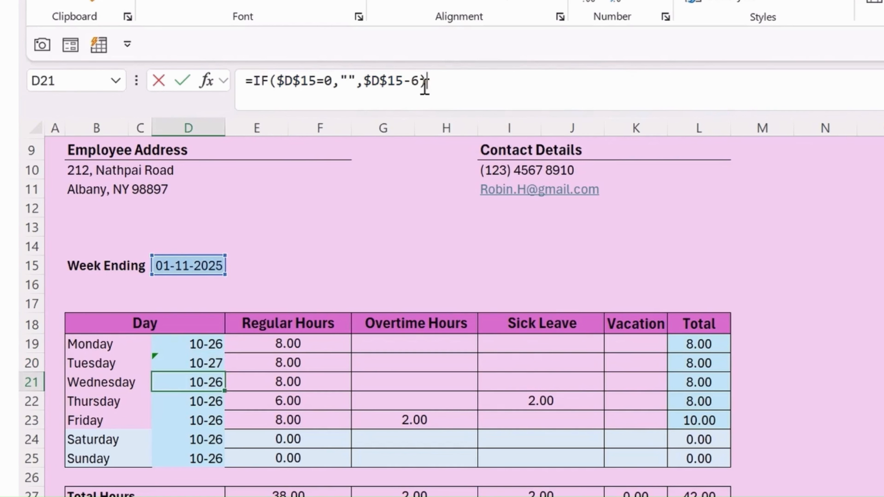
key(BackSpace)
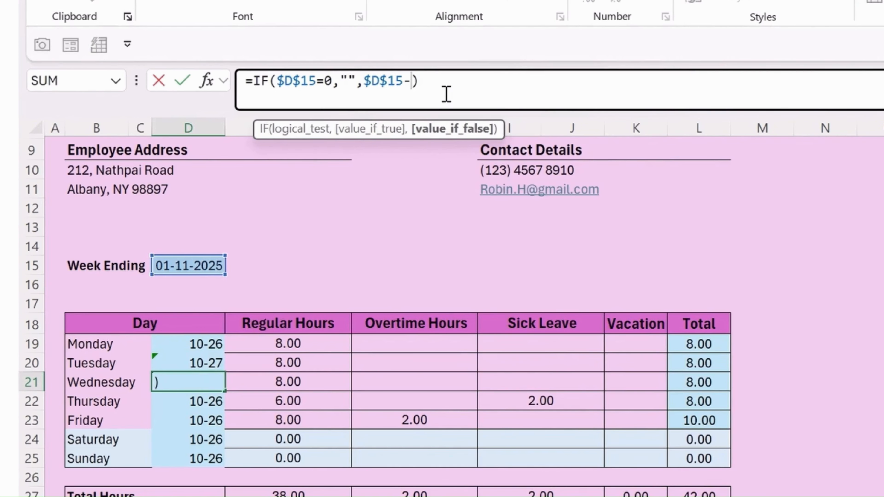
text(4)
key(Return)
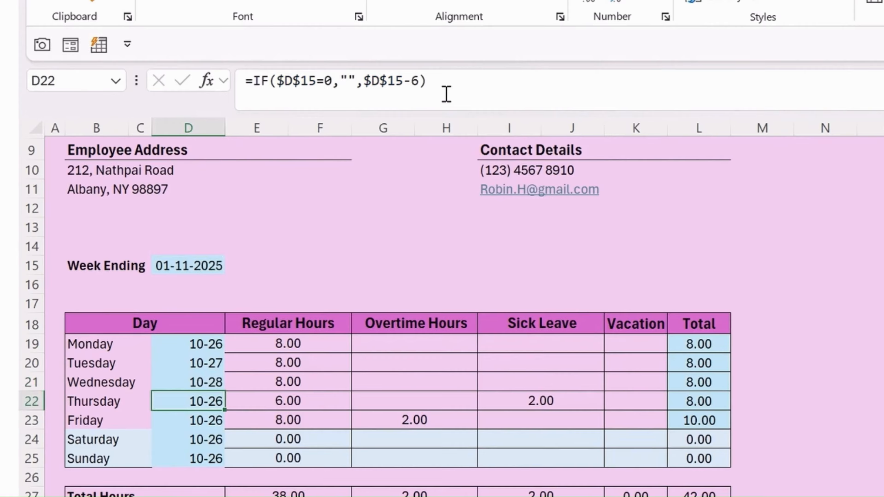
click(420, 82)
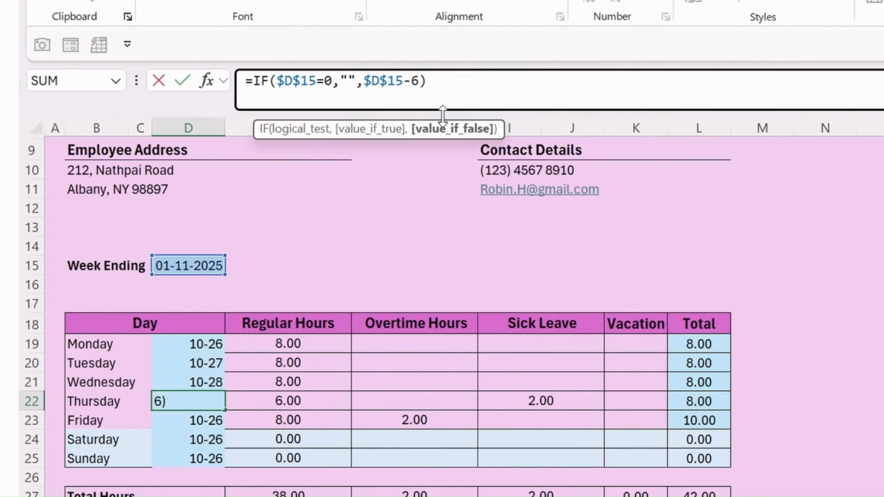
key(BackSpace)
text(3)
key(Return)
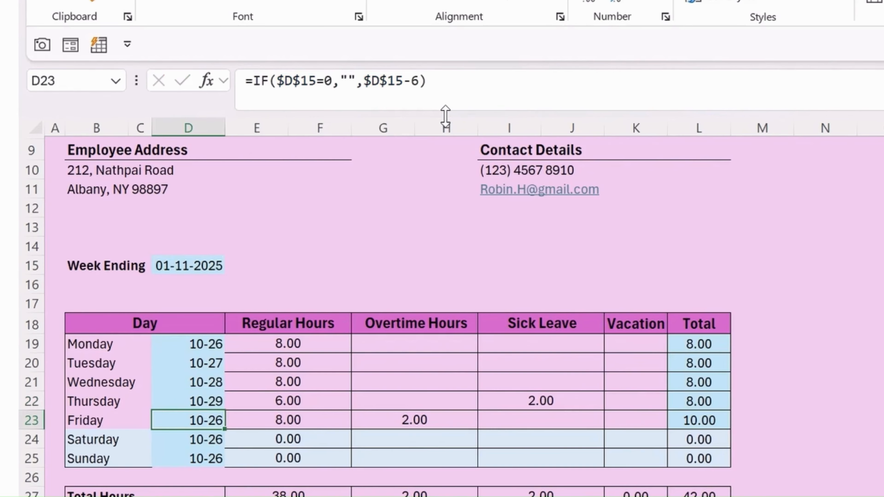
Change Friday to Sunday offsets to -2, -1 and -0 so dates end at 11-1.
click(421, 82)
key(BackSpace)
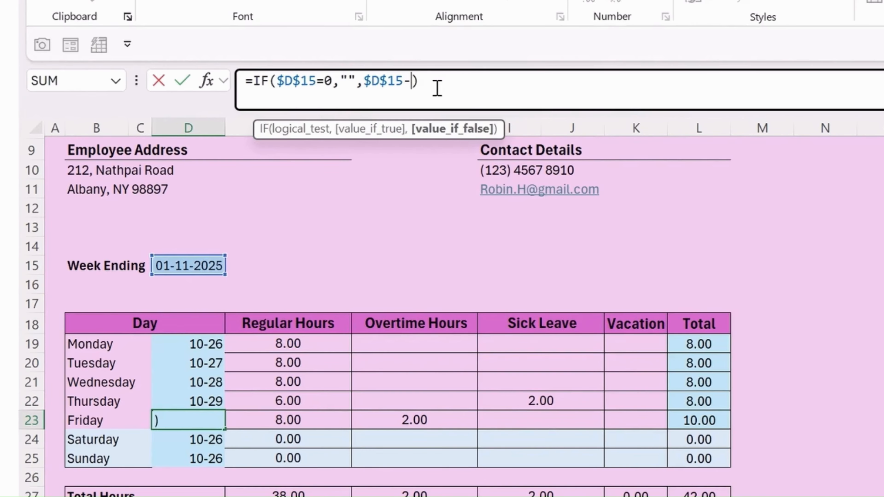
text(2)
key(Return)
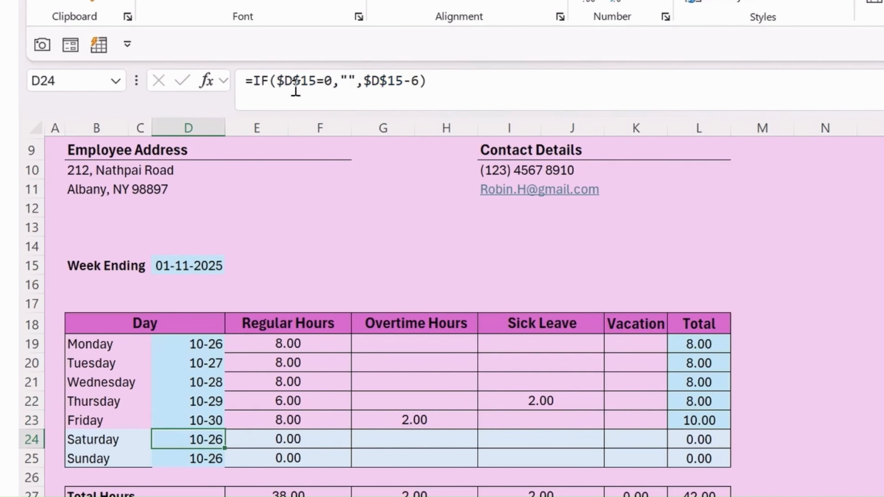
click(422, 81)
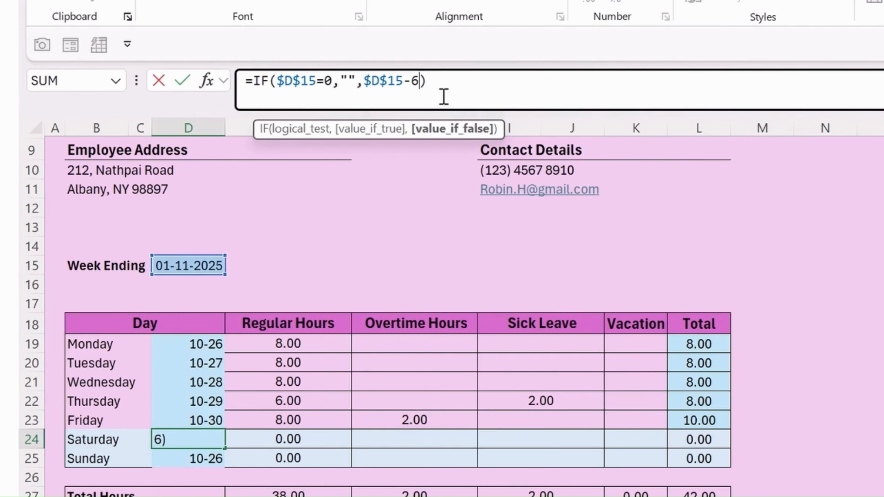
key(BackSpace)
text(1)
key(Return)
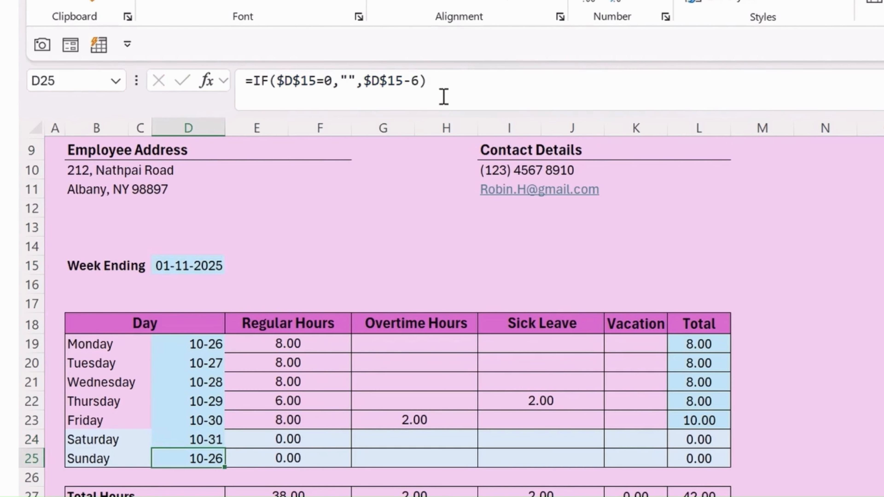
click(421, 81)
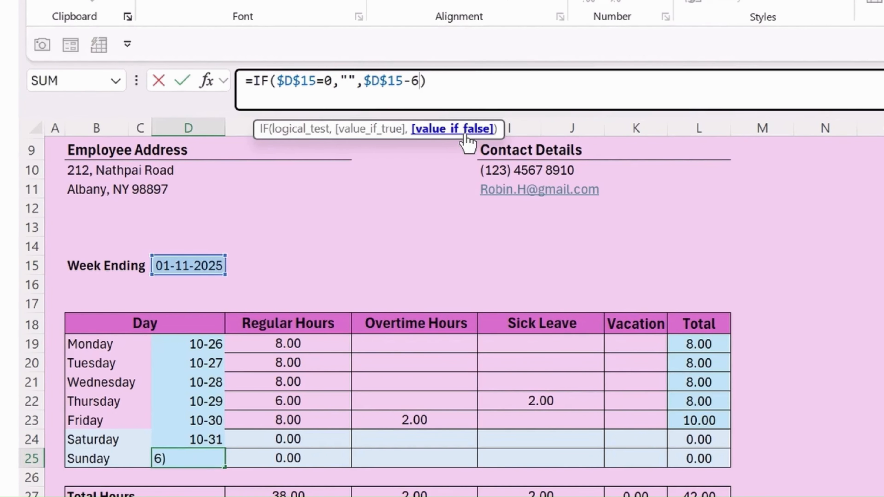
key(BackSpace)
text(1)
key(BackSpace)
text(0)
key(Return)
key(Up)
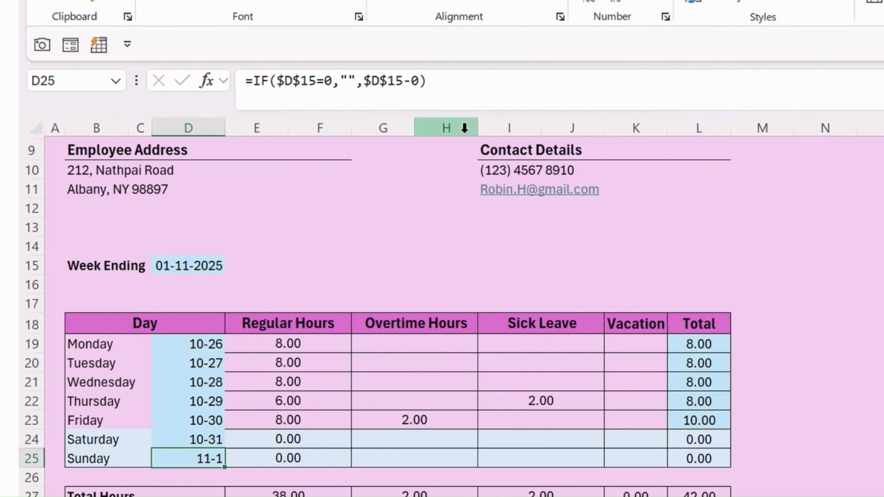
key(ctrl+Up)
key(Down)
key(Down)
key(Down)
key(Down)
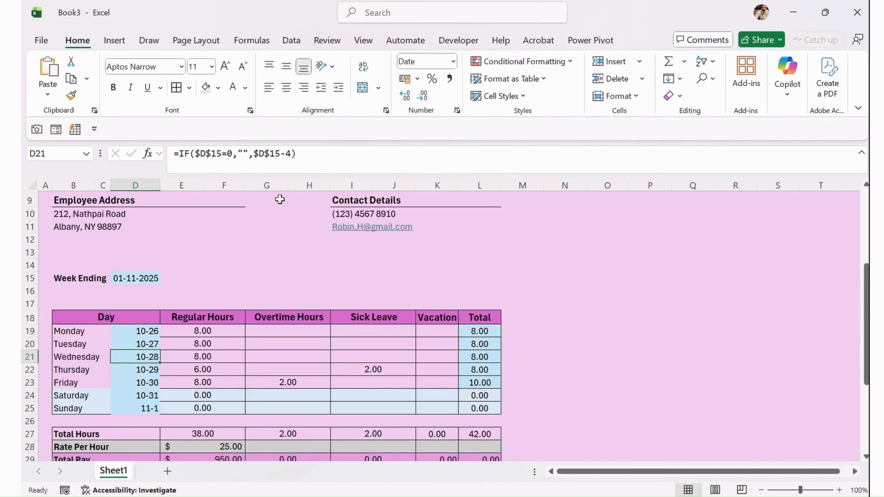
key(Down)
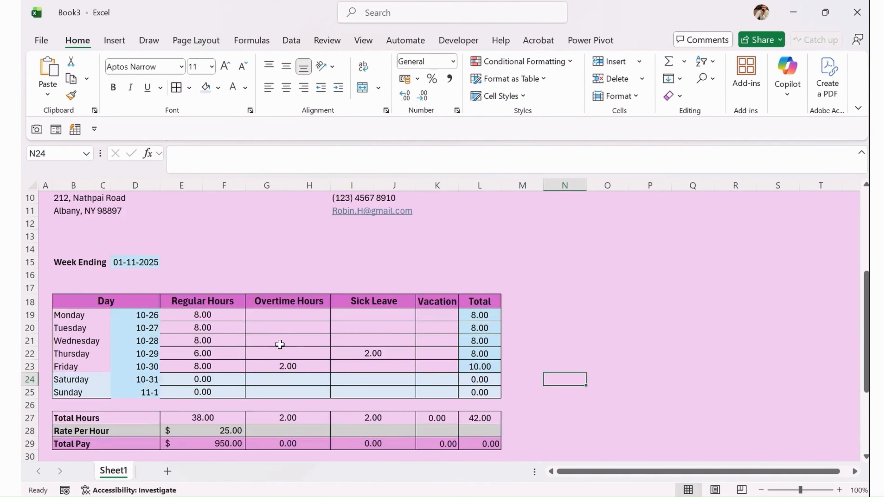
Fill the Day dates D19:D25 with a light plum shade.
scroll(280, 343, down, 2)
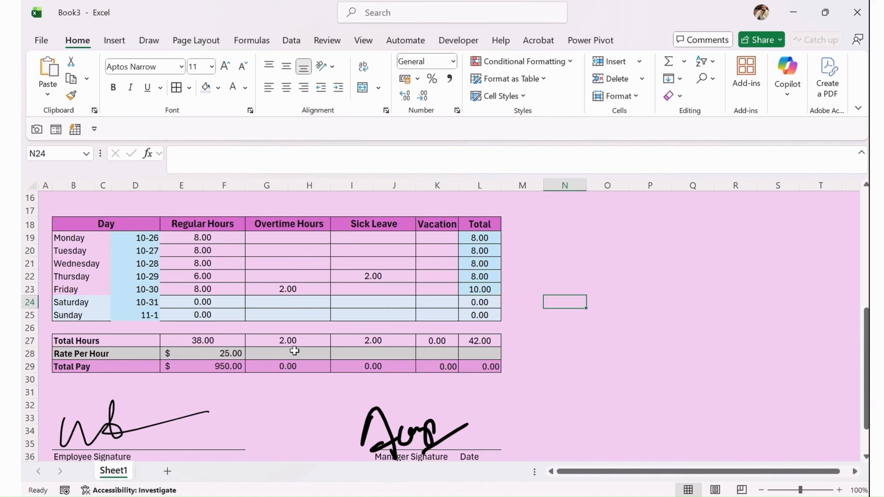
scroll(294, 347, up, 1)
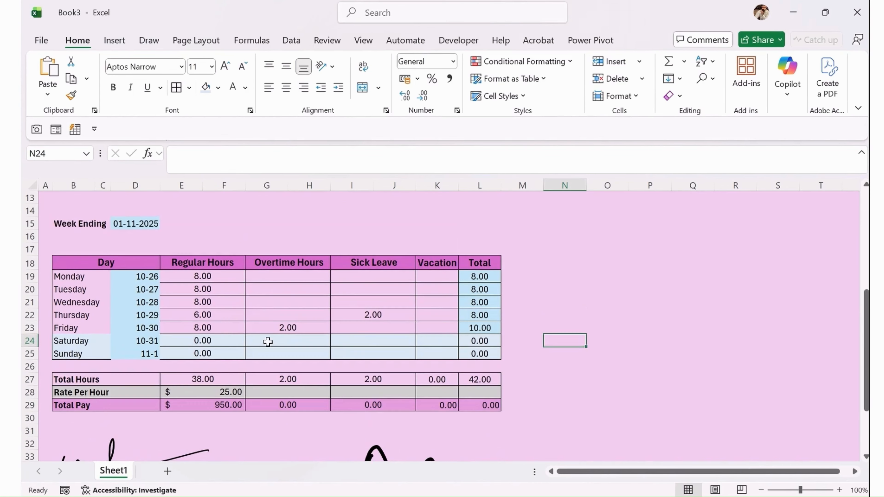
click(145, 277)
drag(144, 300, 135, 354)
click(218, 88)
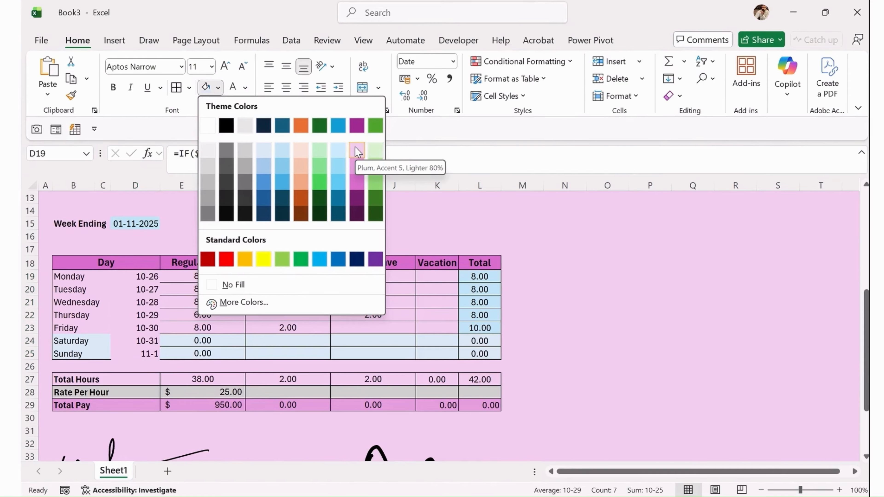
click(354, 166)
Apply the same plum fill to the daily totals in L19:L25.
drag(479, 276, 484, 351)
click(206, 88)
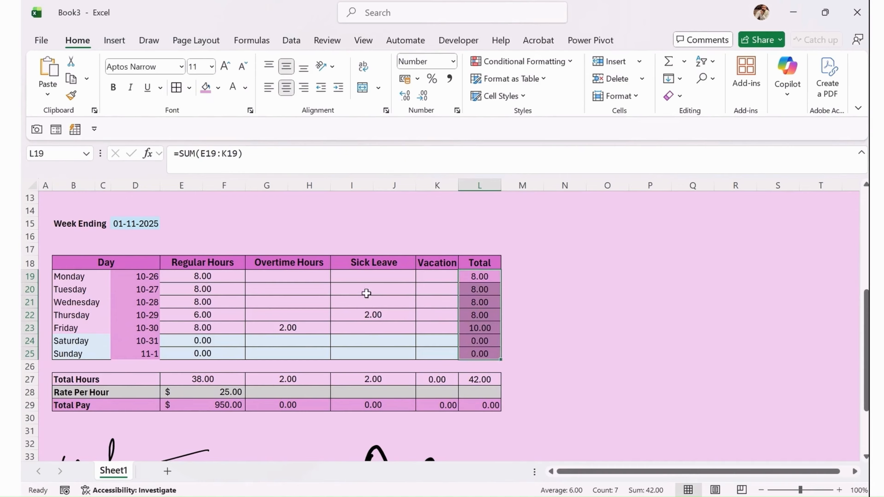
click(365, 292)
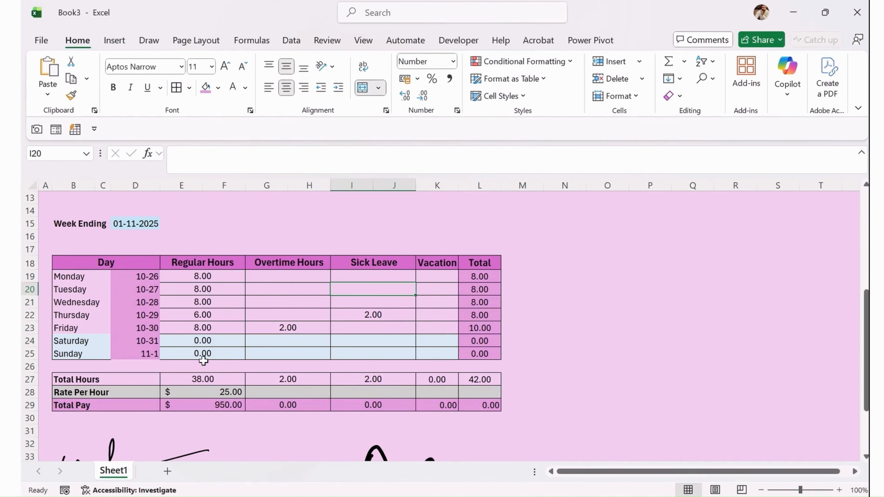
Set the Saturday and Sunday rows B24:L25 to a light grey font colour.
scroll(112, 336, up, 4)
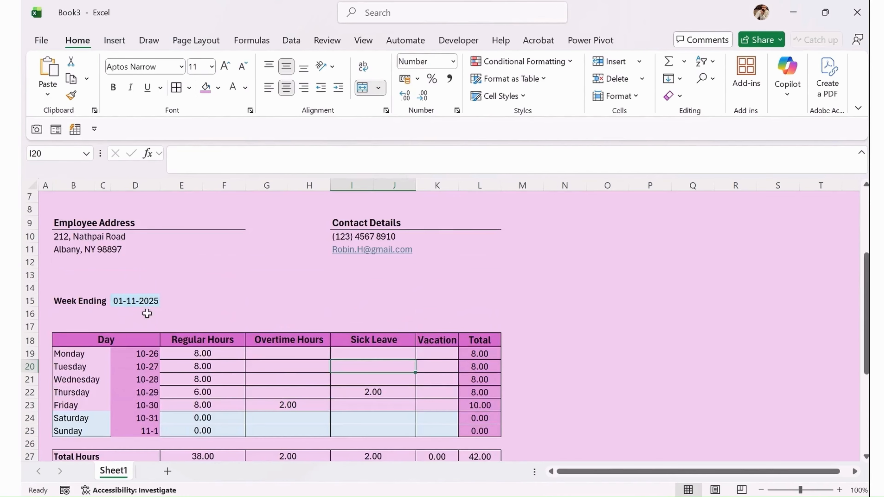
scroll(278, 244, up, 1)
scroll(282, 238, down, 6)
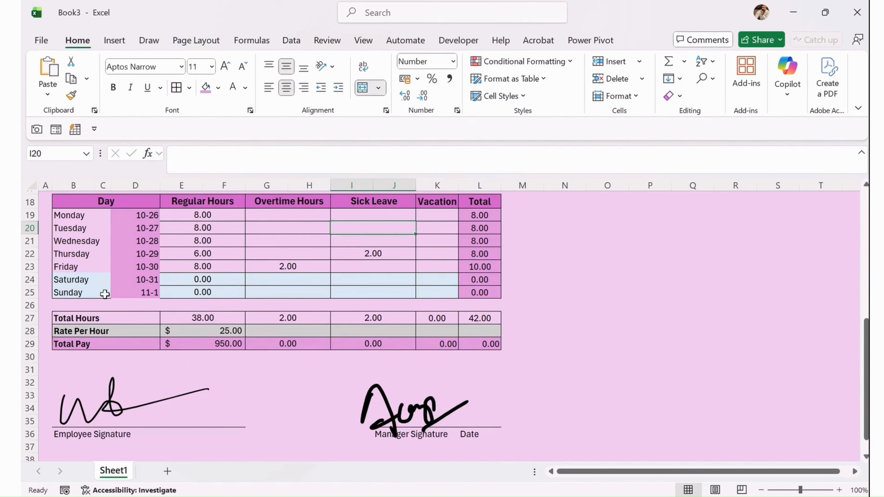
drag(73, 278, 89, 291)
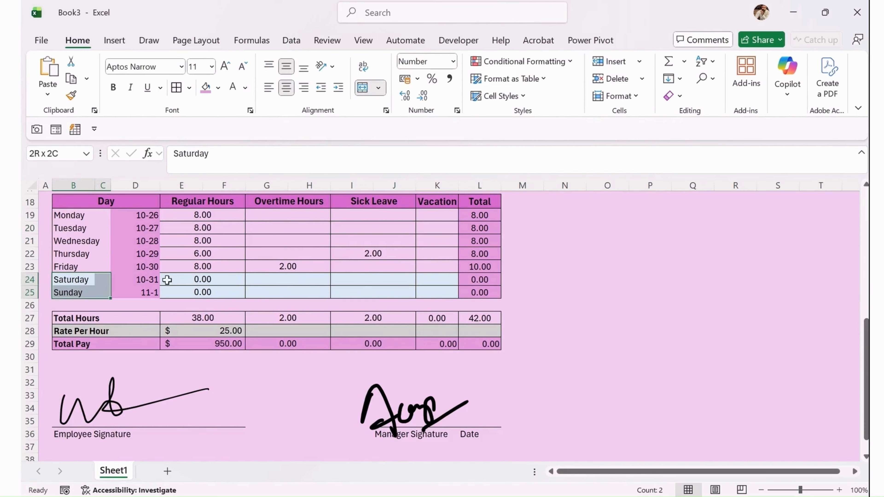
drag(168, 280, 480, 280)
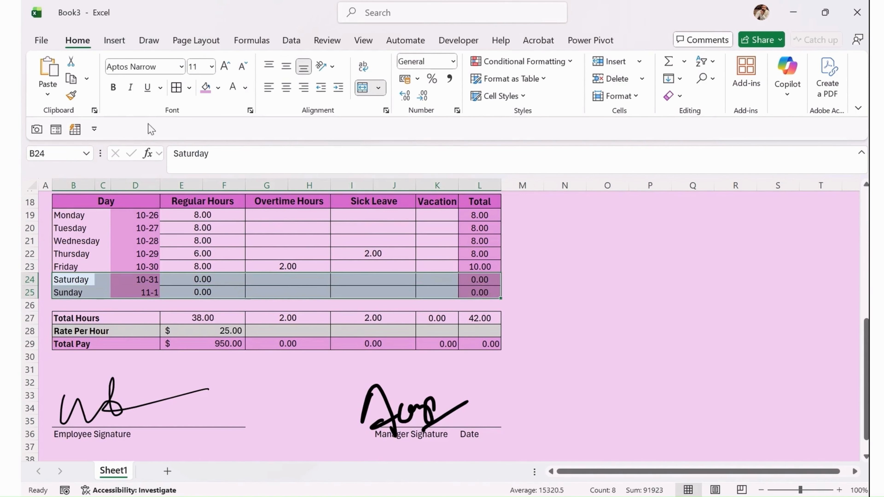
click(245, 88)
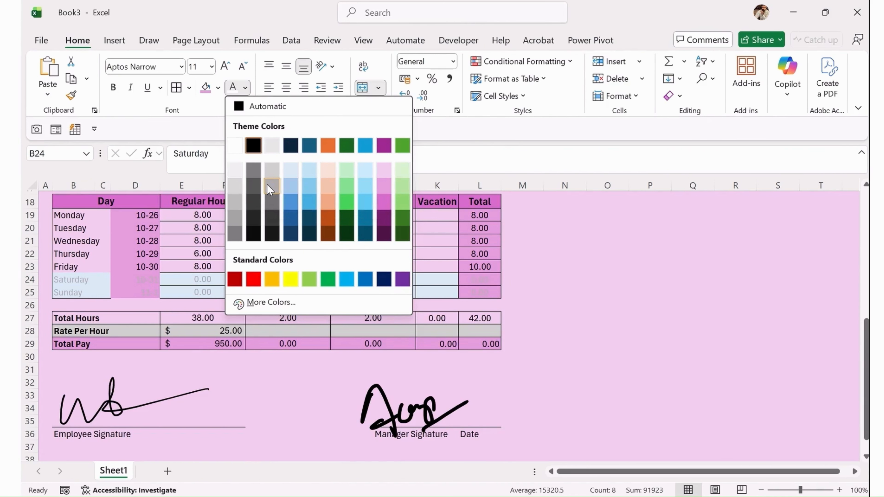
click(268, 186)
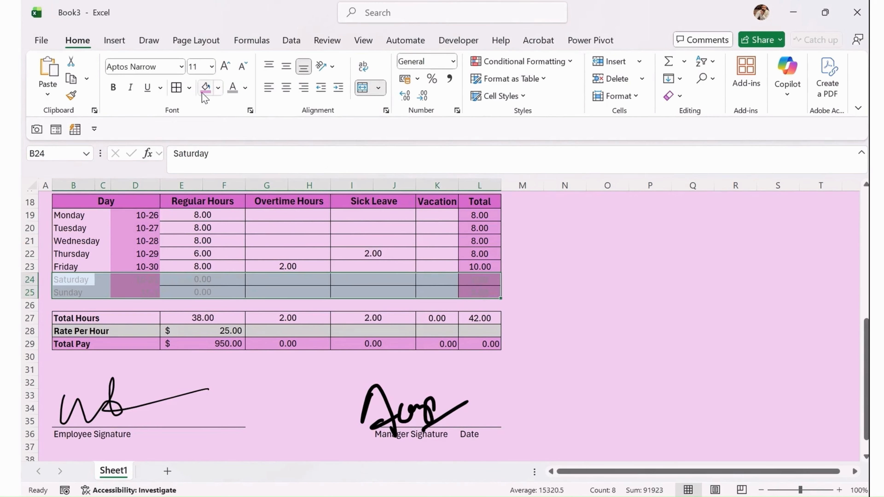
click(245, 88)
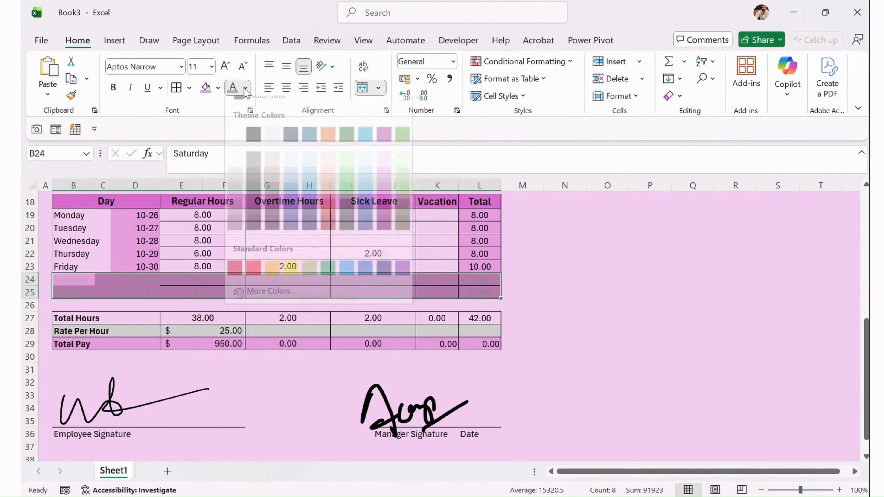
click(272, 204)
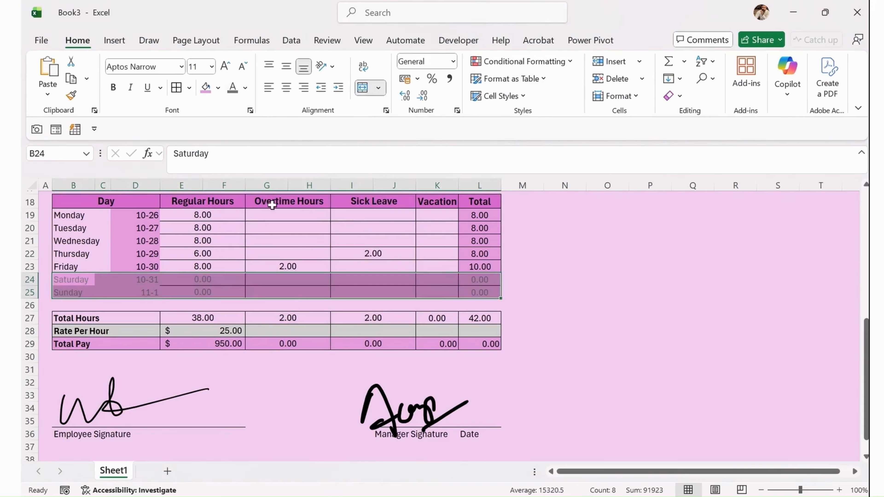
click(297, 243)
Add a bottom border under the Sunday date in D25.
click(124, 293)
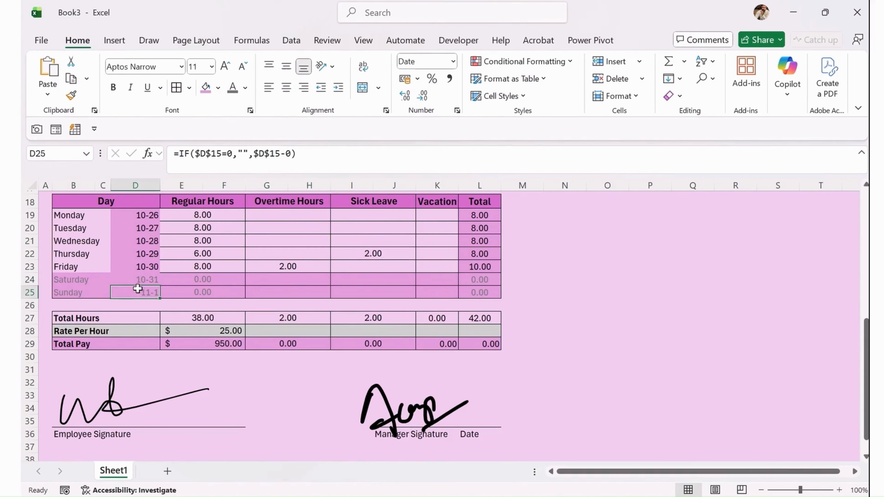
click(189, 88)
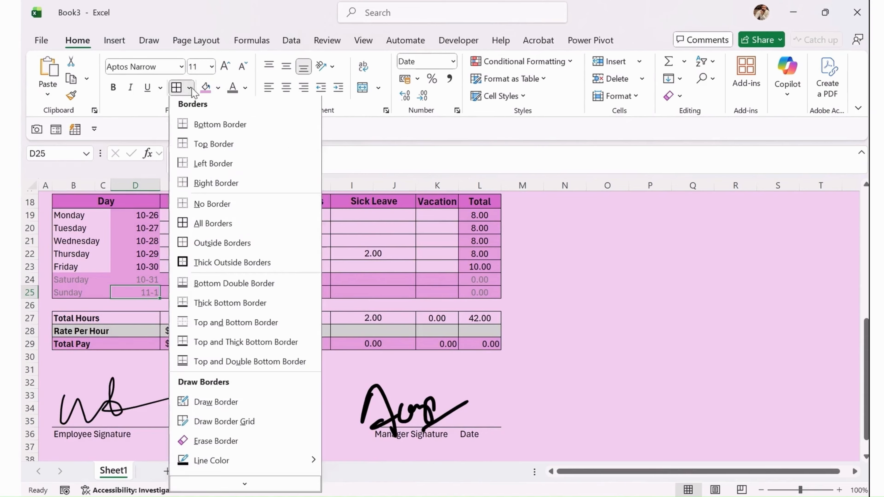
click(218, 128)
click(230, 265)
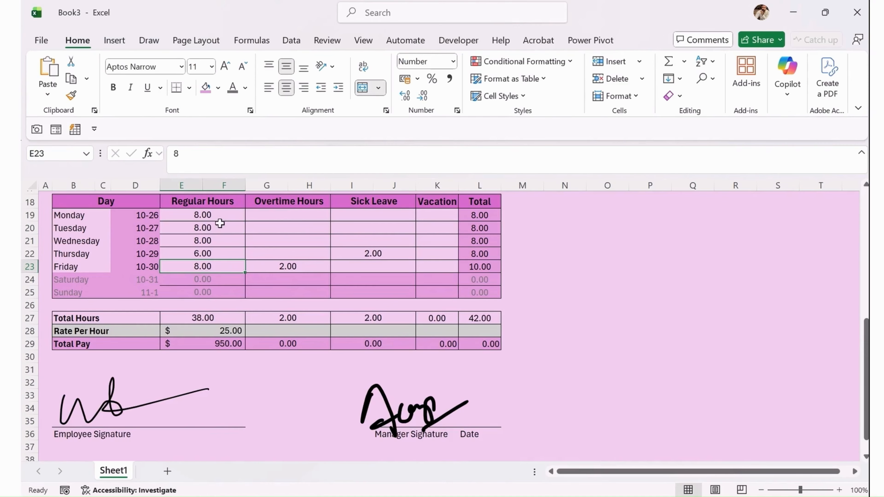
Centre-align the dates 10-26 through 11-1 in D19:D25.
drag(132, 216, 132, 289)
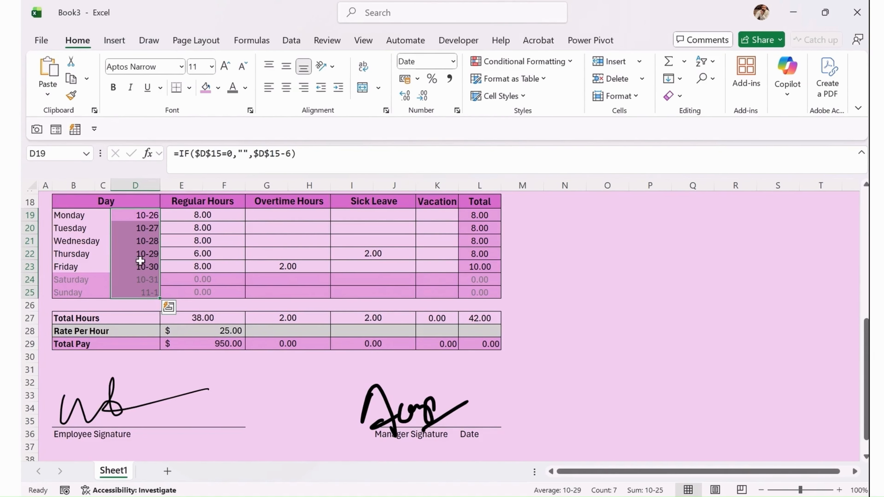
click(288, 90)
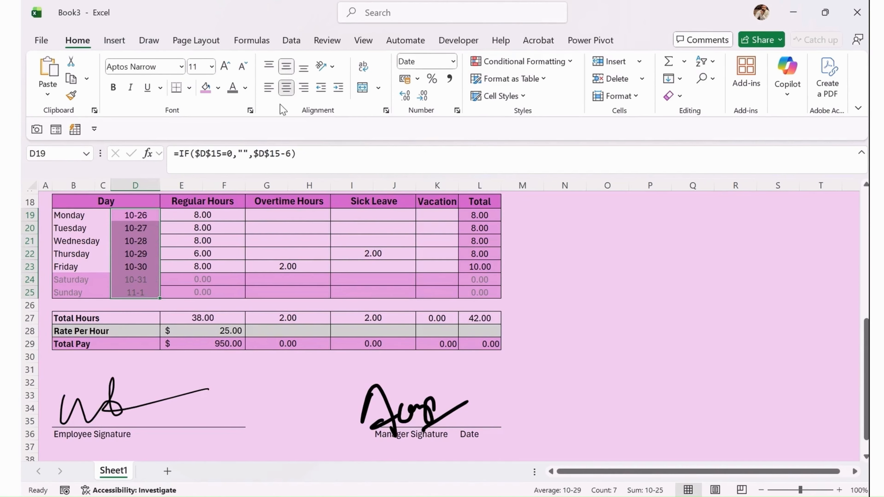
click(208, 215)
click(260, 254)
scroll(293, 359, up, 1)
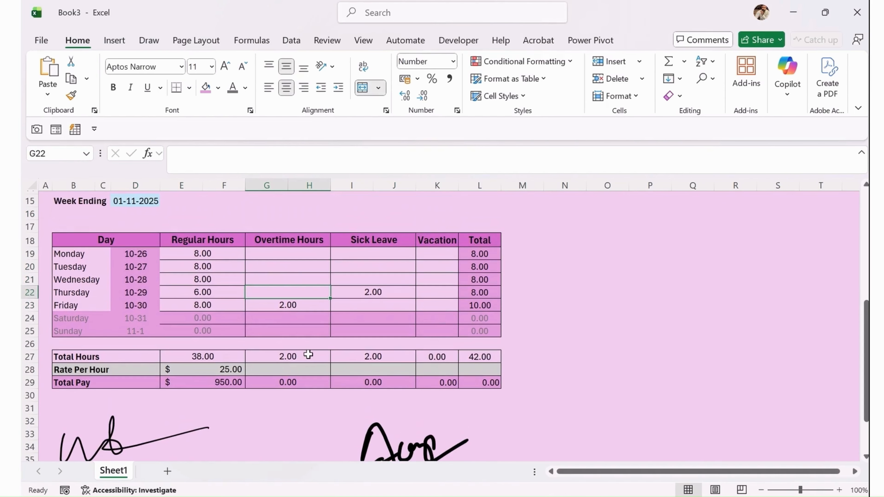
Set Total Hours in L27 to =SUM(L19:L25).
click(465, 356)
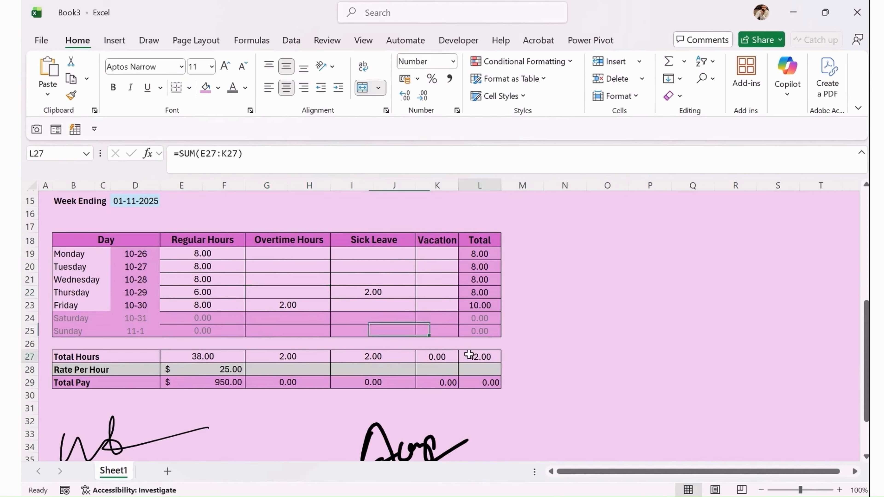
click(282, 170)
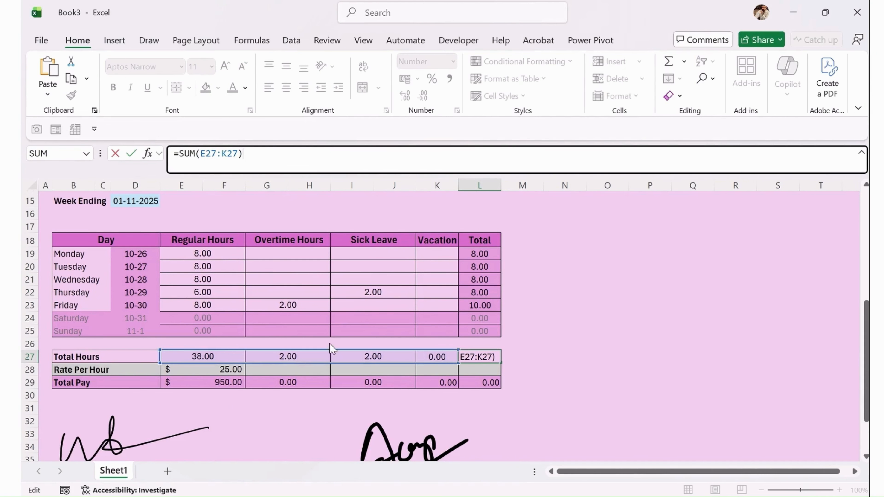
drag(330, 344, 613, 257)
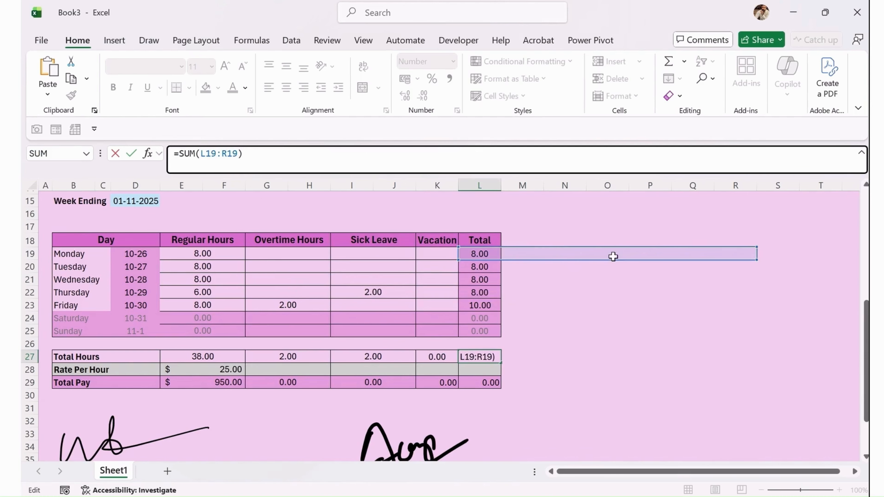
drag(756, 259, 504, 336)
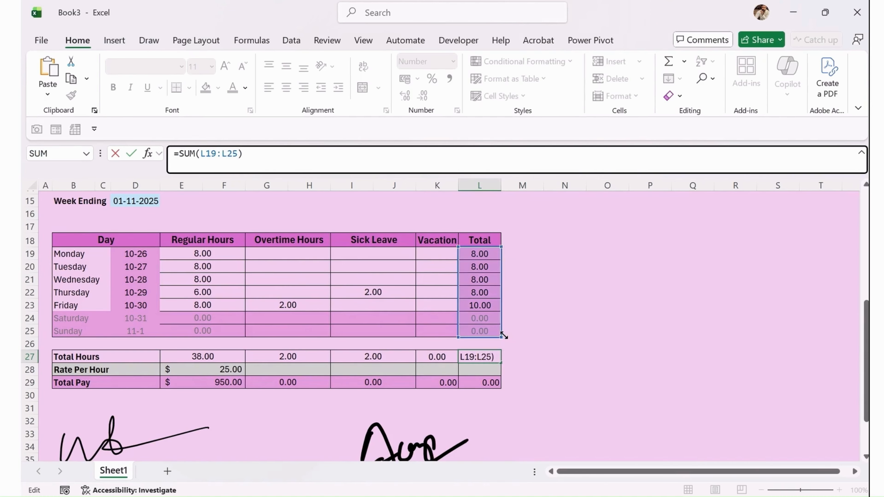
key(Return)
key(Return)
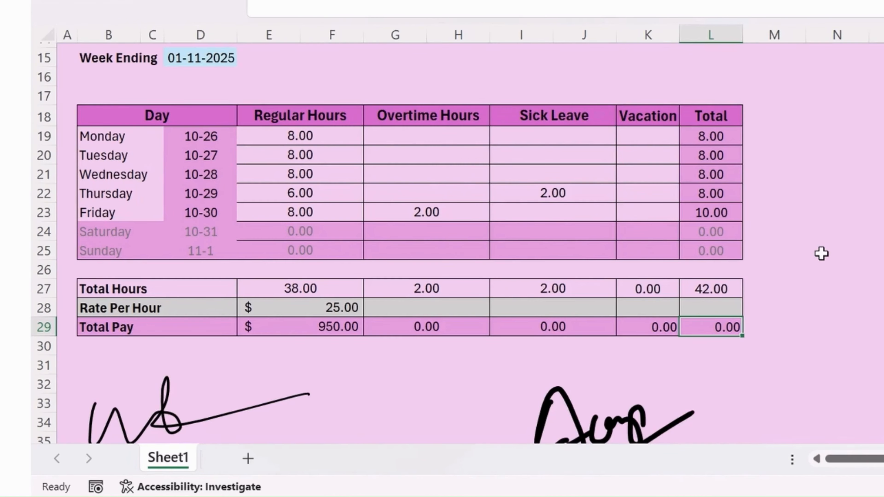
Replace the Total Pay formula in L29 with =SUM(E29:K29), giving 950.00.
click(526, 1)
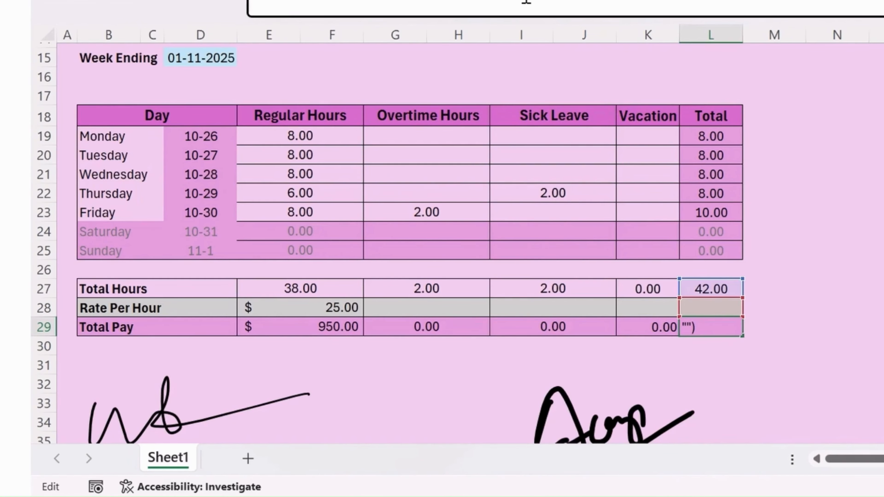
key(BackSpace)
key(BackSpace)
key(BackSpace)
key(BackSpace)
key(BackSpace)
key(BackSpace)
key(BackSpace)
key(BackSpace)
key(BackSpace)
key(BackSpace)
key(BackSpace)
key(BackSpace)
key(BackSpace)
key(BackSpace)
key(BackSpace)
key(BackSpace)
key(BackSpace)
key(BackSpace)
key(BackSpace)
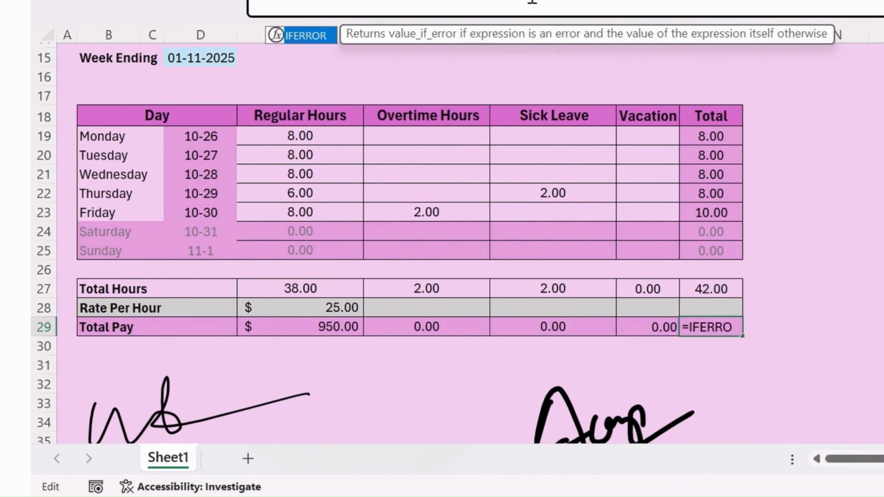
text(SUM()
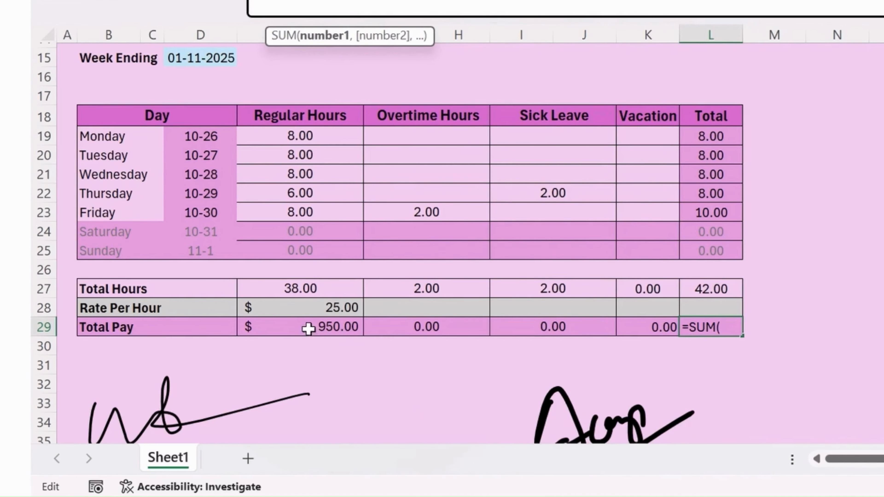
drag(307, 330, 623, 329)
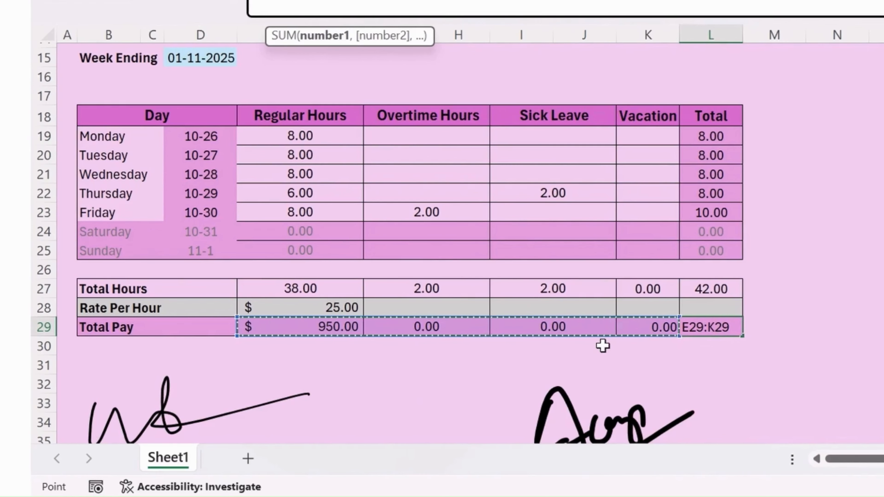
key(Return)
key(Up)
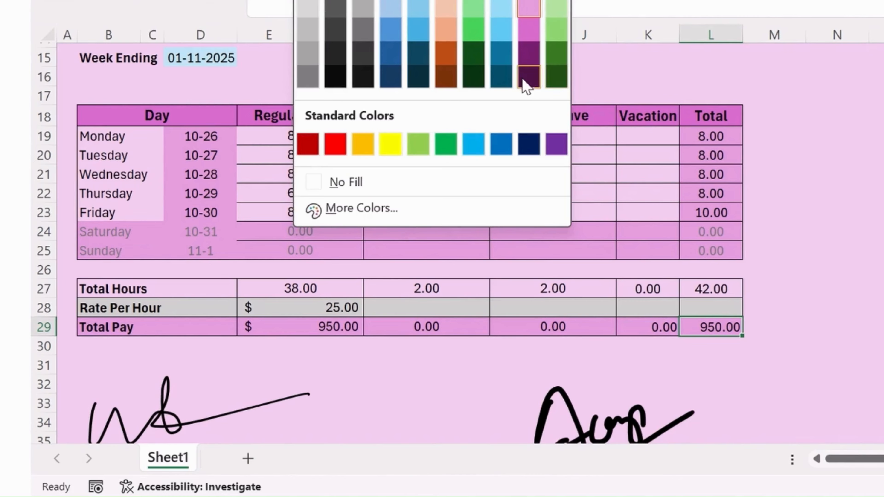
click(527, 85)
click(358, 1)
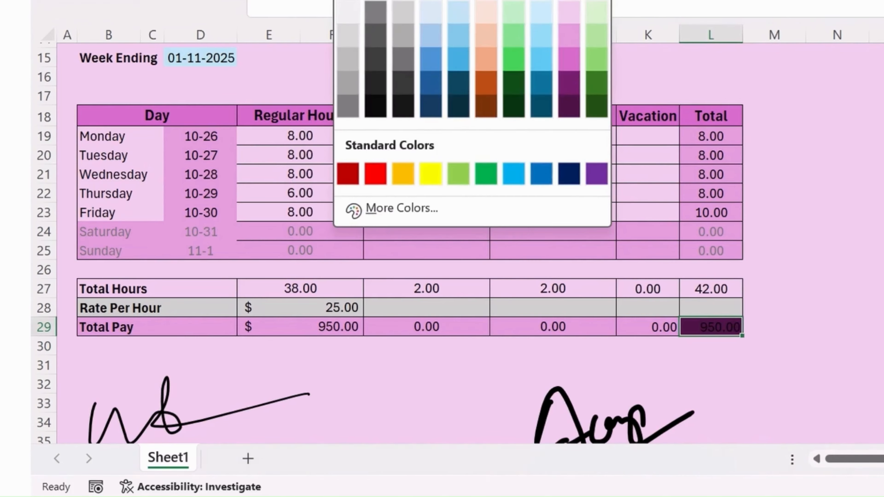
click(348, 1)
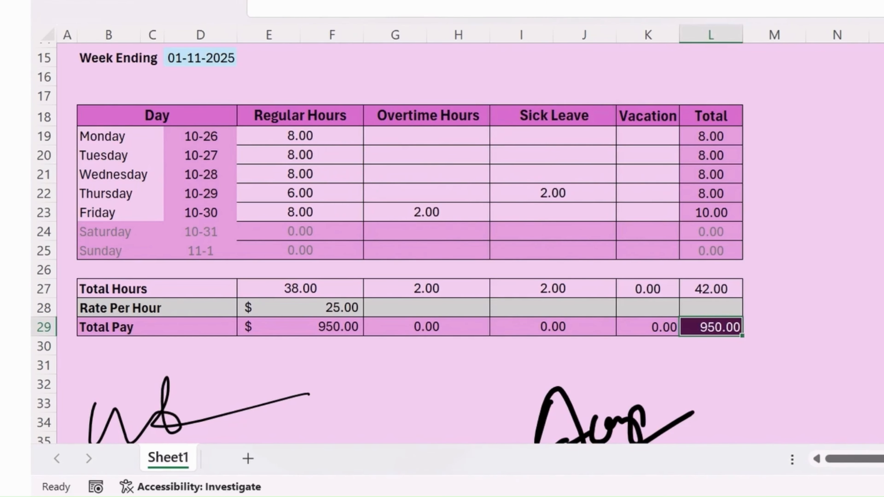
key(ctrl+shift+4)
click(614, 1)
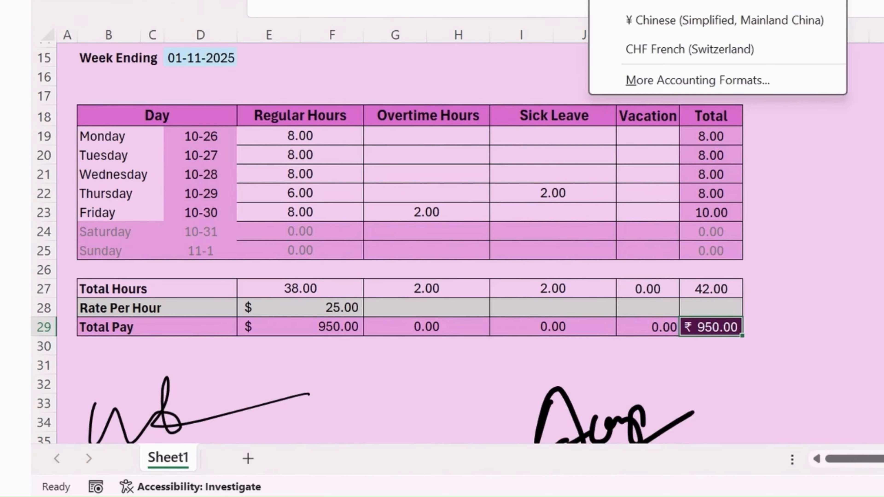
click(654, 1)
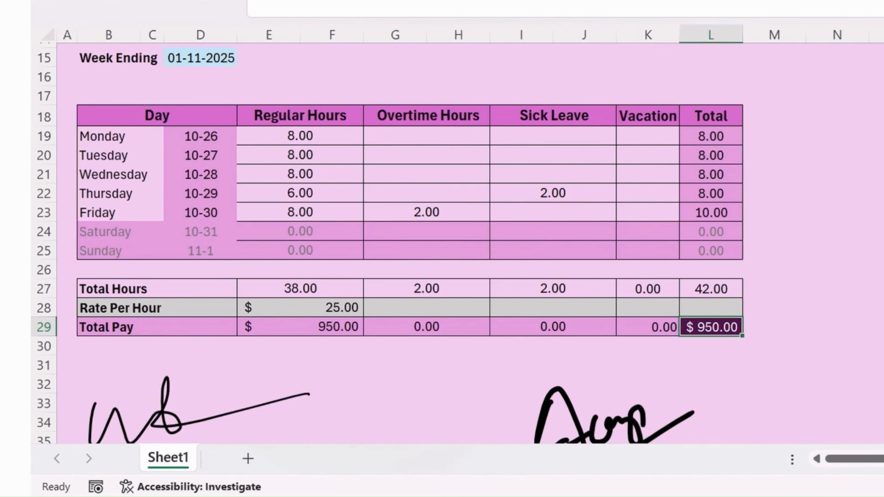
key(ctrl+b)
key(ctrl+shift+period)
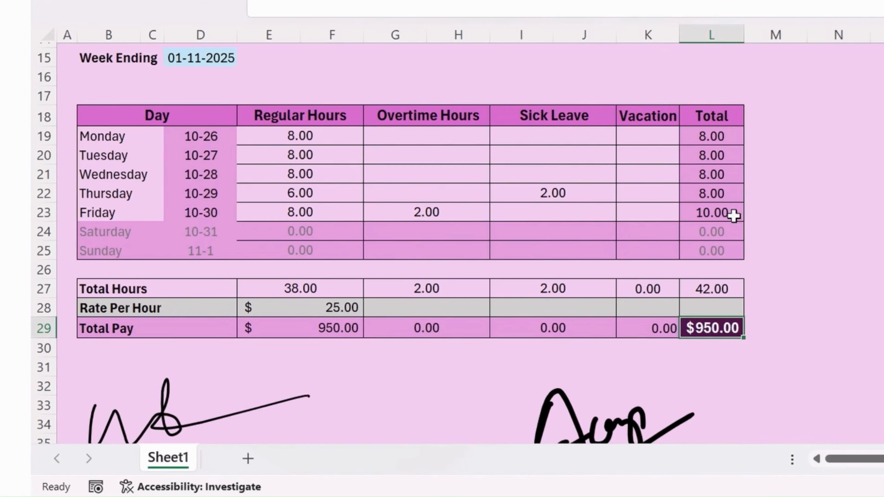
scroll(775, 331, up, 5)
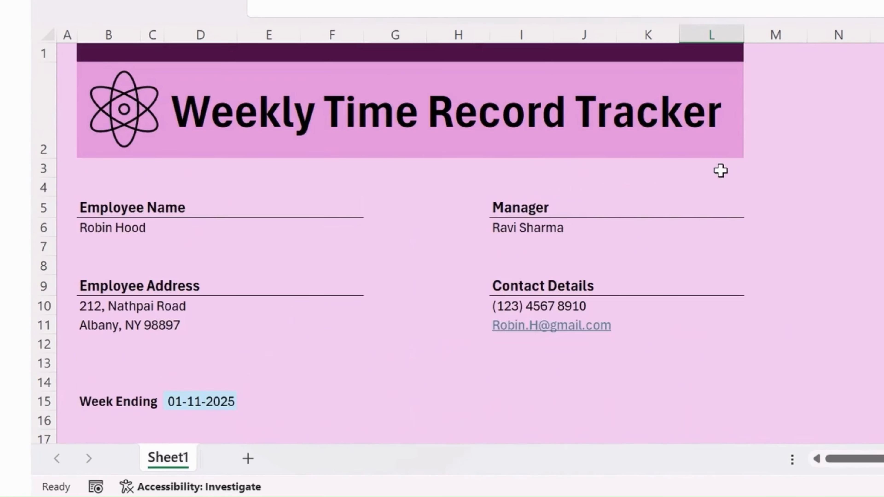
Copy the title text from D2 and paste it as the Sheet1 tab's new name.
scroll(722, 170, down, 9)
scroll(717, 146, up, 9)
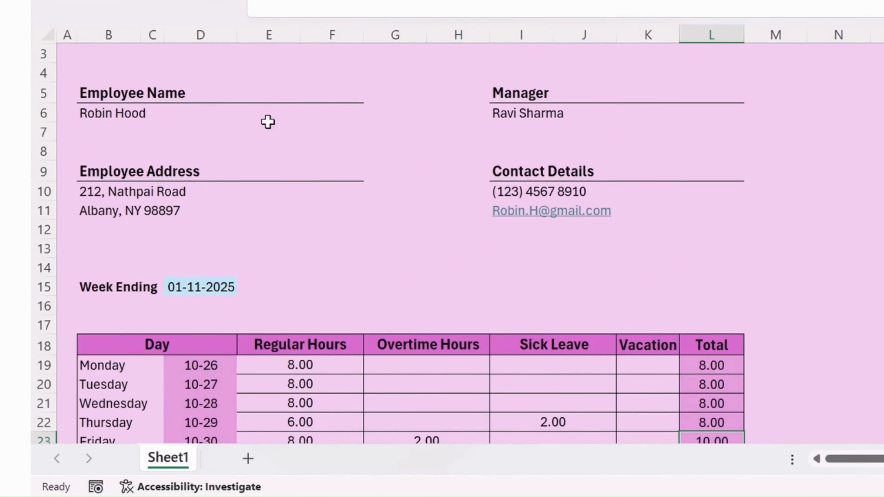
scroll(268, 122, down, 6)
scroll(681, 265, up, 7)
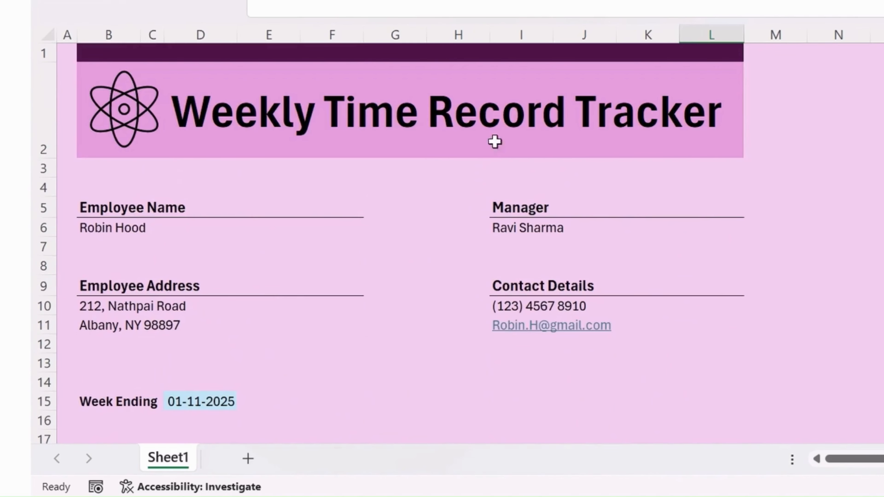
click(320, 113)
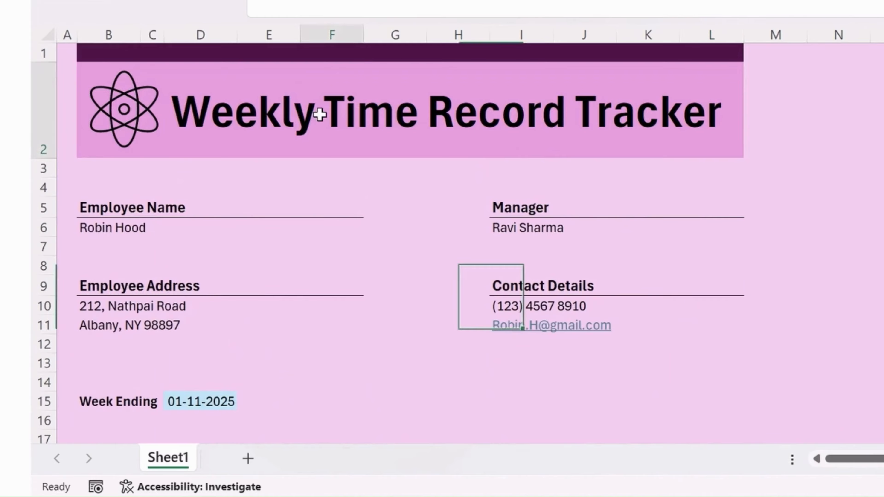
click(248, 113)
click(220, 100)
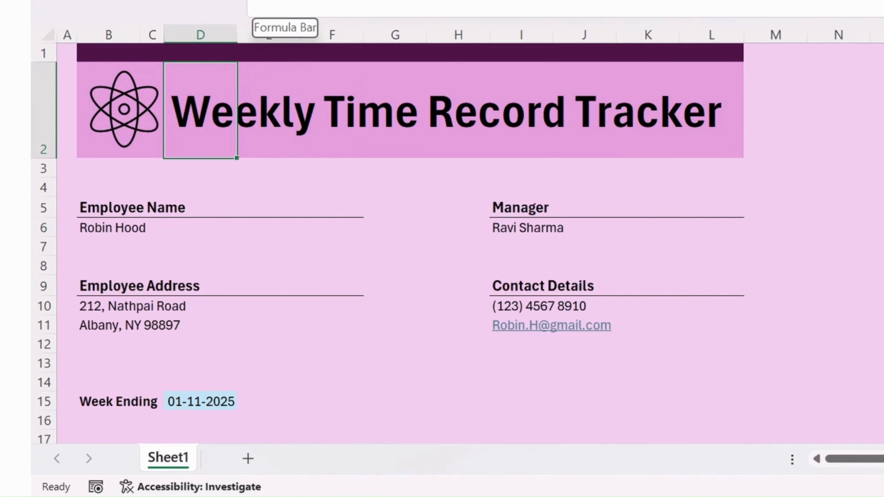
click(282, 3)
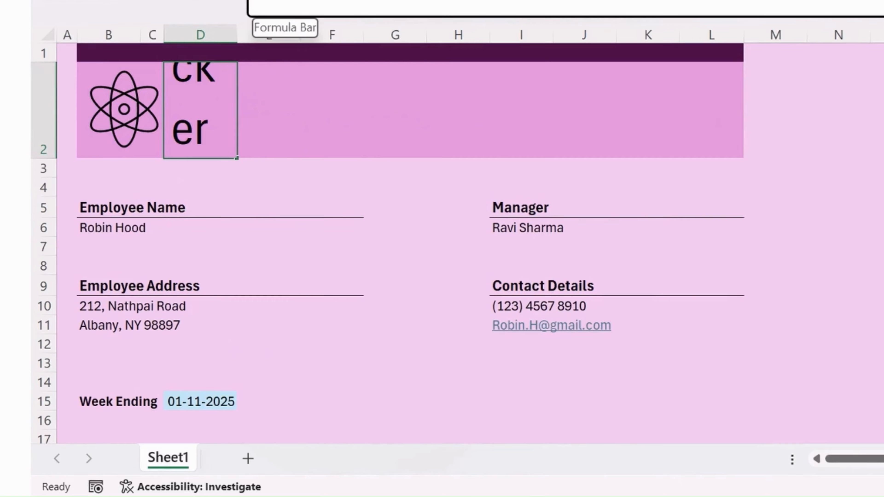
click(766, 173)
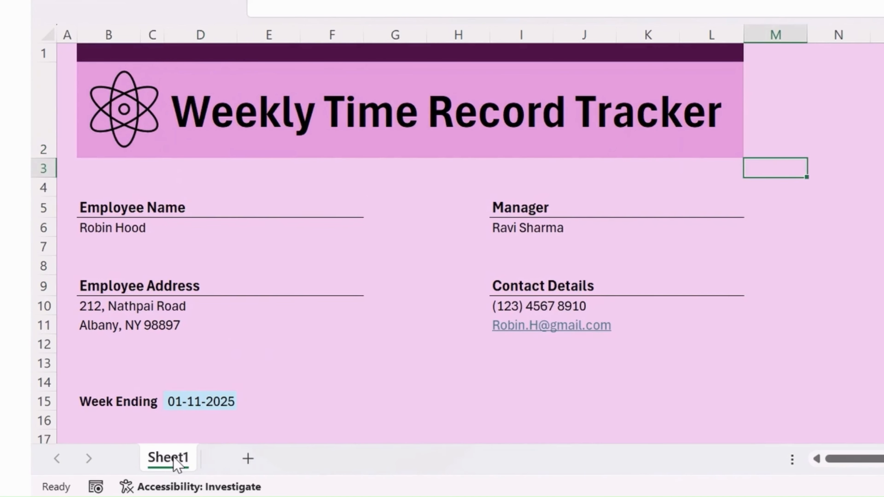
double_click(176, 459)
text(Weekly Time Record Tracker)
Confirm the 'Weekly Time Record Tracker' name and give that sheet tab a yellow colour.
click(216, 385)
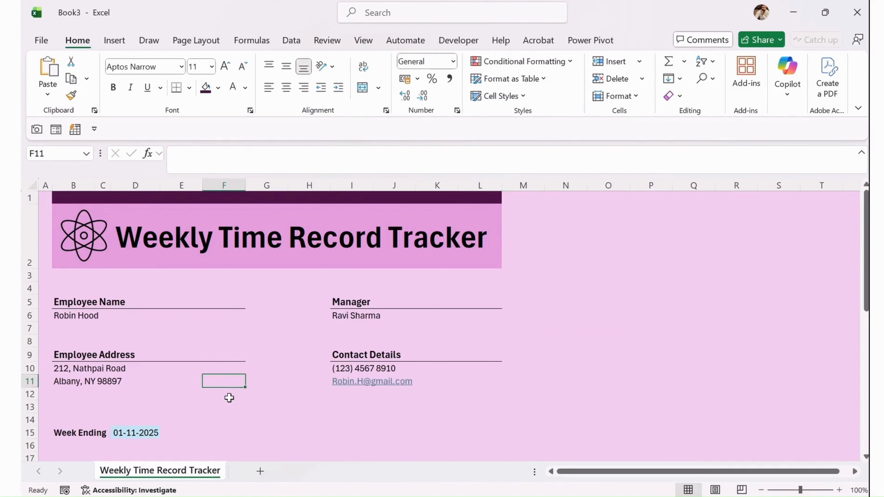
scroll(228, 395, down, 2)
right_click(160, 478)
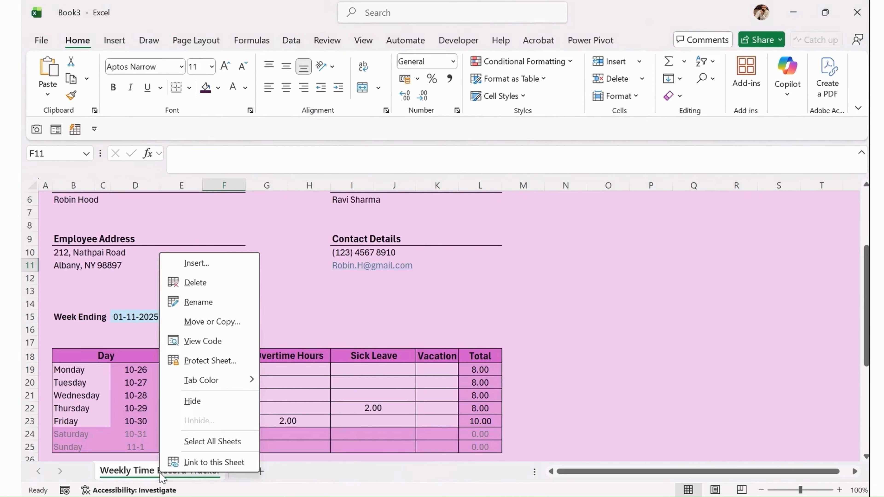
mouse_move(209, 373)
click(328, 439)
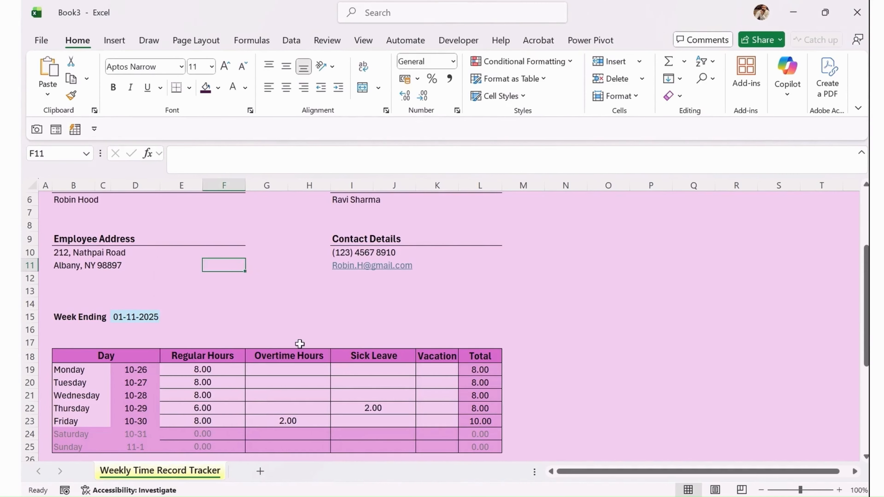
click(298, 289)
scroll(282, 305, down, 9)
scroll(475, 348, up, 10)
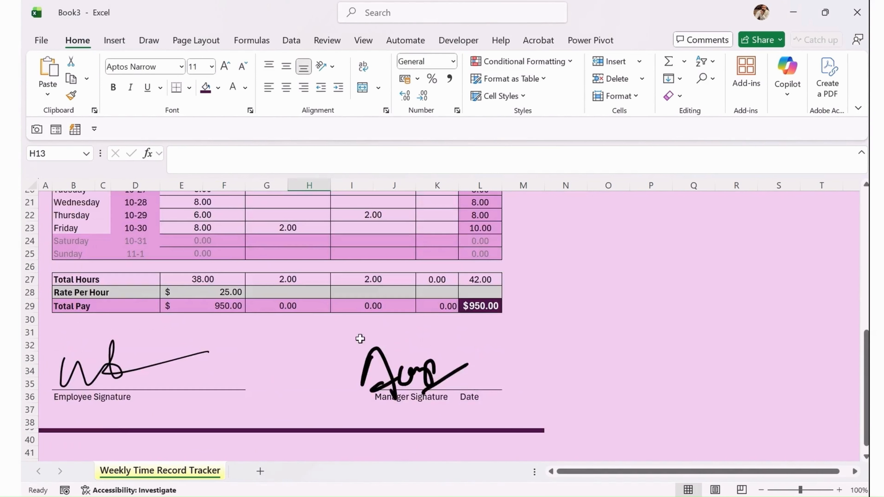
scroll(391, 259, up, 2)
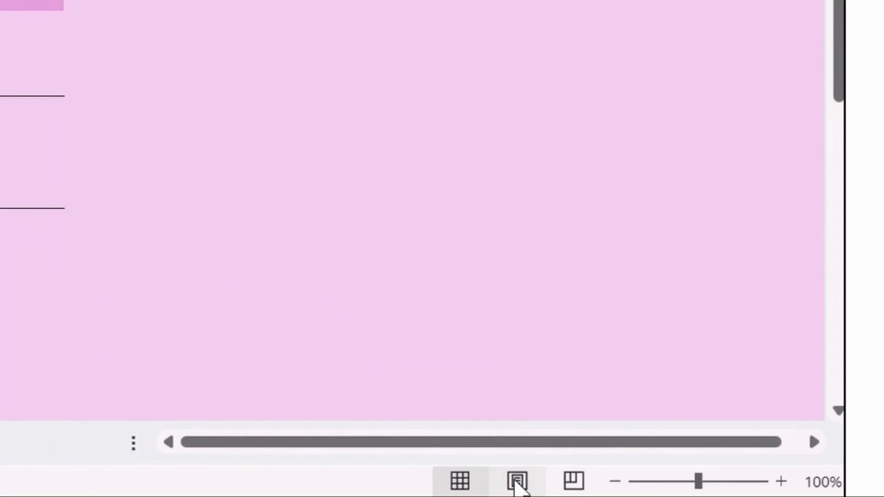
click(572, 480)
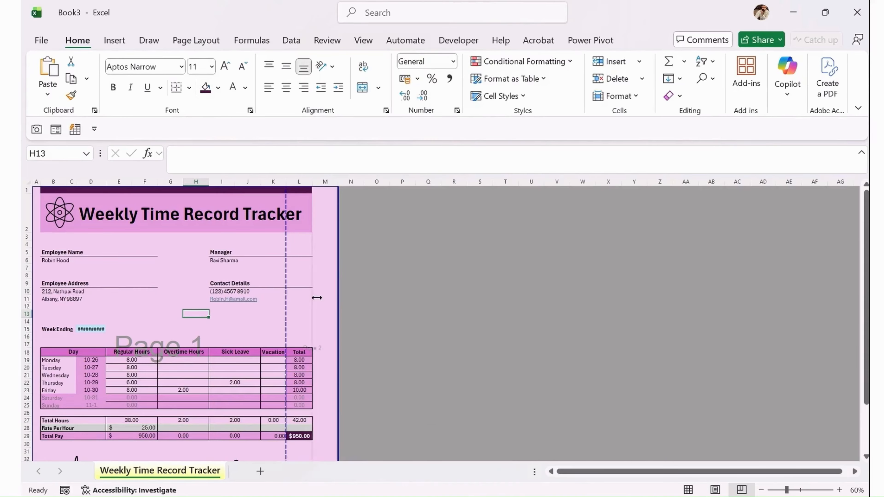
scroll(273, 361, down, 3)
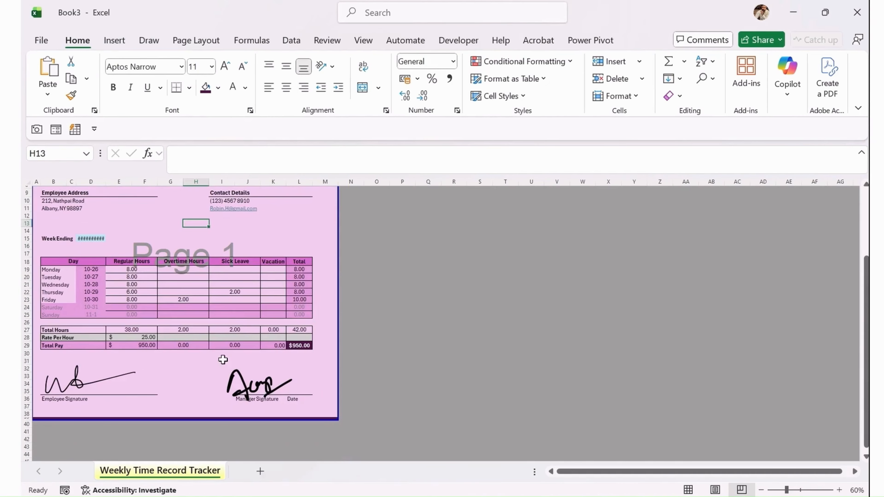
scroll(223, 360, up, 3)
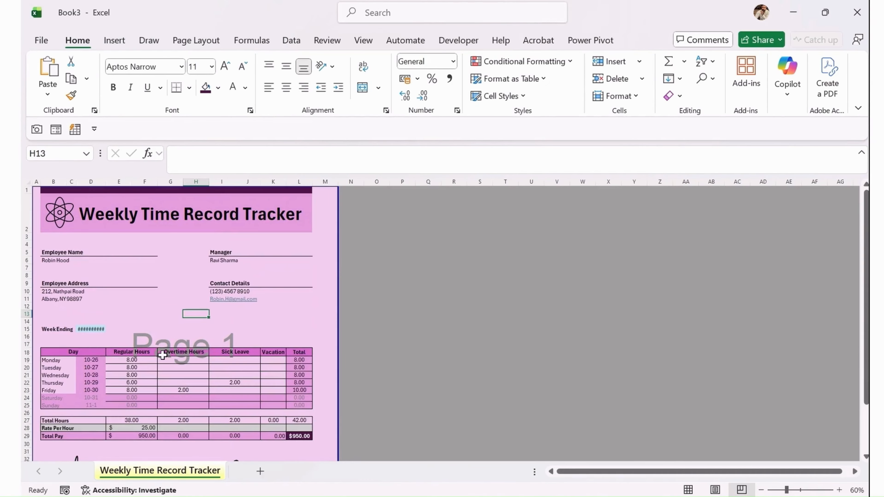
double_click(105, 181)
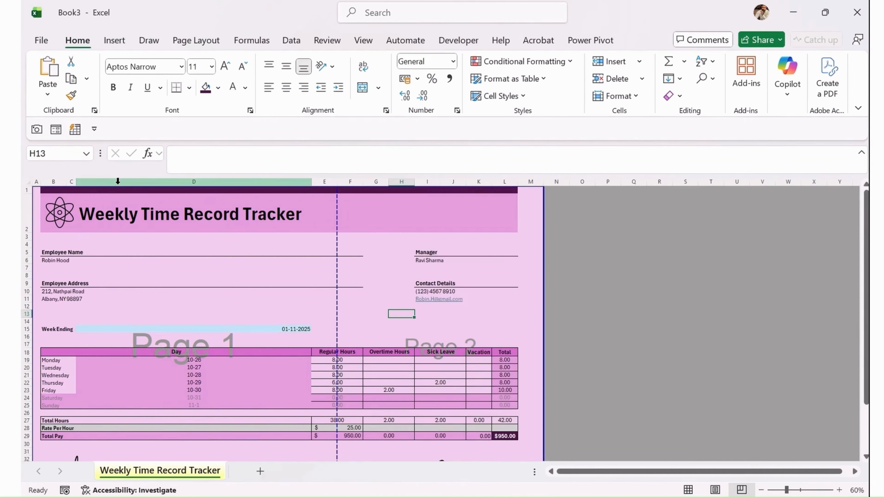
key(ctrl+z)
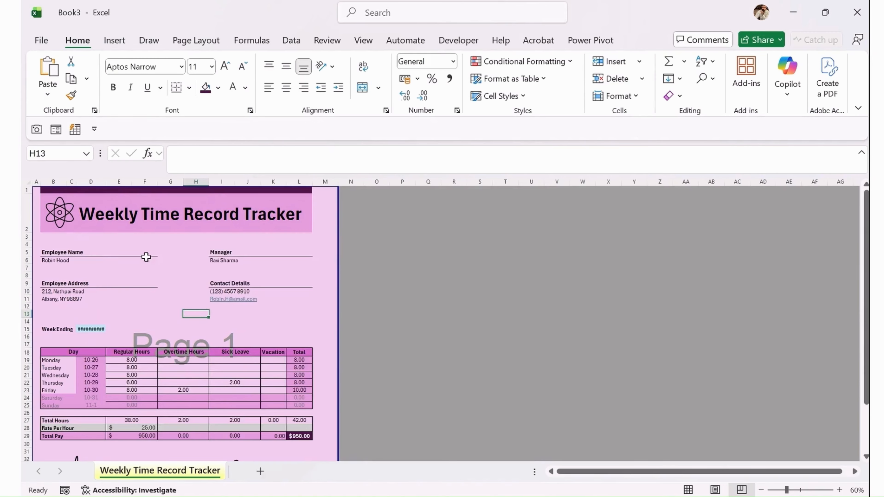
scroll(171, 288, down, 5)
scroll(170, 313, up, 5)
click(688, 490)
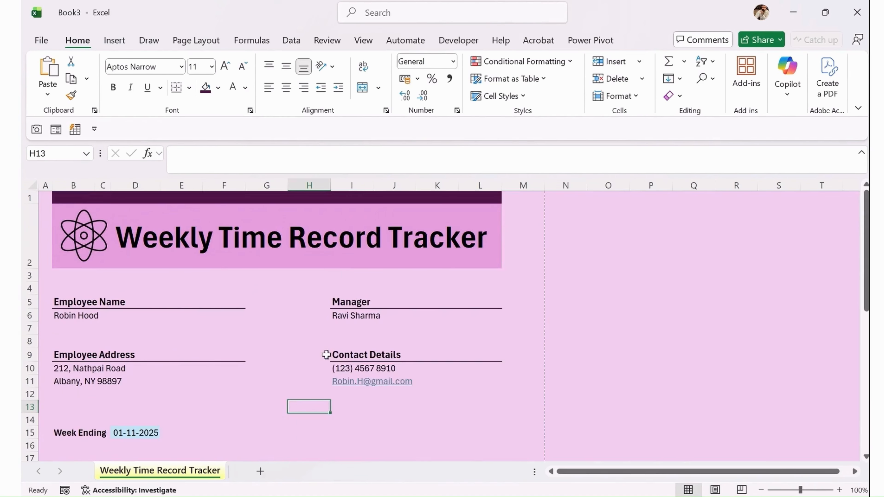
click(468, 295)
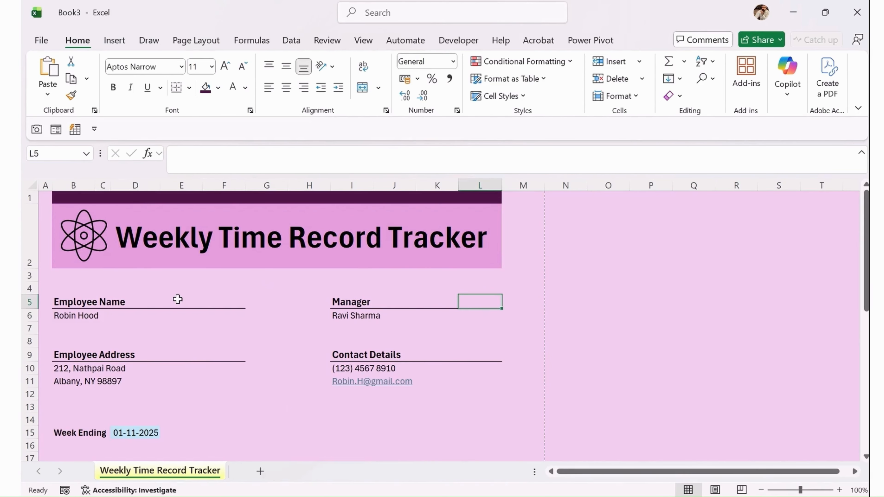
Print to PDF via Microsoft Print to PDF, saving 'Weekly Time Record Tracker' in Downloads.
key(ctrl+p)
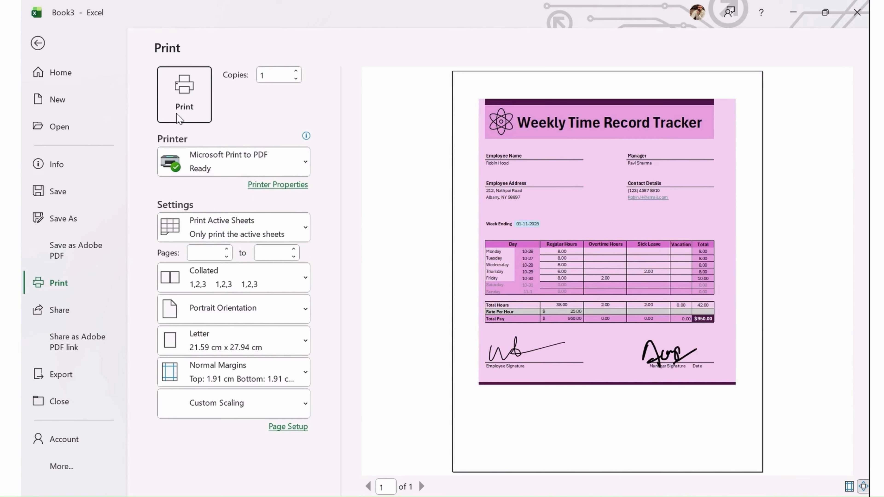
click(179, 105)
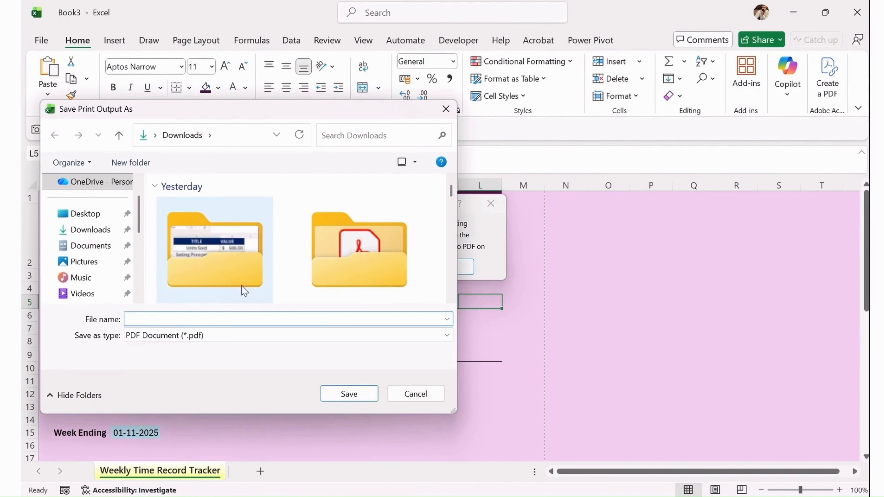
click(88, 245)
click(91, 230)
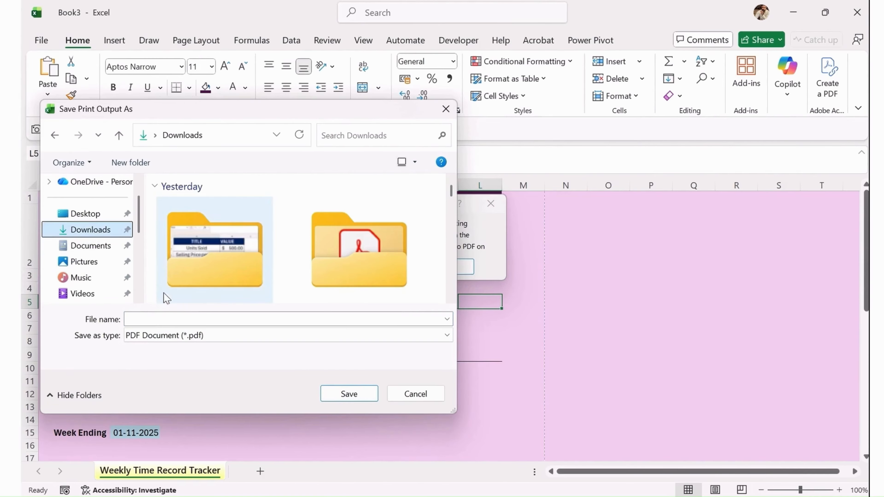
click(158, 319)
text(Weekly Time Record Tracker)
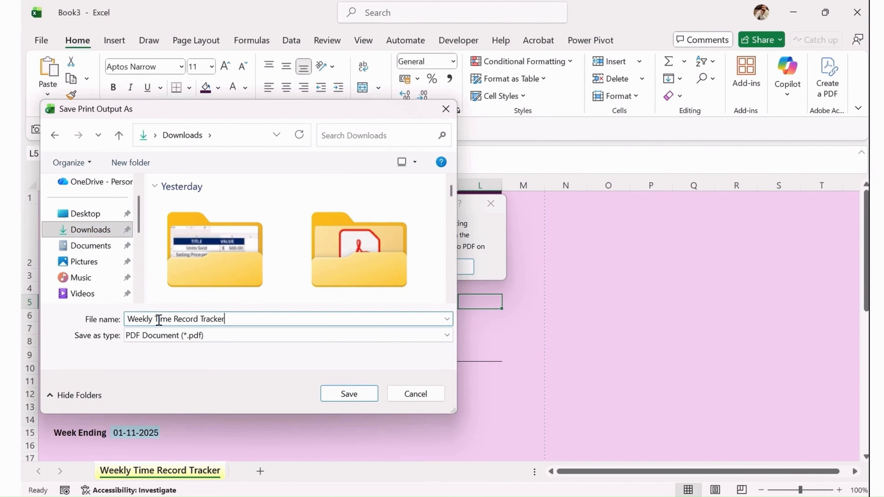
click(344, 390)
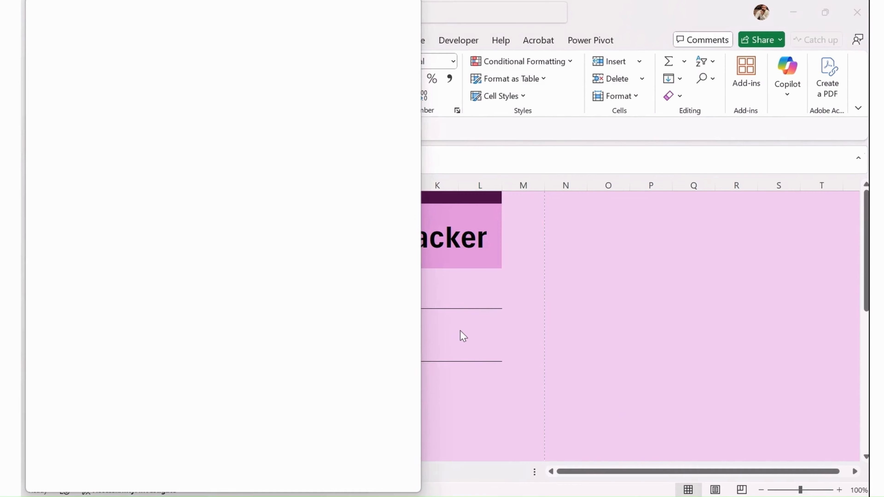
Maximize Acrobat, scroll through the exported timesheet PDF, then minimize it back to Excel.
click(381, 15)
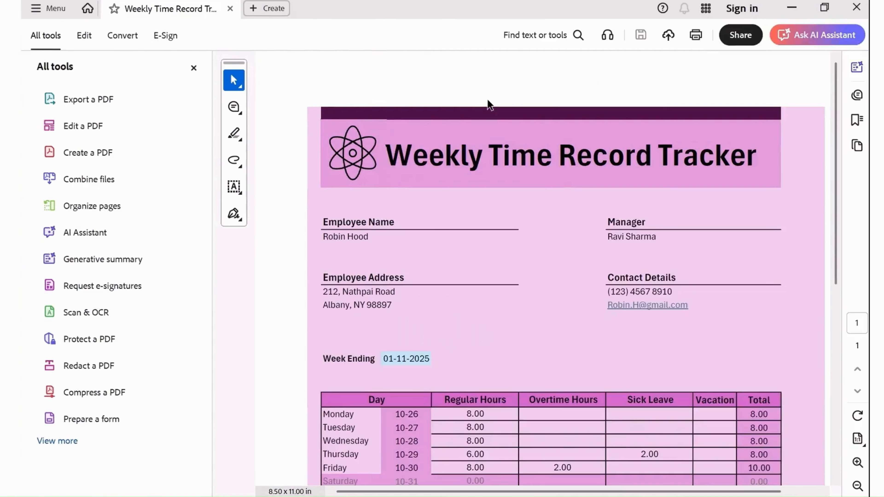
scroll(797, 275, down, 4)
scroll(797, 269, down, 5)
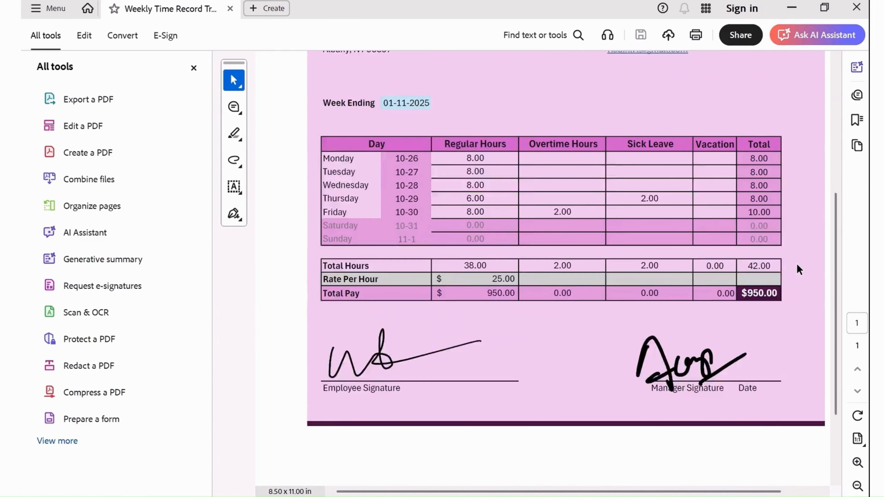
scroll(787, 331, up, 3)
scroll(797, 313, up, 7)
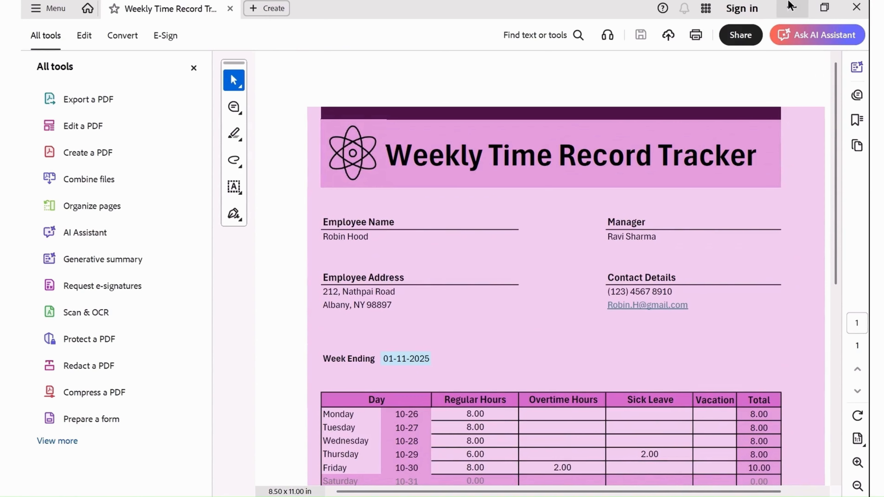
click(792, 8)
click(420, 320)
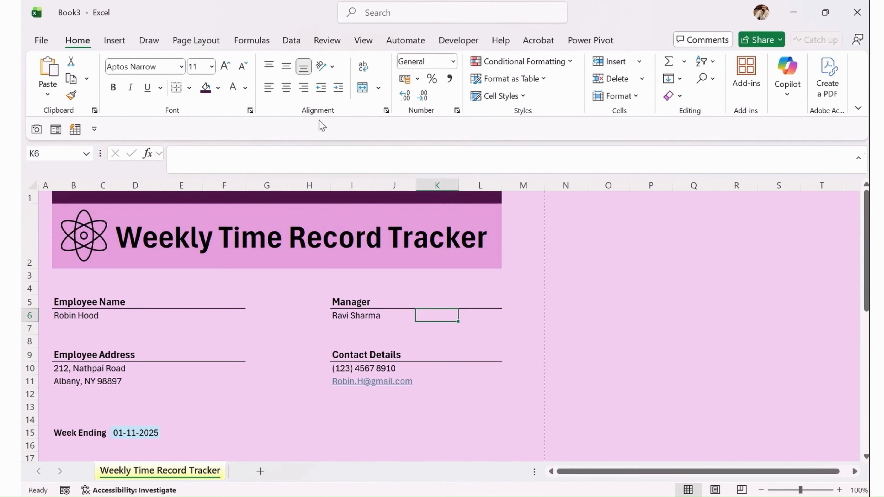
Apply the Blue Warm theme colour set from Page Layout > Colors.
click(242, 273)
click(191, 44)
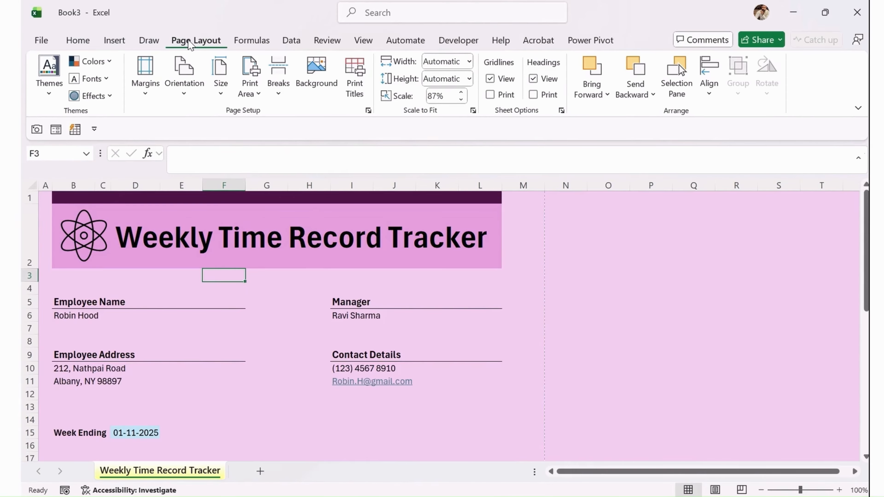
click(108, 62)
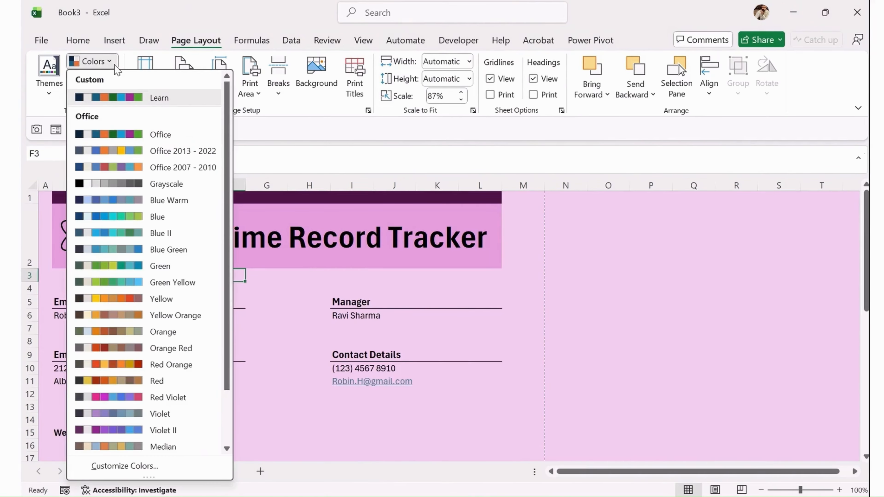
click(151, 202)
Reopen the Colors list and browse the available colour schemes.
scroll(230, 300, down, 8)
scroll(231, 299, up, 1)
scroll(232, 298, up, 4)
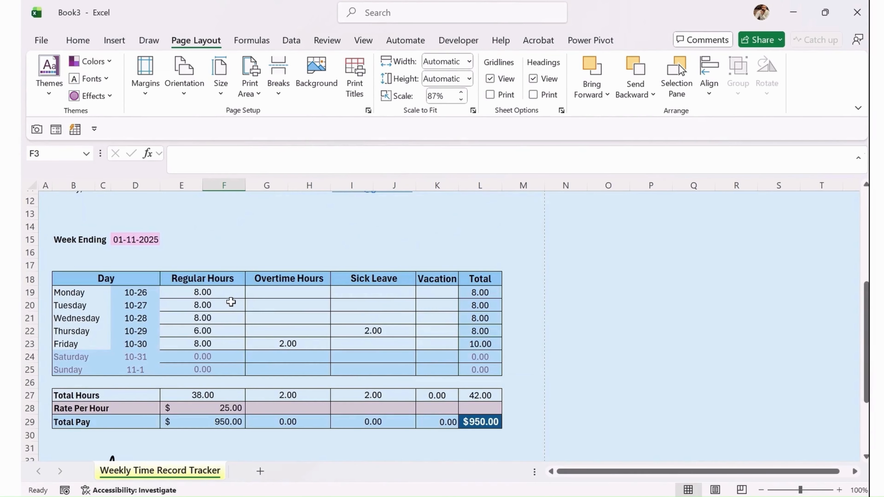
scroll(232, 295, up, 2)
scroll(231, 287, up, 3)
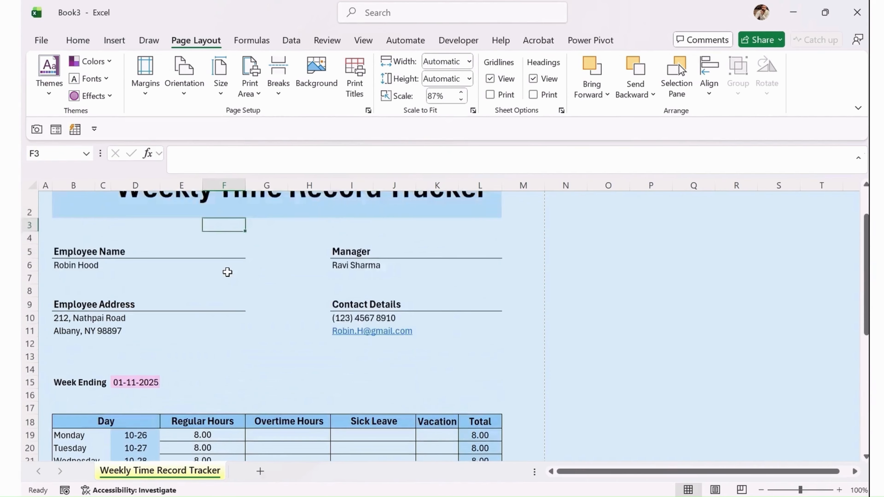
click(108, 62)
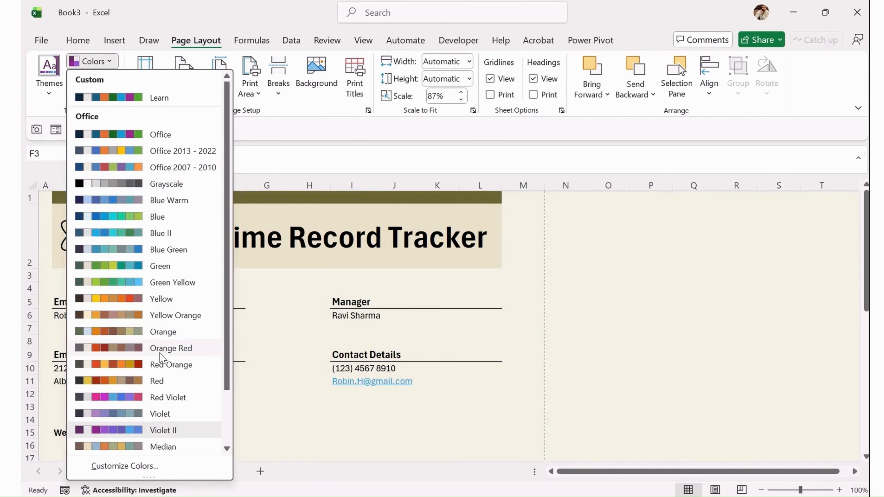
scroll(169, 390, down, 2)
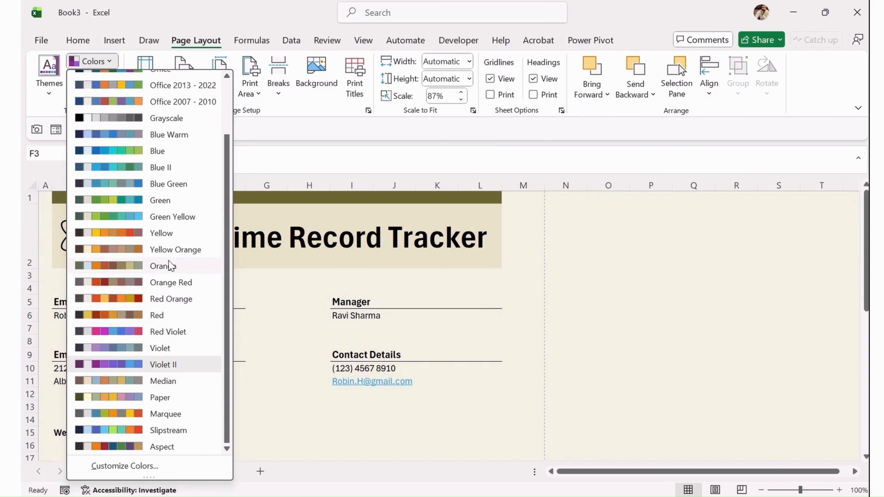
Apply the Orange colour scheme and review the sheet.
click(164, 266)
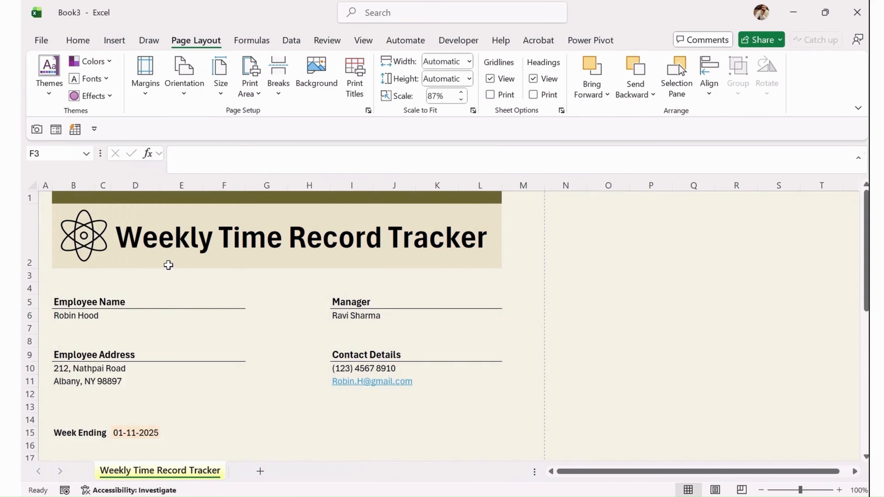
click(254, 343)
scroll(255, 324, down, 3)
scroll(255, 324, down, 3)
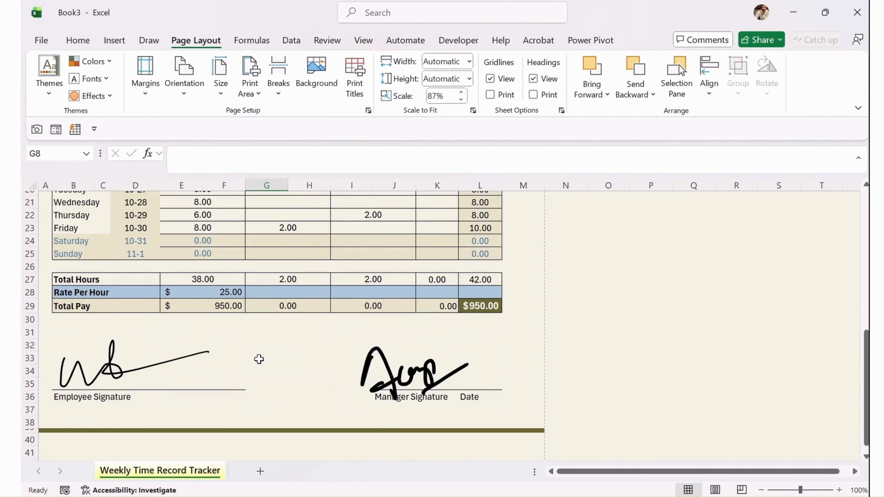
scroll(259, 359, up, 3)
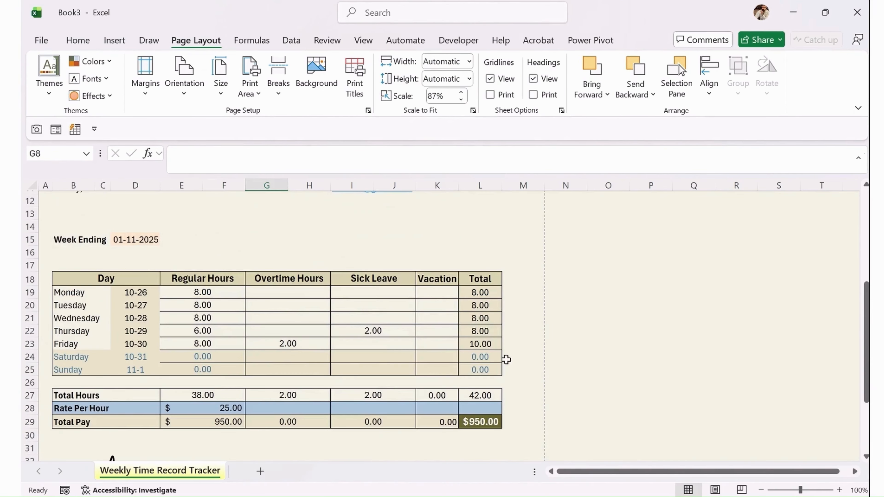
Select the Saturday and Sunday rows, then clear the selection.
drag(482, 357, 77, 369)
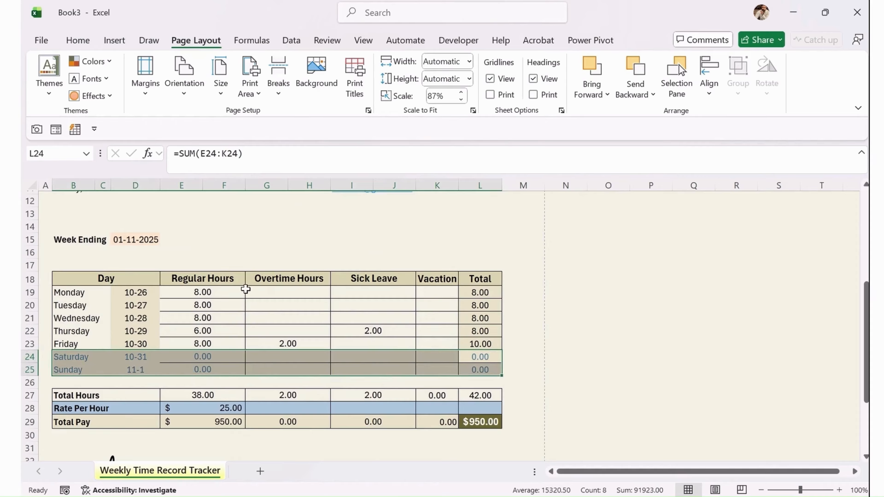
scroll(246, 289, up, 4)
click(232, 303)
scroll(128, 233, up, 1)
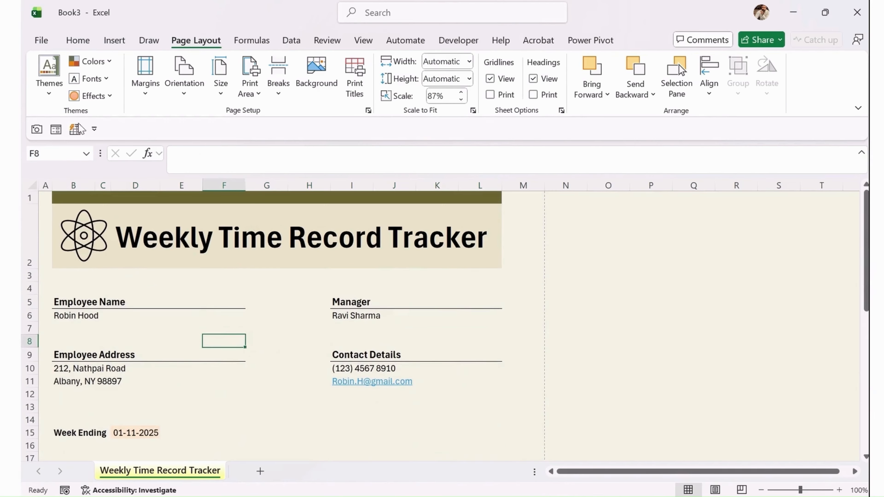
Browse the Themes gallery without changing it, then apply the Marquee colour scheme.
click(52, 94)
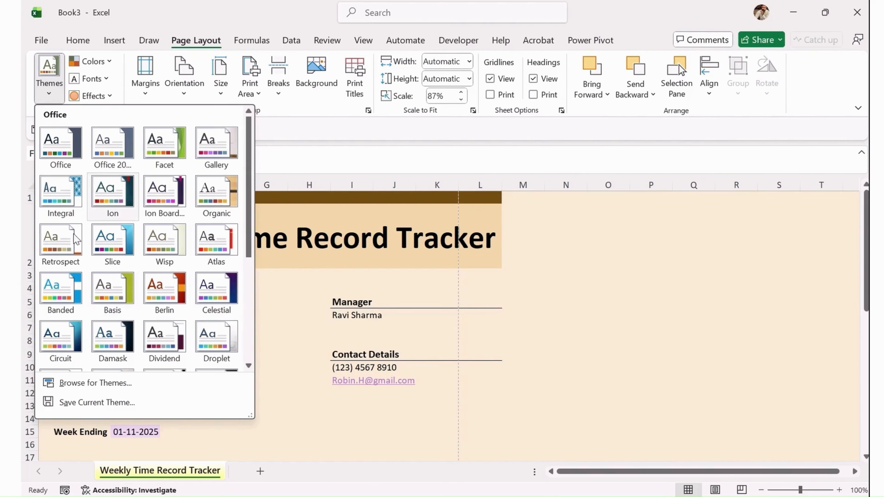
scroll(111, 256, down, 3)
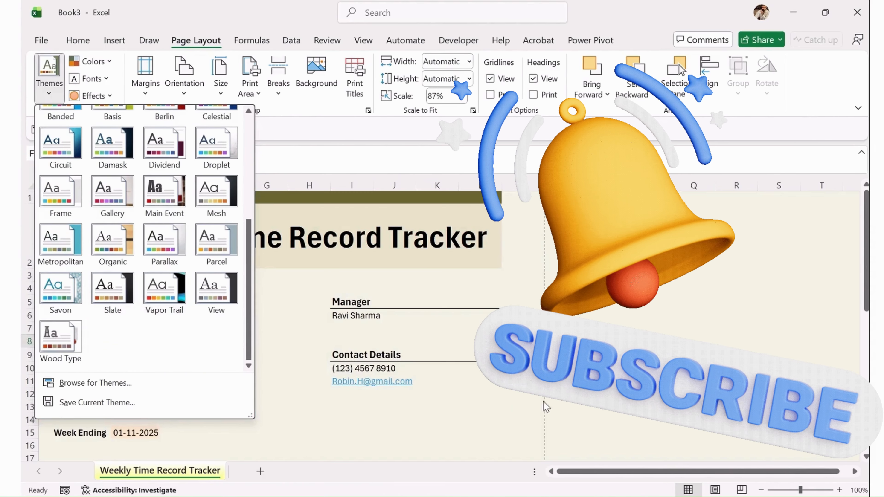
click(544, 406)
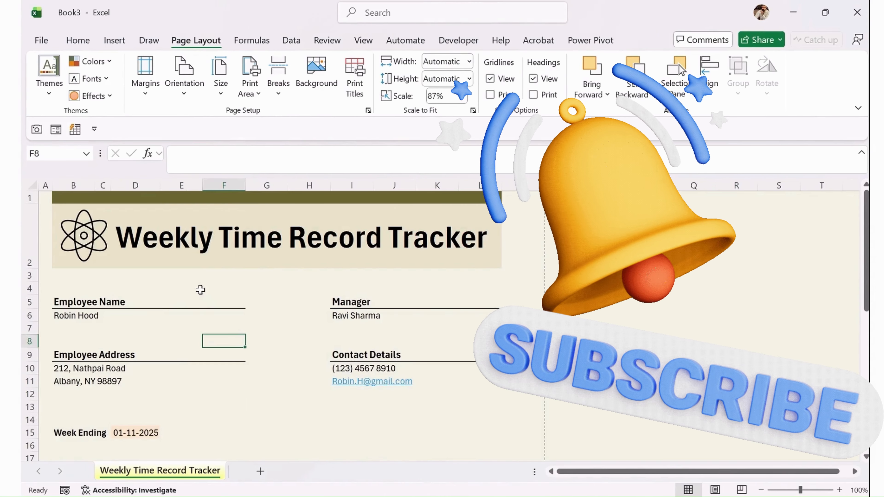
click(106, 69)
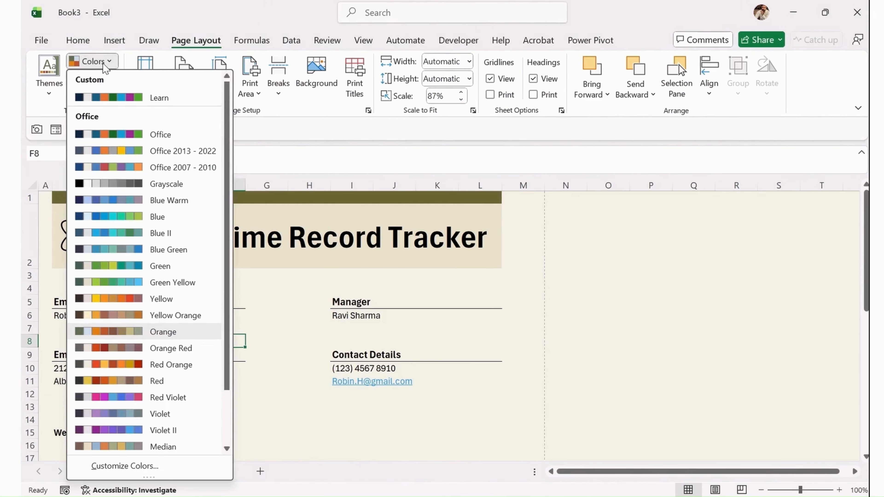
scroll(170, 231, down, 2)
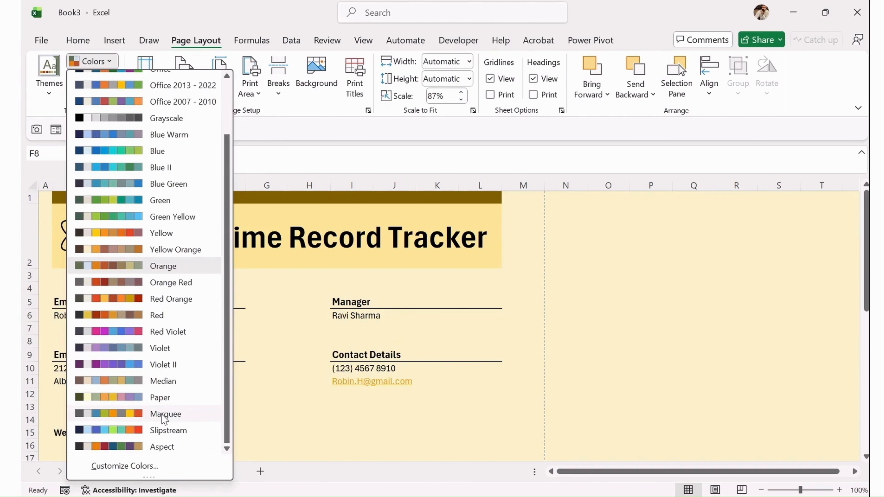
click(163, 413)
Select the tracker area A1:M41 and give it a thick outside border.
click(237, 368)
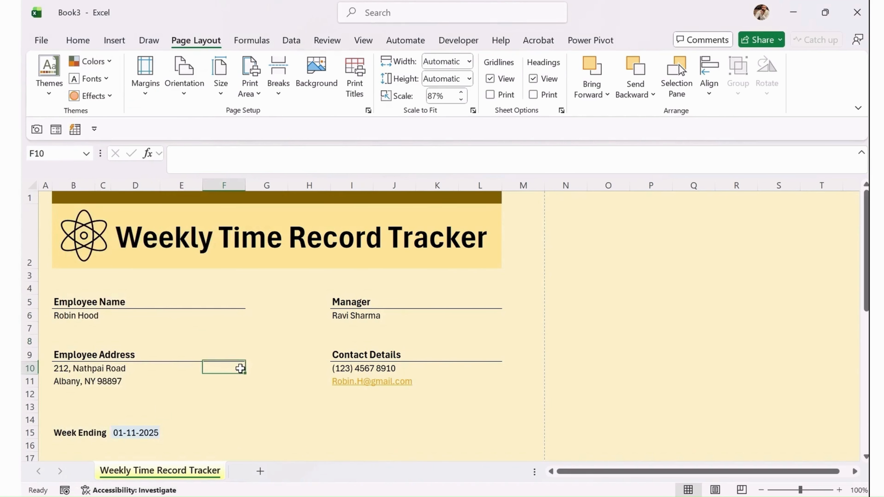
scroll(257, 333, down, 4)
scroll(306, 349, down, 2)
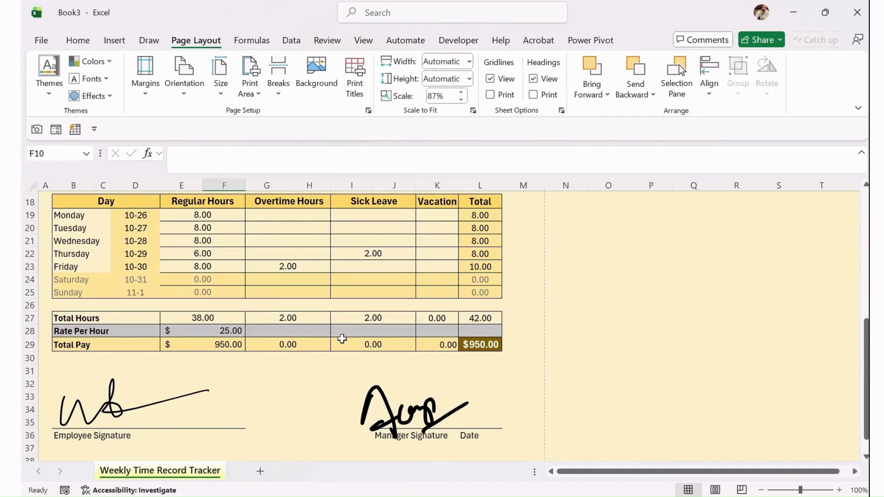
scroll(396, 289, down, 3)
click(529, 386)
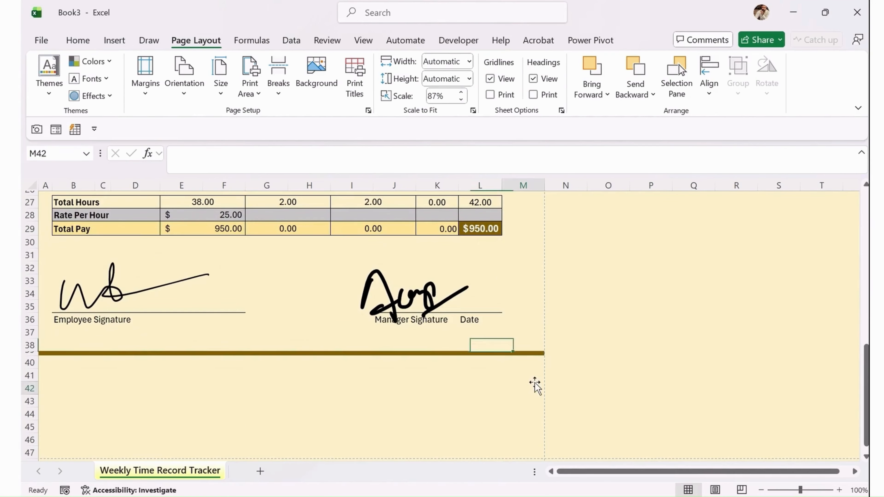
click(536, 373)
drag(529, 374, 39, 176)
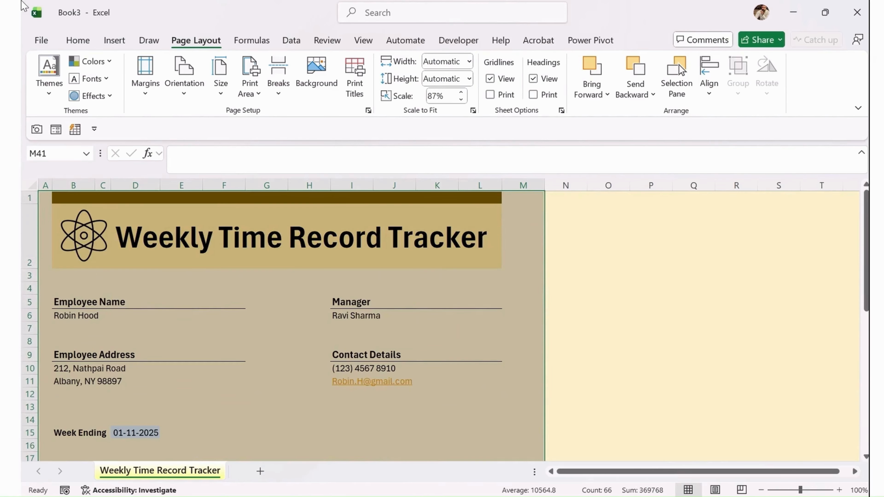
click(77, 40)
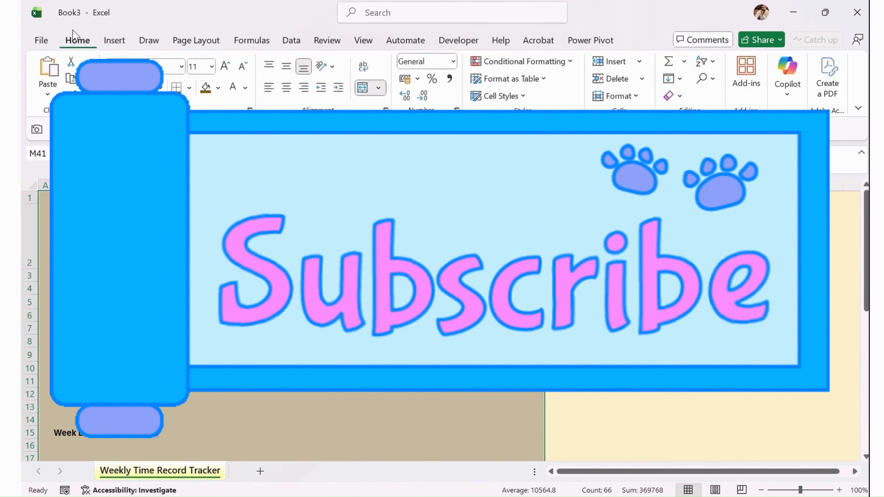
click(190, 88)
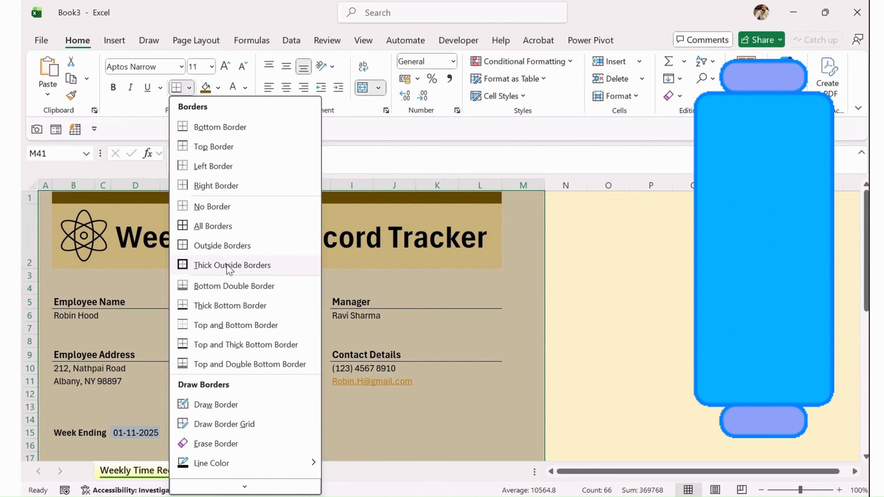
click(229, 266)
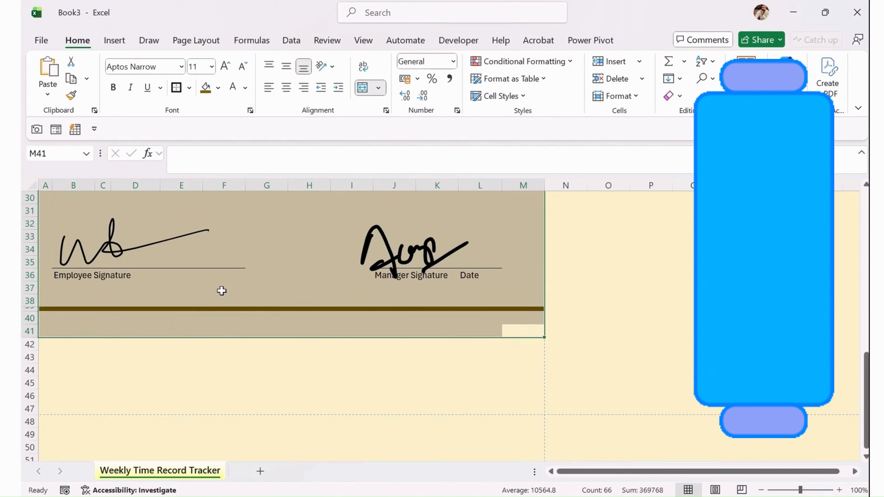
click(332, 275)
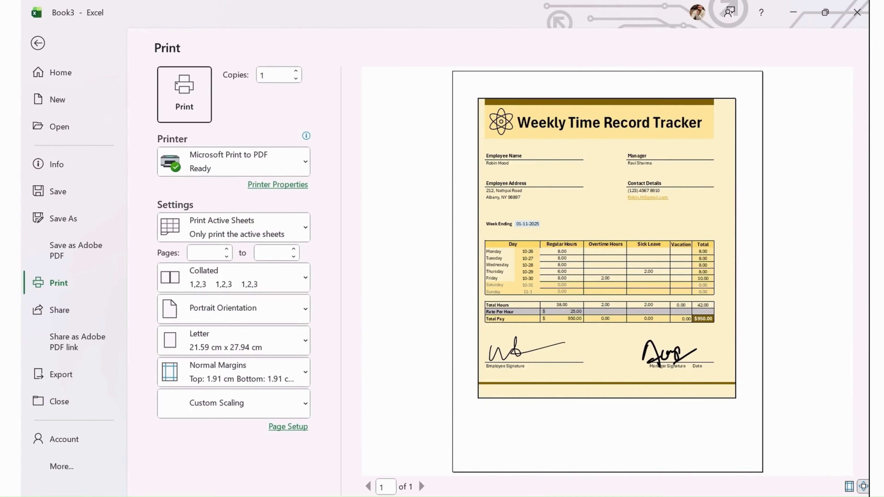
Check the exported PDF in Acrobat, then hide it to return to Excel.
click(607, 449)
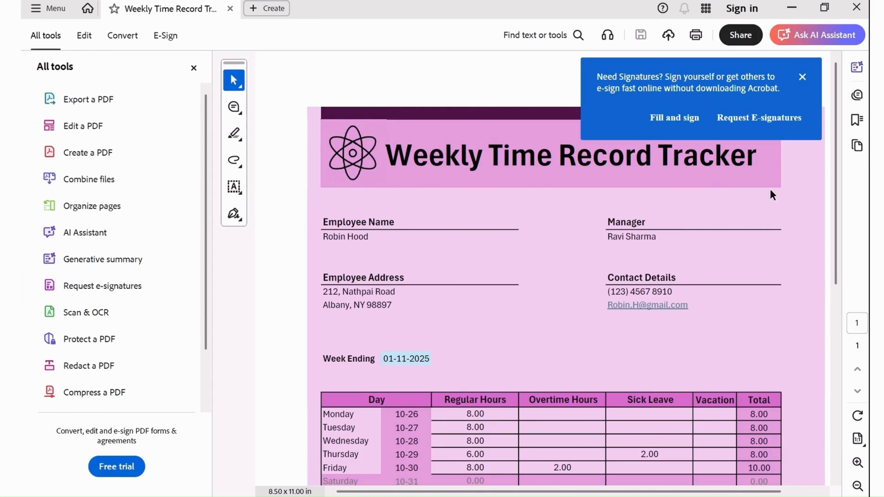
scroll(544, 352, down, 6)
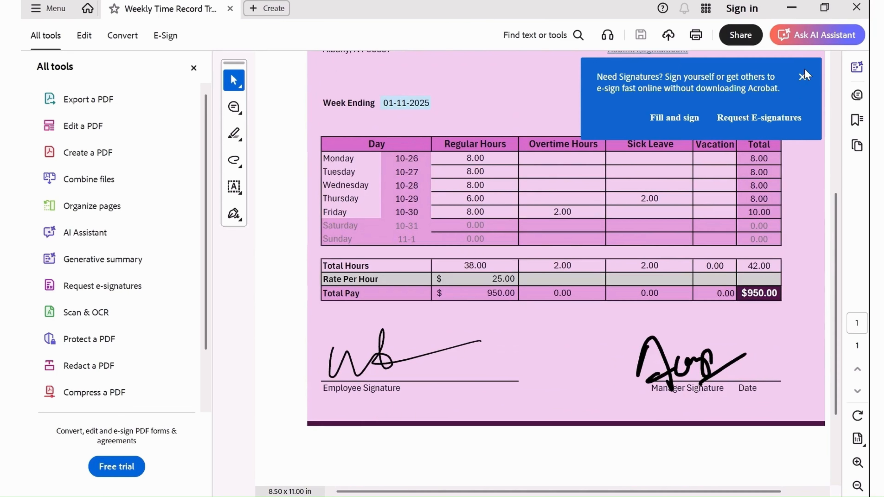
click(792, 8)
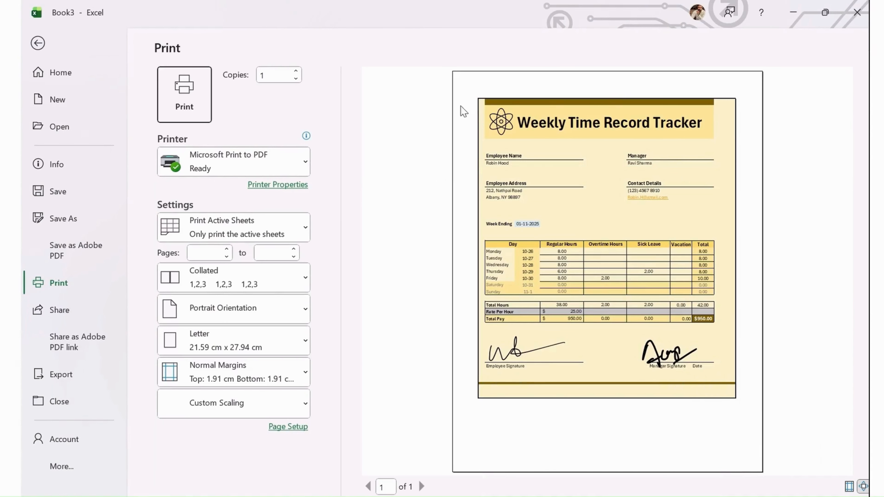
Leave the Print screen and scroll back up to the tracker's title banner.
click(38, 43)
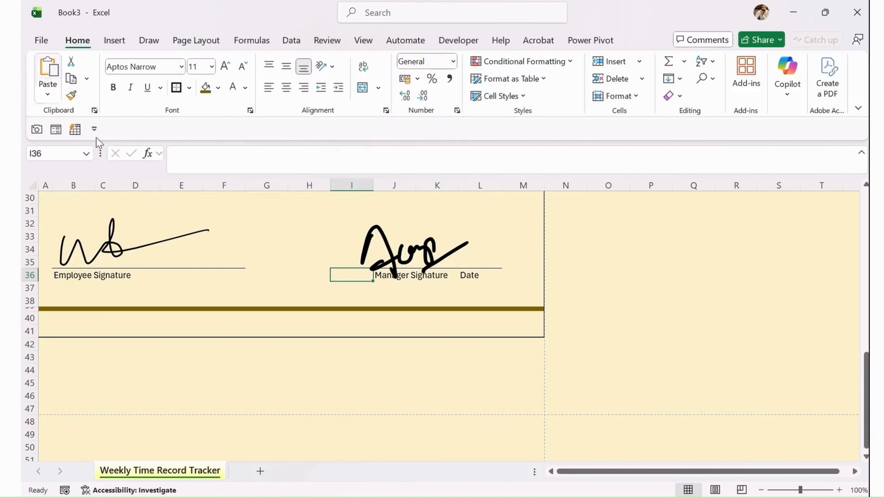
click(483, 392)
scroll(383, 411, up, 4)
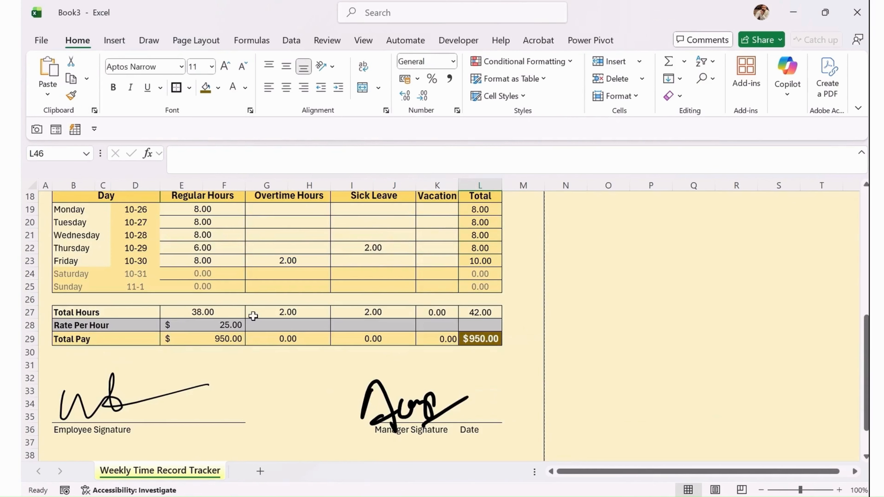
scroll(253, 291, up, 3)
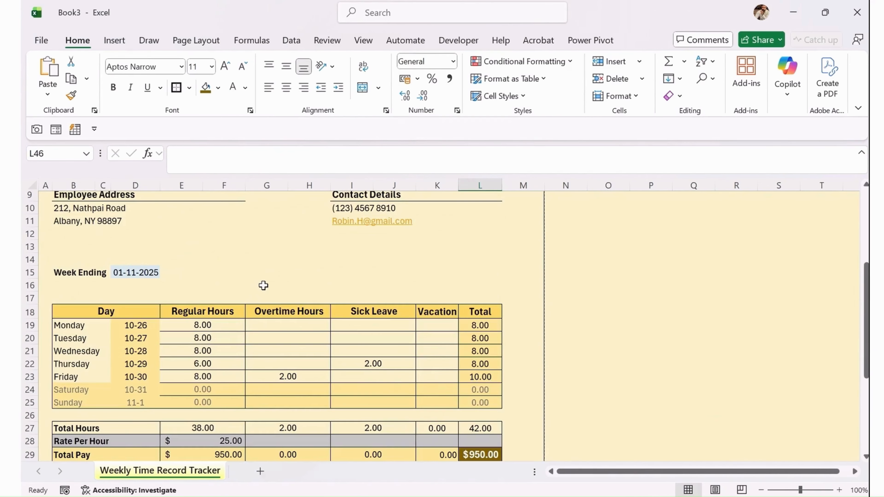
scroll(262, 286, up, 2)
click(223, 325)
scroll(306, 342, up, 1)
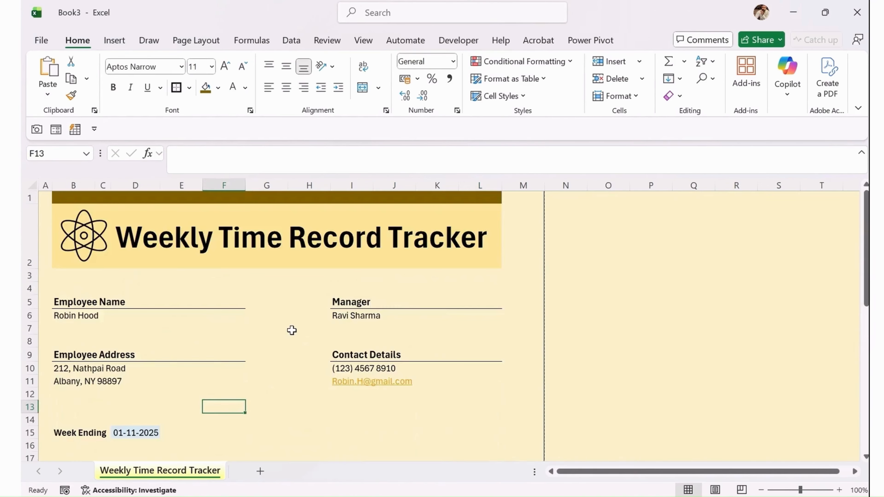